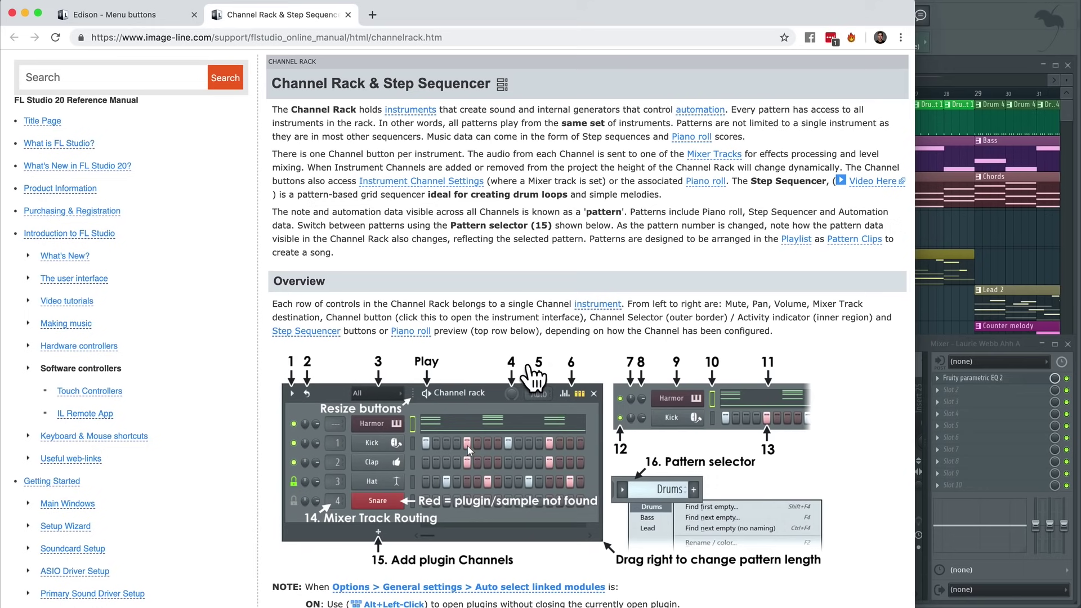
- Leave the Channel Rack manual page, and hide and redisplay the Channel Rack window
{"action": "left_click", "coordinate": [12, 13]}
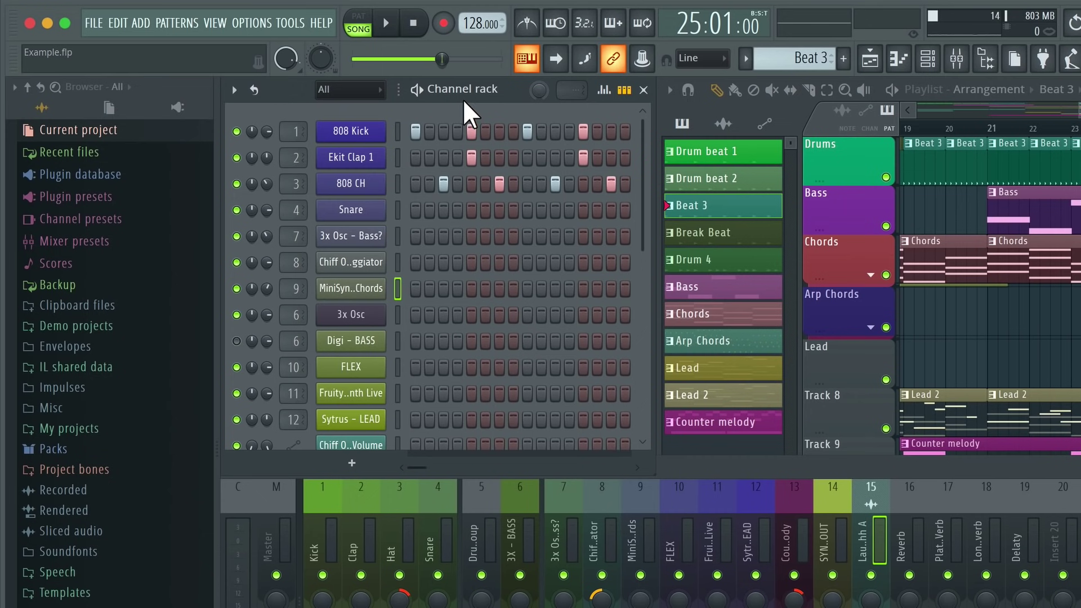
{"action": "left_click", "coordinate": [935, 65]}
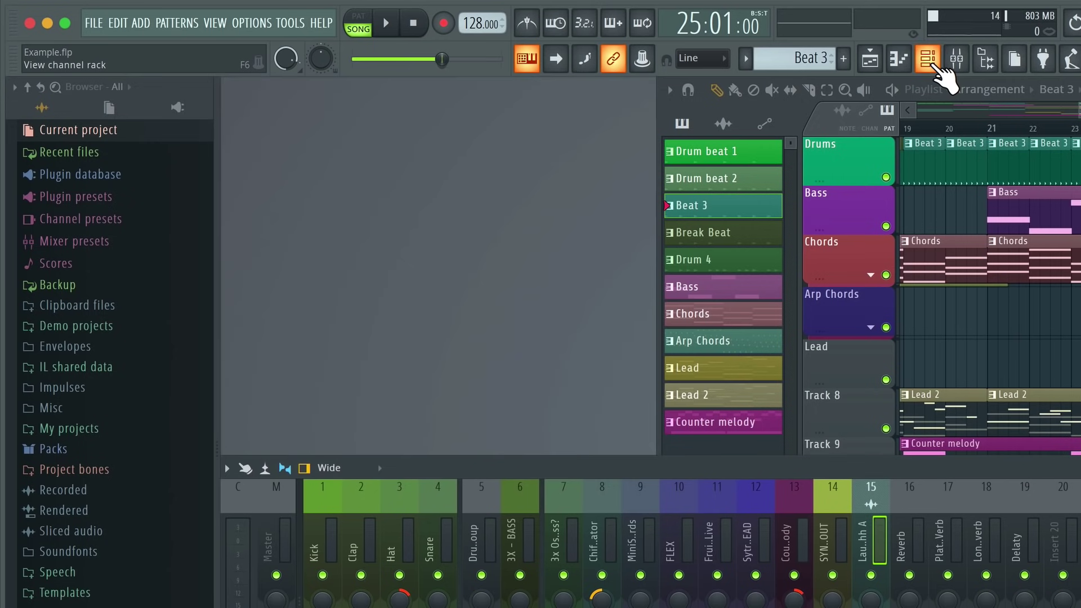
{"action": "left_click", "coordinate": [934, 64]}
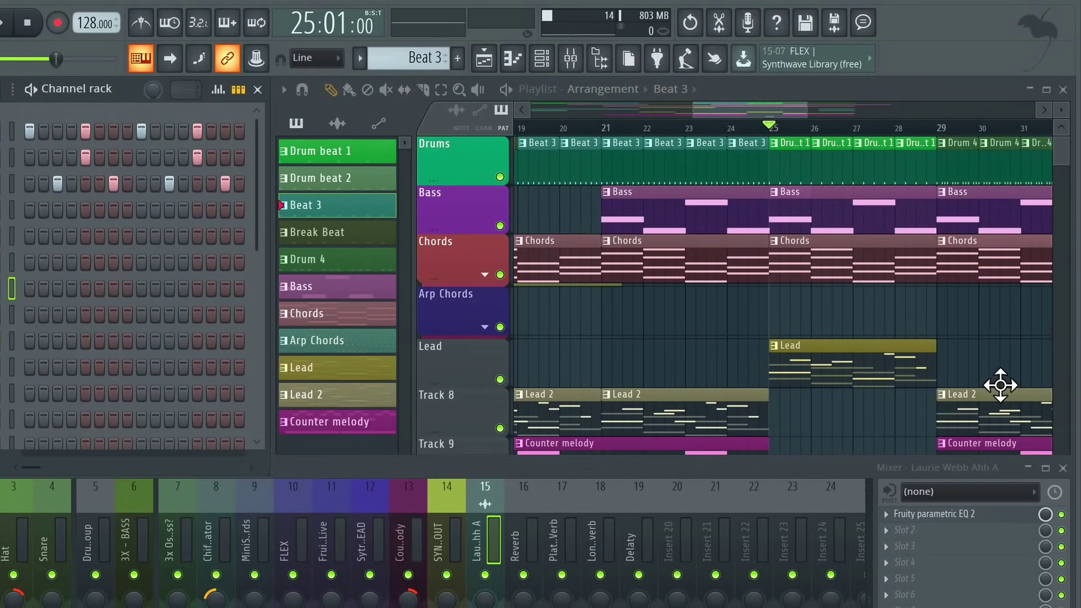
- View the online manual page for the Playlist window and close it
{"action": "left_click", "coordinate": [758, 89]}
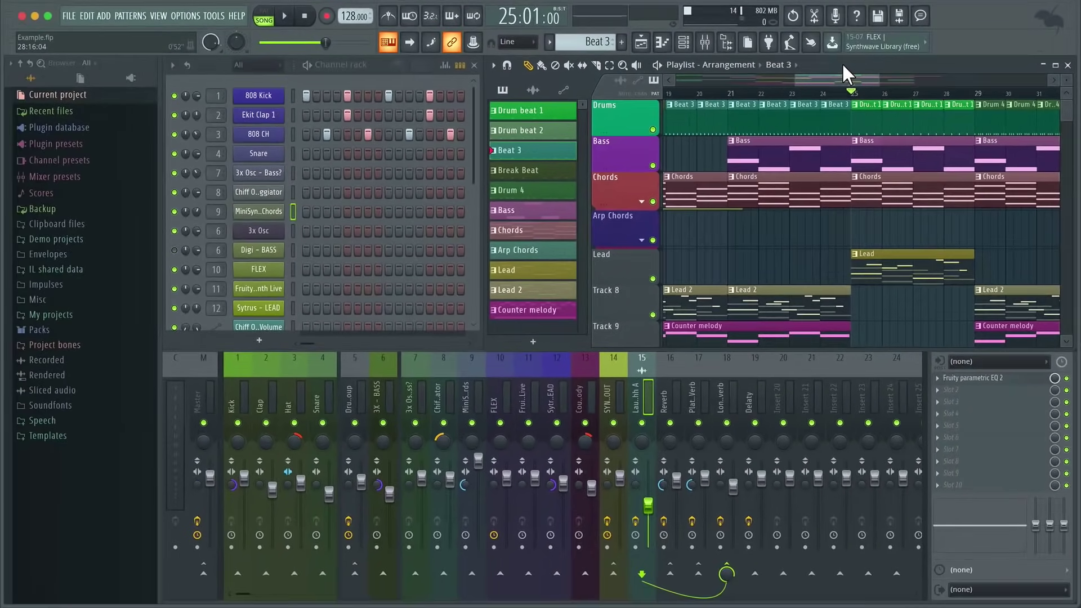
{"action": "key", "text": "F1"}
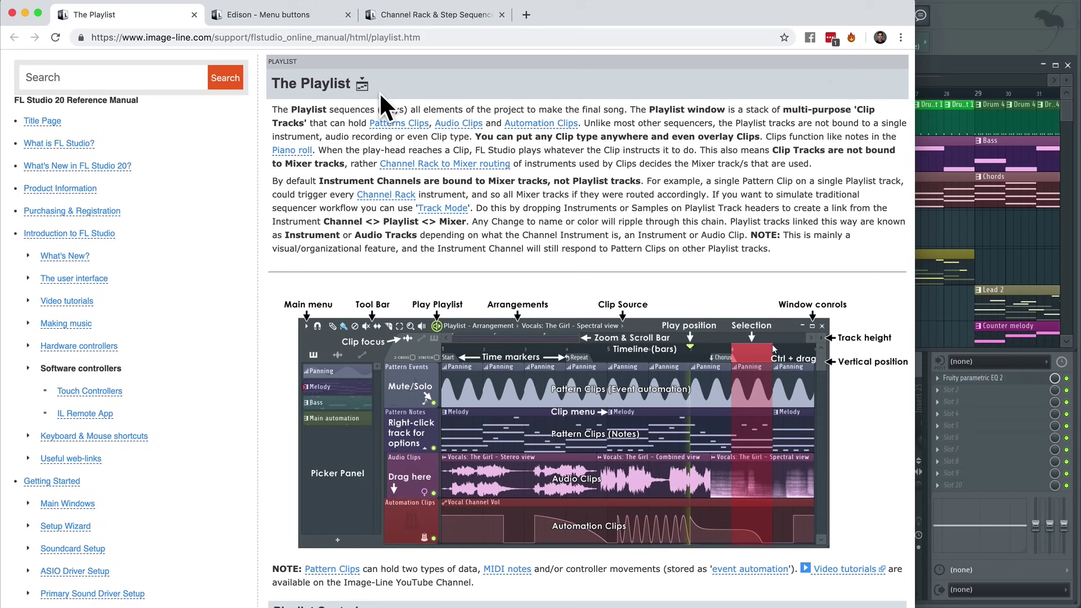
{"action": "left_click", "coordinate": [11, 13]}
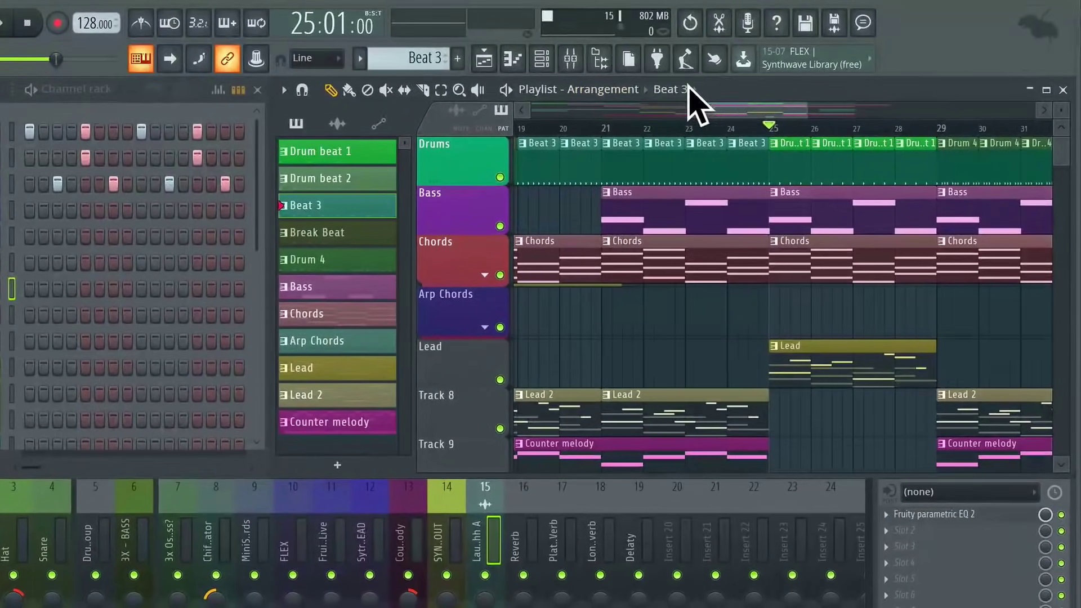
- Hide and redisplay the Playlist window to check its visibility toggle
{"action": "left_click", "coordinate": [484, 64]}
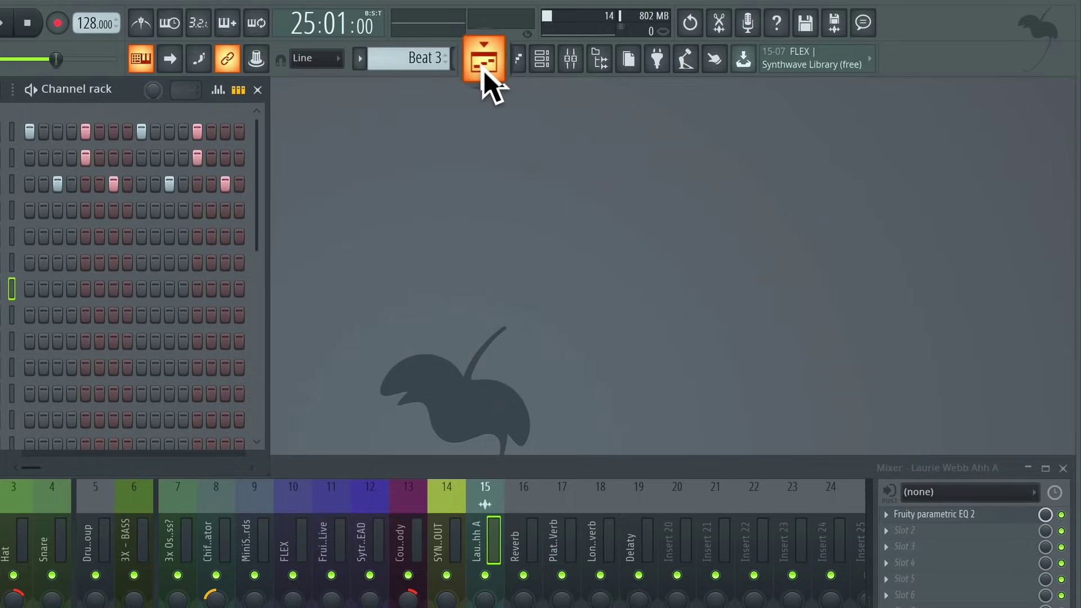
{"action": "left_click", "coordinate": [483, 65]}
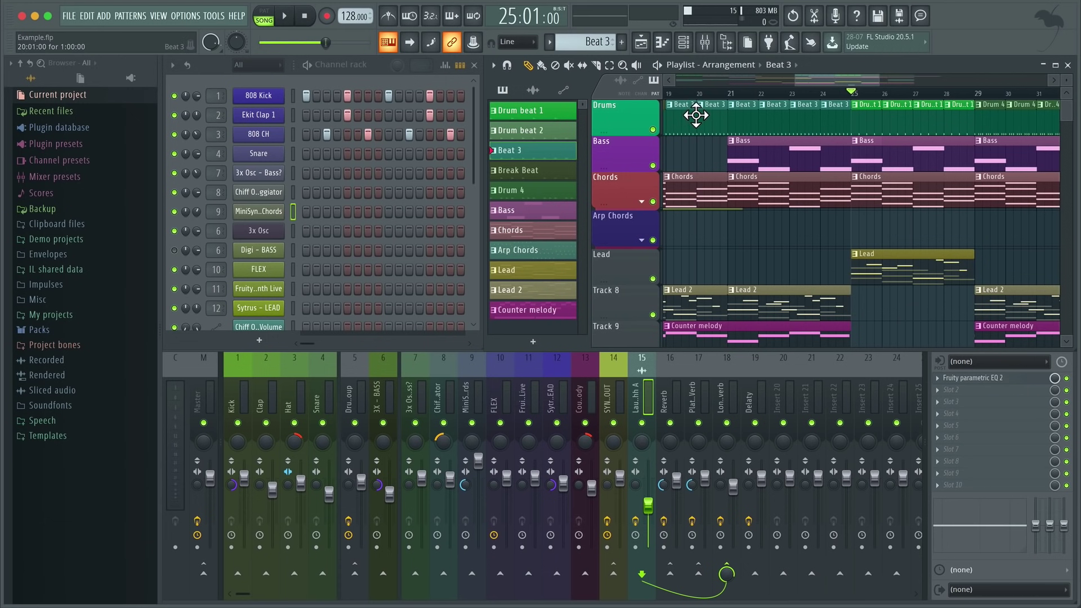
{"action": "scroll", "coordinate": [694, 113], "scroll_direction": "right", "scroll_amount": 2}
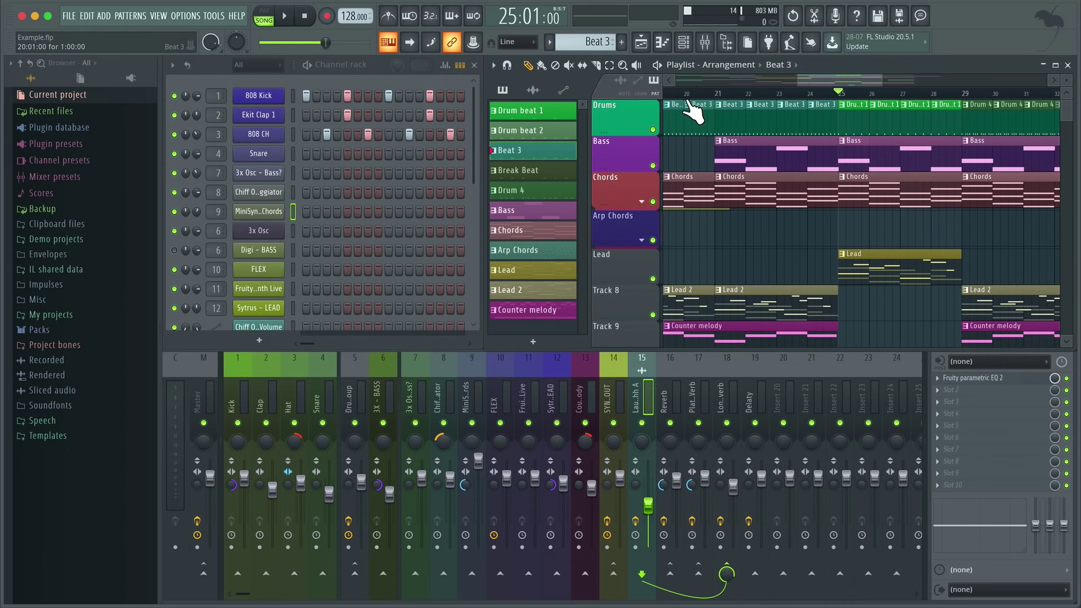
- Try the visibility toggles of the Piano roll, Mixer and Browser in turn
{"action": "left_click", "coordinate": [663, 52]}
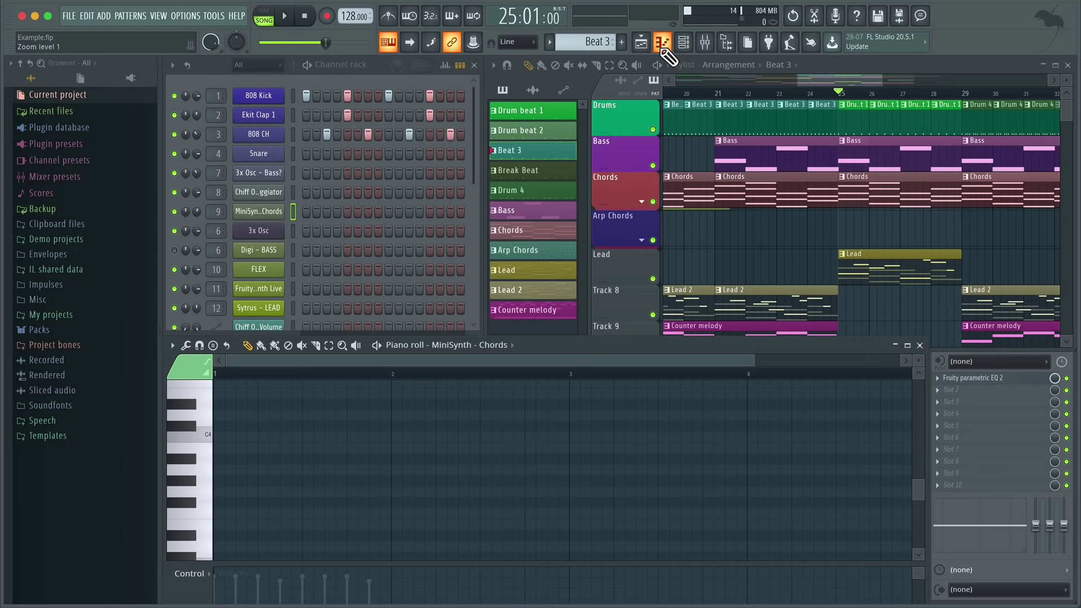
{"action": "left_click", "coordinate": [662, 51]}
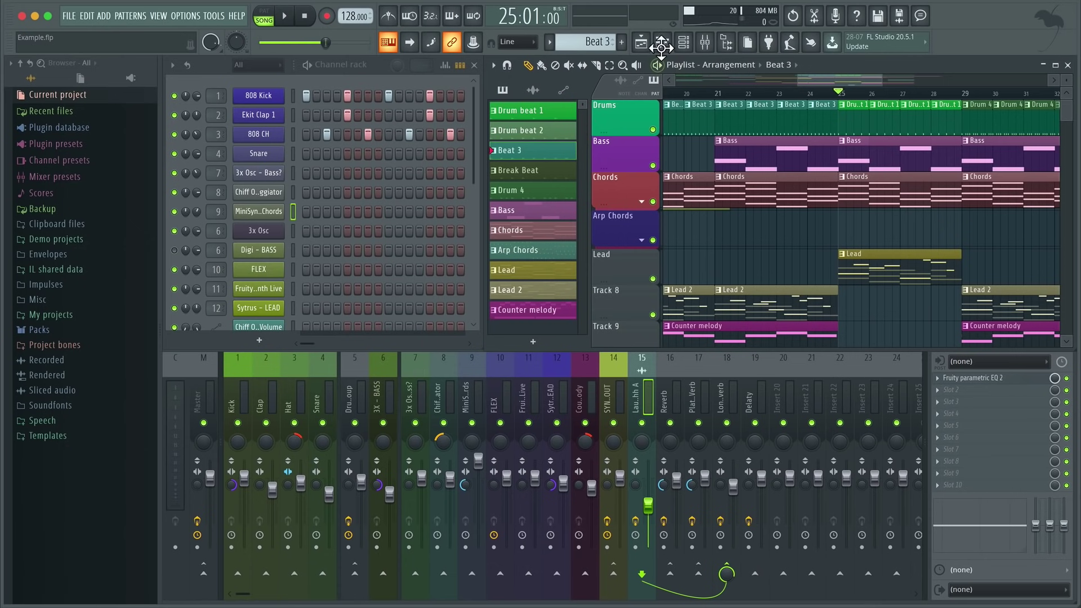
{"action": "left_click", "coordinate": [705, 43]}
{"action": "left_click", "coordinate": [714, 49]}
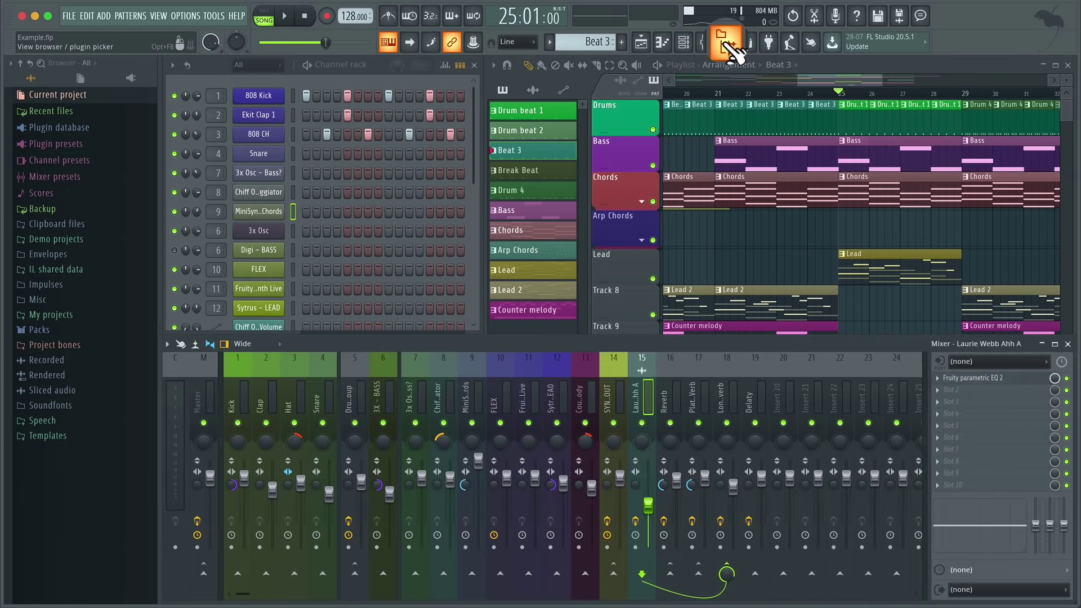
{"action": "left_click", "coordinate": [726, 42]}
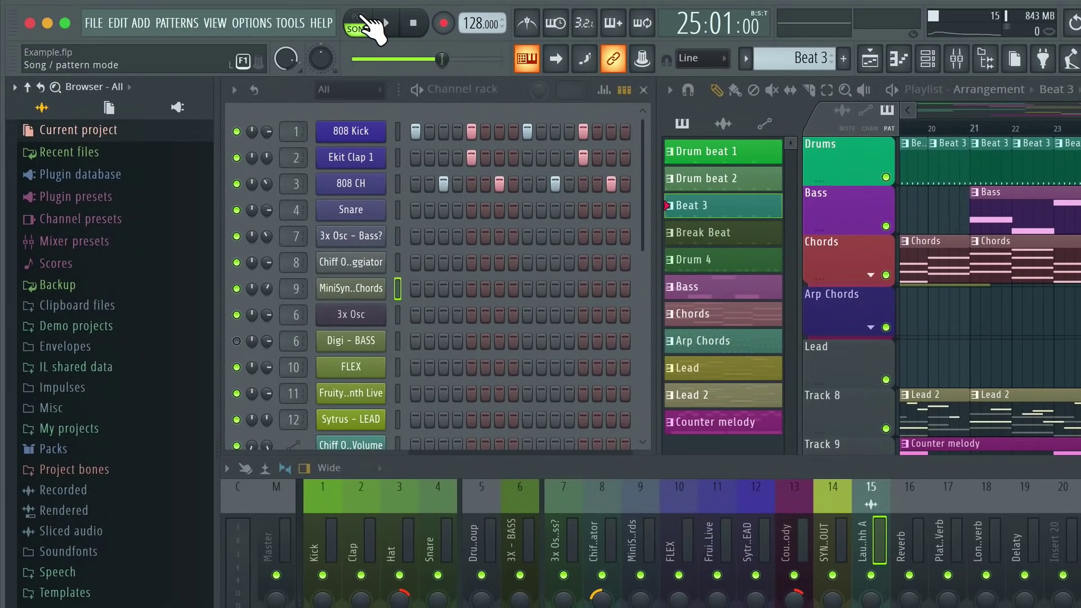
- Play the Beat 3 pattern on its own in pattern mode and stop playback
{"action": "left_click", "coordinate": [370, 34]}
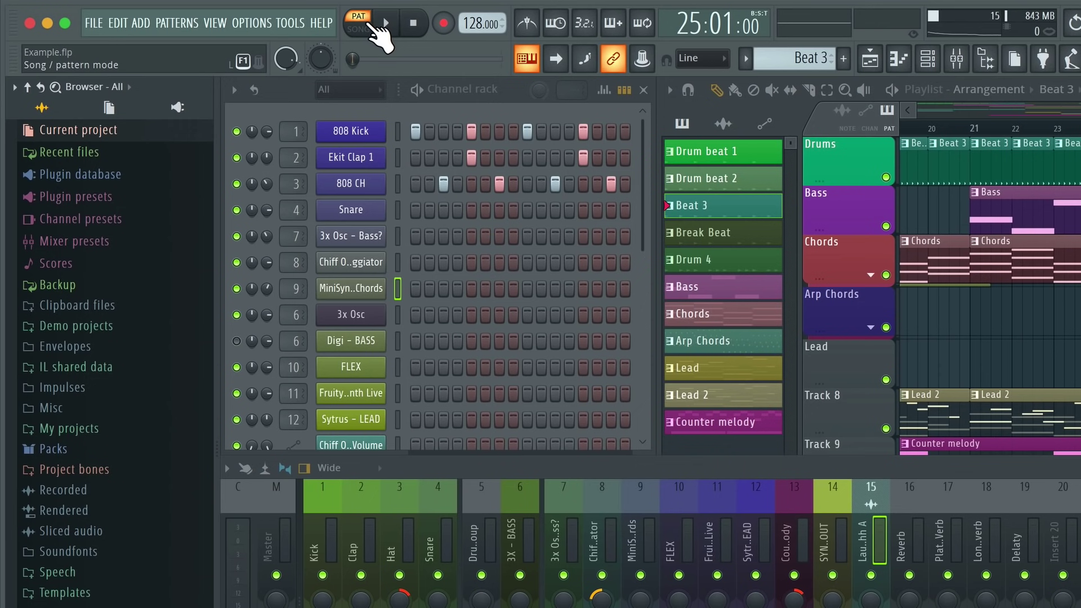
{"action": "left_click", "coordinate": [388, 25]}
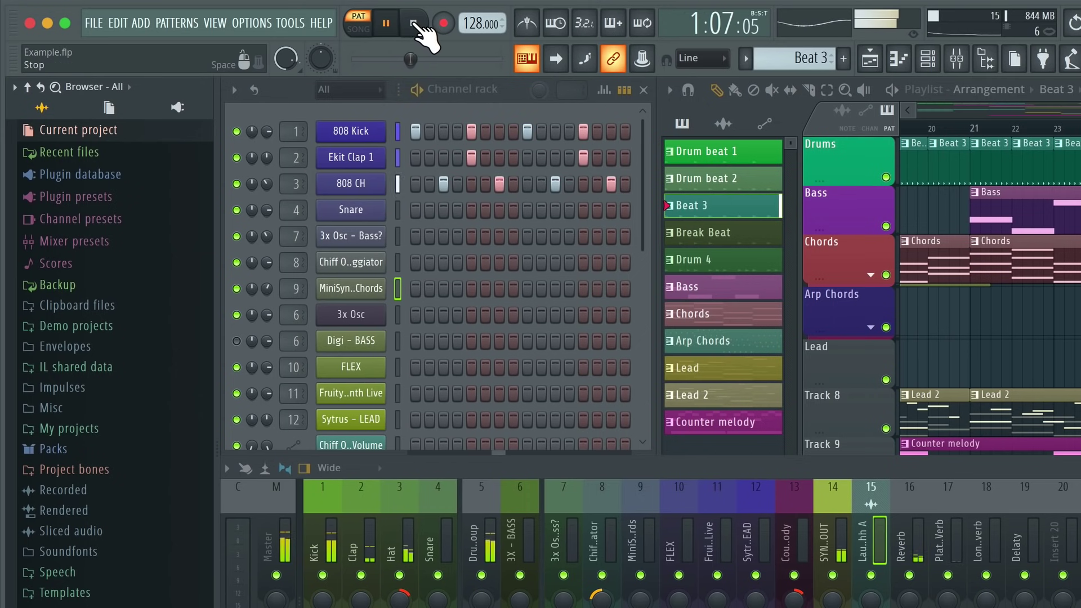
{"action": "left_click", "coordinate": [413, 25]}
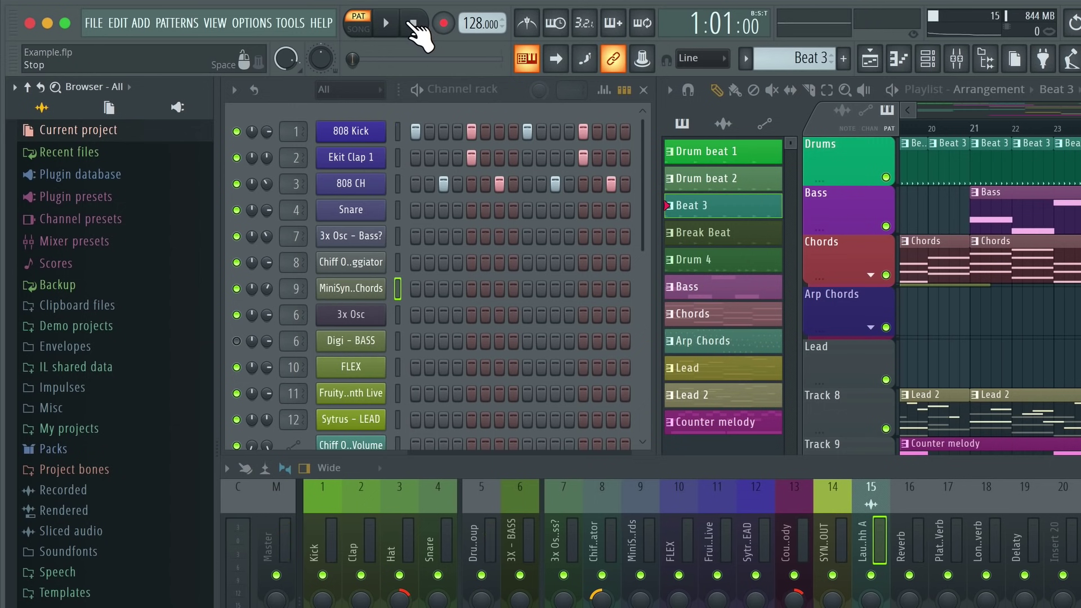
- Play the Playlist arrangement in song mode and stop playback
{"action": "left_click", "coordinate": [361, 31]}
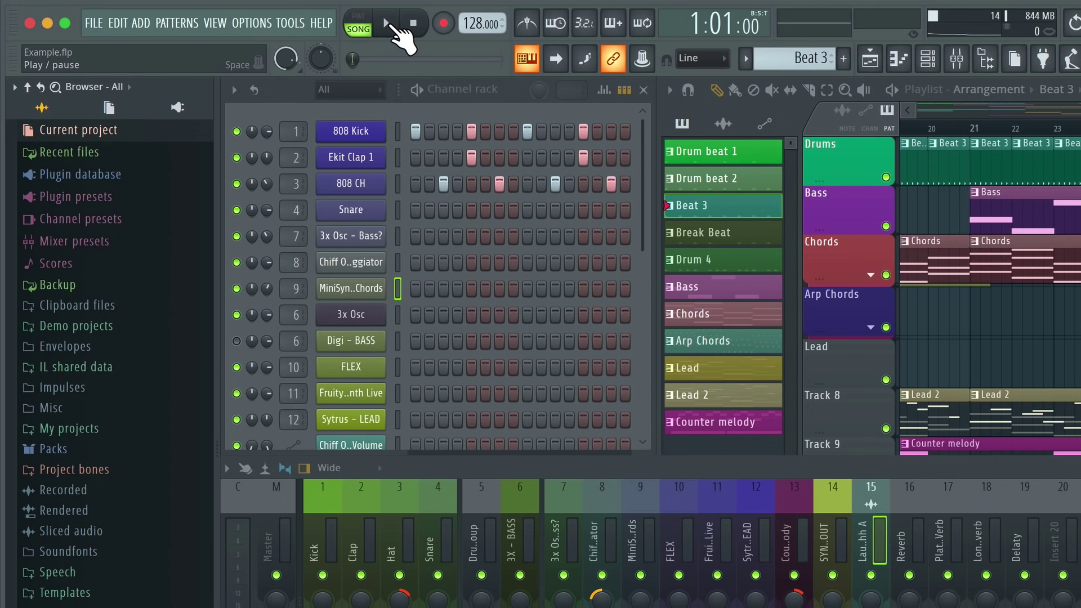
{"action": "left_click", "coordinate": [389, 24]}
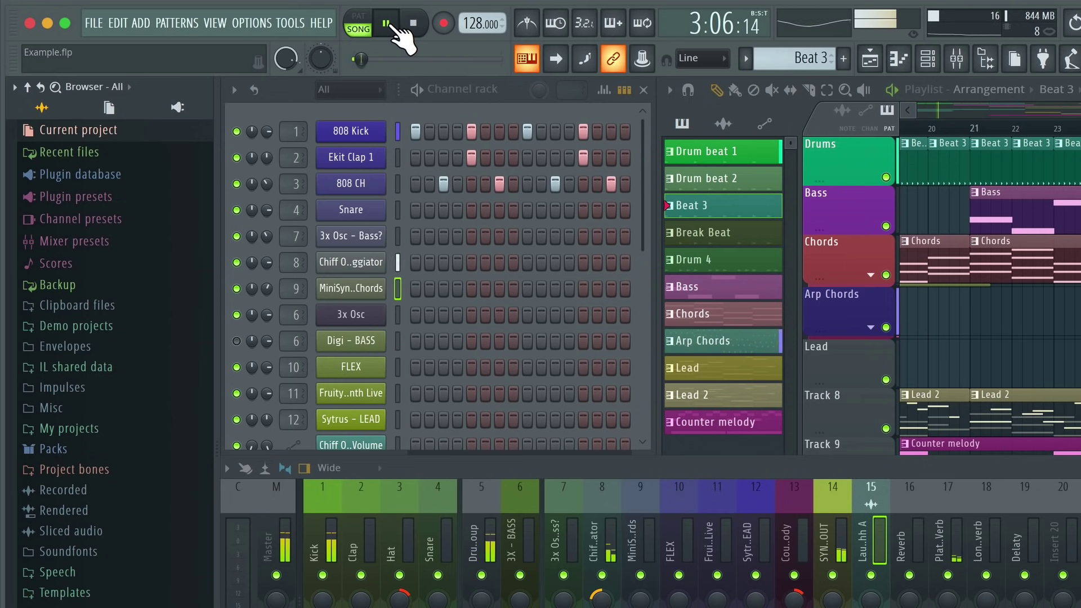
{"action": "left_click", "coordinate": [419, 25]}
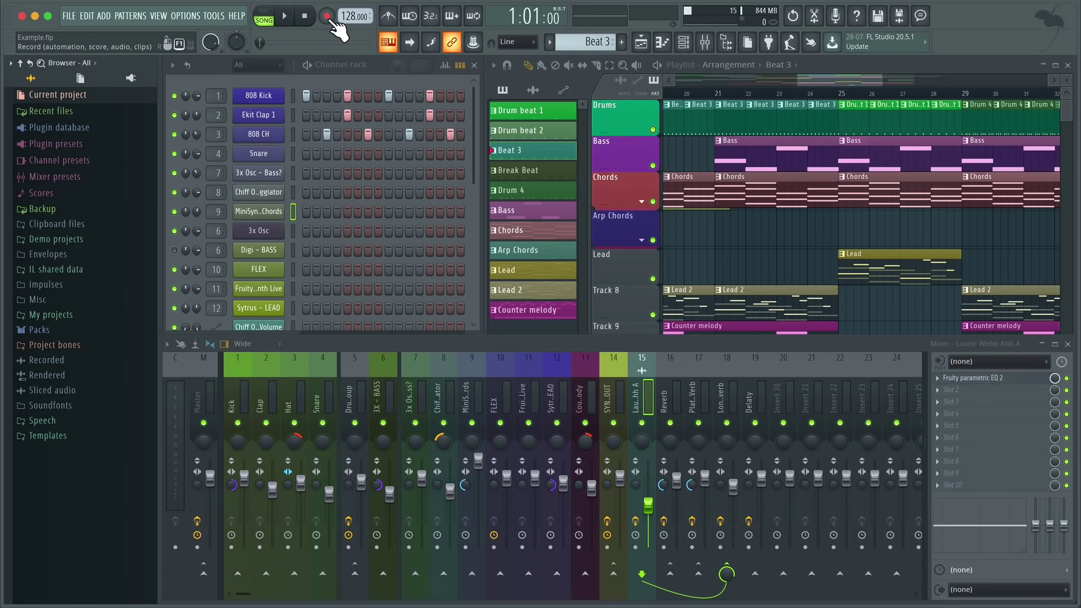
- Bring the Channel Rack and Playlist into focus, and open and close the Piano roll
{"action": "left_click", "coordinate": [343, 66]}
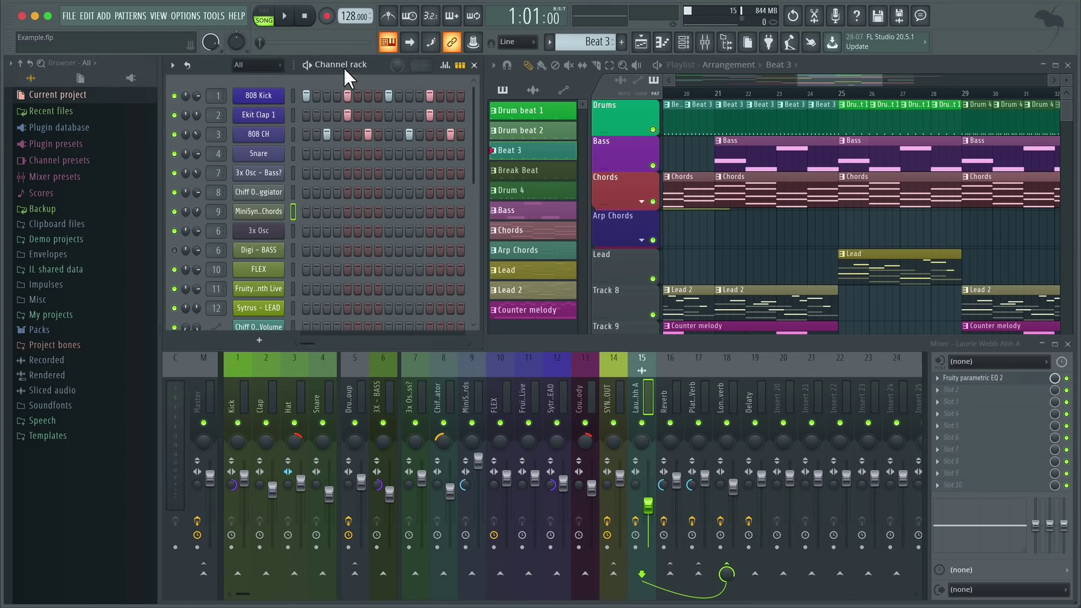
{"action": "left_click", "coordinate": [809, 60]}
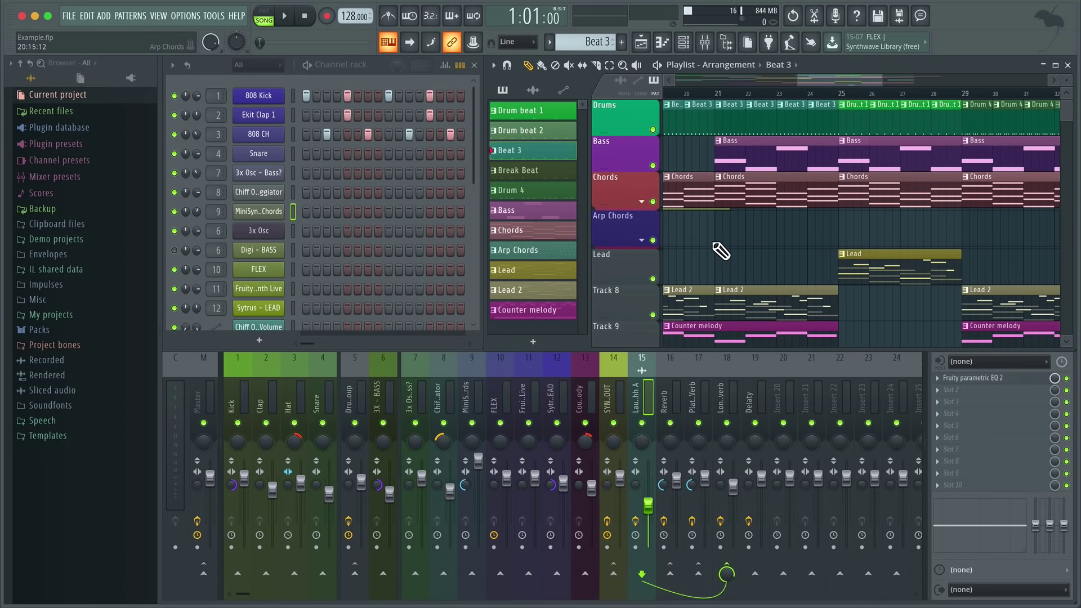
{"action": "left_click", "coordinate": [672, 49]}
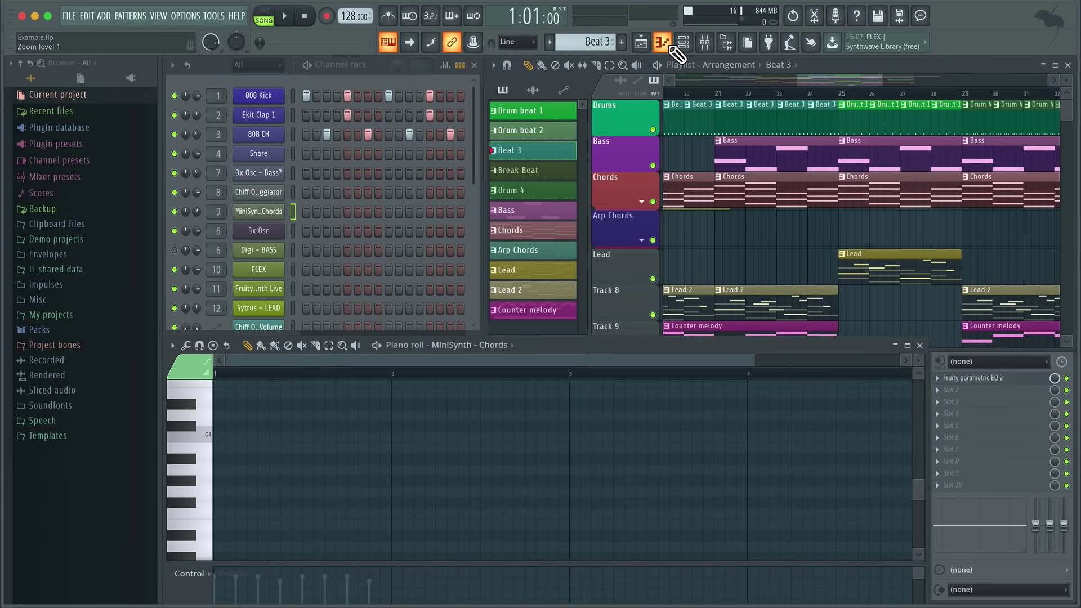
{"action": "left_click", "coordinate": [670, 47]}
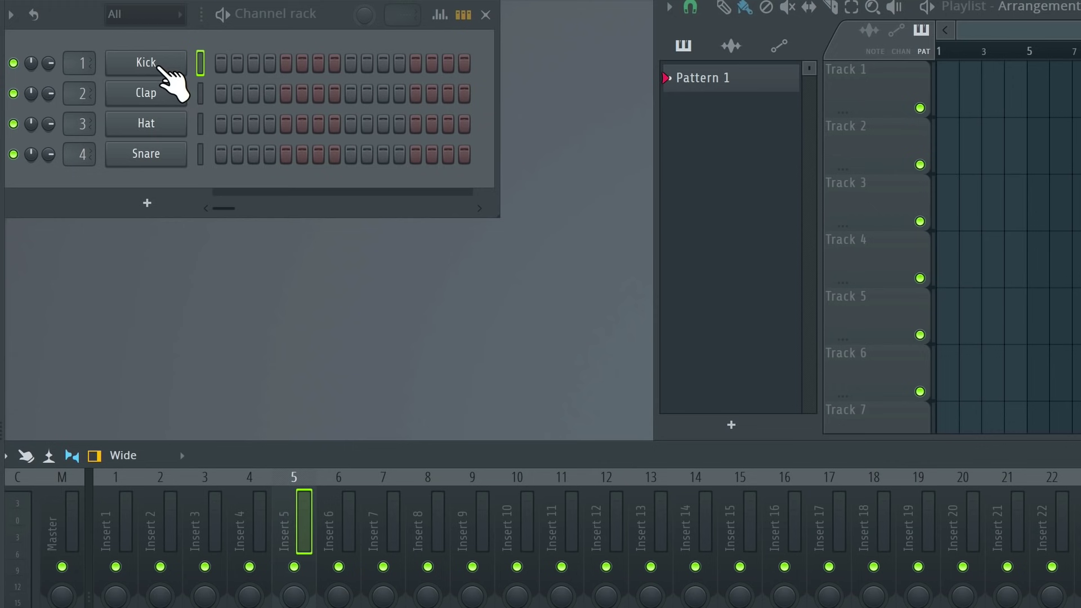
- View the Kick channel's sampler settings and close them
{"action": "left_click", "coordinate": [148, 63]}
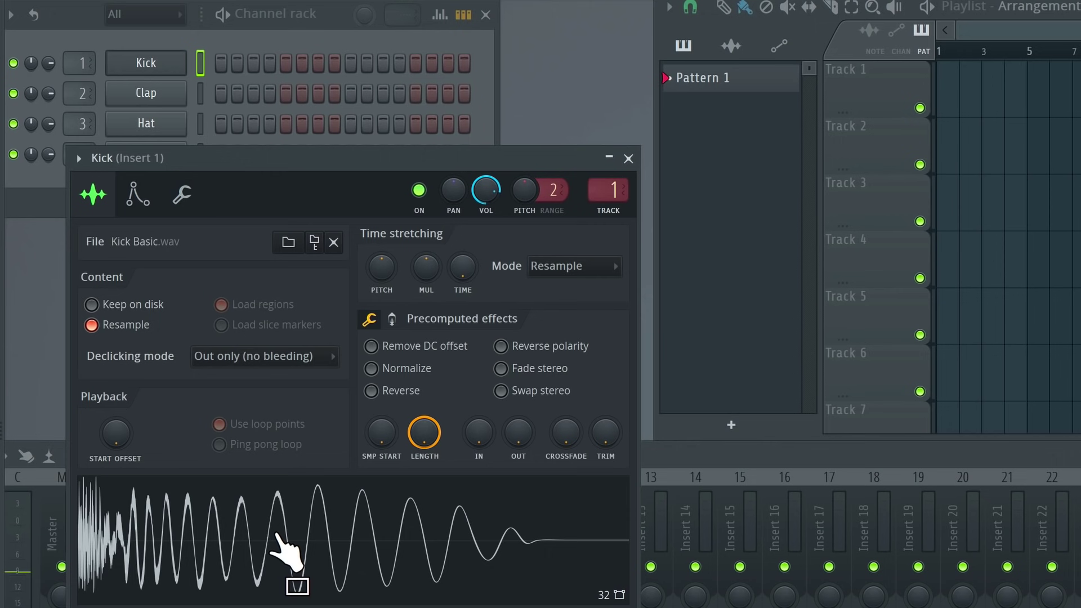
{"action": "left_click", "coordinate": [628, 158]}
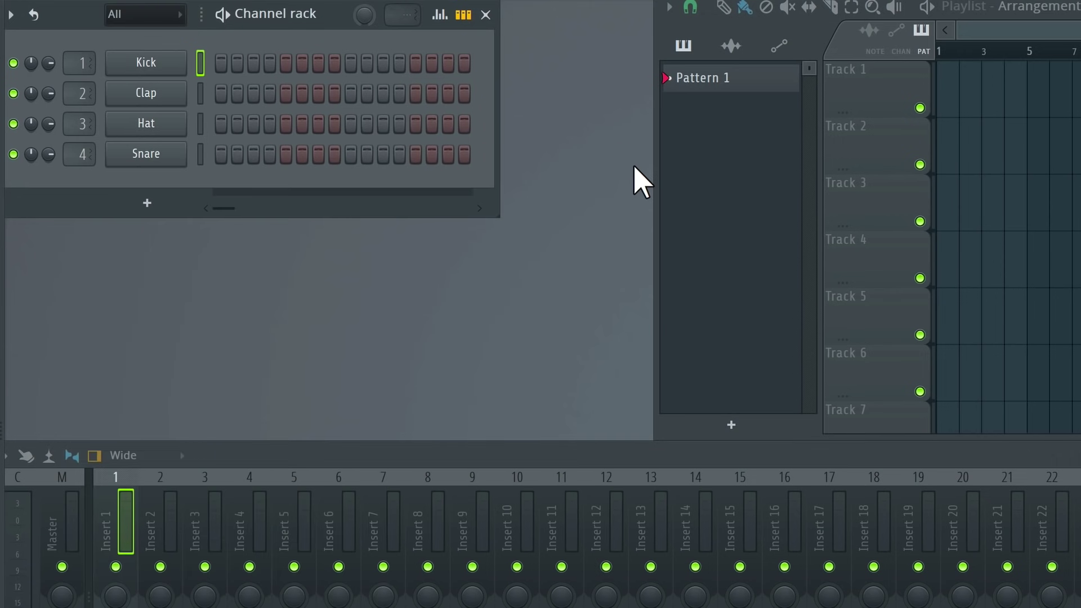
- Place kick hits on steps 1, 5, 9 and 13 of Pattern 1 and play the beat back
{"action": "left_click", "coordinate": [220, 62]}
{"action": "left_click", "coordinate": [286, 62]}
{"action": "left_click", "coordinate": [350, 63]}
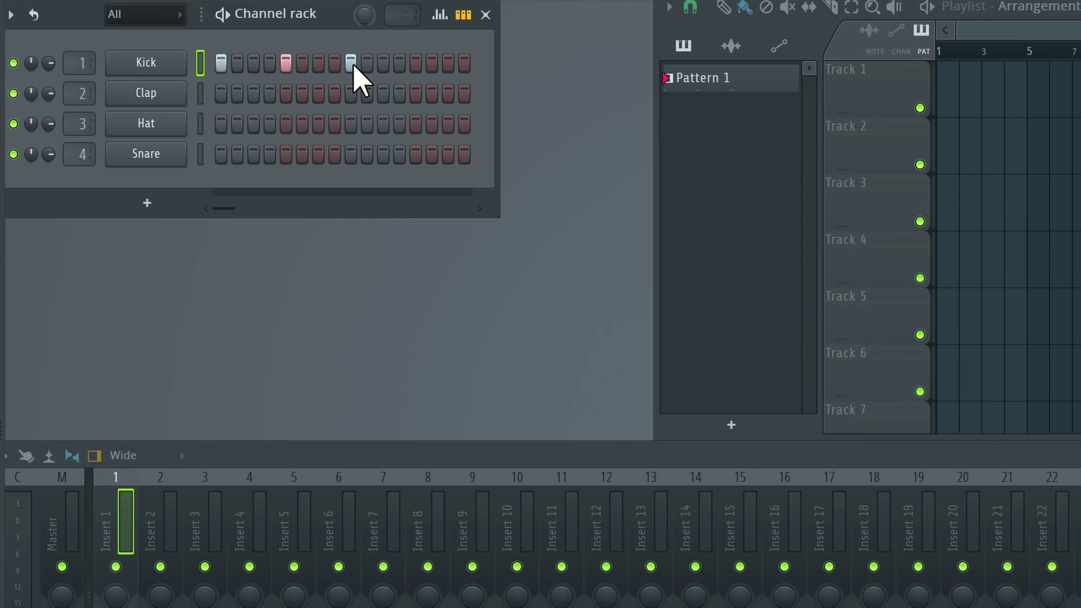
{"action": "left_click", "coordinate": [416, 63]}
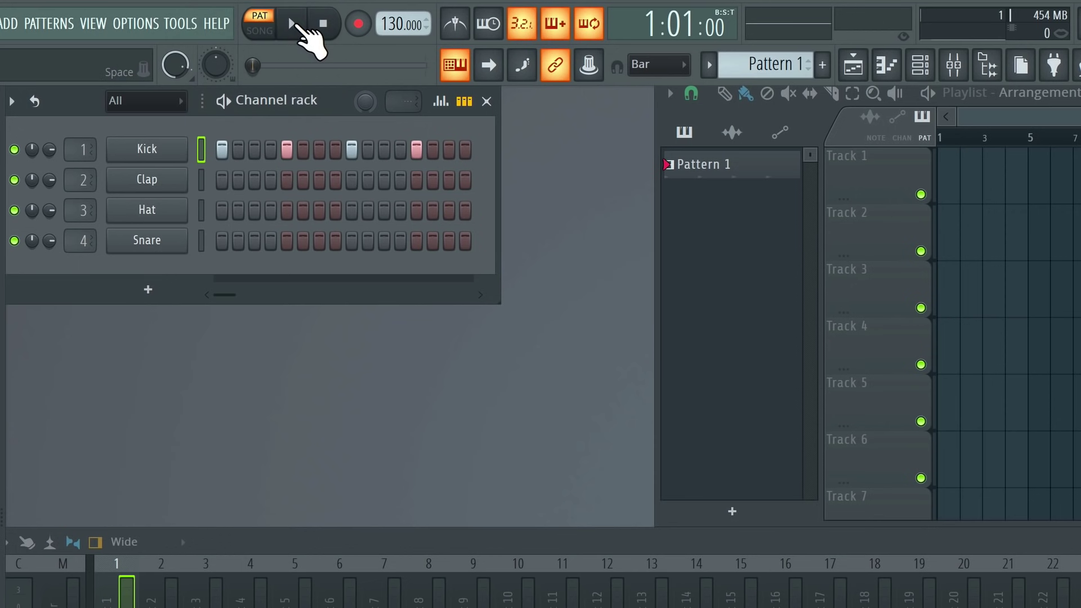
{"action": "left_click", "coordinate": [297, 24]}
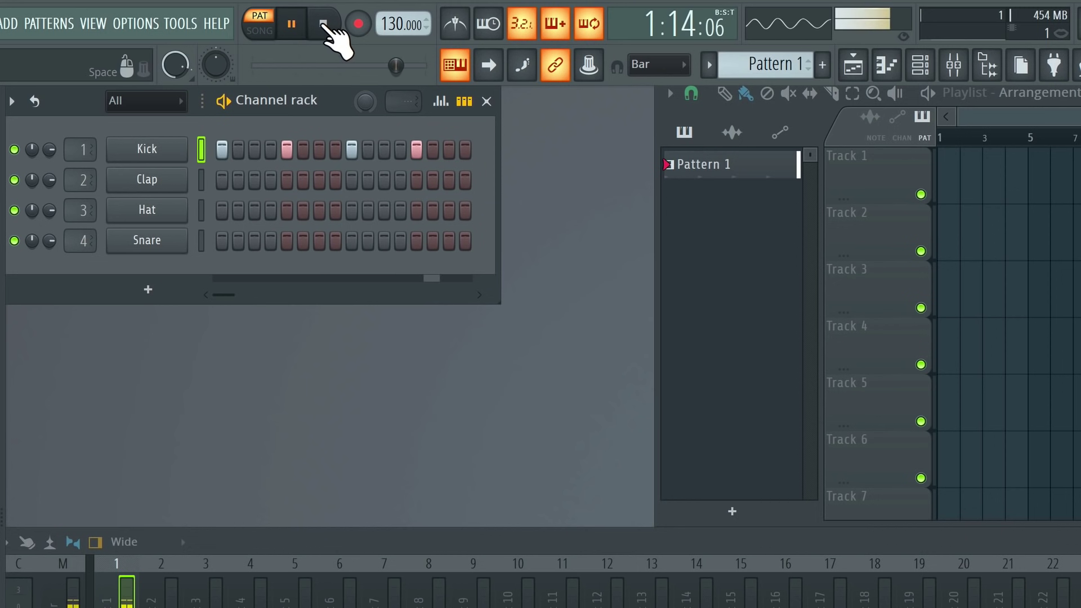
{"action": "left_click", "coordinate": [324, 25]}
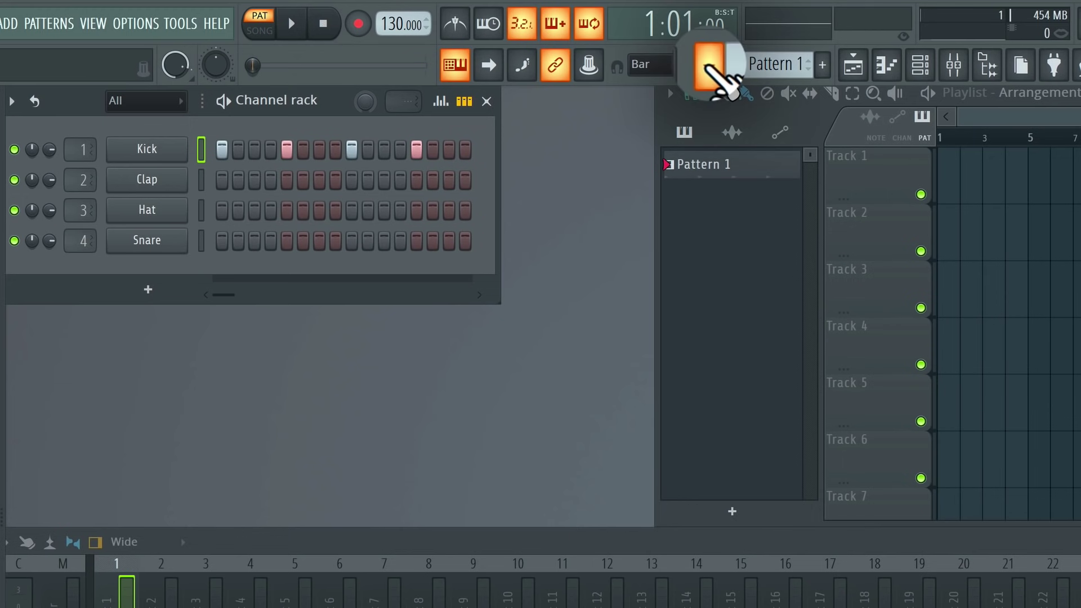
- Rename Pattern 1 to Kick and give it a light green color
{"action": "left_click", "coordinate": [709, 66]}
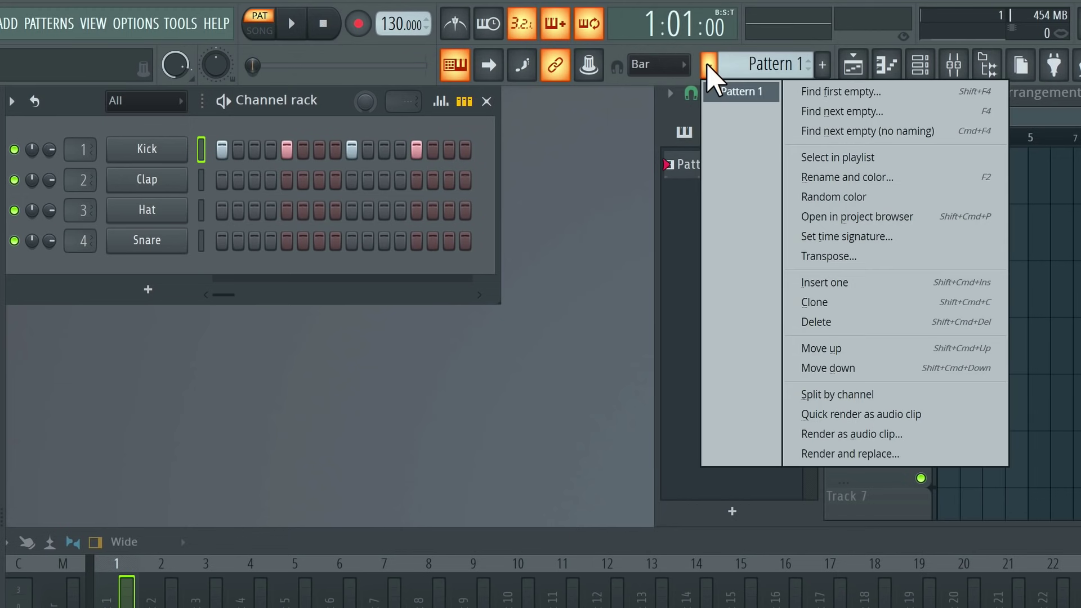
{"action": "left_click", "coordinate": [890, 178]}
{"action": "type", "text": "Kick"}
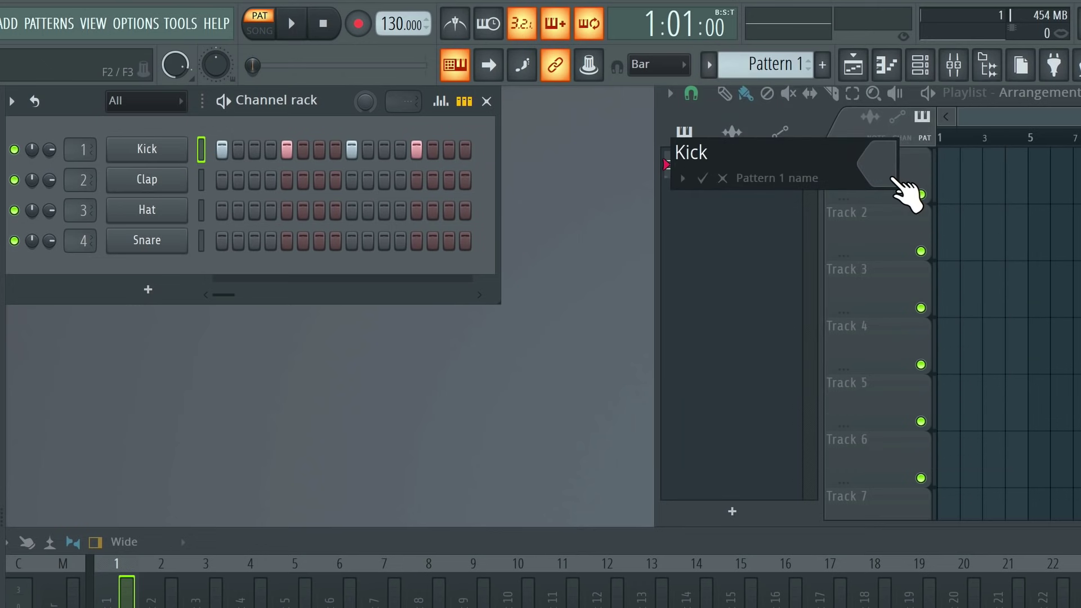
{"action": "left_click", "coordinate": [896, 181]}
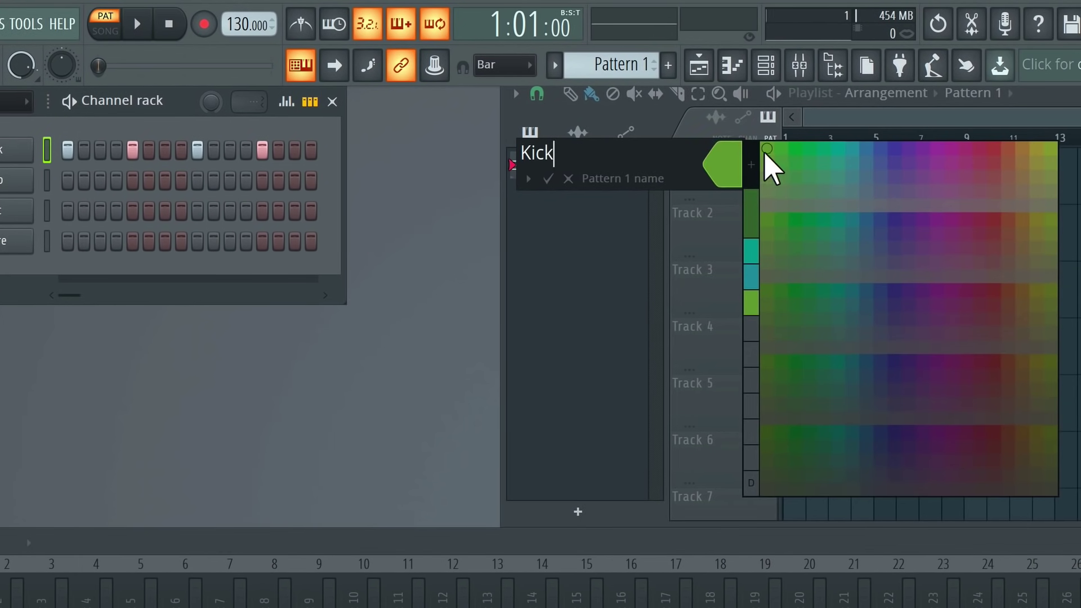
{"action": "left_click", "coordinate": [766, 151]}
{"action": "key", "text": "Return"}
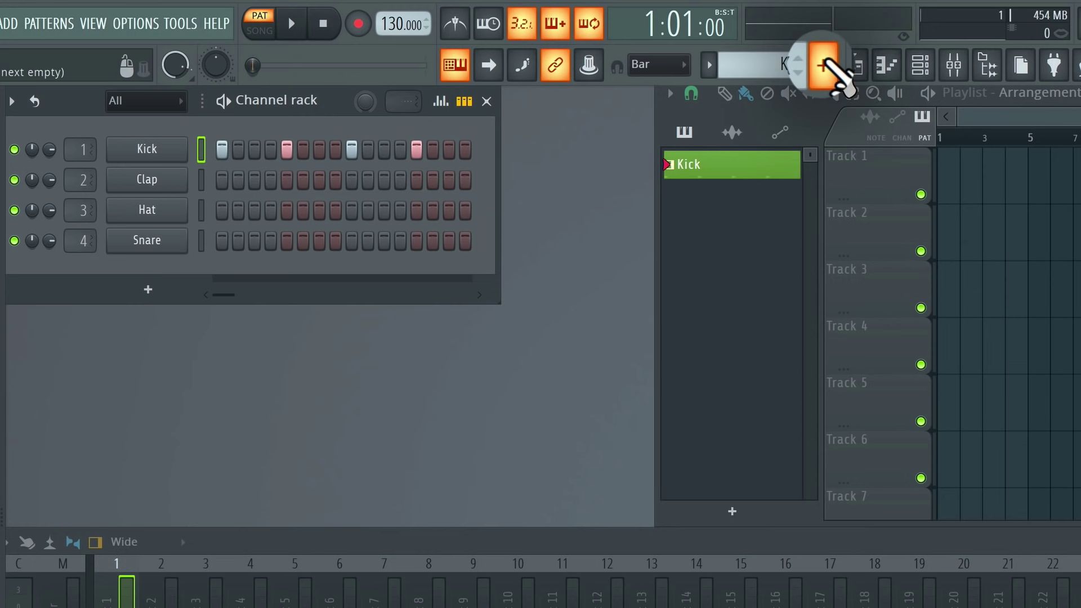
- Create a new pattern named Kick + Snare and give it a blue color
{"action": "left_click", "coordinate": [824, 65]}
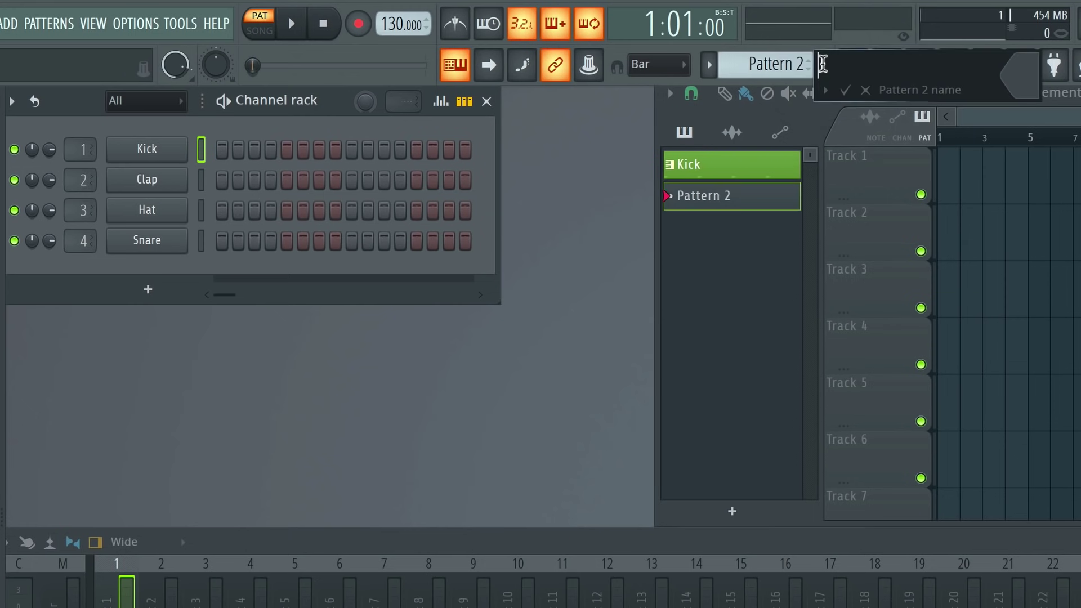
{"action": "type", "text": "Kick + Snare"}
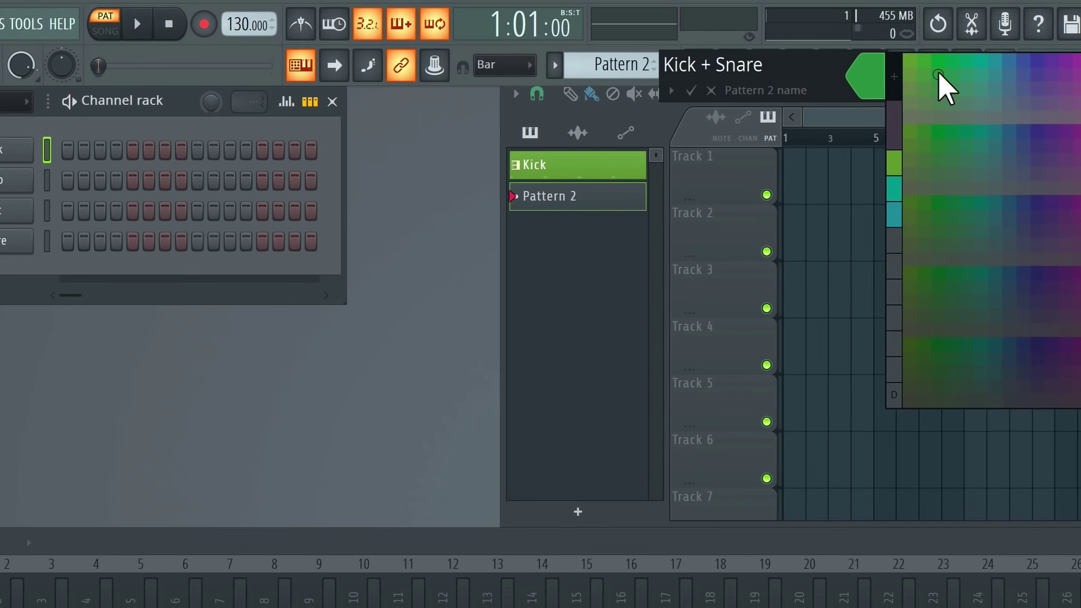
{"action": "left_click", "coordinate": [1010, 74]}
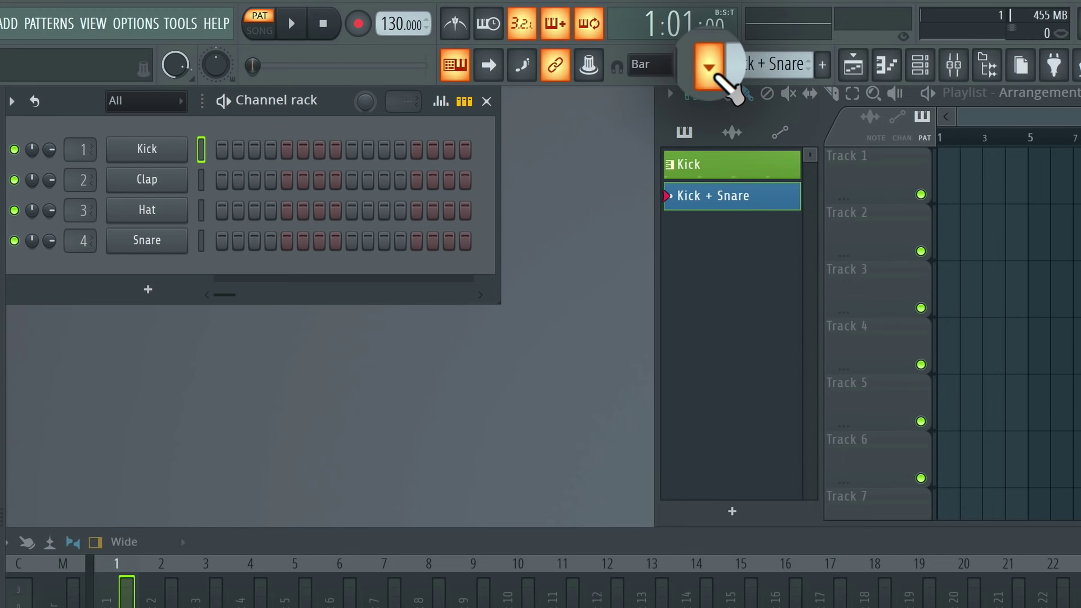
- Switch to the Kick pattern and back to Kick + Snare, and play the still empty pattern briefly
{"action": "left_click", "coordinate": [708, 65]}
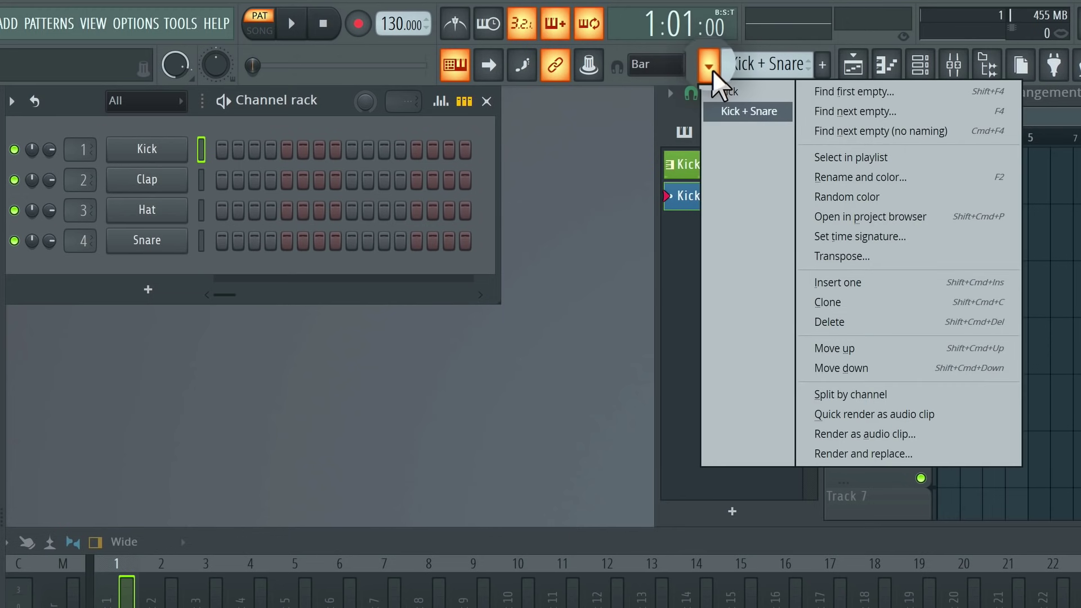
{"action": "left_click", "coordinate": [764, 90]}
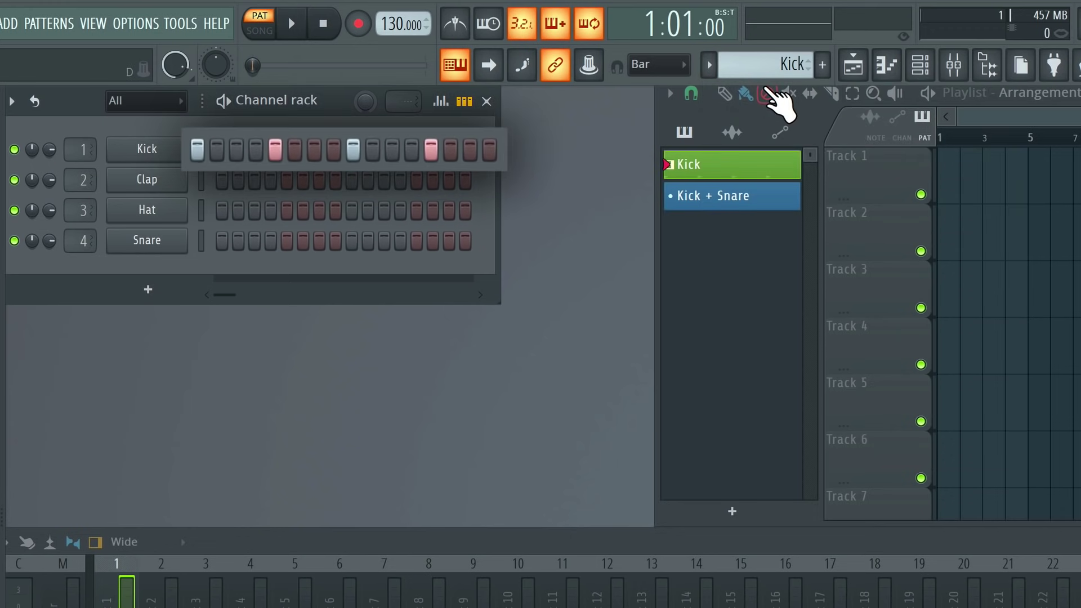
{"action": "left_click", "coordinate": [709, 65]}
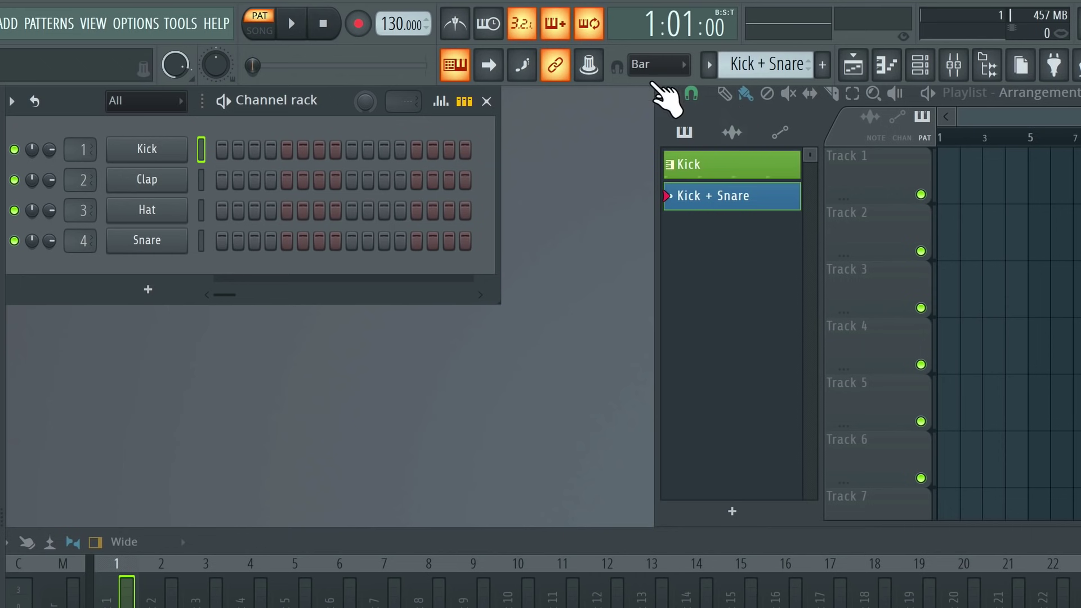
{"action": "left_click", "coordinate": [301, 25]}
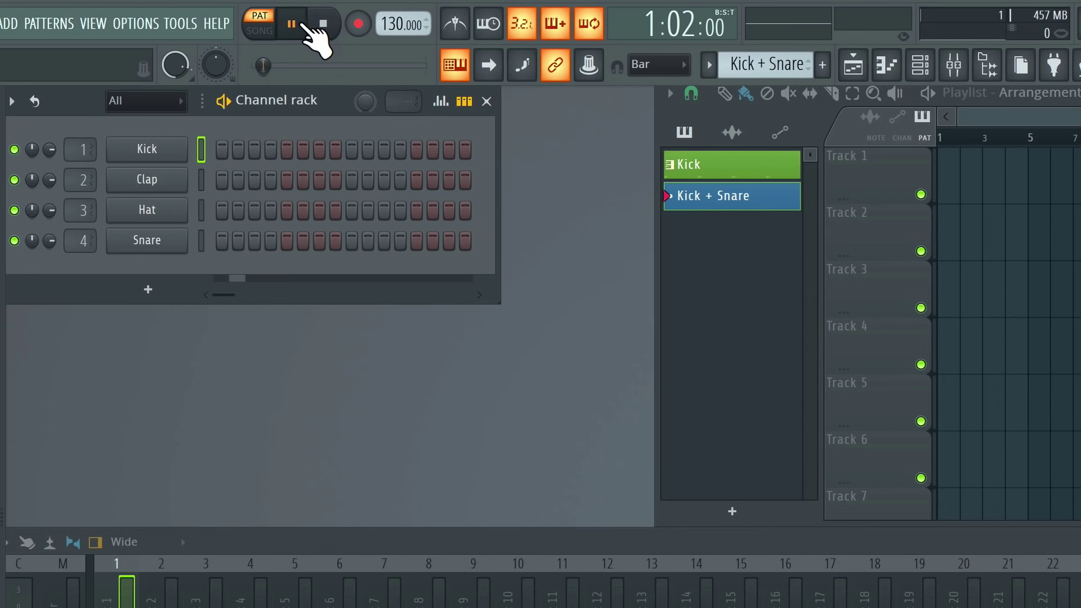
{"action": "left_click", "coordinate": [323, 24]}
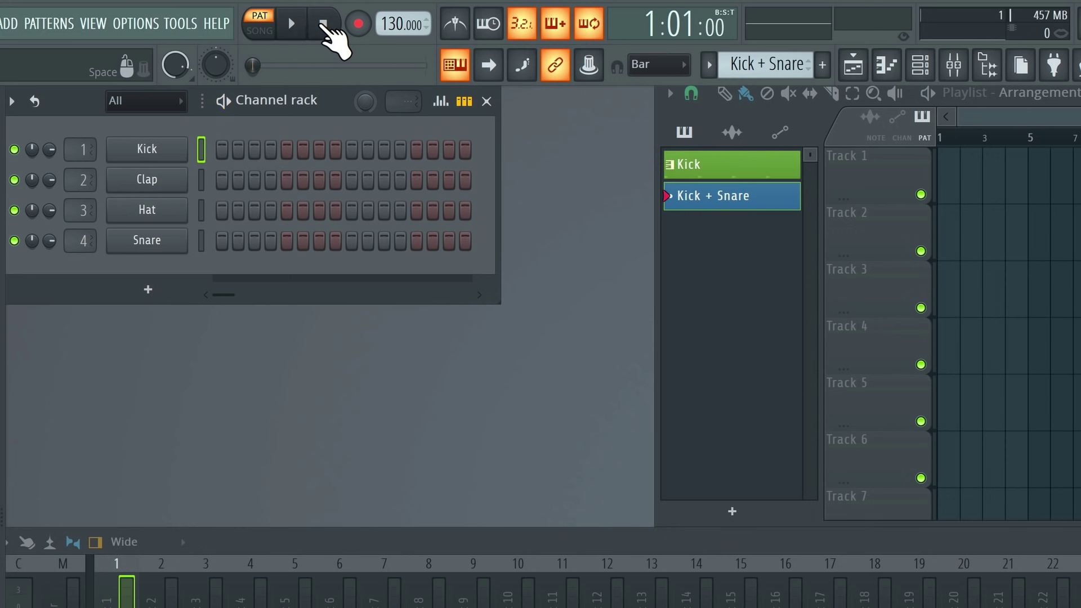
- Place kick hits on steps 1, 5, 9 and 13 of the Kick + Snare pattern
{"action": "left_click", "coordinate": [221, 150]}
{"action": "left_click", "coordinate": [286, 149]}
{"action": "left_click", "coordinate": [352, 149]}
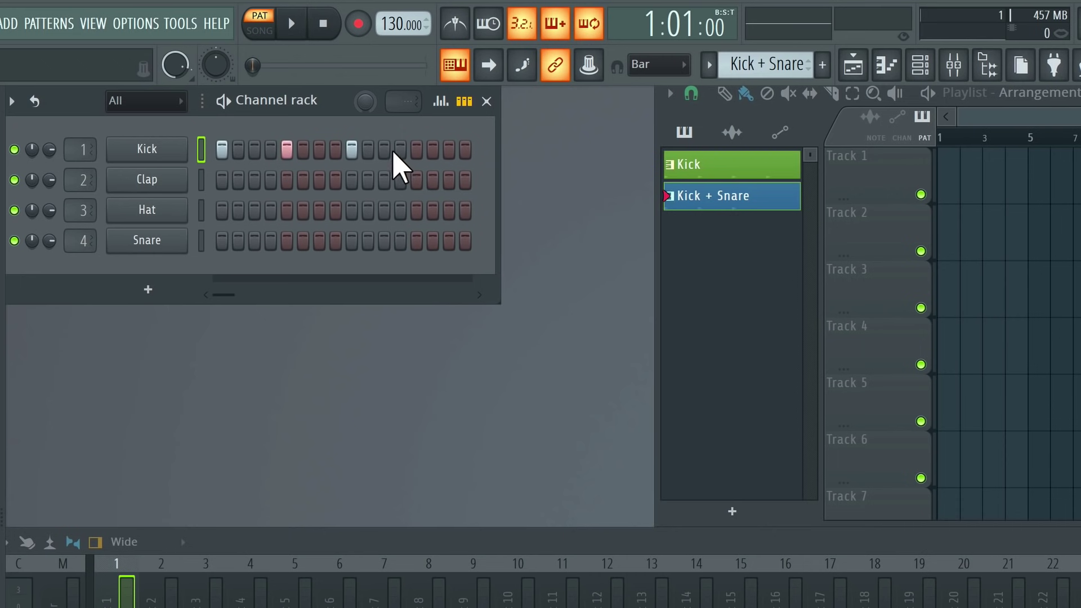
{"action": "left_click", "coordinate": [417, 150]}
- Place snare hits on steps 5 and 13 of the Kick + Snare pattern, leaving its other snare steps empty
{"action": "left_click", "coordinate": [286, 244]}
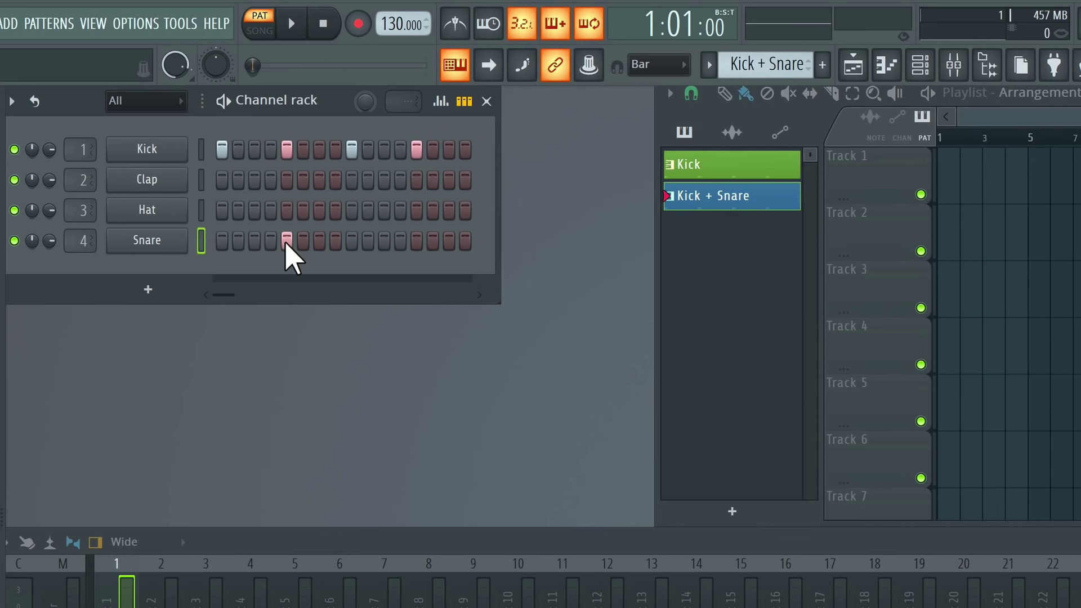
{"action": "left_click", "coordinate": [319, 243]}
{"action": "left_click", "coordinate": [400, 243]}
{"action": "left_click", "coordinate": [416, 243]}
{"action": "left_click", "coordinate": [400, 242]}
{"action": "left_click", "coordinate": [318, 242]}
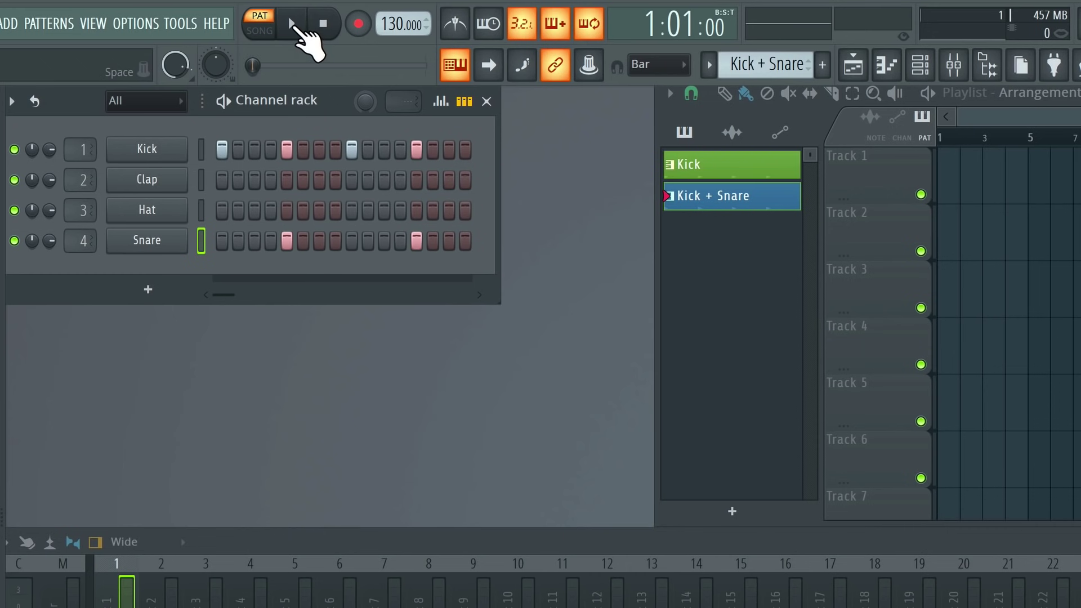
- Play back the Kick + Snare beat and compare its steps with those of the Kick pattern
{"action": "left_click", "coordinate": [294, 26]}
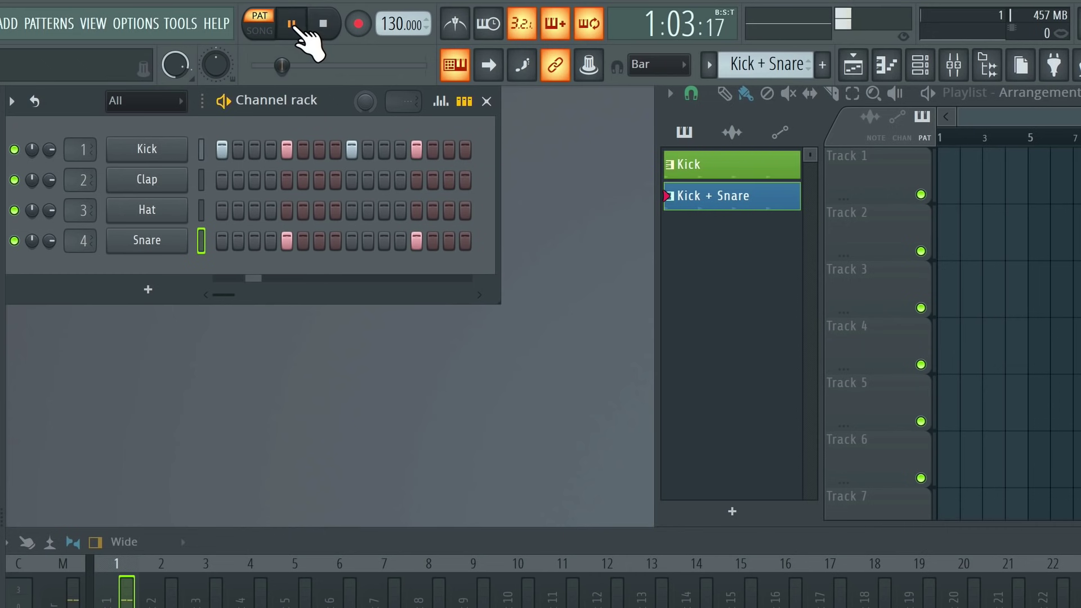
{"action": "left_click", "coordinate": [329, 26]}
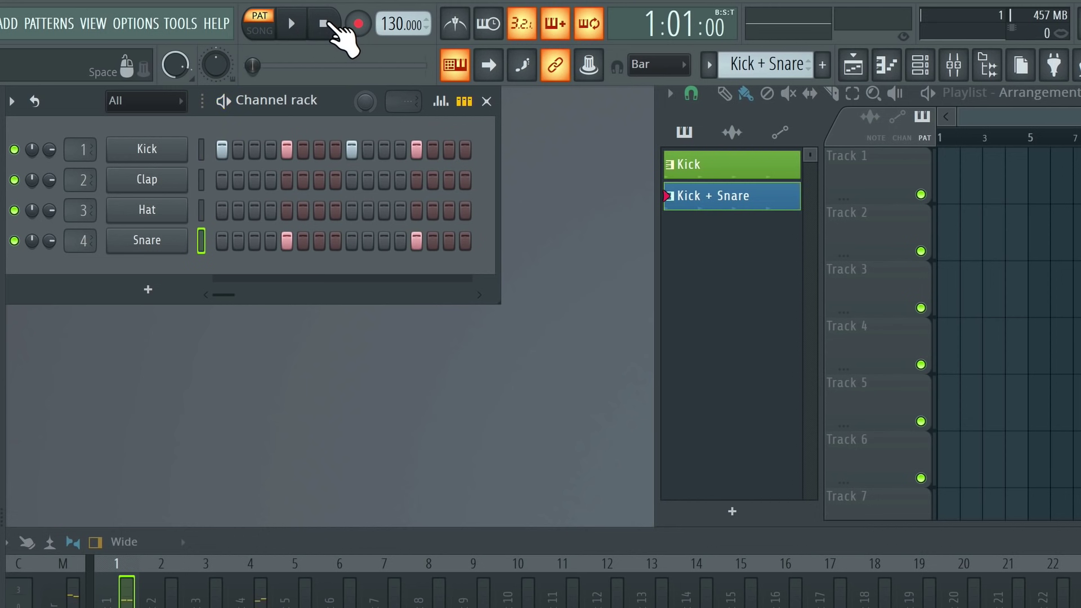
{"action": "left_click", "coordinate": [755, 170]}
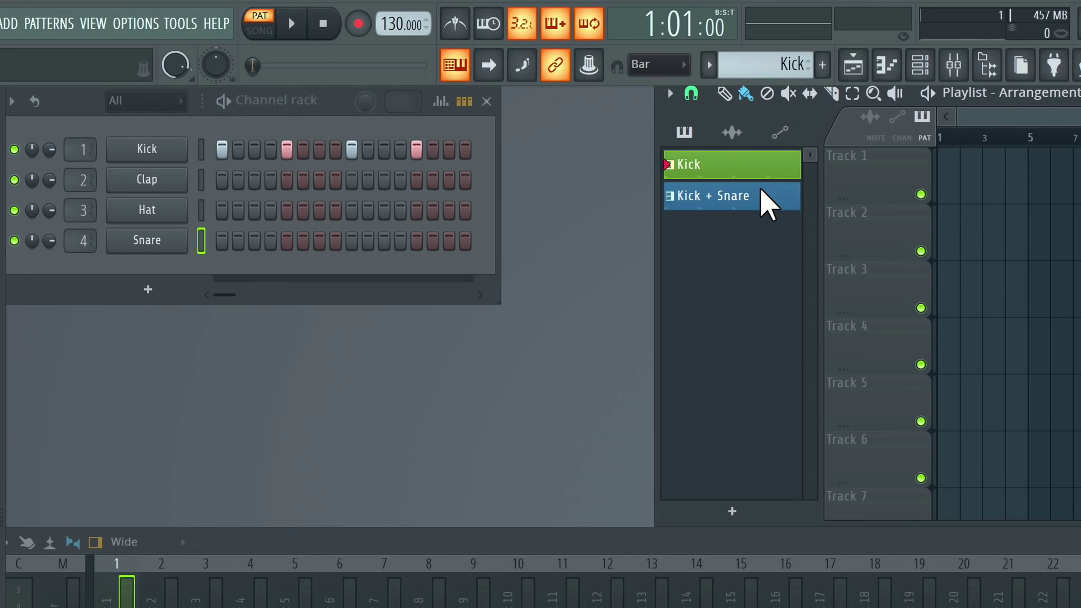
{"action": "left_click", "coordinate": [760, 197]}
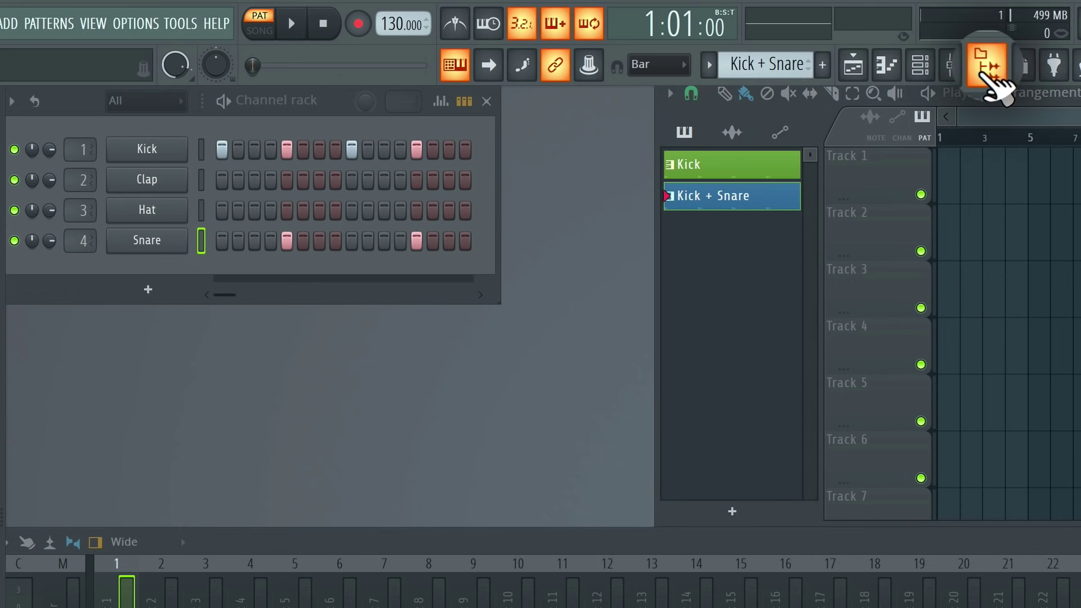
- Open the Browser, audition the 909 Ride sample in the Cymbals folder of the Drums pack, and add it as a new channel
{"action": "left_click", "coordinate": [990, 79]}
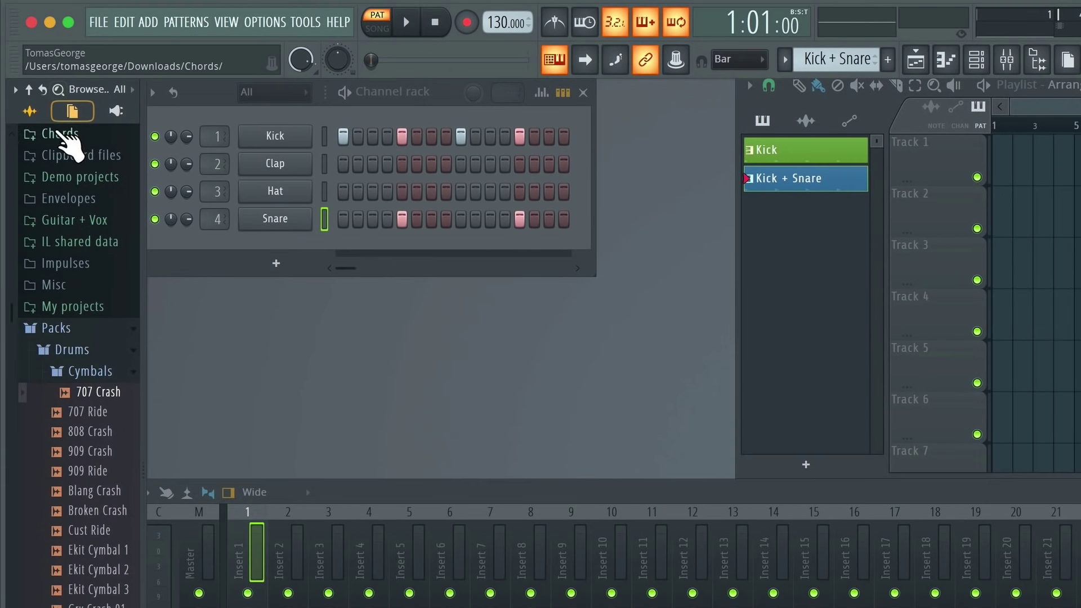
{"action": "scroll", "coordinate": [36, 145], "scroll_direction": "up", "scroll_amount": 9}
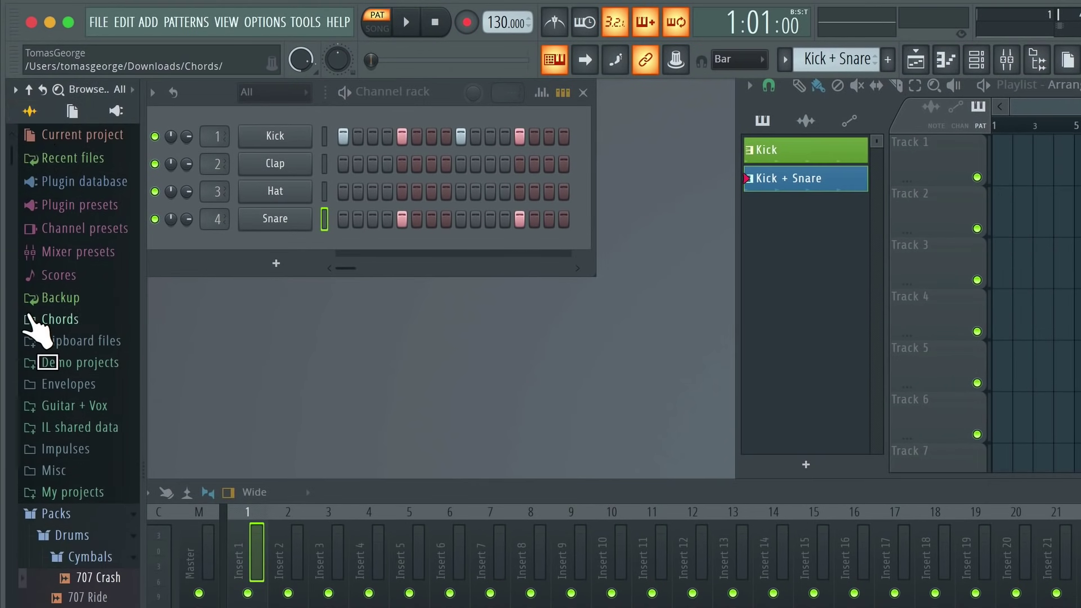
{"action": "scroll", "coordinate": [35, 321], "scroll_direction": "down", "scroll_amount": 3}
{"action": "scroll", "coordinate": [31, 321], "scroll_direction": "down", "scroll_amount": 5}
{"action": "scroll", "coordinate": [46, 520], "scroll_direction": "up", "scroll_amount": 7}
{"action": "scroll", "coordinate": [49, 519], "scroll_direction": "down", "scroll_amount": 5}
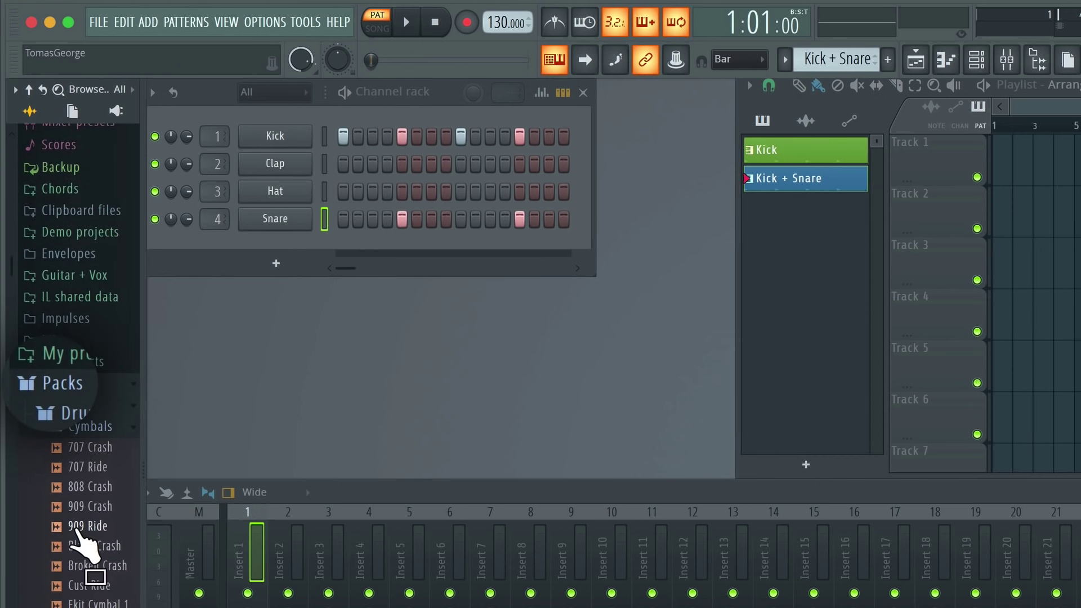
{"action": "left_click", "coordinate": [81, 526]}
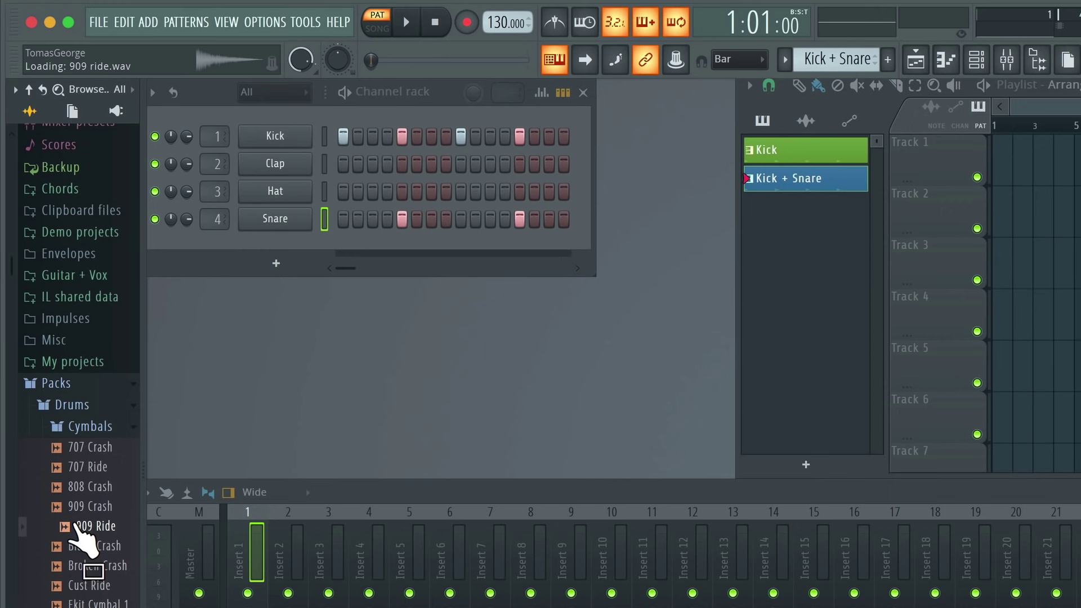
{"action": "left_click_drag", "start_coordinate": [76, 526], "coordinate": [284, 238]}
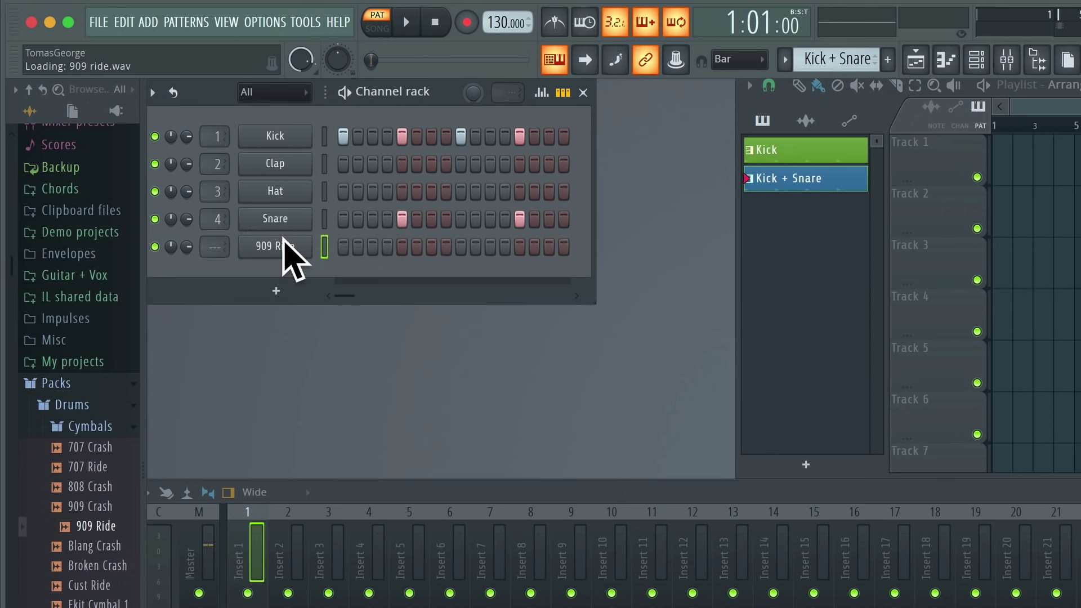
- View the 909 Ride channel's sampler settings, audition its waveform and close them
{"action": "left_click", "coordinate": [285, 248]}
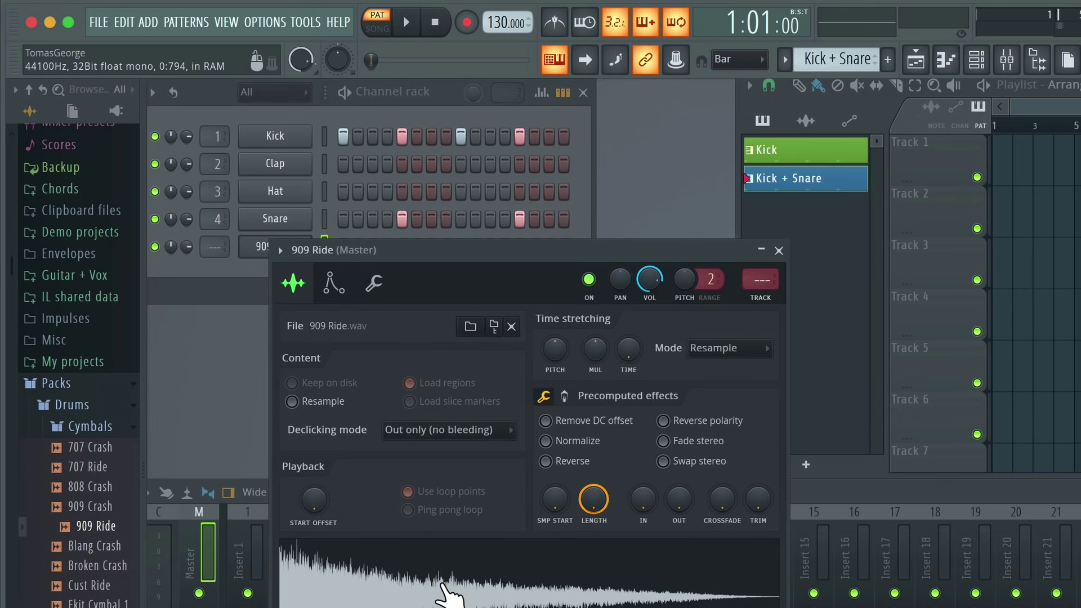
{"action": "left_click", "coordinate": [447, 592]}
{"action": "left_click", "coordinate": [779, 250]}
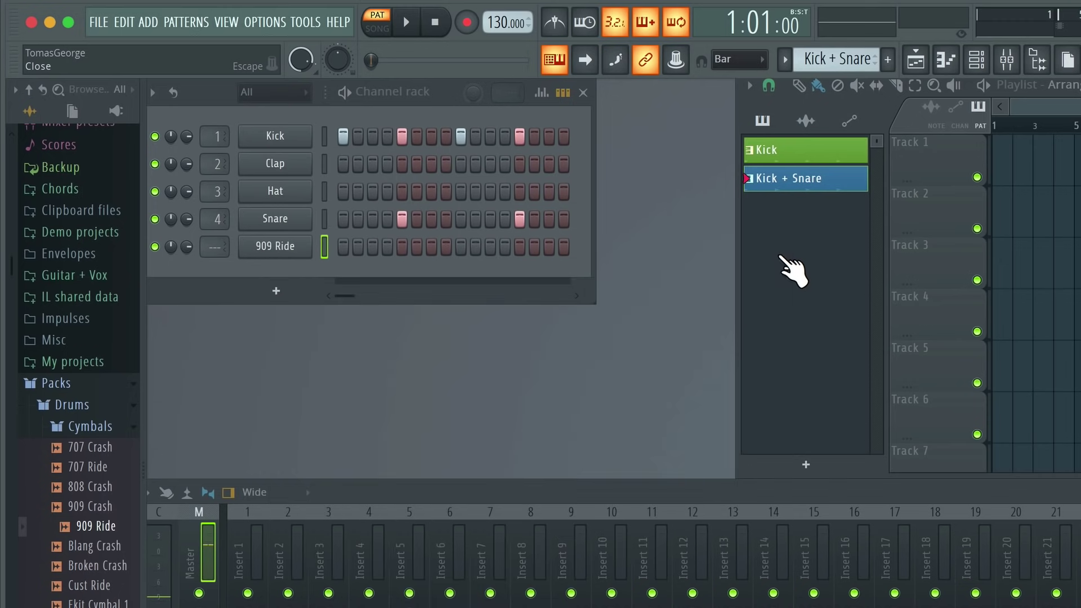
- Add a FLEX synth channel to the Channel Rack and close its plugin window
{"action": "left_click", "coordinate": [275, 291]}
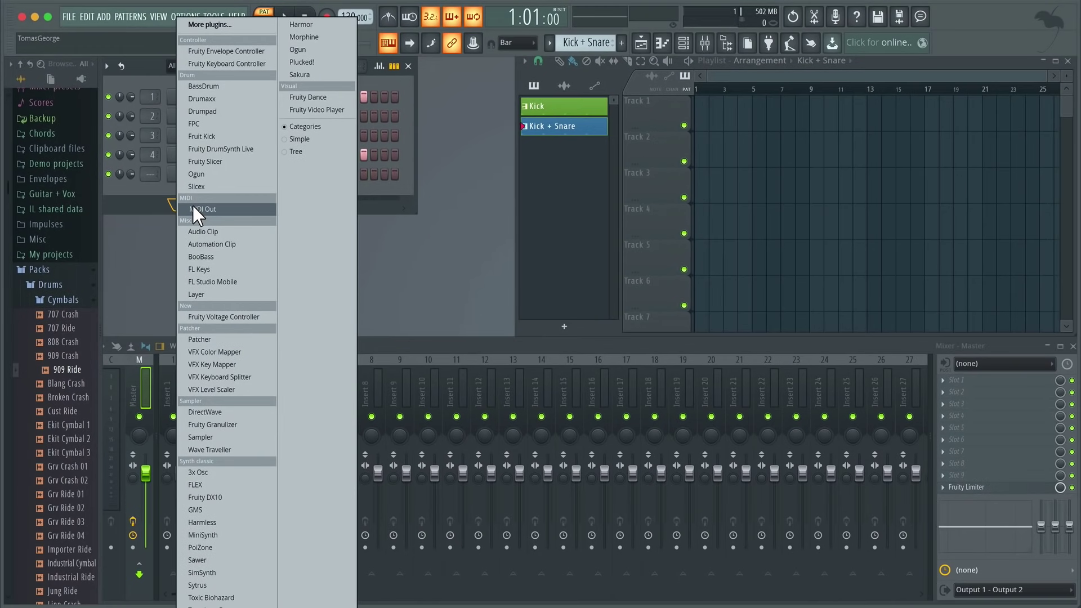
{"action": "left_click", "coordinate": [211, 484]}
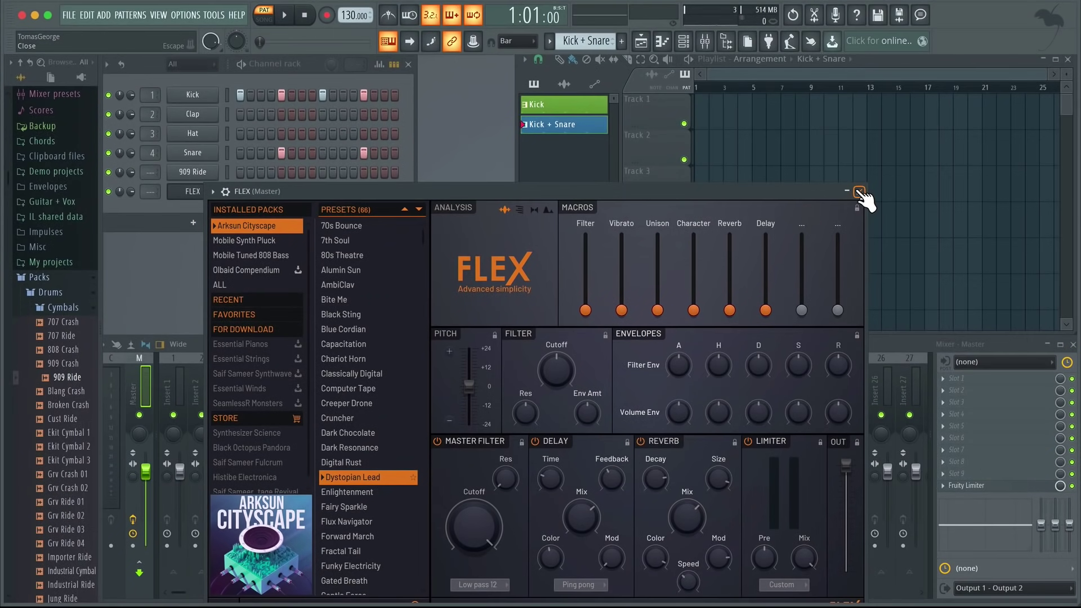
{"action": "left_click", "coordinate": [859, 193]}
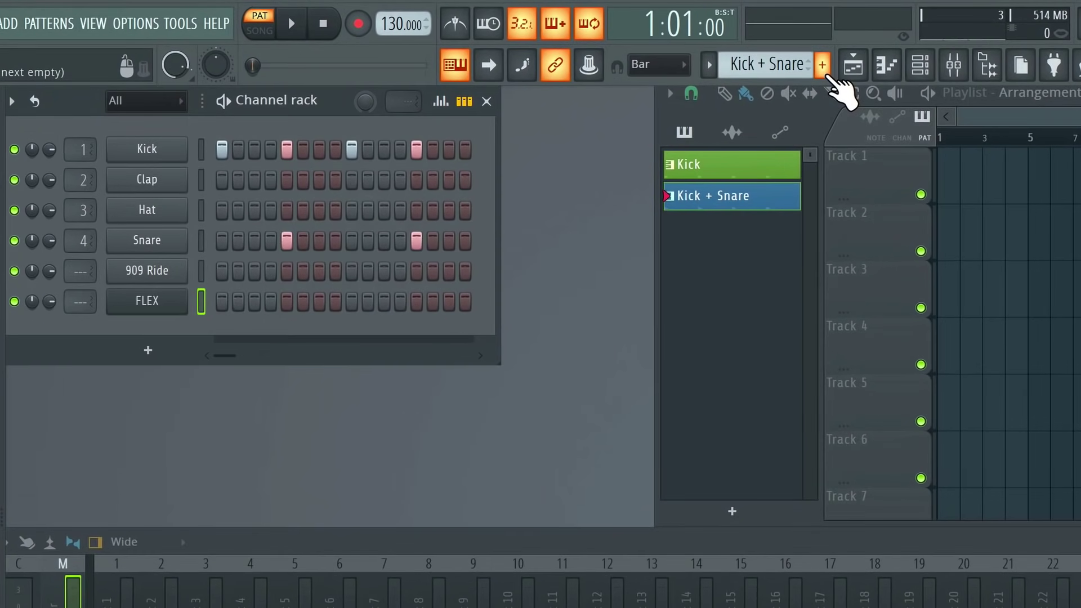
- Create a new pattern named Chords and give it a dark magenta color
{"action": "left_click", "coordinate": [805, 63]}
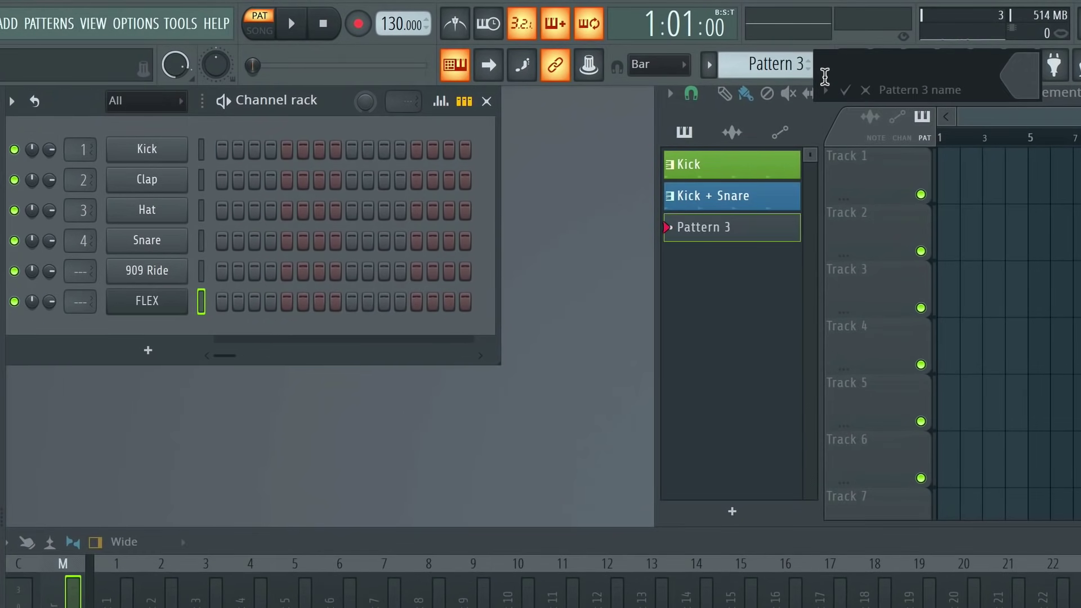
{"action": "type", "text": "Chords"}
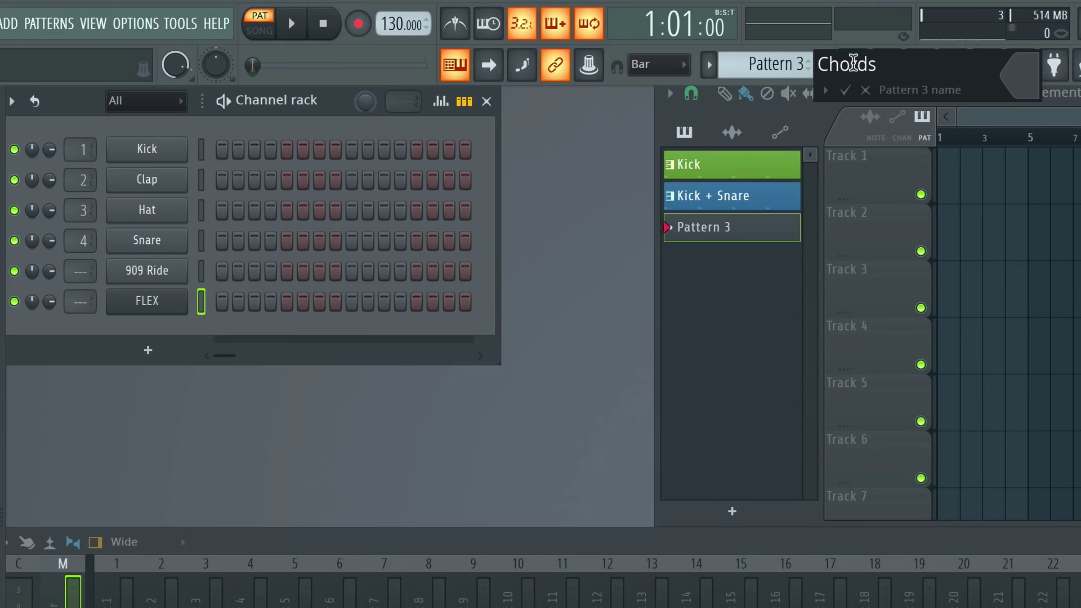
{"action": "left_click", "coordinate": [1022, 76]}
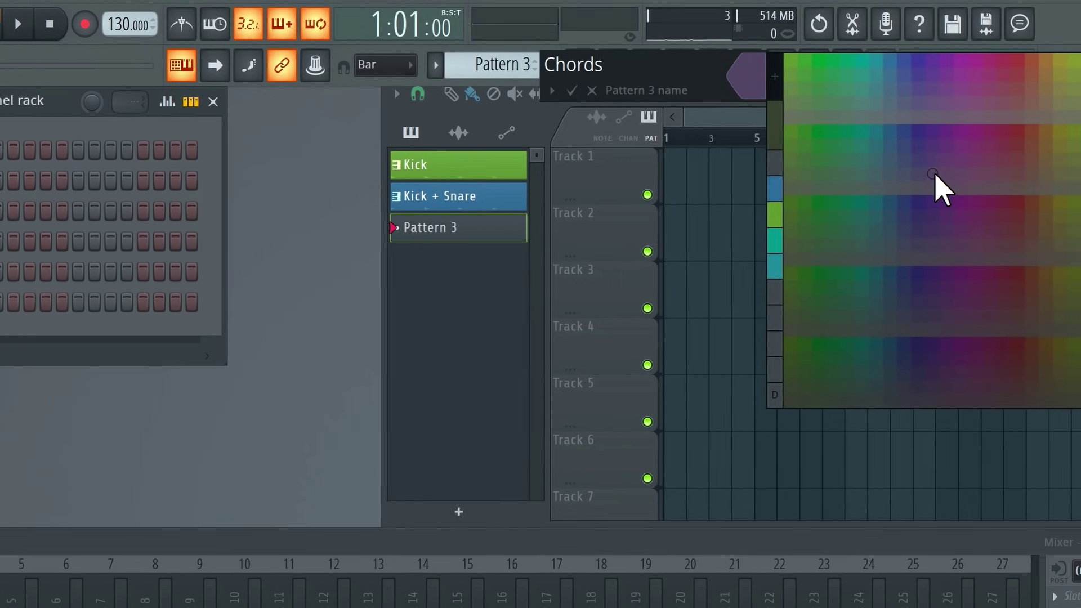
{"action": "left_click", "coordinate": [997, 212]}
{"action": "key", "text": "Return"}
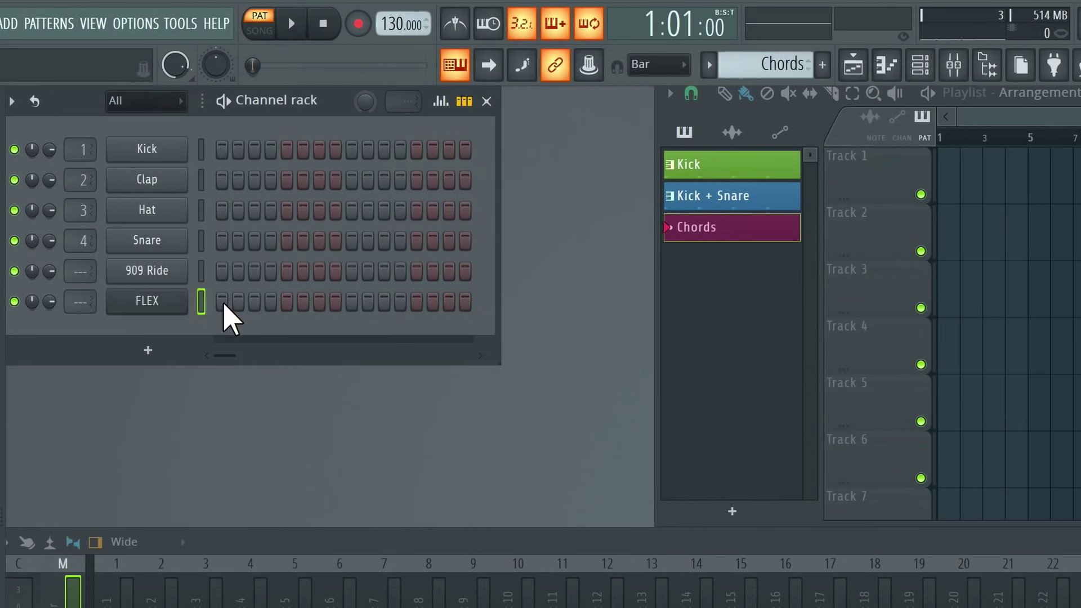
- Place a FLEX hit on step 1 of the Chords pattern and play it back
{"action": "left_click", "coordinate": [222, 301]}
{"action": "key", "text": "space"}
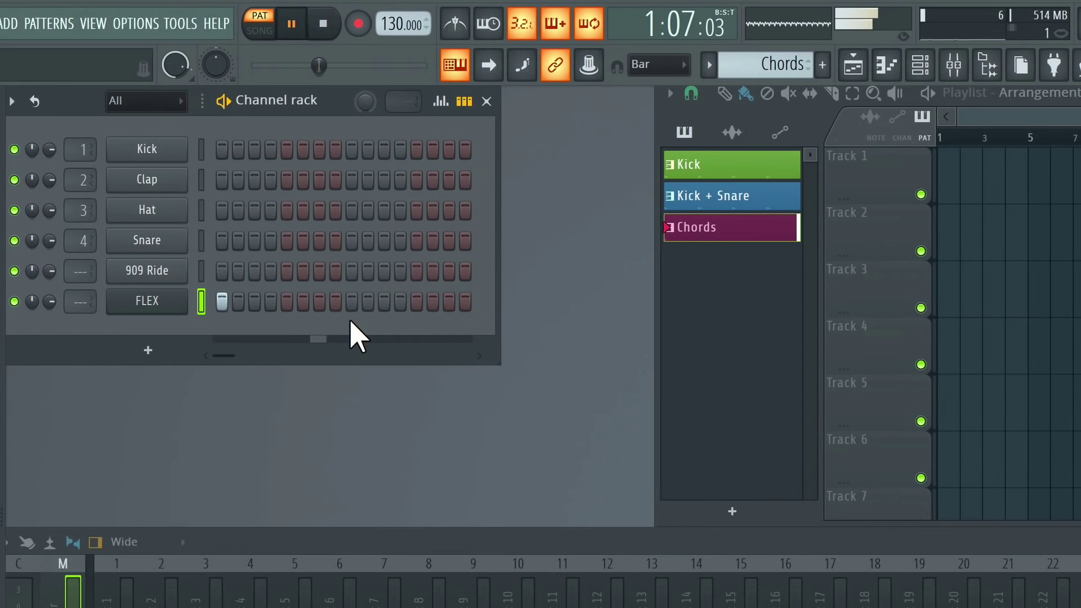
{"action": "key", "text": "space"}
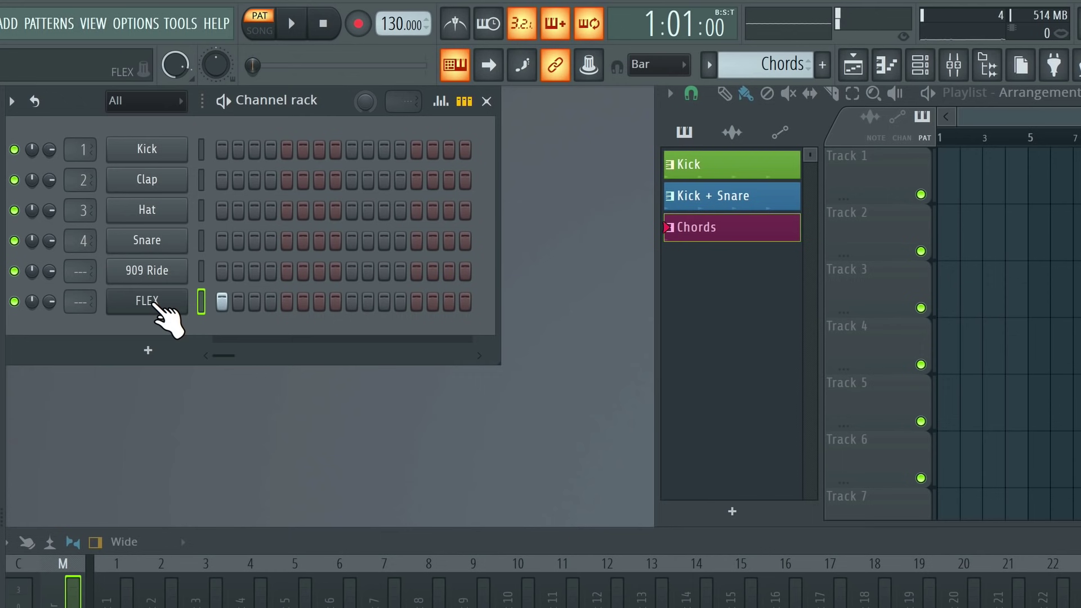
- Draw one-bar C5, E5 and G5 notes in the FLEX channel's Piano roll, close it and play the Chords pattern
{"action": "right_click", "coordinate": [147, 301]}
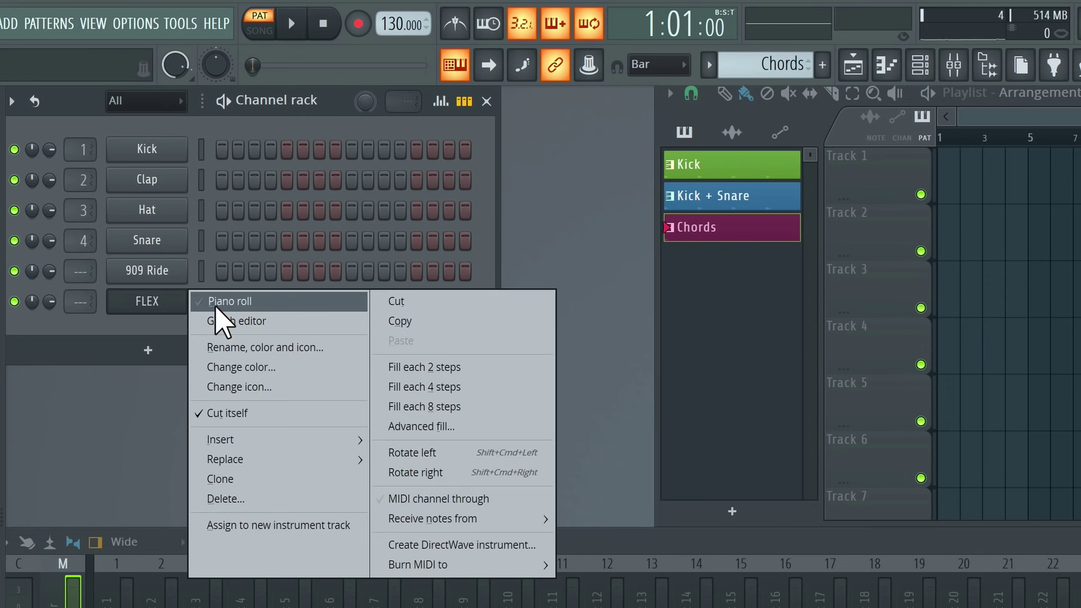
{"action": "left_click", "coordinate": [292, 301]}
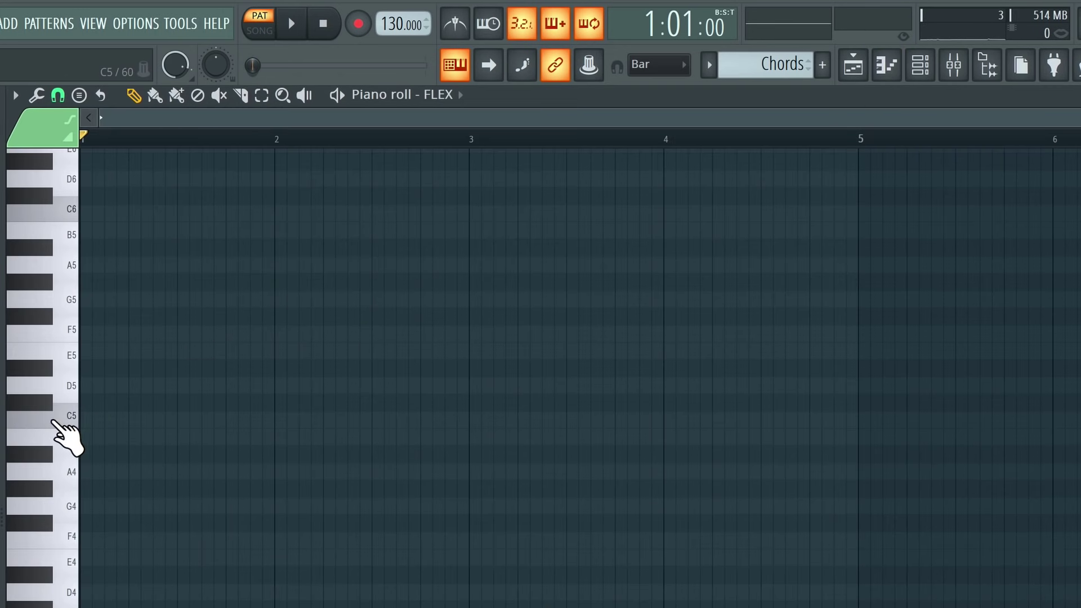
{"action": "left_click", "coordinate": [84, 419]}
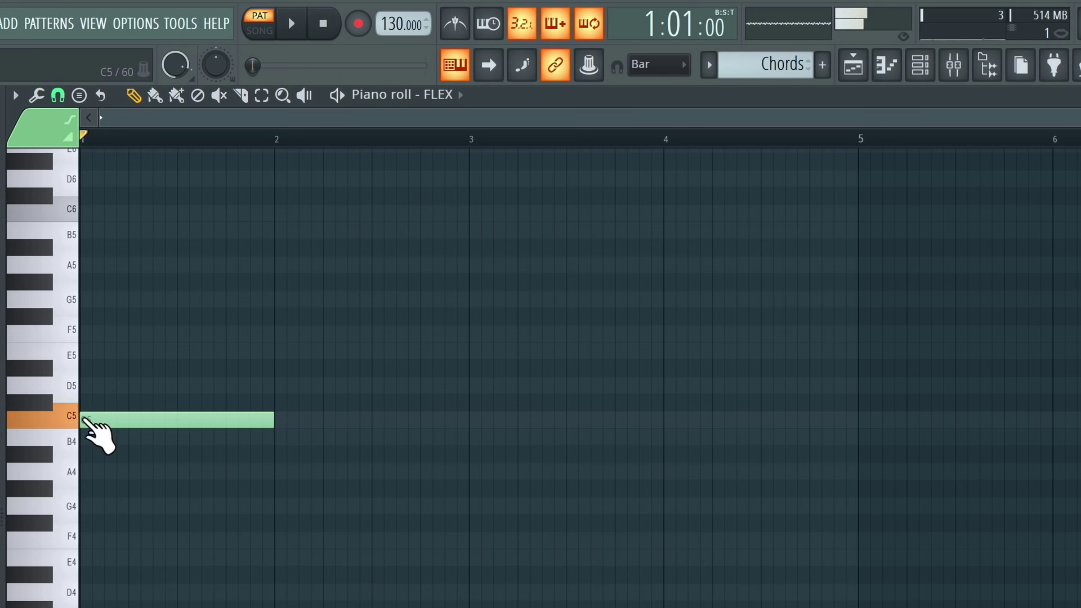
{"action": "left_click", "coordinate": [85, 353]}
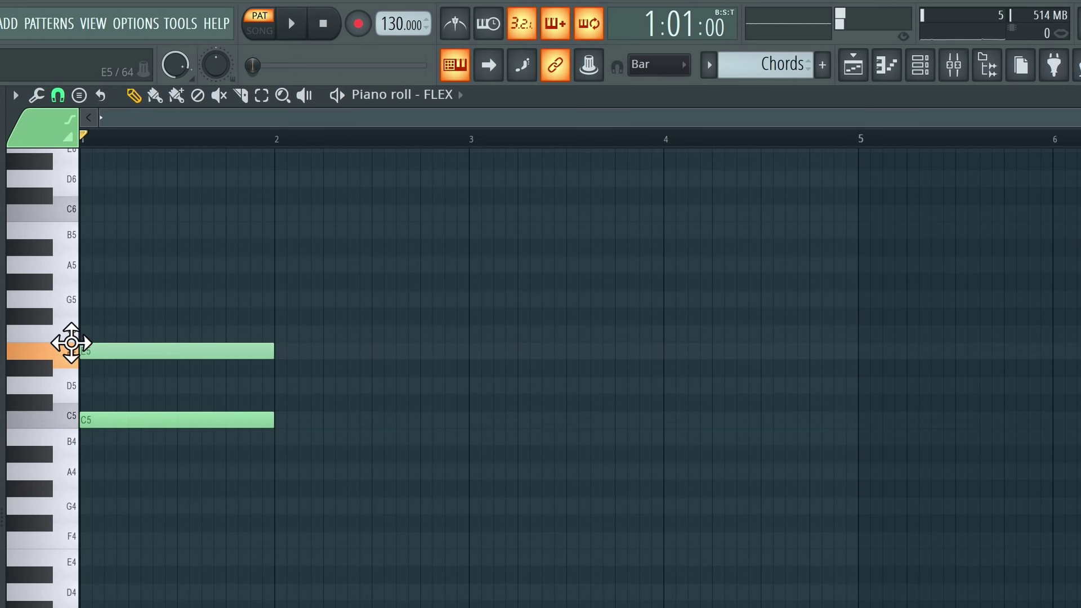
{"action": "left_click", "coordinate": [86, 299]}
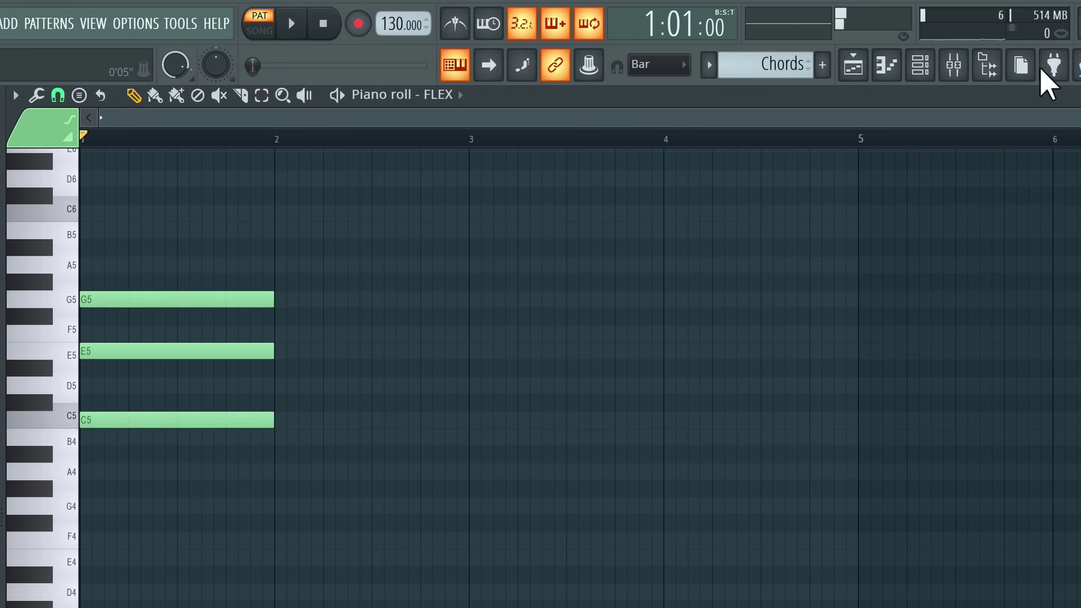
{"action": "left_click", "coordinate": [1080, 95]}
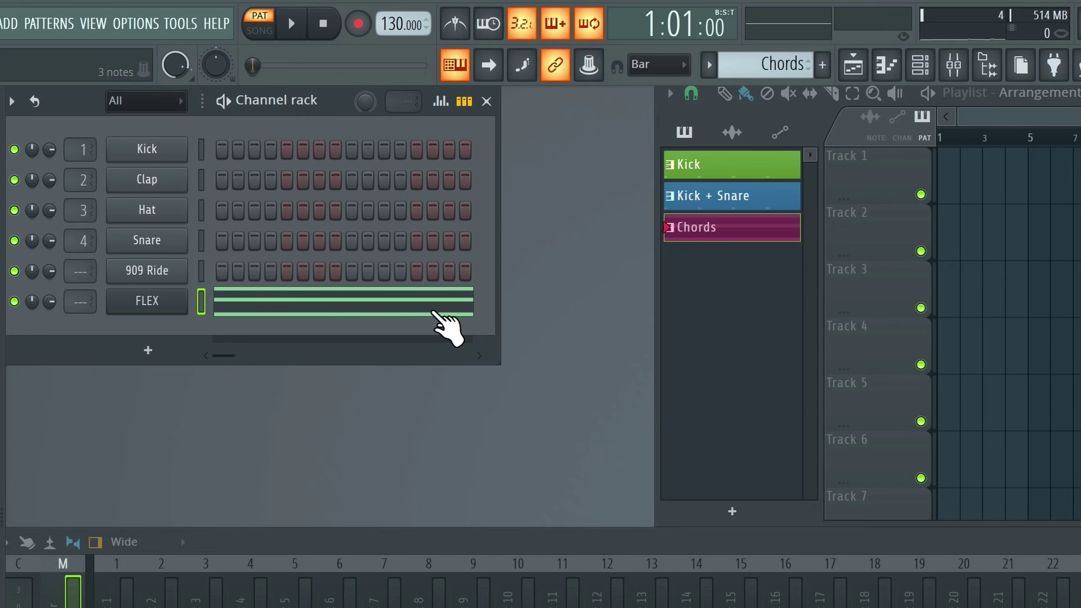
{"action": "key", "text": "space"}
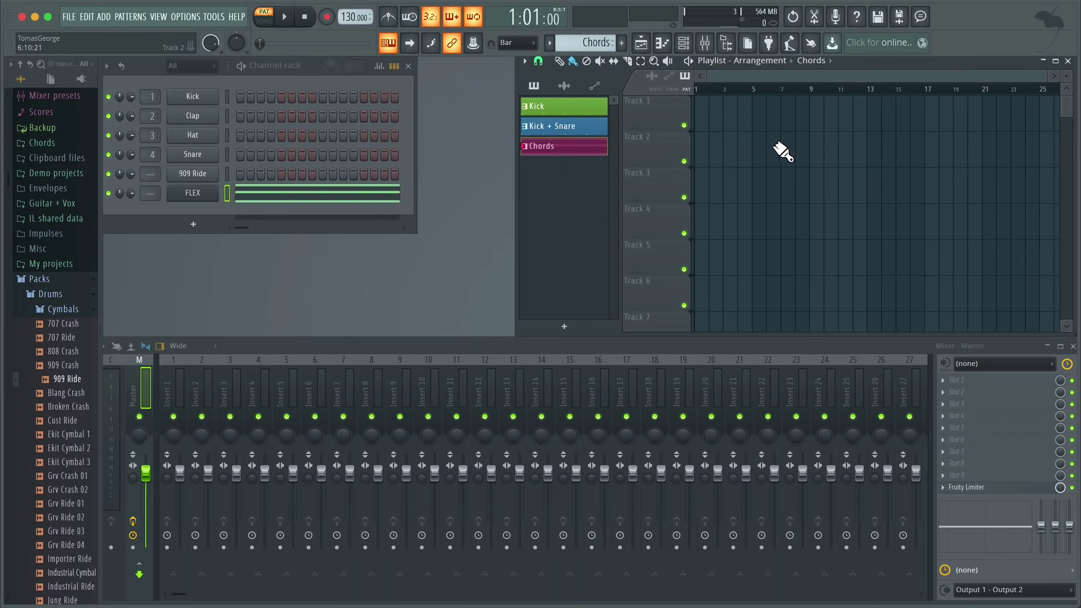
- Save the project to the Desktop as an FL Studio song file named Example
{"action": "left_click", "coordinate": [69, 17]}
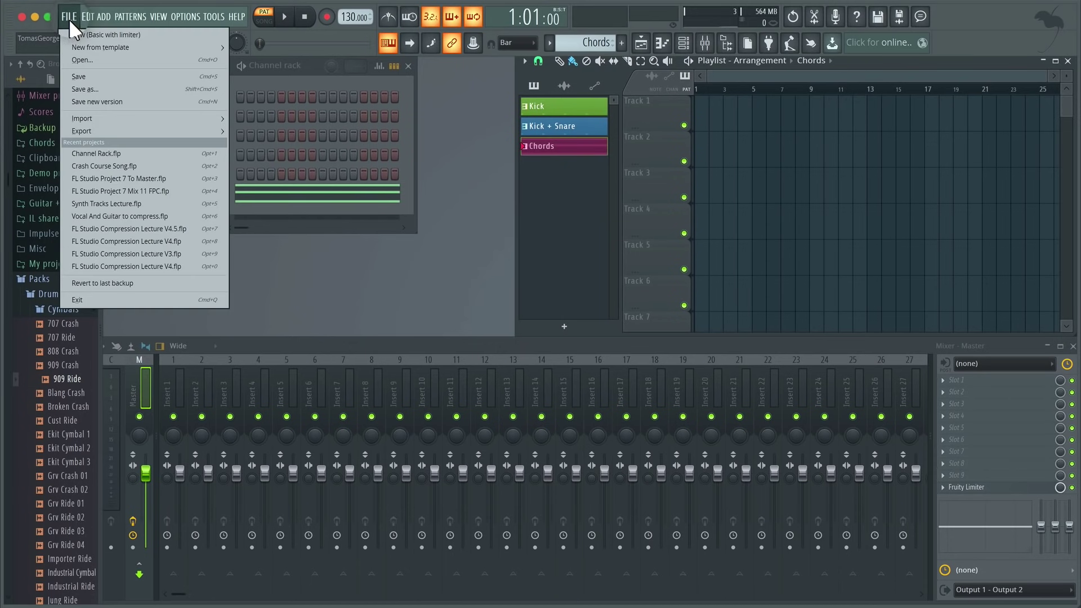
{"action": "left_click", "coordinate": [109, 73]}
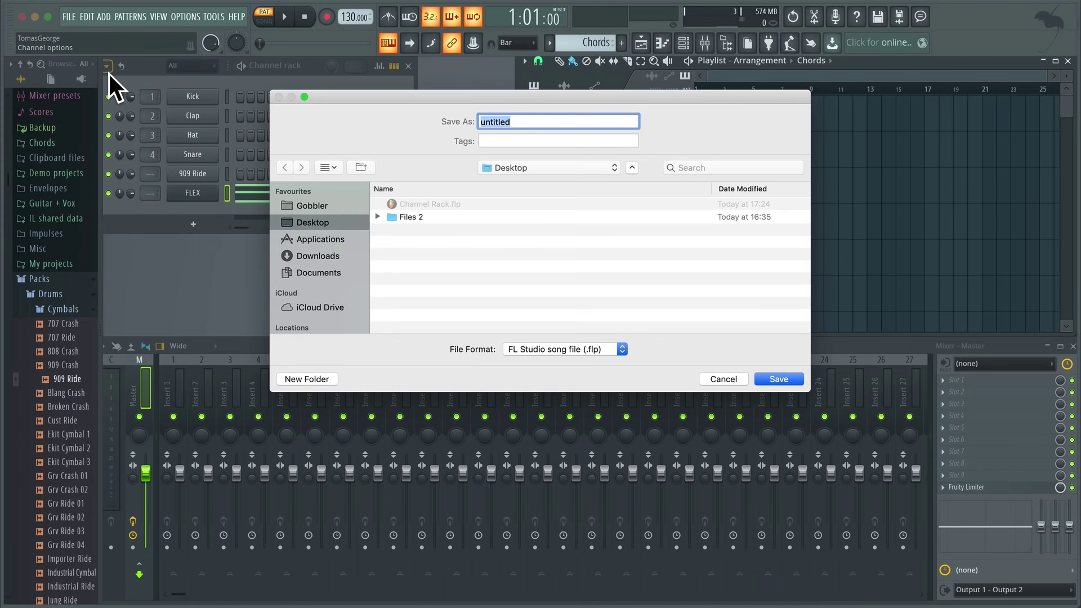
{"action": "type", "text": "Example"}
{"action": "key", "text": "Return"}
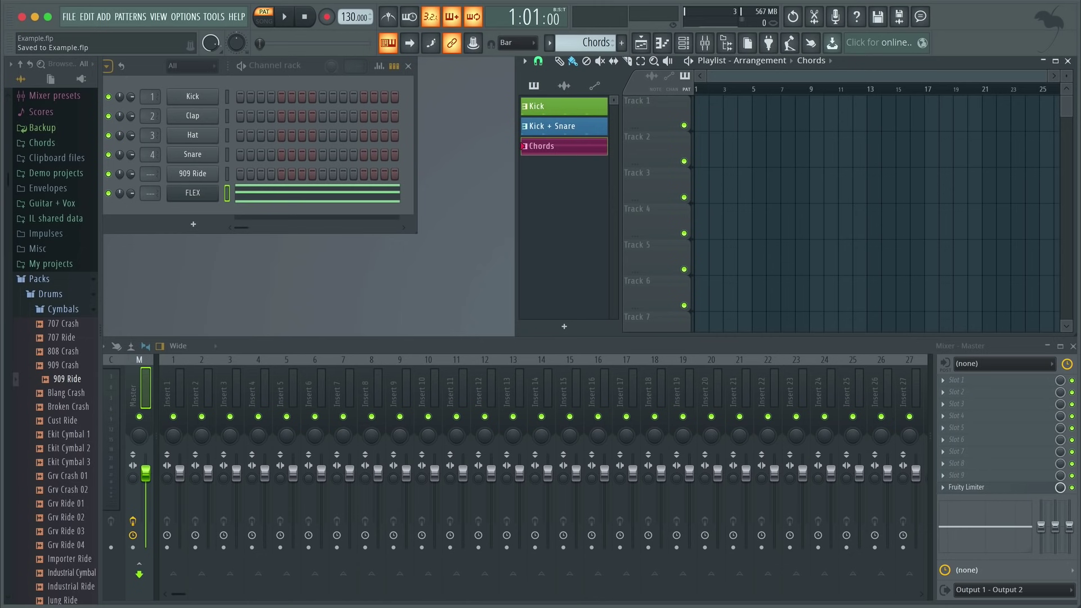
- Place four consecutive Kick pattern clips in bars 1 to 4 of Playlist Track 1
{"action": "left_click", "coordinate": [570, 108]}
{"action": "left_click", "coordinate": [573, 125]}
{"action": "left_click", "coordinate": [577, 146]}
{"action": "left_click", "coordinate": [581, 107]}
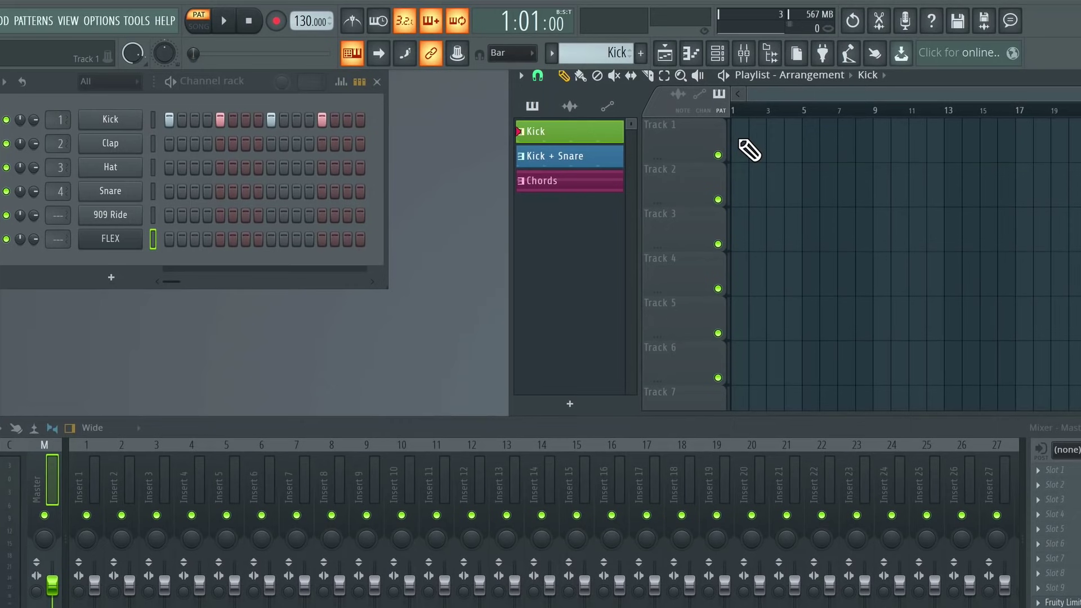
{"action": "left_click", "coordinate": [732, 125]}
{"action": "left_click", "coordinate": [751, 127]}
{"action": "left_click", "coordinate": [769, 137]}
{"action": "left_click", "coordinate": [786, 137]}
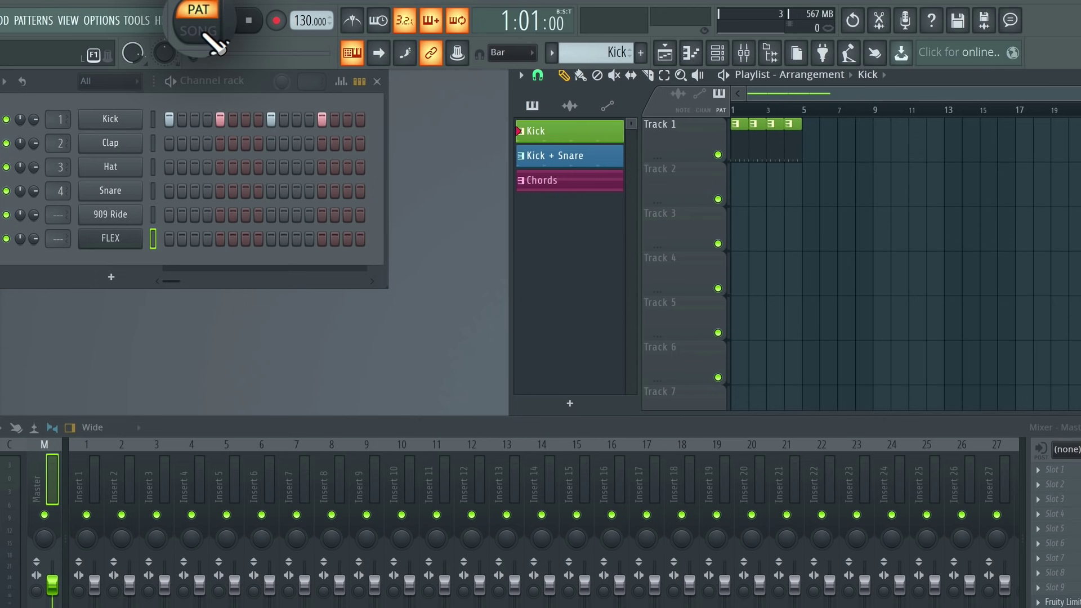
- Switch playback to song mode, play the arrangement and pause it around bar 3
{"action": "left_click", "coordinate": [199, 26]}
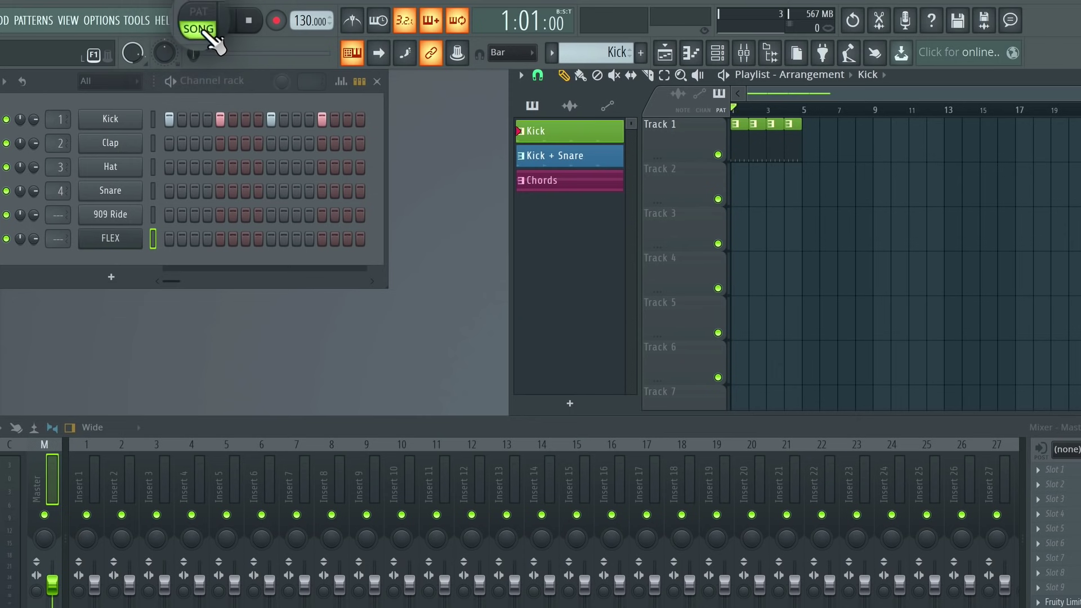
{"action": "left_click", "coordinate": [226, 22]}
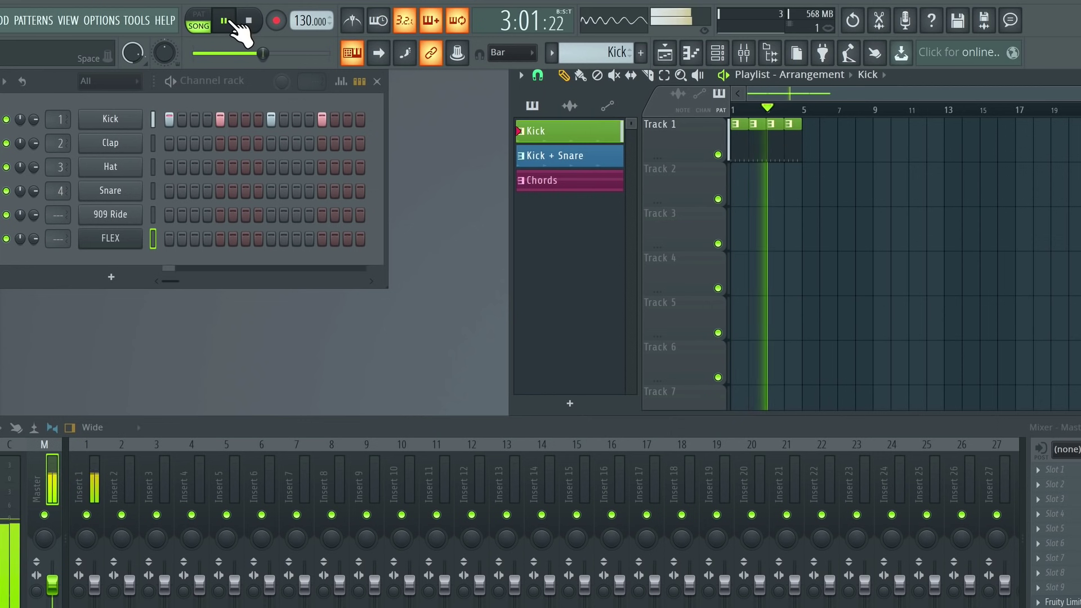
{"action": "left_click", "coordinate": [224, 20]}
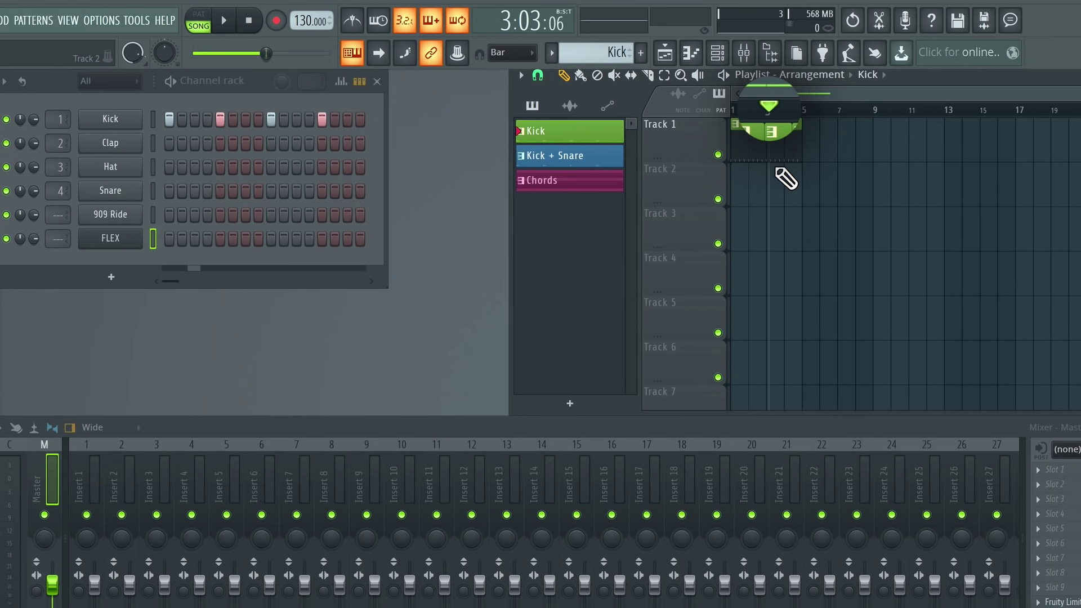
- Place four consecutive Kick + Snare clips in bars 5 to 8 of Track 2 and play the song
{"action": "left_click", "coordinate": [586, 155]}
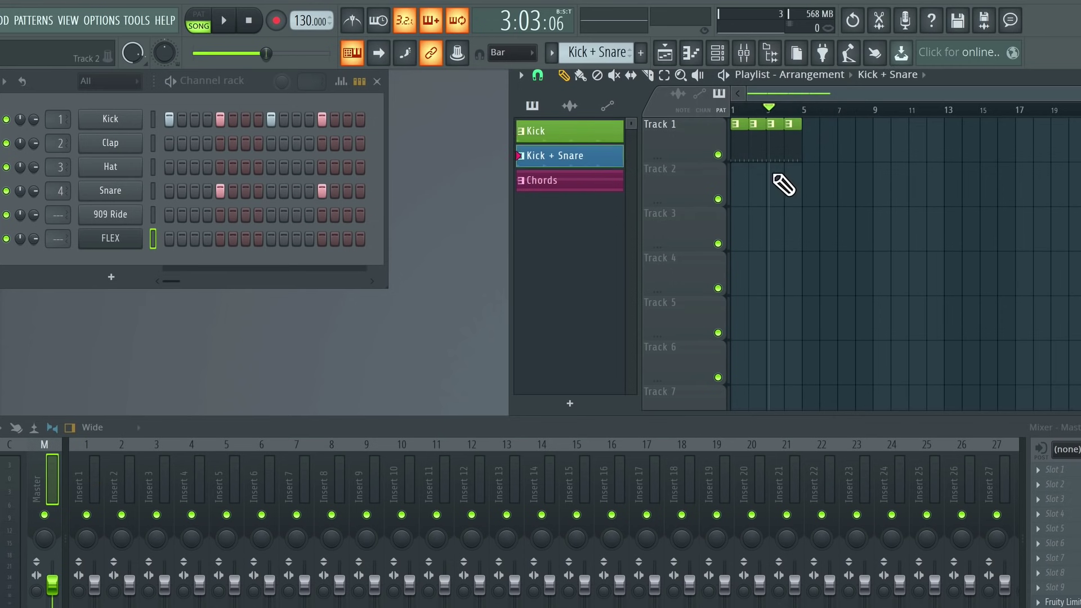
{"action": "left_click_drag", "start_coordinate": [802, 177], "coordinate": [818, 174]}
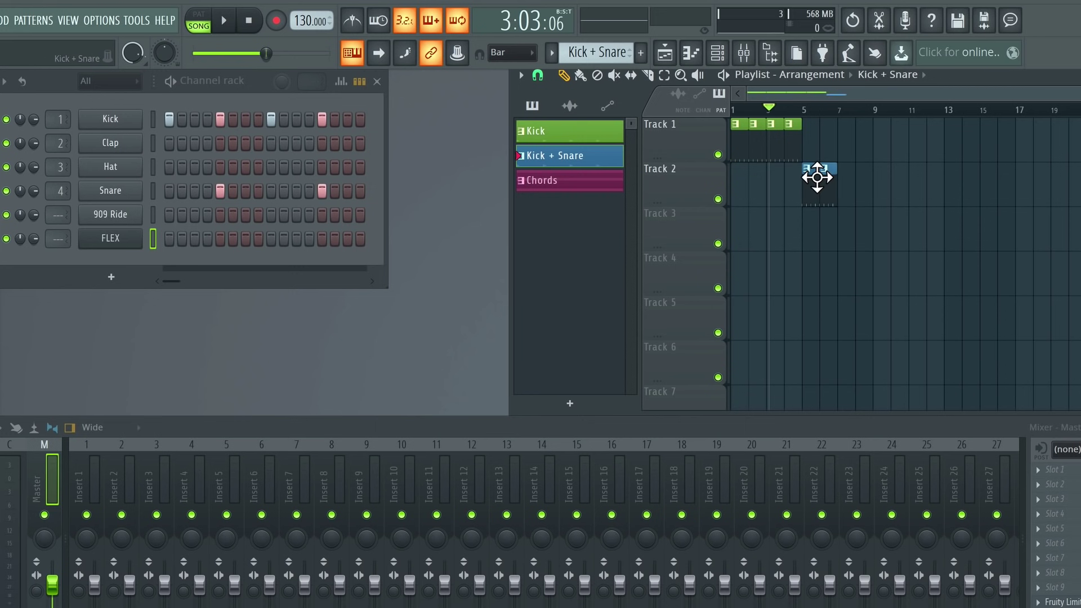
{"action": "left_click", "coordinate": [857, 194]}
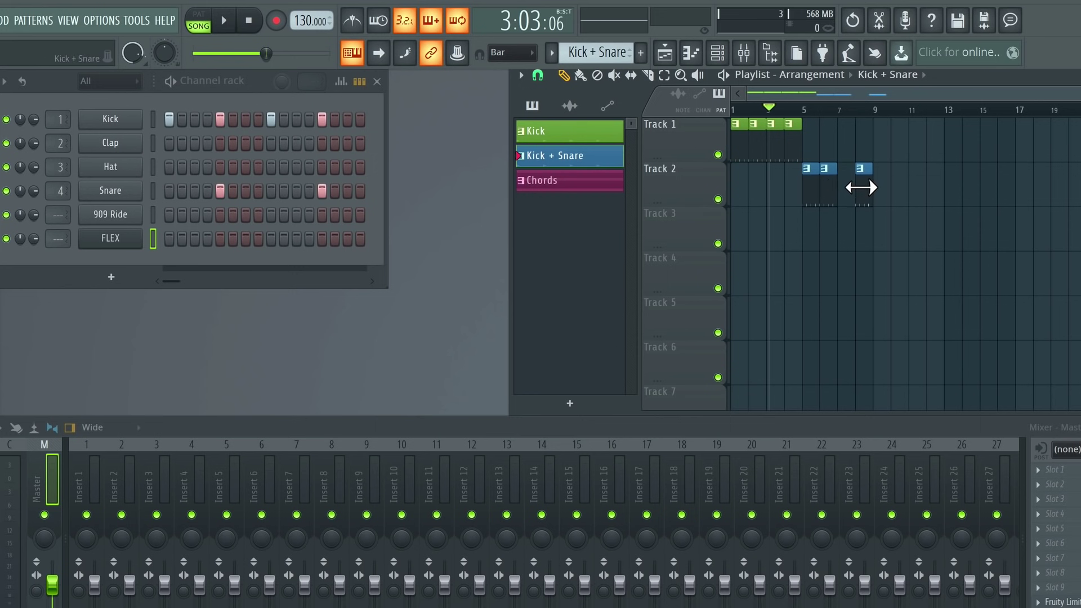
{"action": "right_click", "coordinate": [863, 181]}
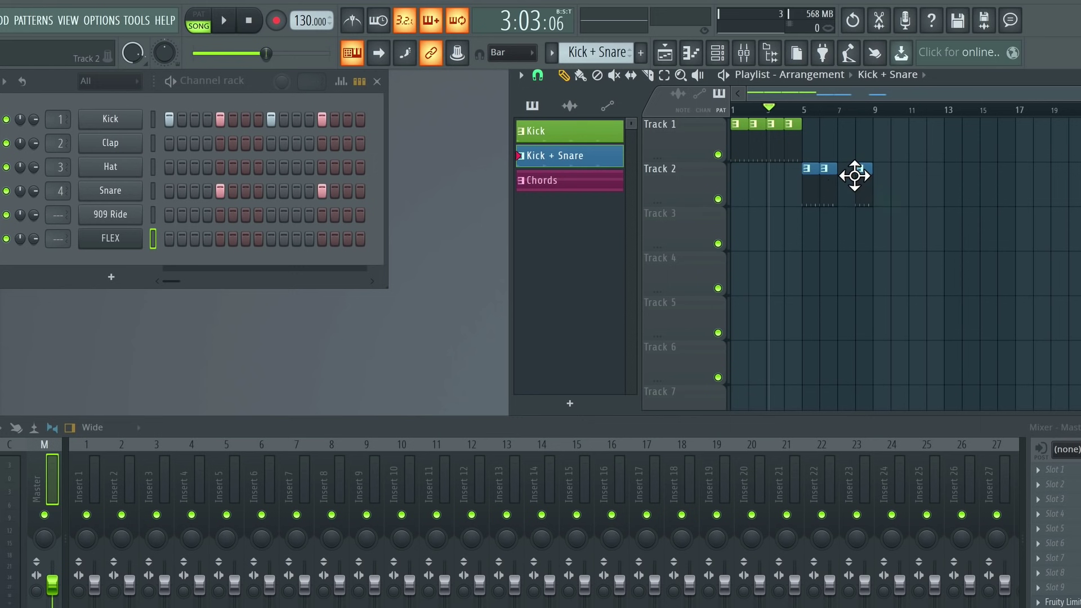
{"action": "left_click", "coordinate": [839, 180]}
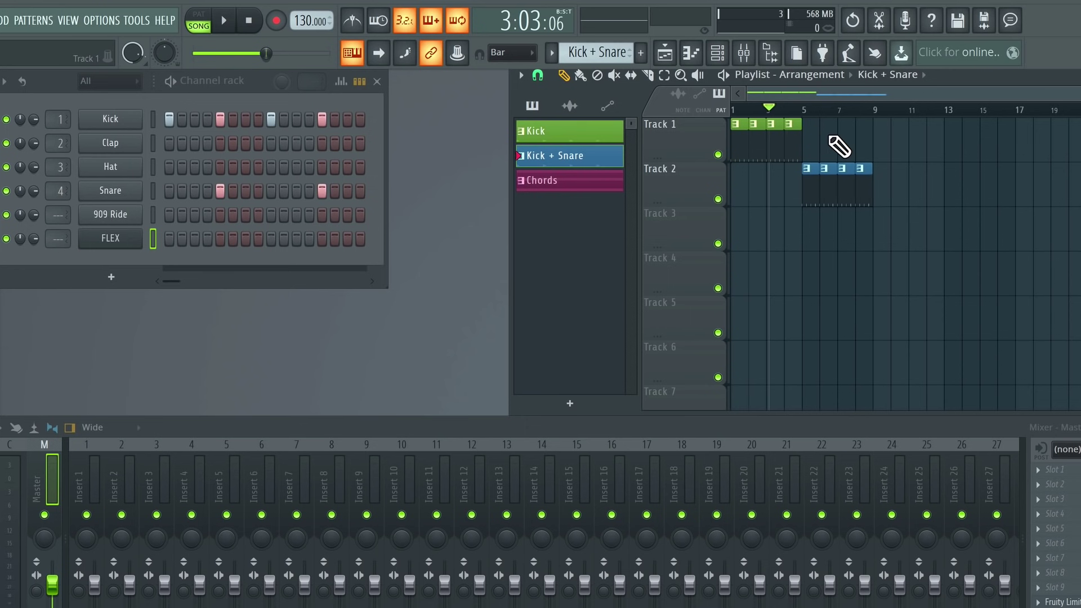
{"action": "key", "text": "space"}
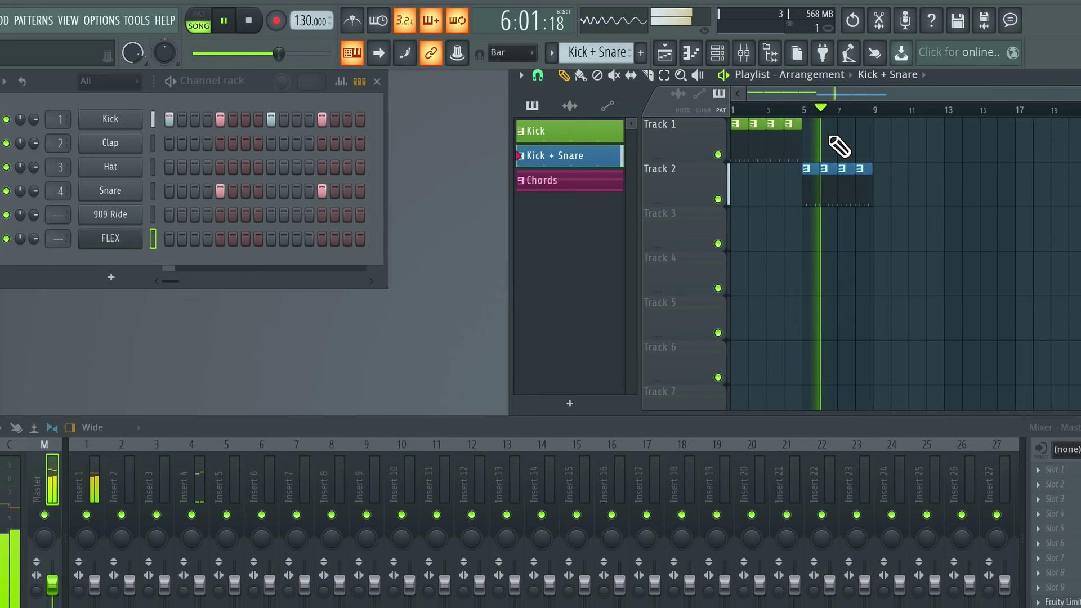
{"action": "key", "text": "space"}
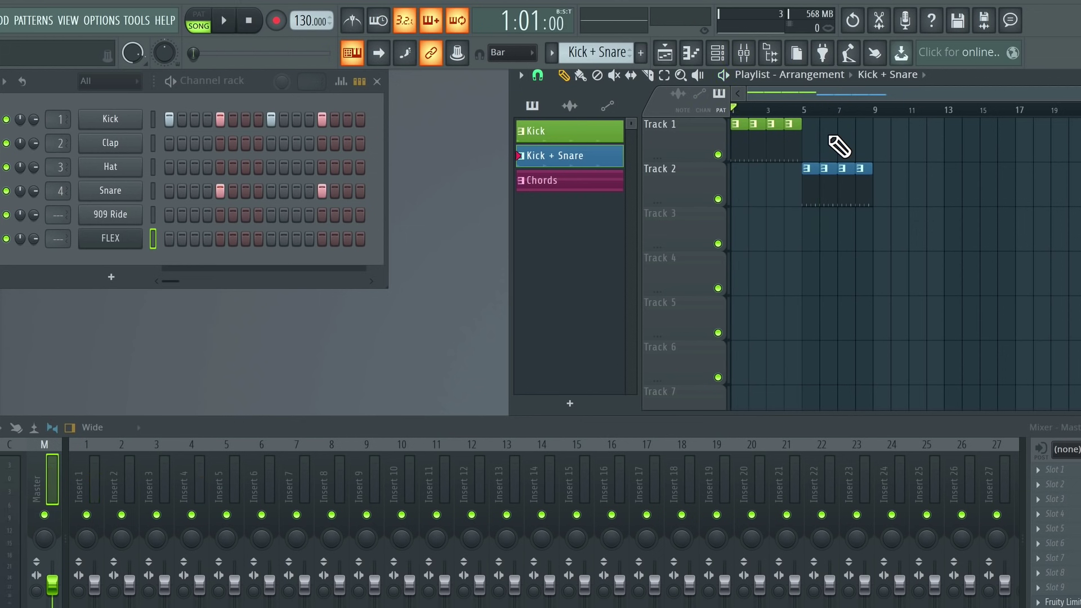
- Paint four consecutive Chords pattern clips in bars 5 to 8 of Track 3 with the Paint tool
{"action": "left_click", "coordinate": [584, 182]}
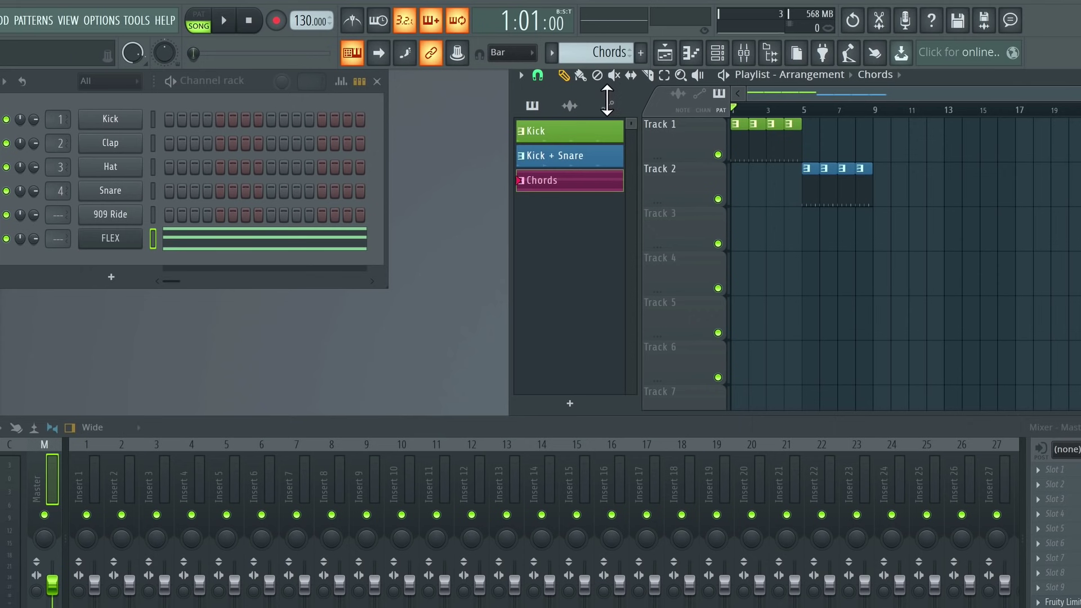
{"action": "left_click", "coordinate": [580, 76]}
{"action": "mouse_move", "coordinate": [815, 237]}
{"action": "left_mouse_down"}
{"action": "mouse_move", "coordinate": [856, 234]}
{"action": "mouse_move", "coordinate": [845, 231]}
{"action": "left_mouse_up"}
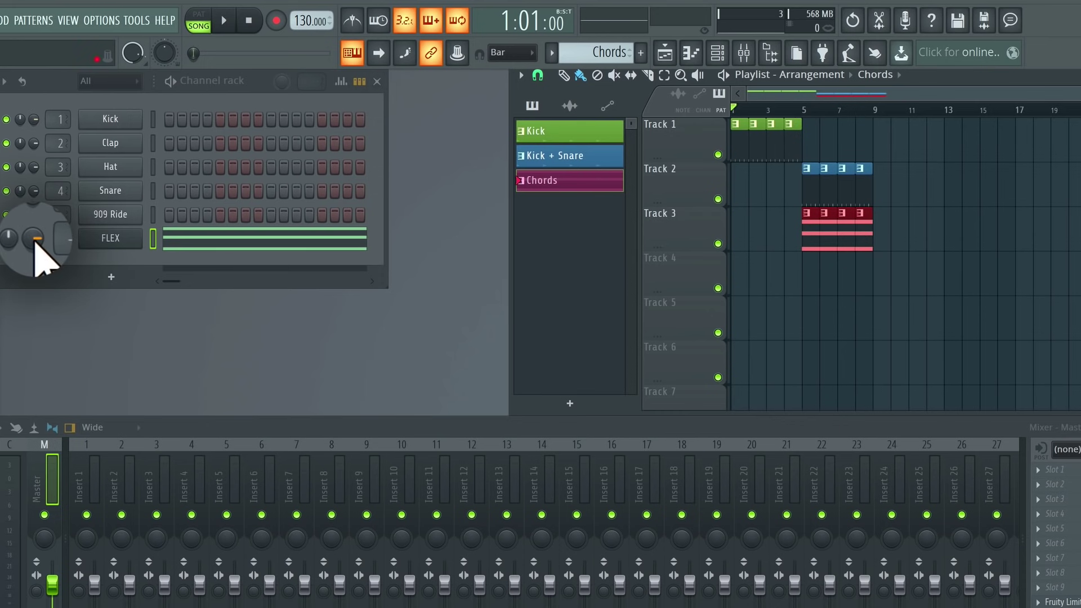
- Lower the FLEX channel's volume and play the song from bar 3
{"action": "left_click_drag", "start_coordinate": [35, 244], "coordinate": [35, 225]}
{"action": "left_click", "coordinate": [769, 111]}
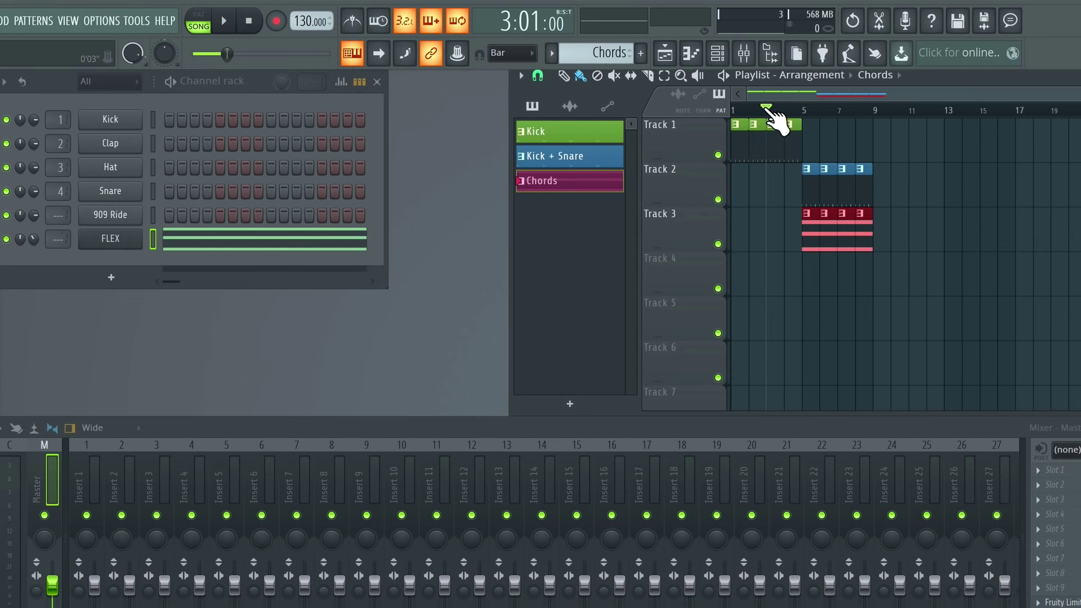
{"action": "key", "text": "space"}
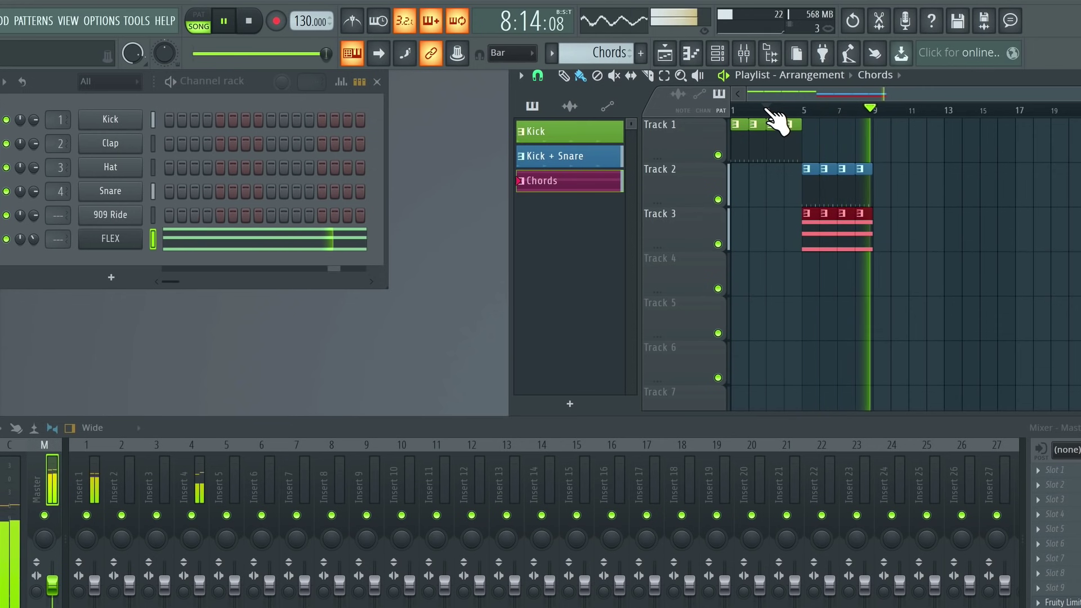
{"action": "key", "text": "space"}
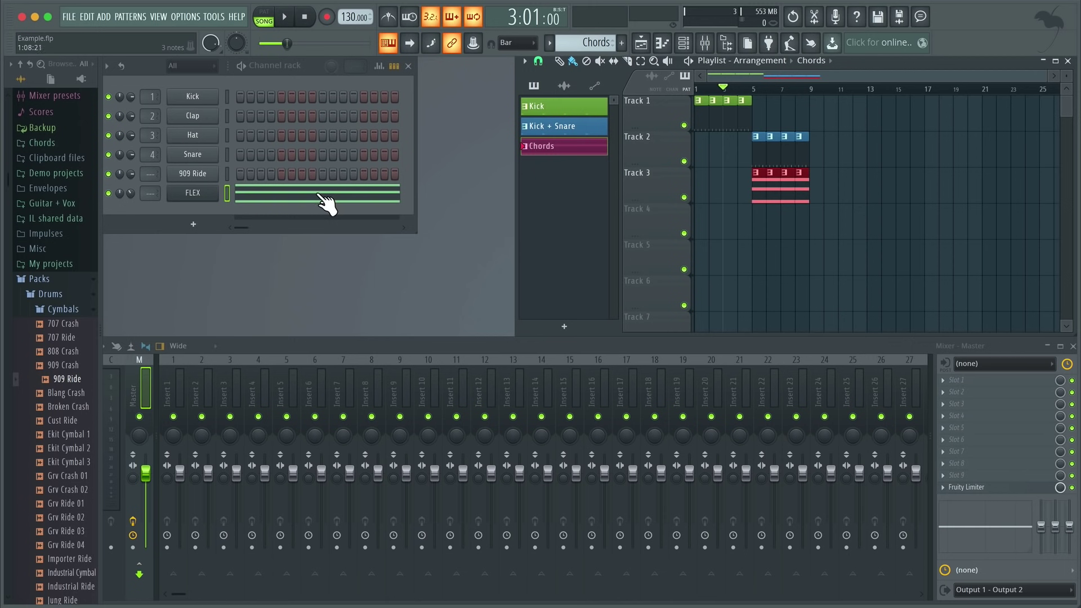
- Load the Chariot Horn preset in the FLEX synth and play the Chords pattern in pattern mode
{"action": "left_click", "coordinate": [194, 192]}
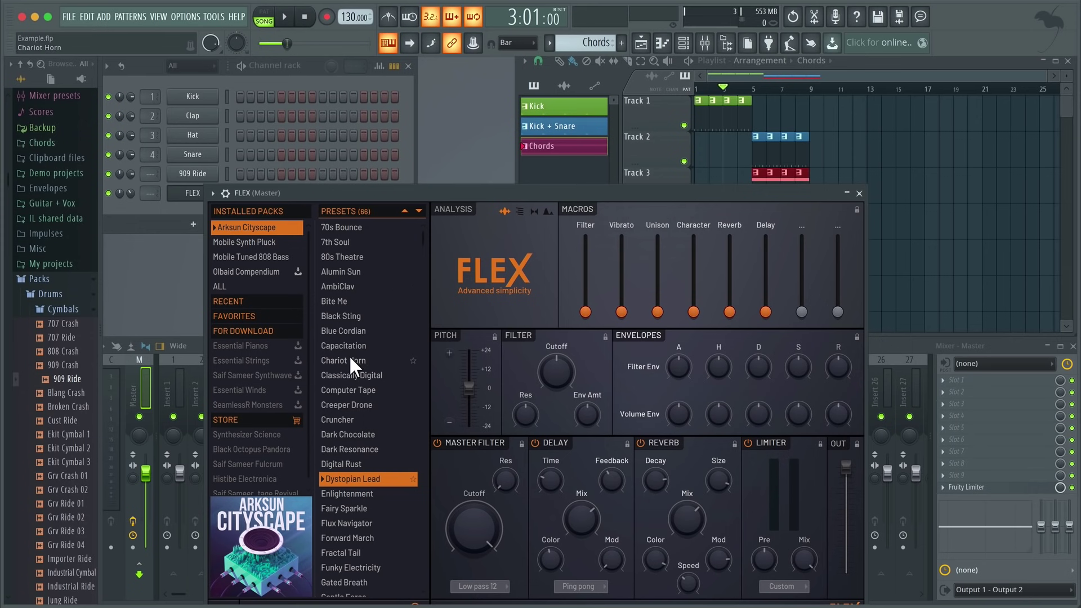
{"action": "left_click", "coordinate": [263, 18]}
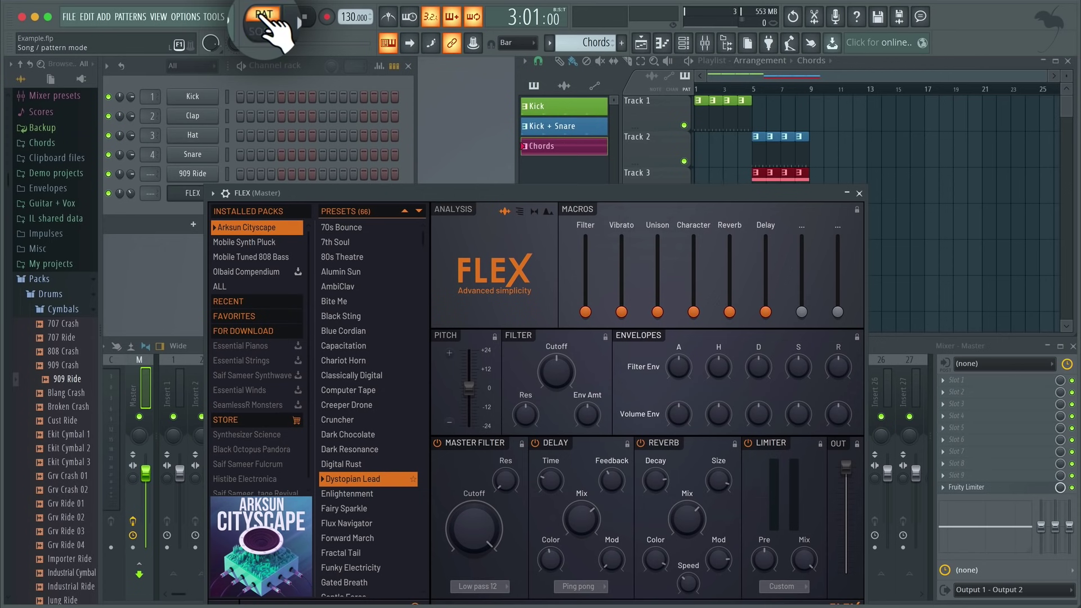
{"action": "left_click", "coordinate": [355, 360]}
{"action": "key", "text": "space"}
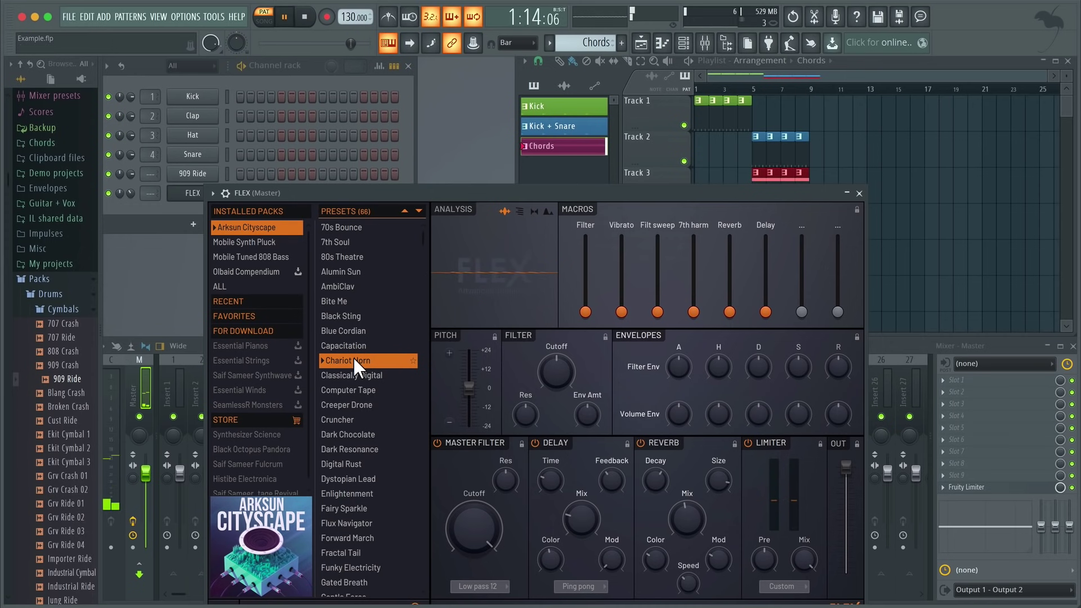
{"action": "key", "text": "space"}
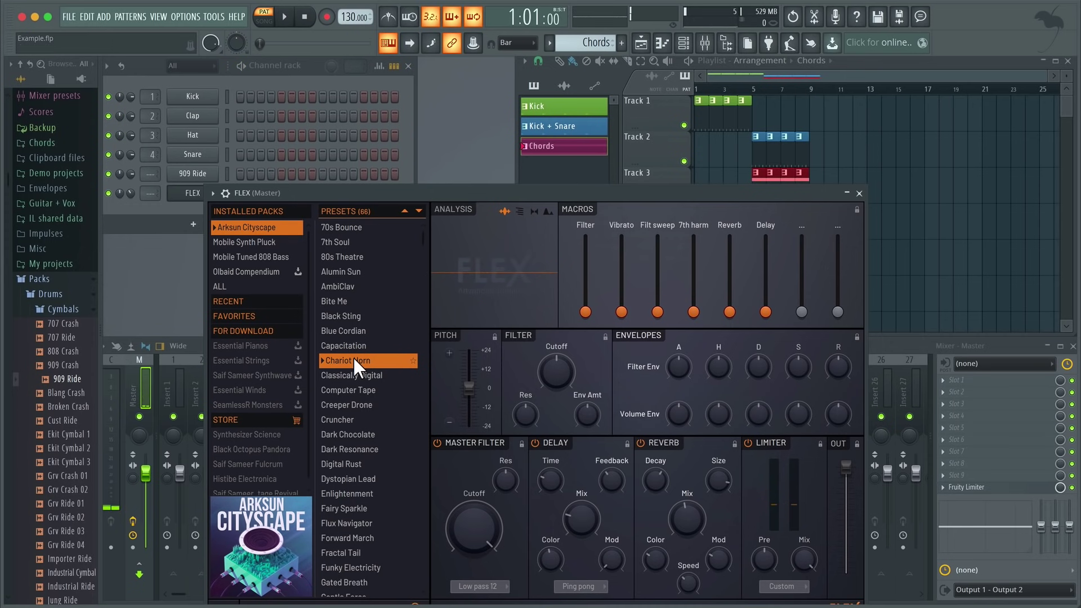
- Load a preset from FLEX's Mobile Synth Pluck pack, play the Chords pattern with it and close the synth
{"action": "left_click", "coordinate": [258, 242]}
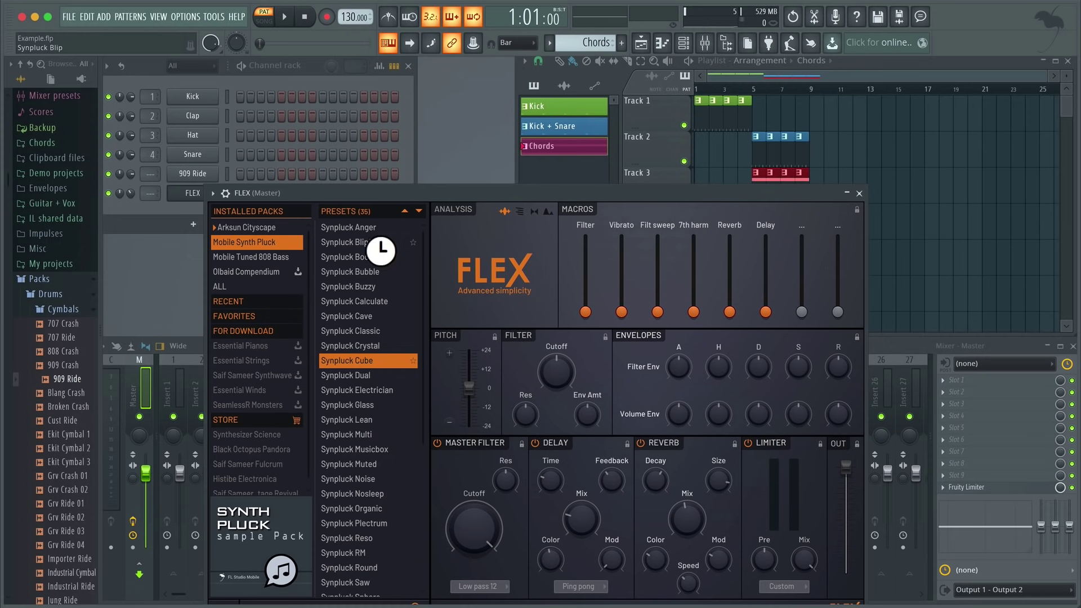
{"action": "key", "text": "space"}
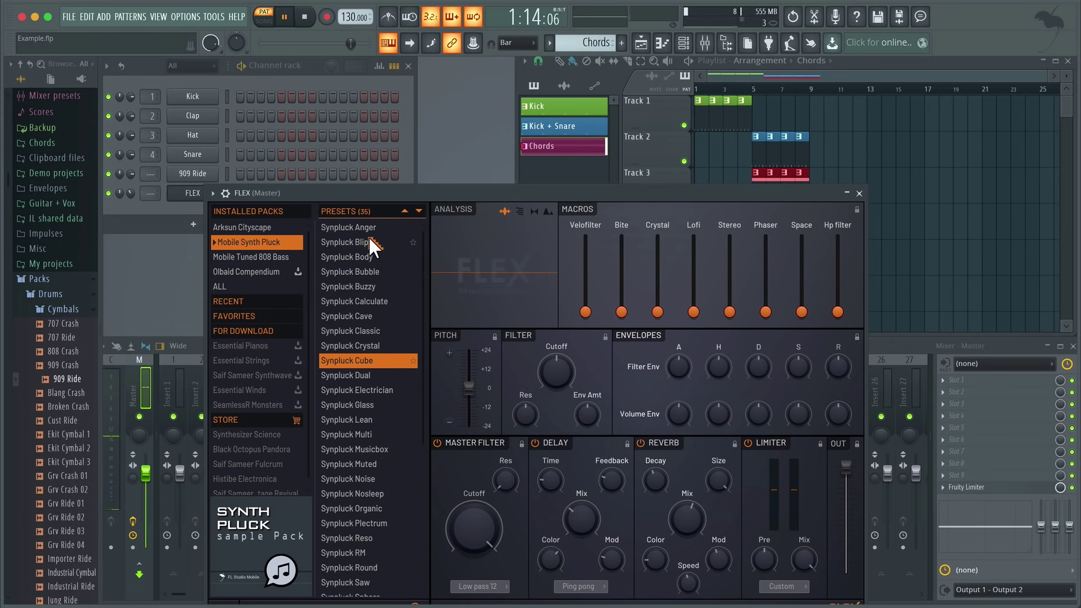
{"action": "key", "text": "space"}
{"action": "left_click", "coordinate": [857, 192]}
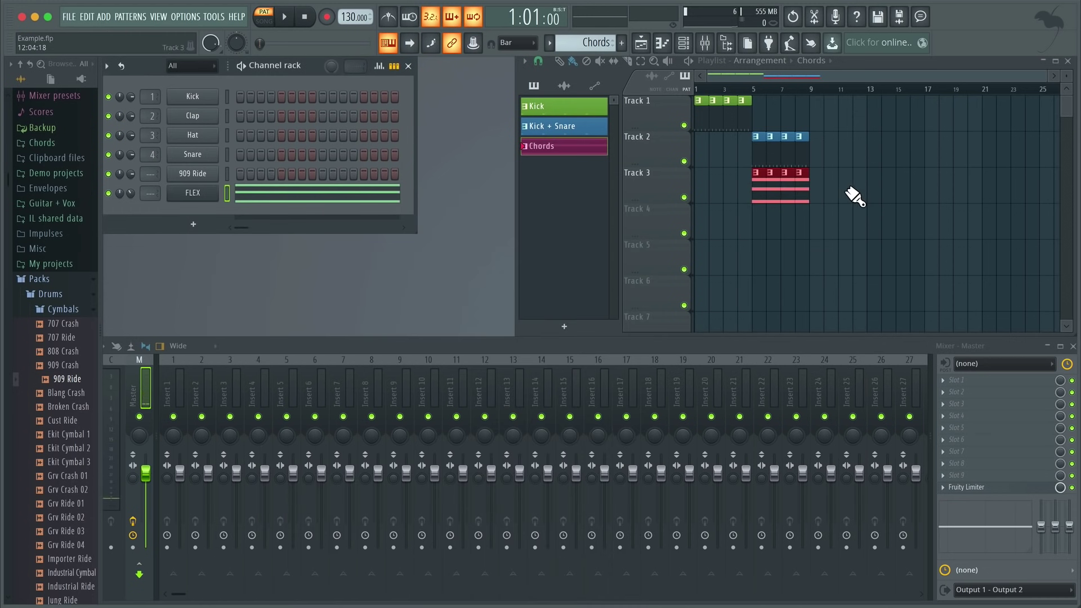
- Open the FLEX channel's piano roll in the Chords pattern and delete its three notes, G5, E5 and C5
{"action": "left_click", "coordinate": [356, 198]}
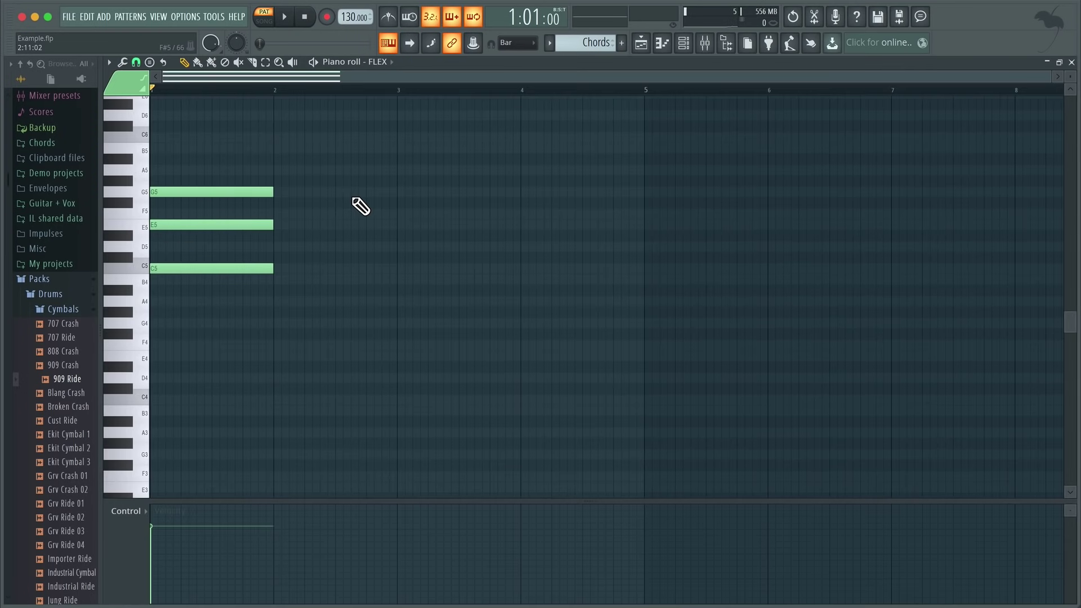
{"action": "right_click", "coordinate": [237, 187]}
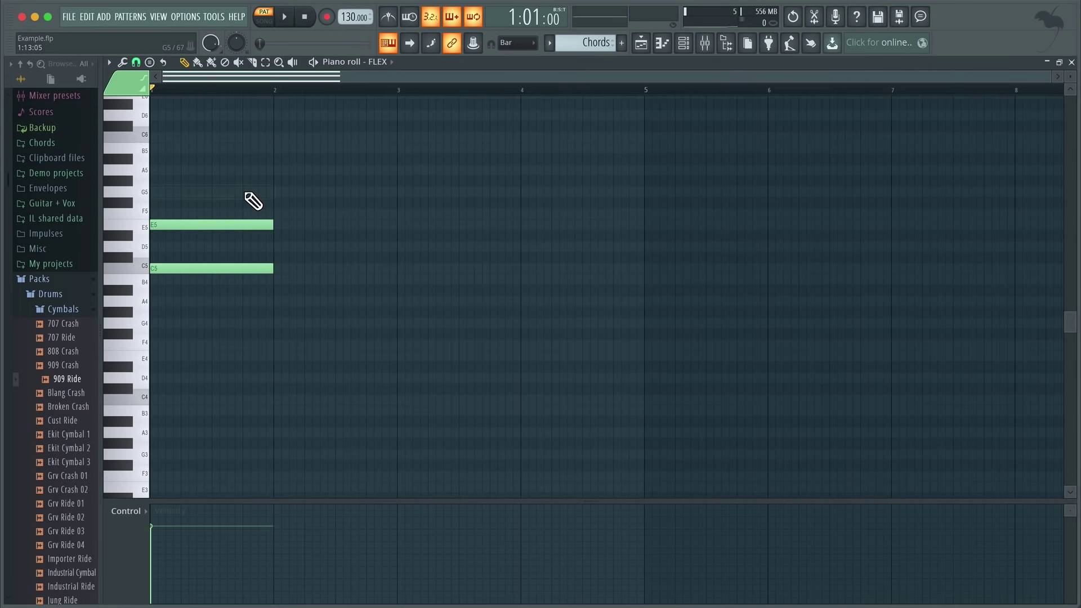
{"action": "right_click", "coordinate": [243, 225]}
{"action": "right_click", "coordinate": [240, 268]}
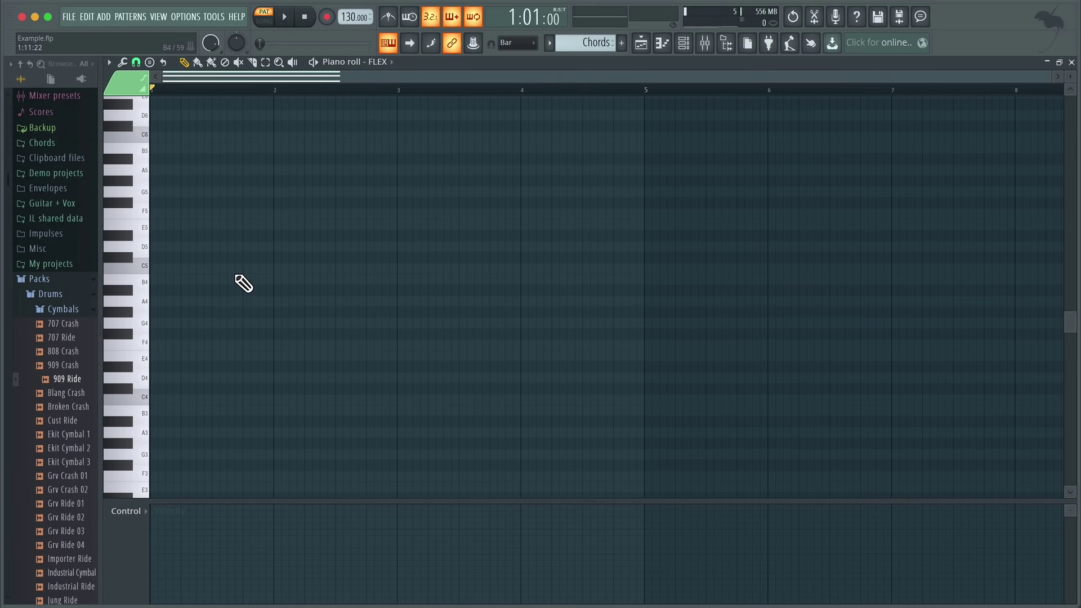
- Draw a C#4 note at the start of bar 1, shorten it to an eighth note, and stack D#4 and G#4 above it
{"action": "scroll", "coordinate": [243, 283], "scroll_direction": "up", "scroll_amount": 3}
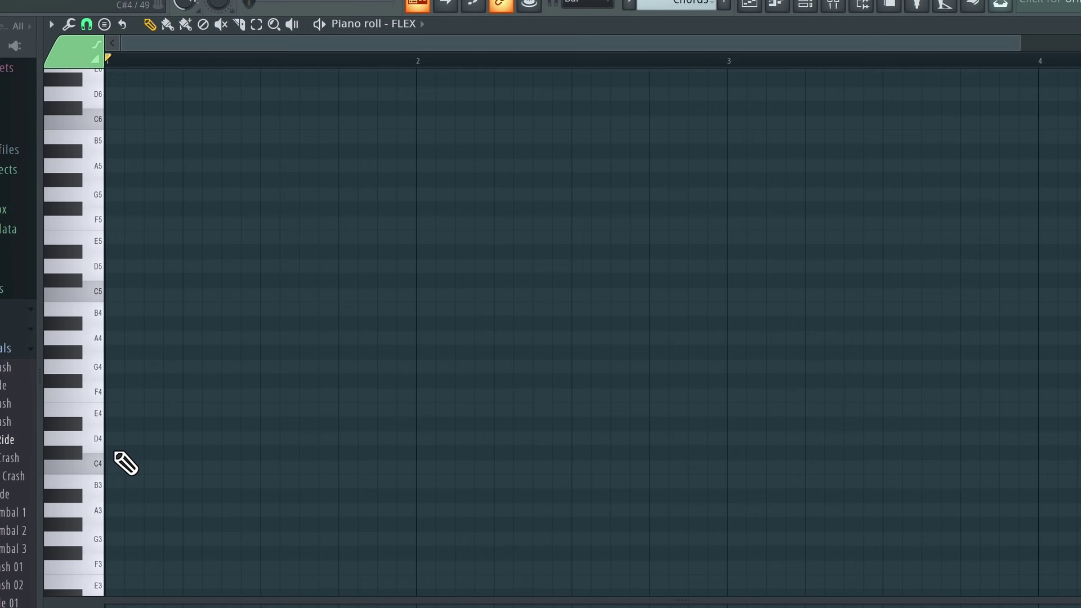
{"action": "left_click", "coordinate": [108, 451]}
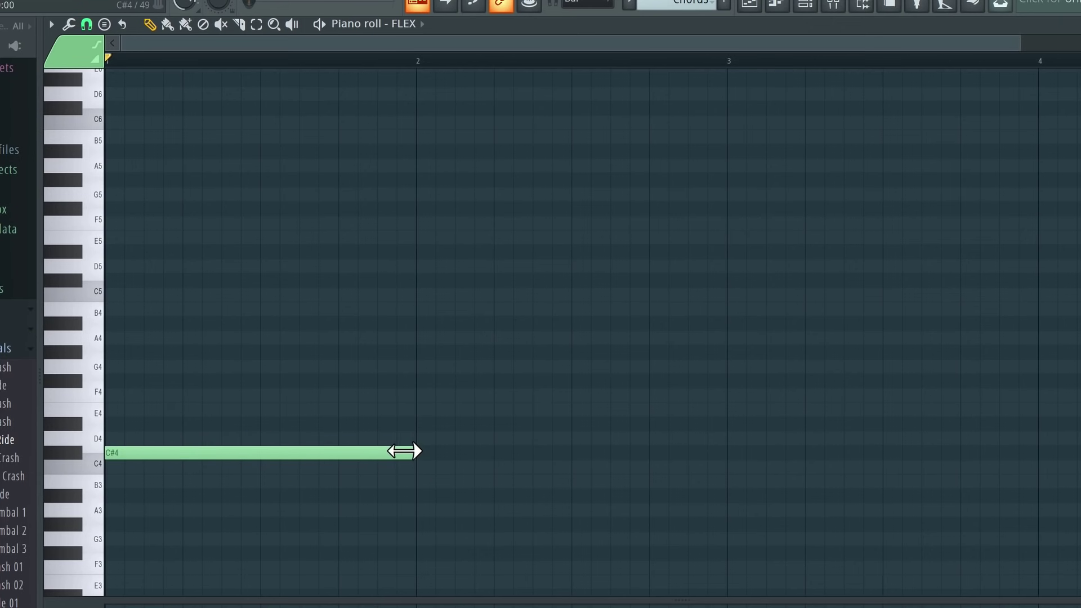
{"action": "mouse_move", "coordinate": [404, 451]}
{"action": "left_mouse_down"}
{"action": "mouse_move", "coordinate": [137, 453]}
{"action": "mouse_move", "coordinate": [475, 451]}
{"action": "mouse_move", "coordinate": [137, 453]}
{"action": "left_mouse_up"}
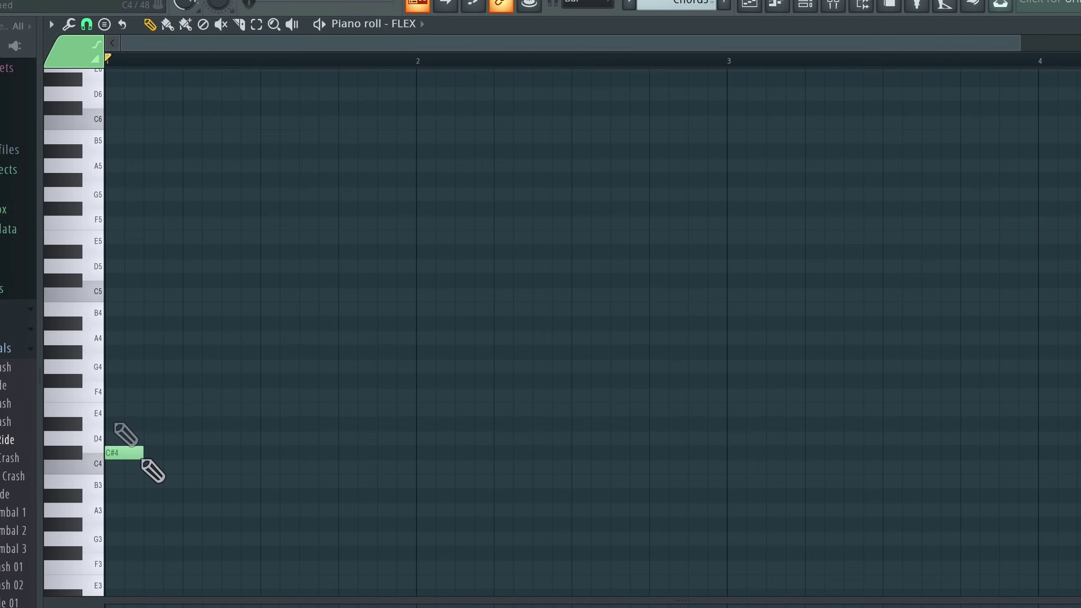
{"action": "left_click", "coordinate": [116, 423]}
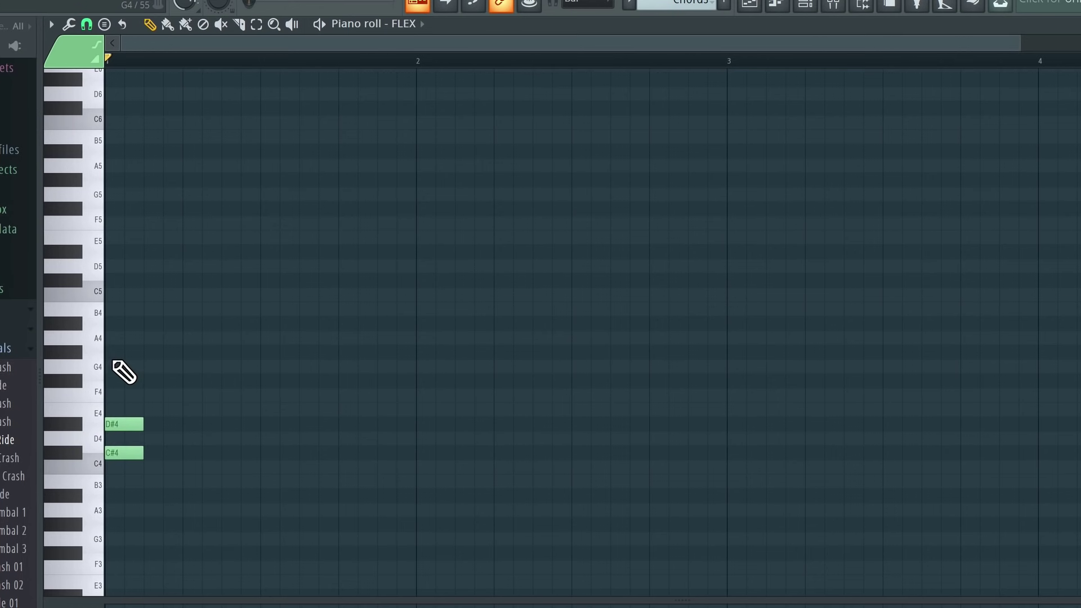
{"action": "left_click", "coordinate": [113, 352]}
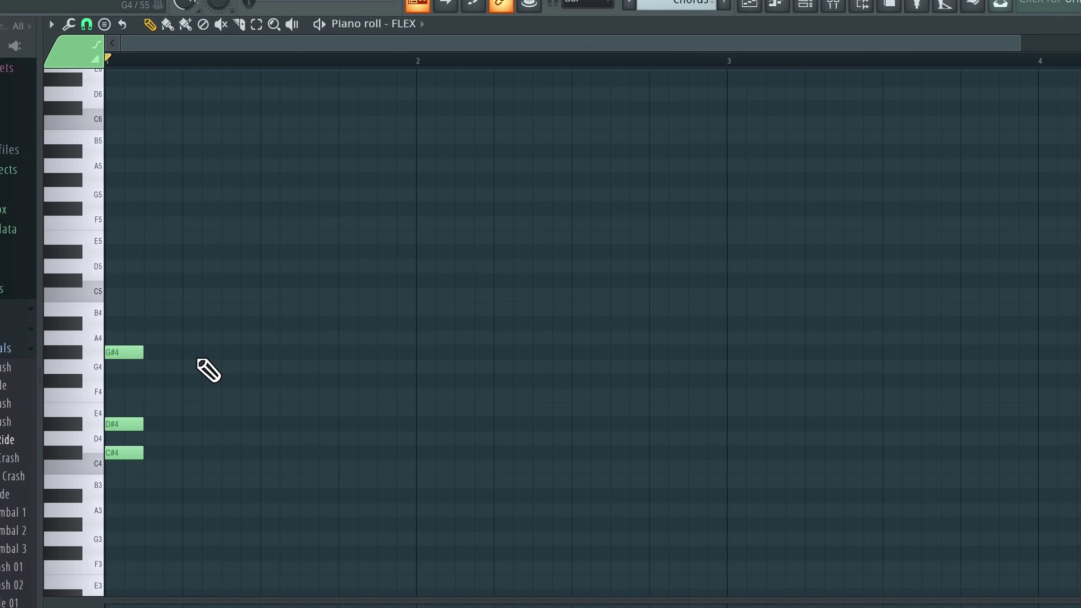
- Undo and redo the G#4 note, and step back through the undo history until all three drawn notes are removed
{"action": "key", "text": "super+z"}
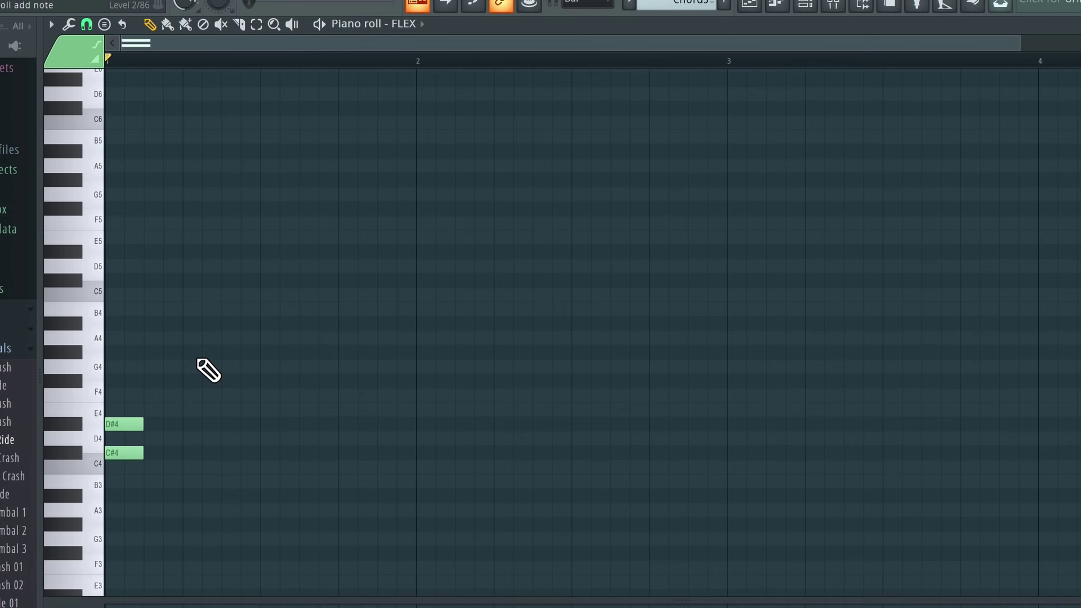
{"action": "key", "text": "super+z"}
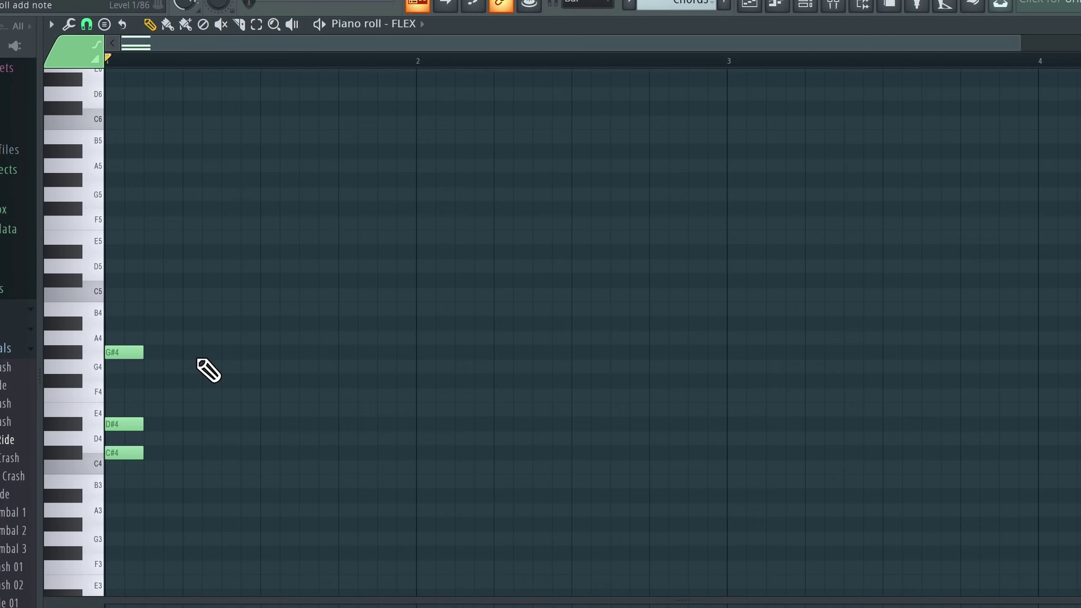
{"action": "key", "text": "alt+super+z"}
{"action": "key", "text": "alt+super+z"}
{"action": "key", "text": "alt+super+z"}
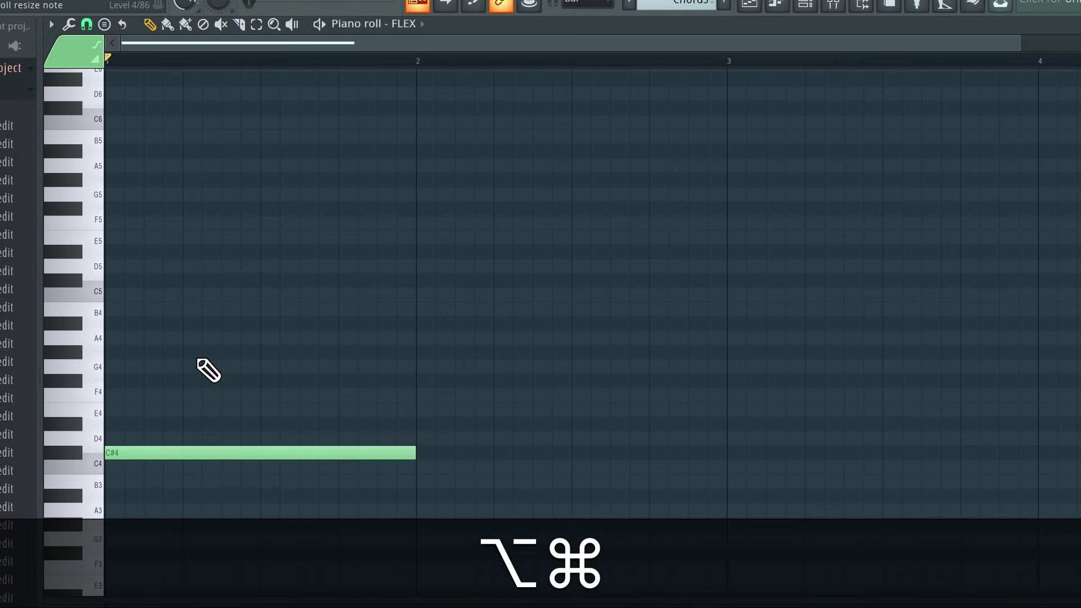
{"action": "key", "text": "alt+super+z"}
- Place a C#4, E4 and G#4 eighth-note chord at the start of bar 1
{"action": "left_click", "coordinate": [115, 454]}
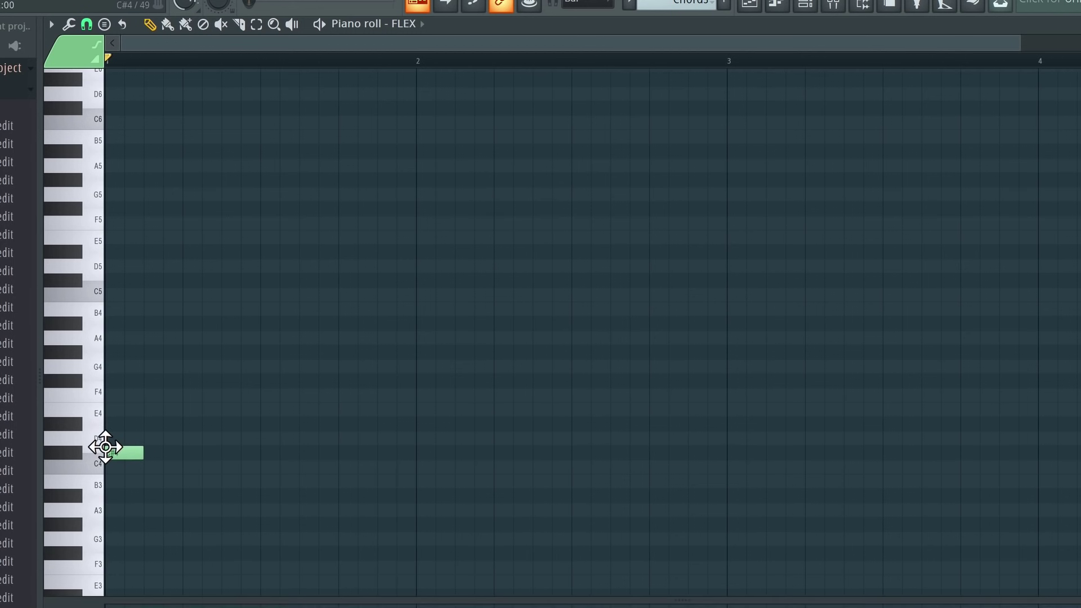
{"action": "left_click", "coordinate": [114, 409]}
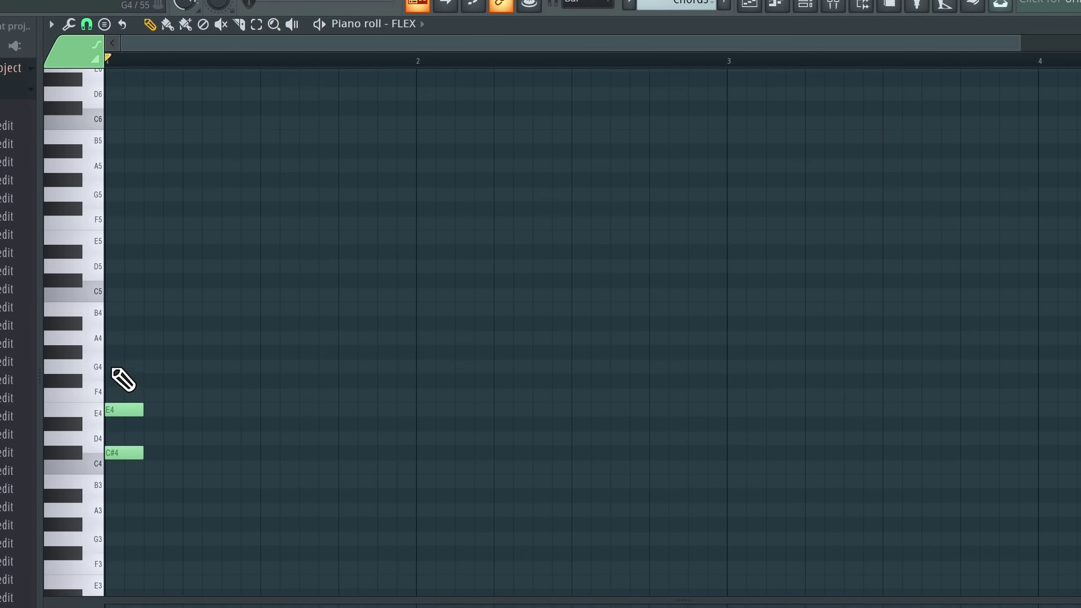
{"action": "left_click", "coordinate": [112, 352]}
- Delete the G#4, E4 and C#4 notes at the start of bar 1
{"action": "right_click", "coordinate": [120, 346]}
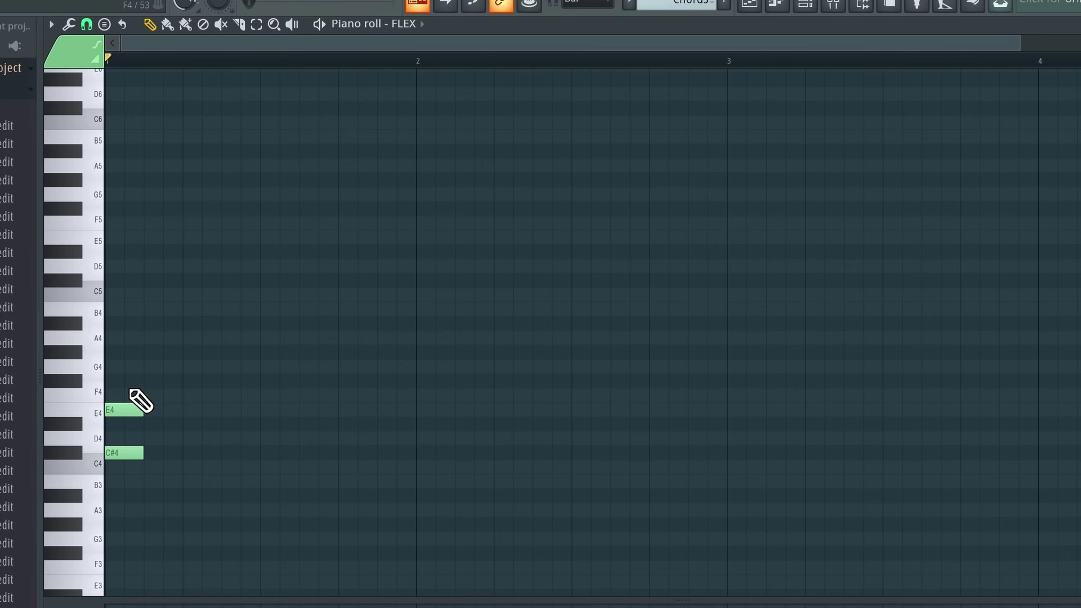
{"action": "right_click", "coordinate": [131, 410]}
{"action": "right_click", "coordinate": [128, 453]}
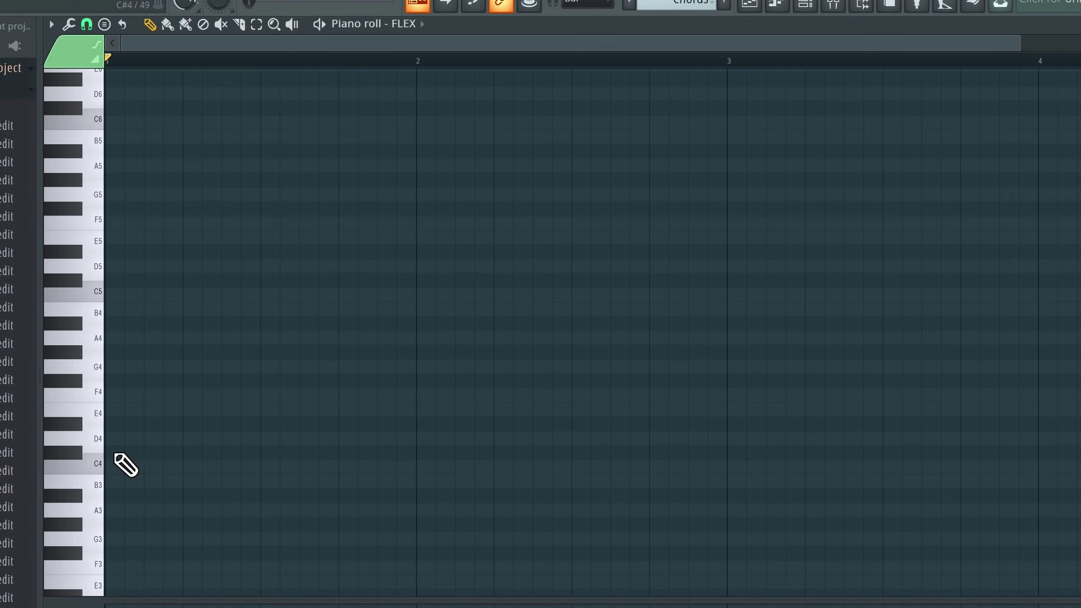
- Draw two consecutive eighth-note chords of C#4, E4 and G#4 at the start of bar 1
{"action": "left_click", "coordinate": [115, 454]}
{"action": "left_click", "coordinate": [165, 454]}
{"action": "left_click_drag", "start_coordinate": [166, 453], "coordinate": [150, 450]}
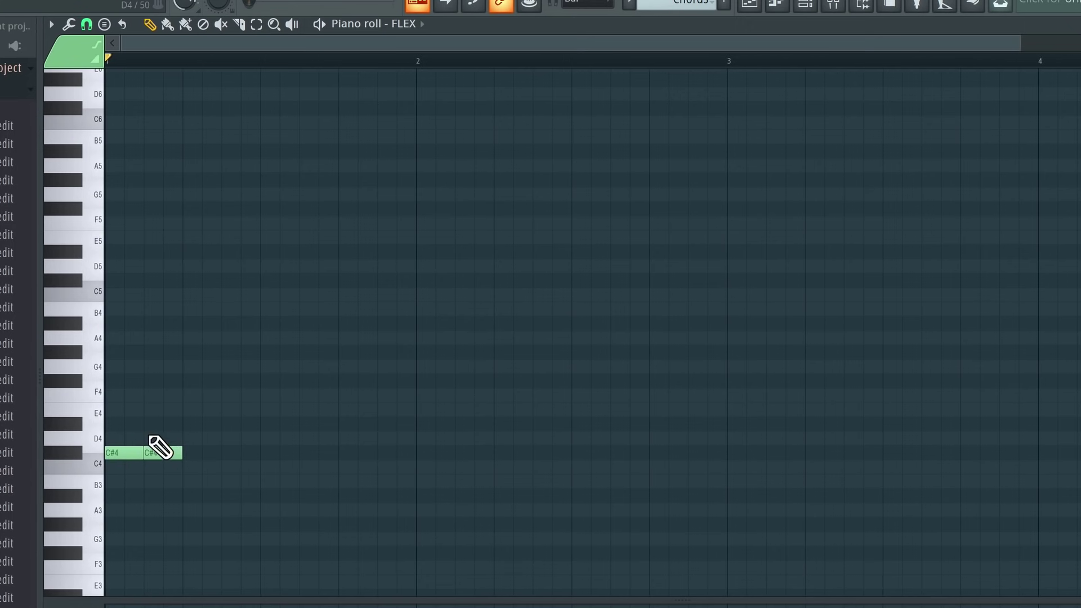
{"action": "left_click", "coordinate": [115, 410]}
{"action": "left_click", "coordinate": [152, 410]}
{"action": "left_click", "coordinate": [115, 353]}
{"action": "left_click", "coordinate": [152, 352]}
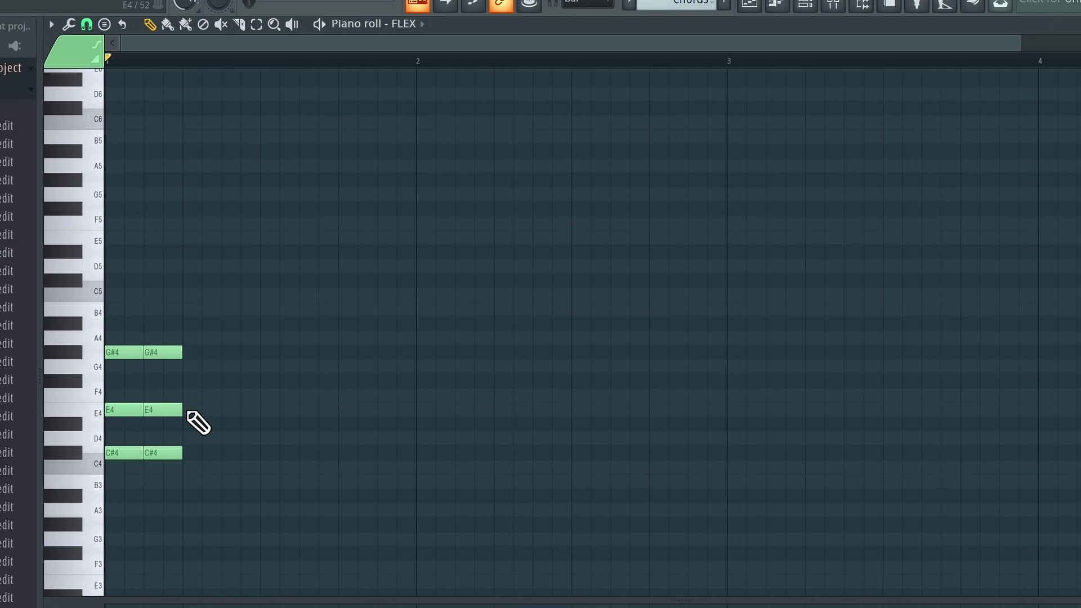
- Duplicate the chord pair to mid-bar 1 and into bar 2, giving bar 2 four chords, an eighth-note gap and two more, and clear the selection
{"action": "key", "text": "super+a"}
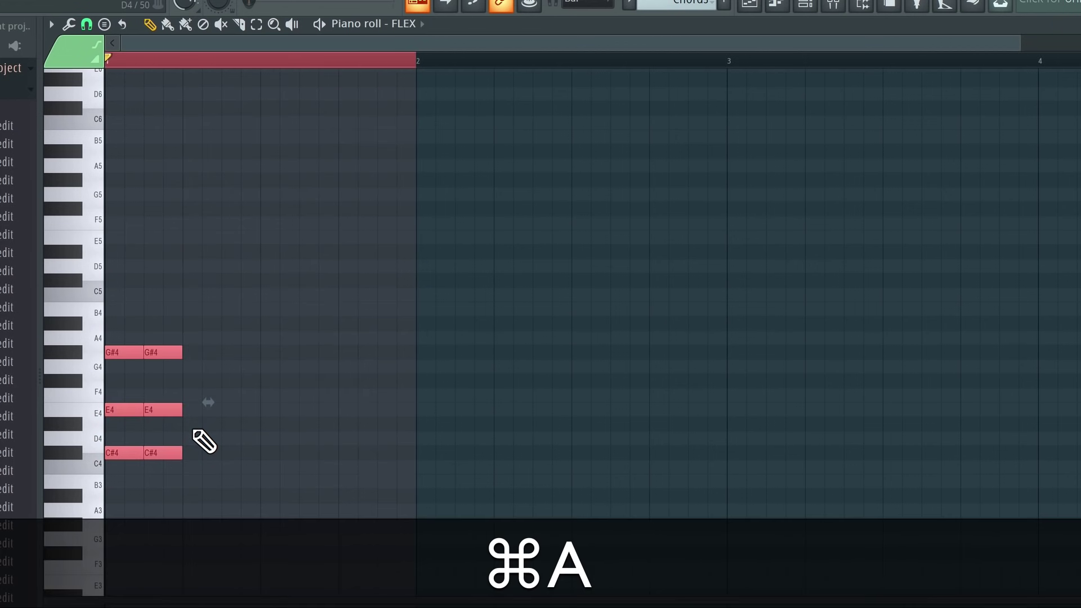
{"action": "key", "text": "super+b"}
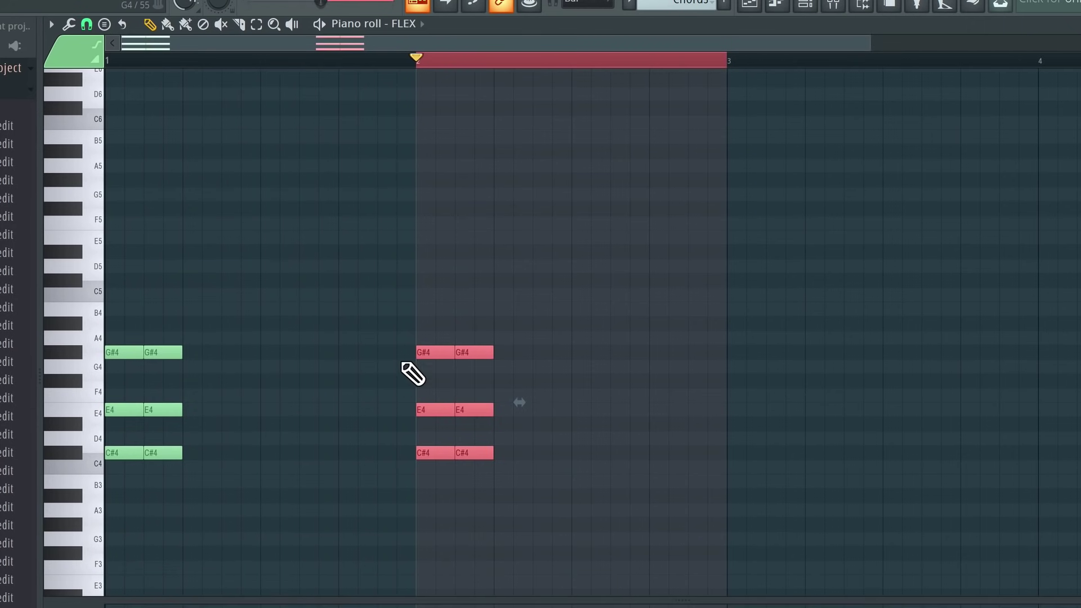
{"action": "left_click_drag", "start_coordinate": [424, 349], "coordinate": [631, 356]}
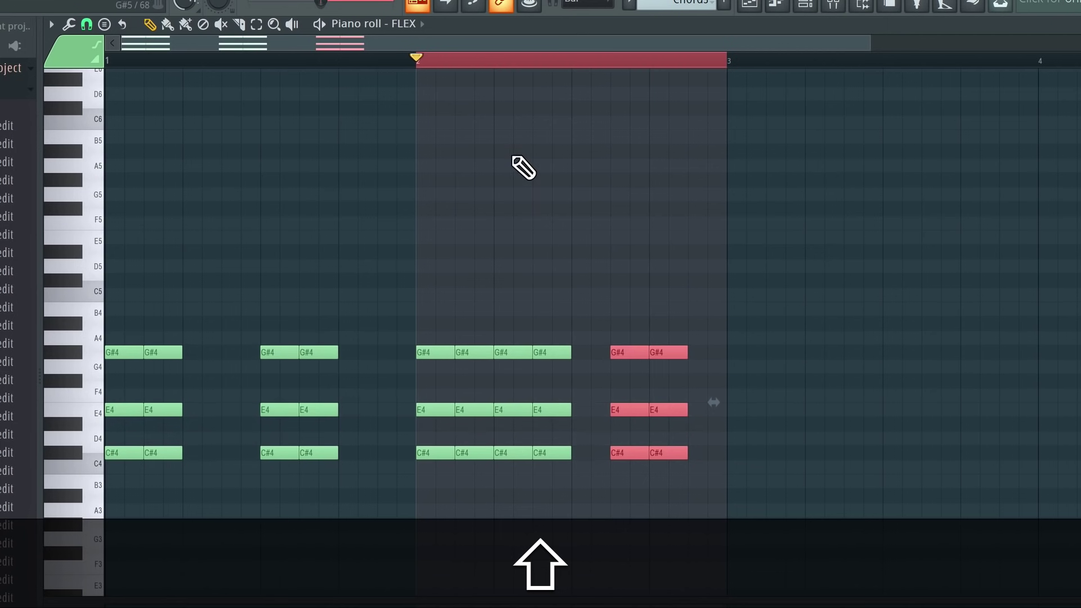
{"action": "left_click", "coordinate": [490, 60]}
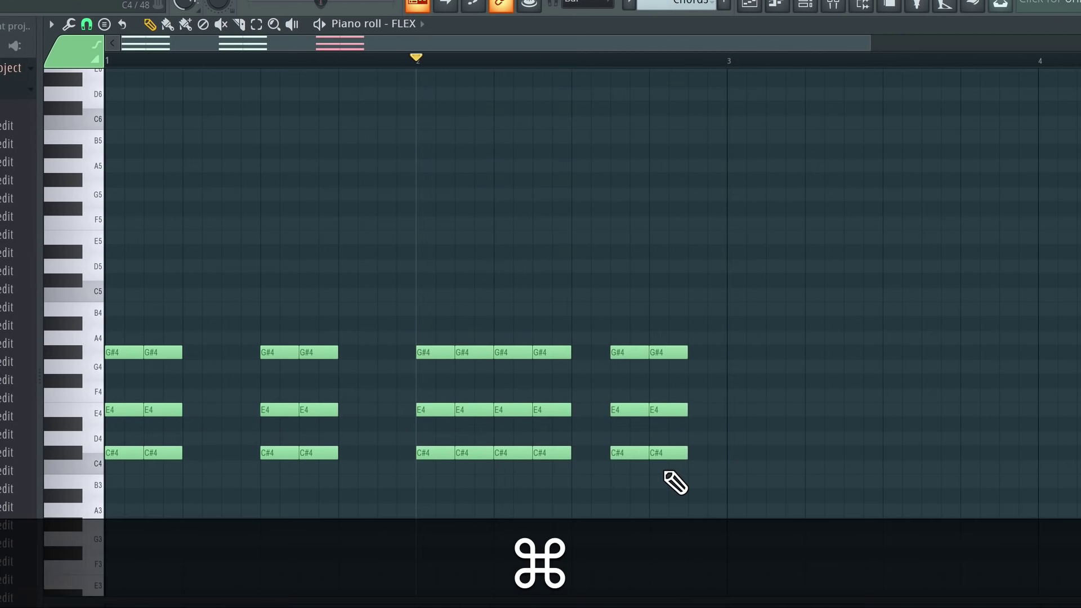
- Move the six C#4 notes in bar 2 down to B3 and clear the selection
{"action": "mouse_move", "coordinate": [664, 472]}
{"action": "left_mouse_down"}
{"action": "mouse_move", "coordinate": [612, 442]}
{"action": "mouse_move", "coordinate": [442, 434]}
{"action": "mouse_move", "coordinate": [421, 438]}
{"action": "mouse_move", "coordinate": [427, 474]}
{"action": "left_mouse_up"}
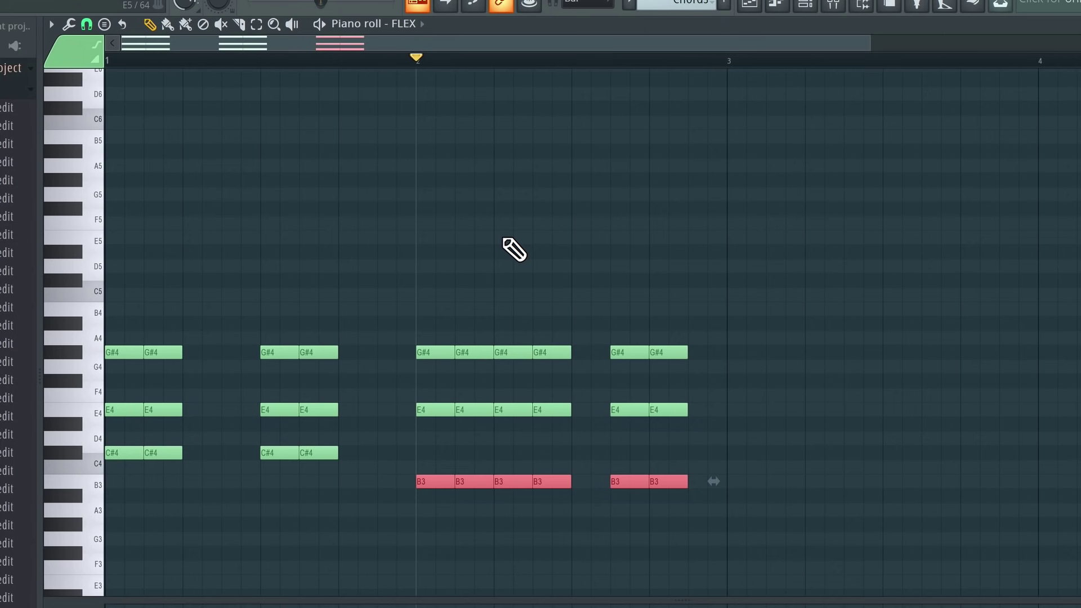
{"action": "key", "text": "super"}
{"action": "left_click", "coordinate": [503, 239], "text": "super"}
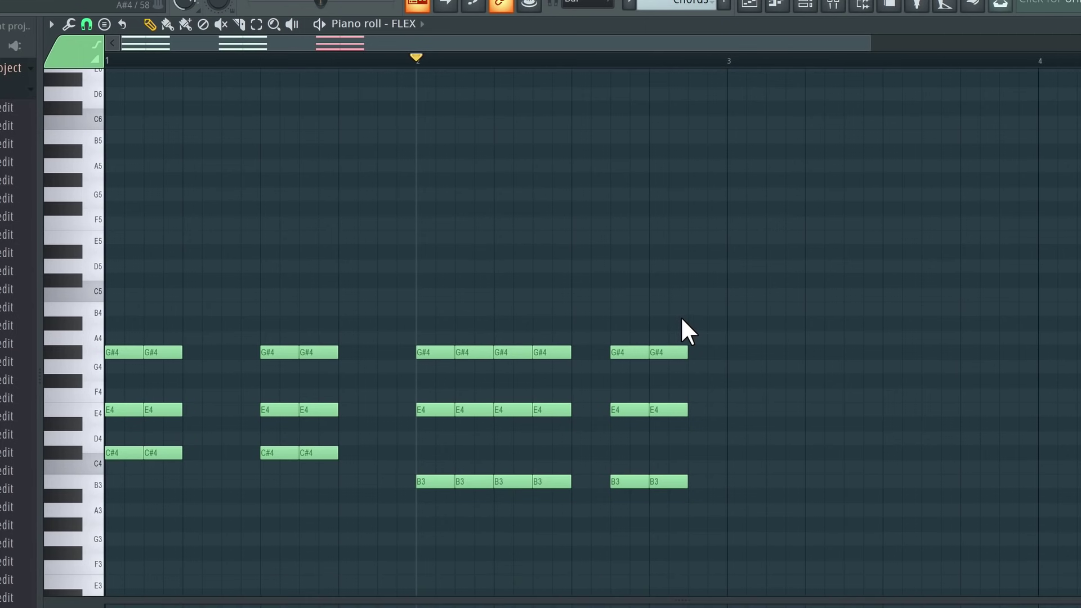
{"action": "key", "text": "super"}
{"action": "left_click_drag", "start_coordinate": [680, 317], "coordinate": [416, 356]}
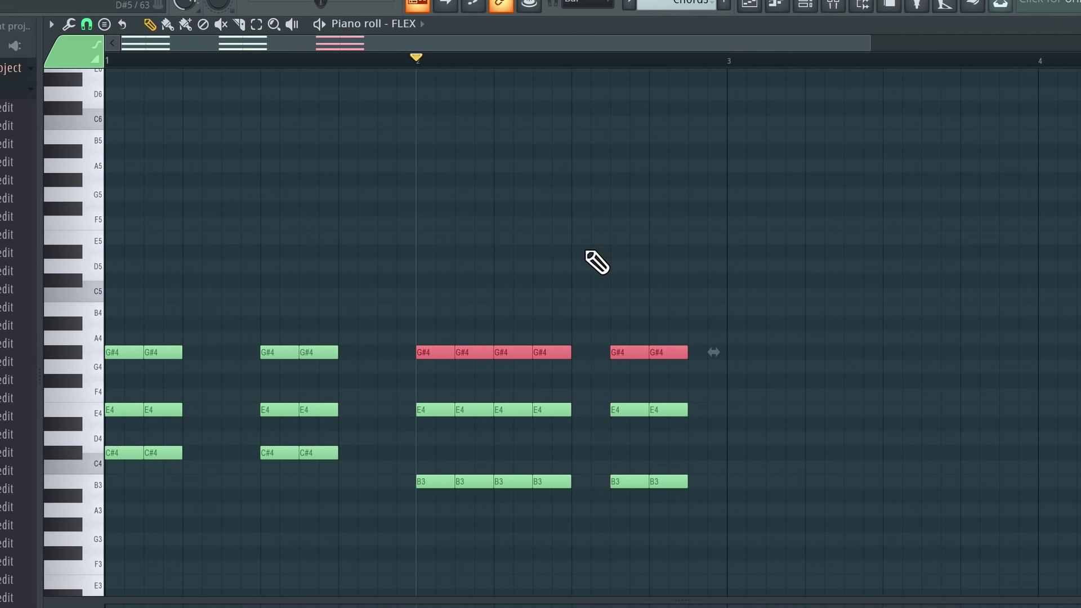
{"action": "left_click", "coordinate": [590, 251]}
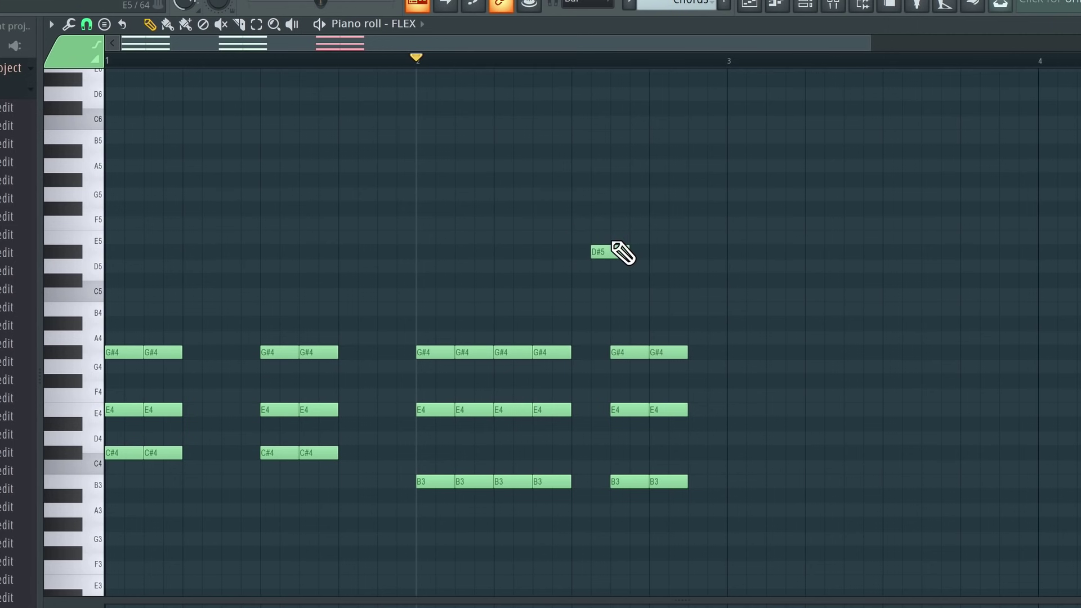
{"action": "right_click", "coordinate": [600, 250]}
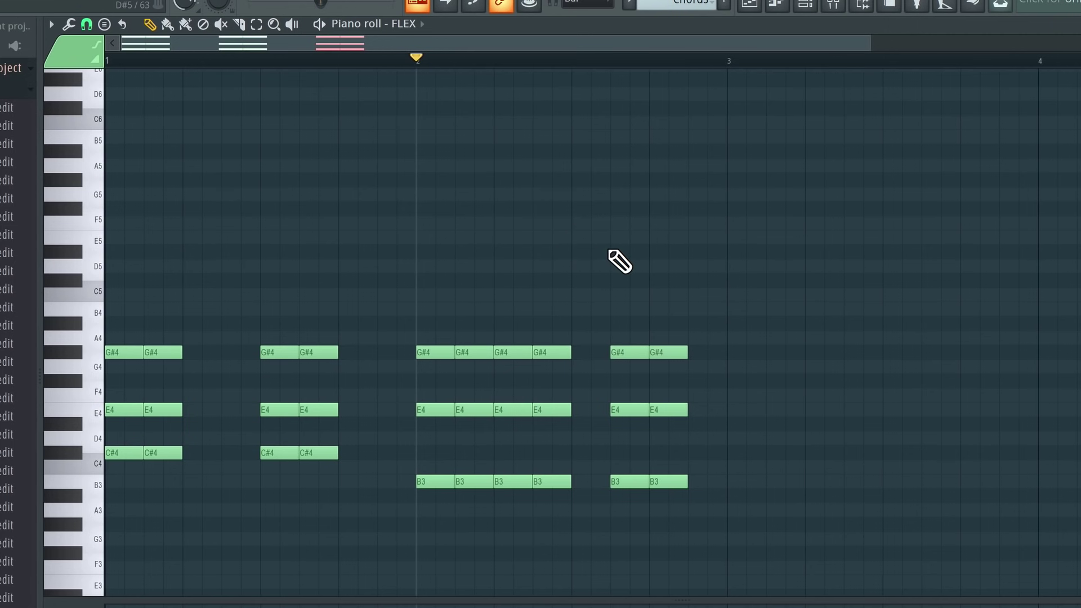
- Place a G#4 note at the start of bar 3, playing the pattern from bar 2 before and after adding it
{"action": "key", "text": "space"}
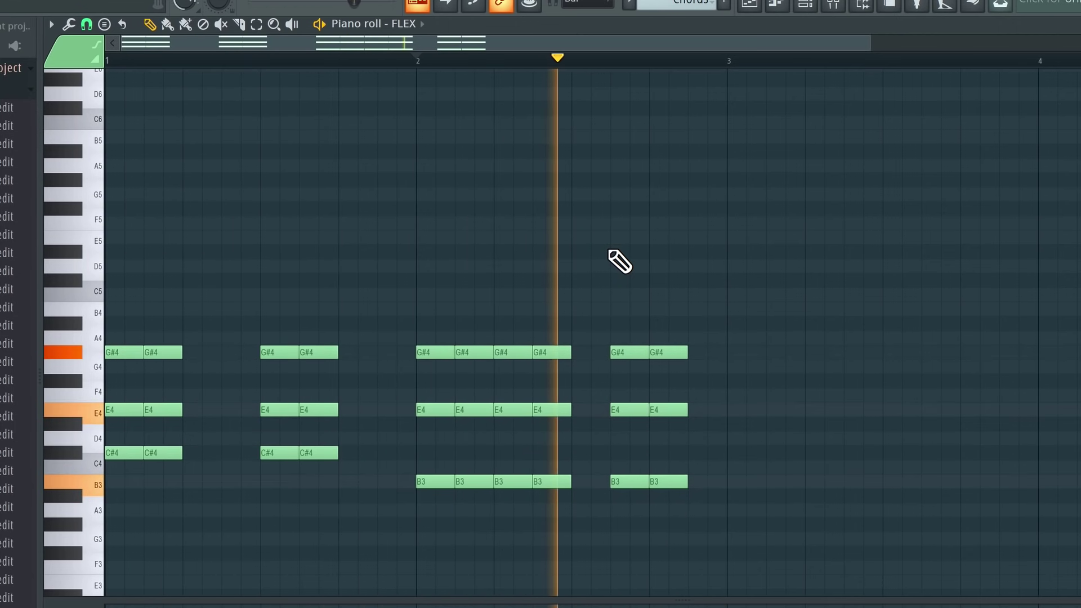
{"action": "key", "text": "space"}
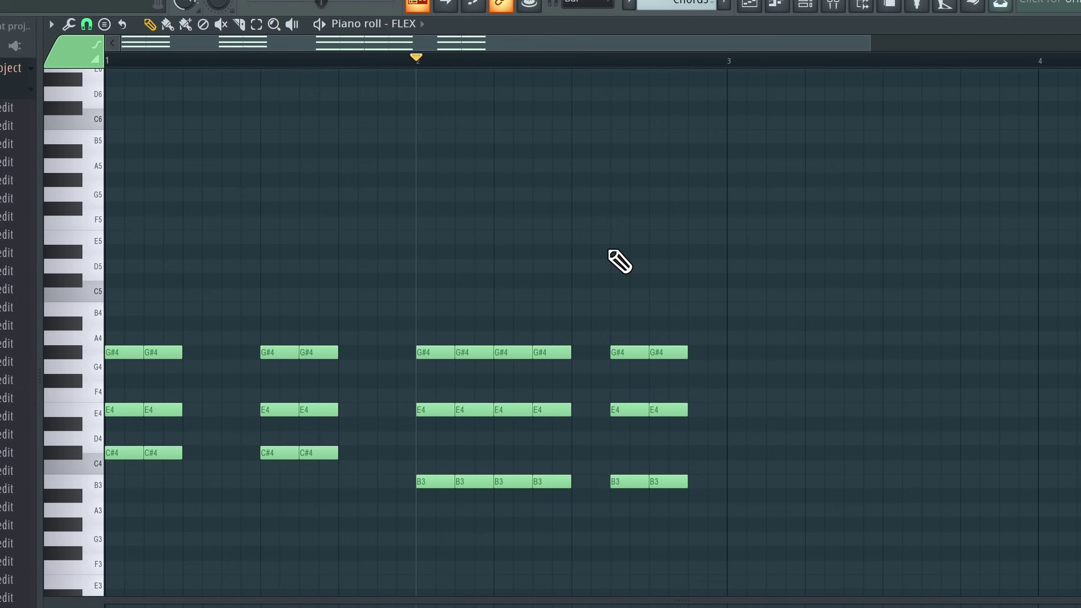
{"action": "left_click", "coordinate": [728, 349]}
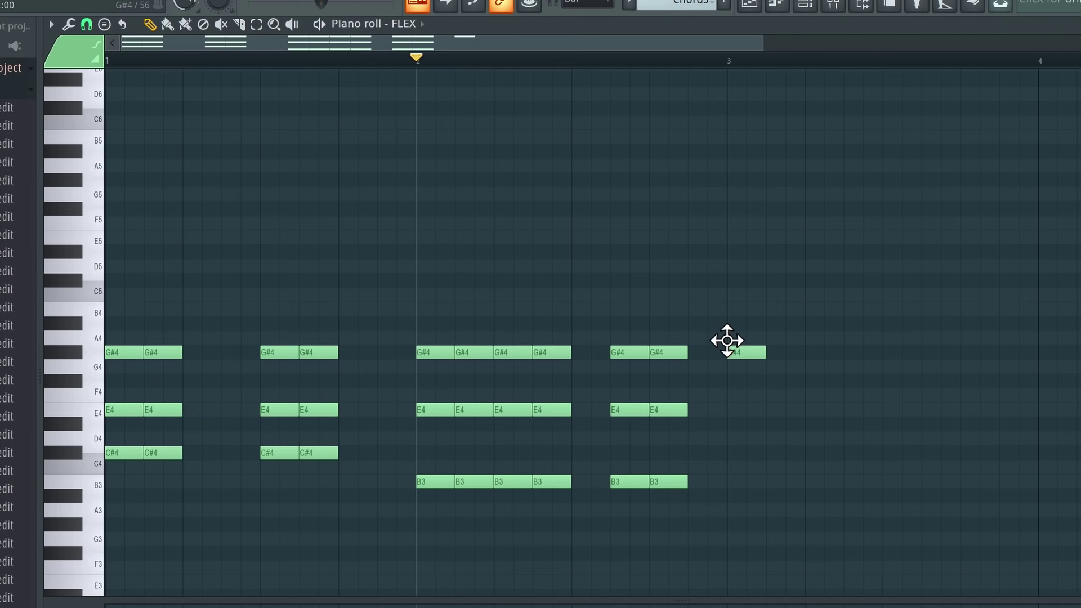
{"action": "key", "text": "space"}
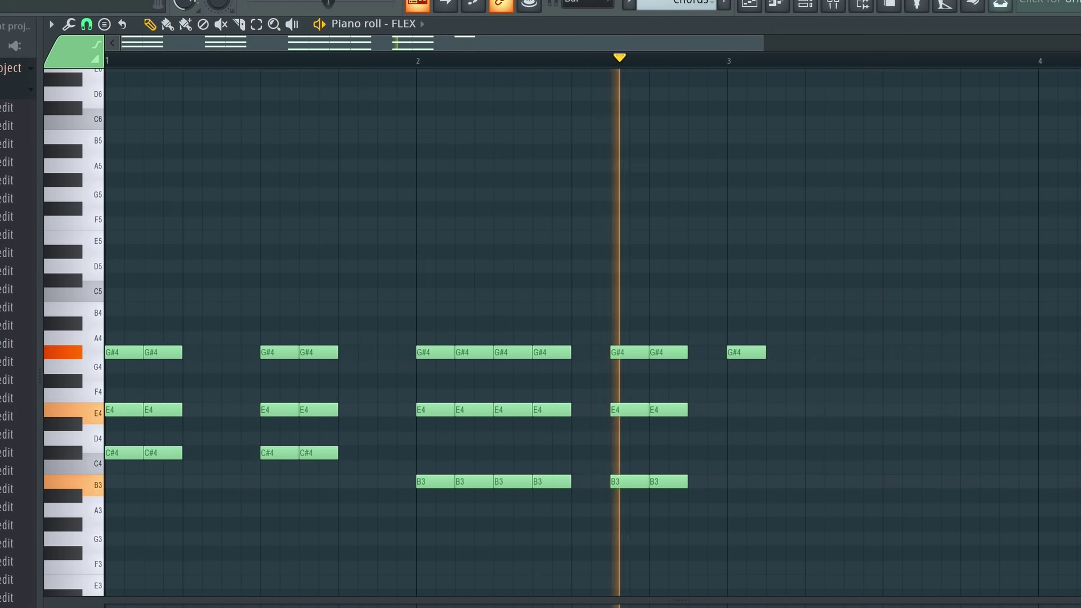
{"action": "key", "text": "space"}
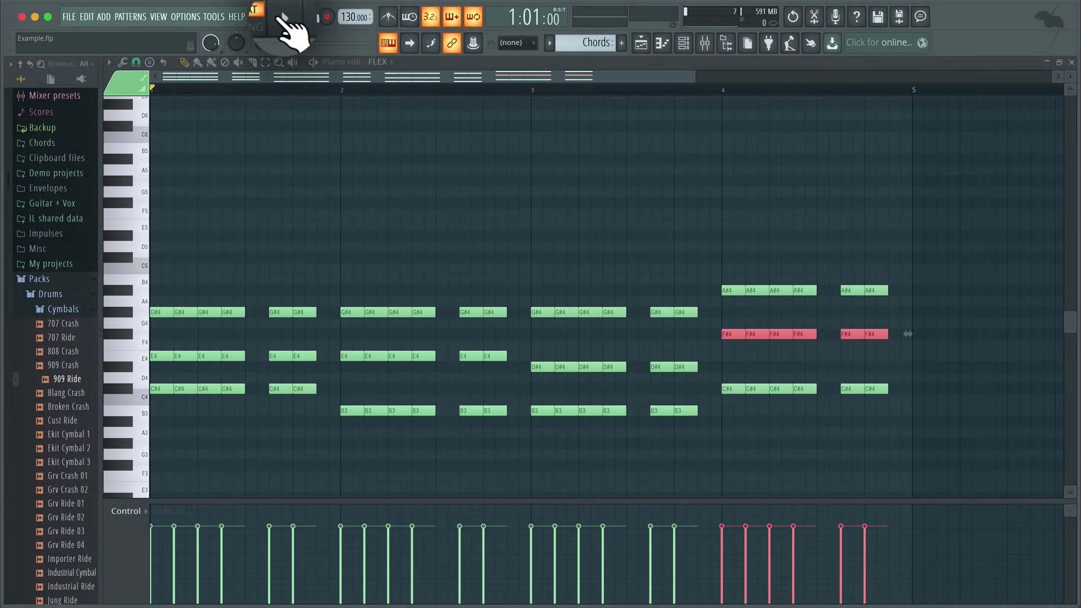
- Play the four-bar Chords pattern in pattern mode and the whole arrangement in song mode from the start
{"action": "left_click", "coordinate": [284, 17]}
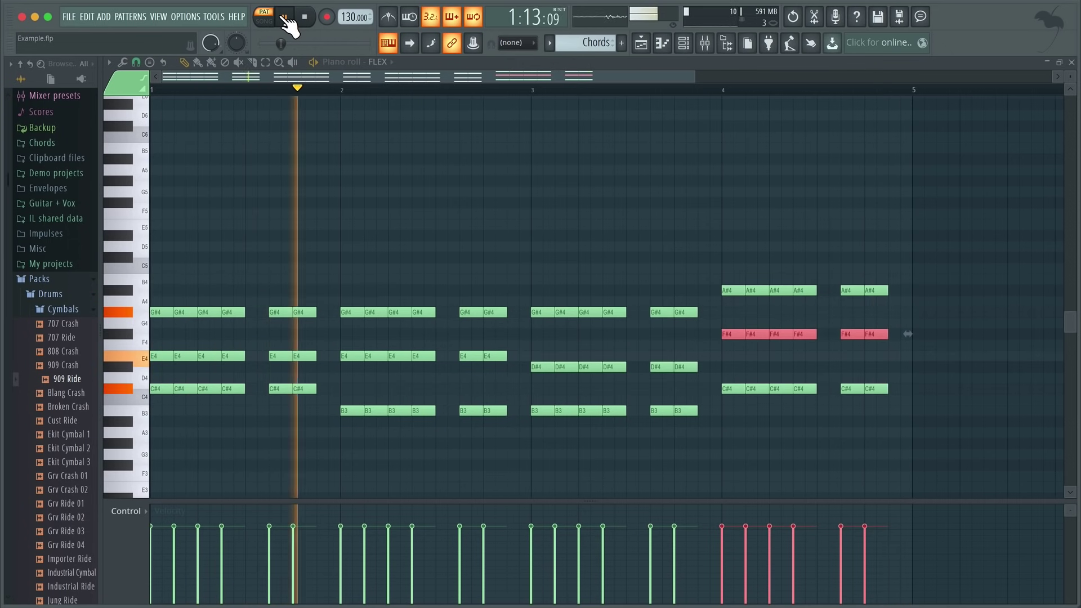
{"action": "left_click", "coordinate": [284, 18]}
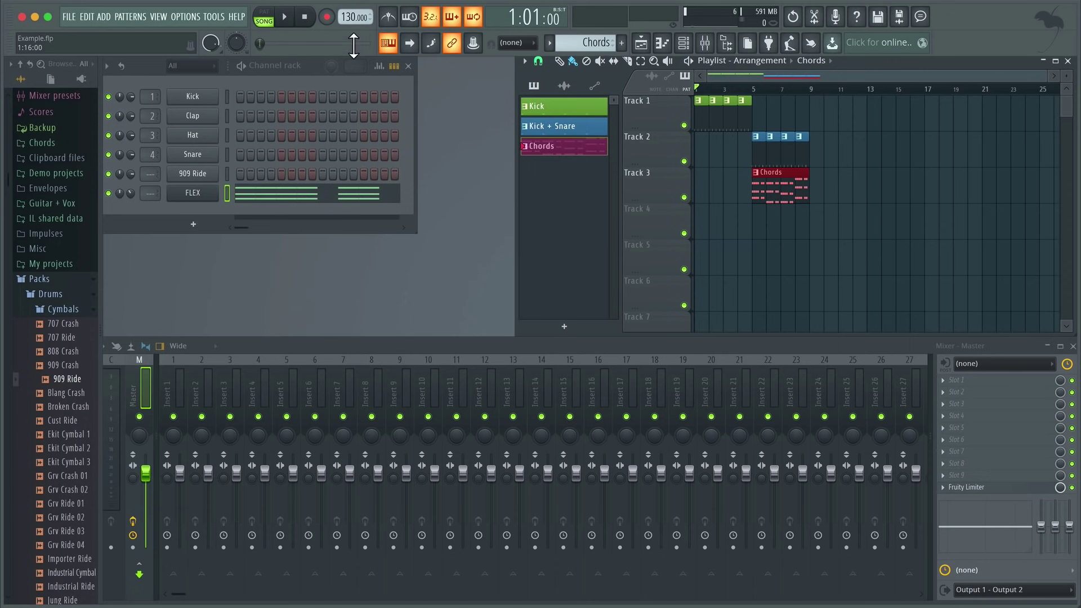
{"action": "left_click", "coordinate": [286, 18]}
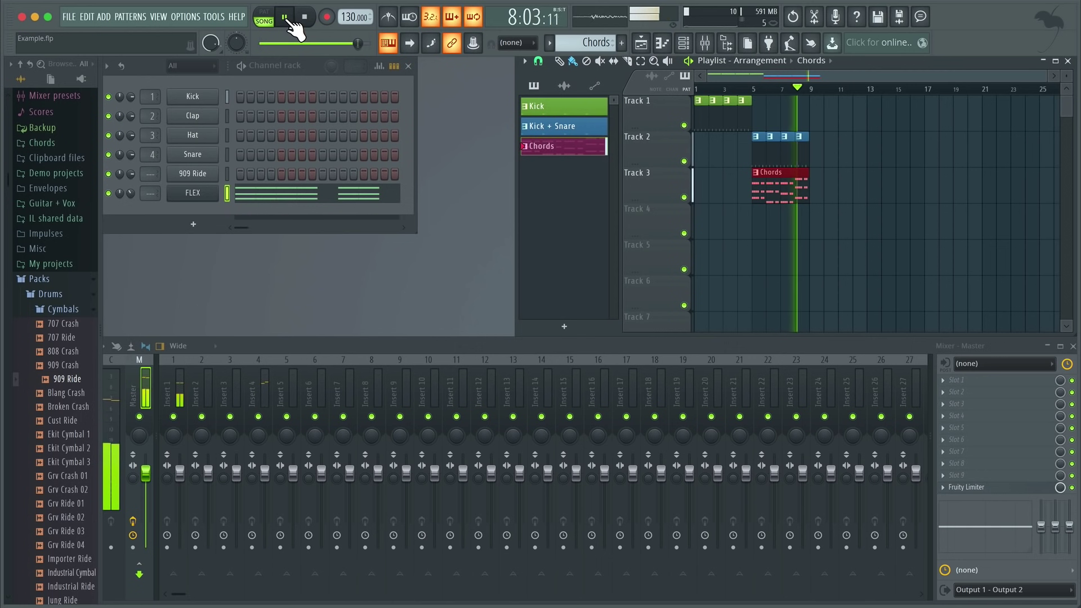
{"action": "left_click", "coordinate": [286, 18]}
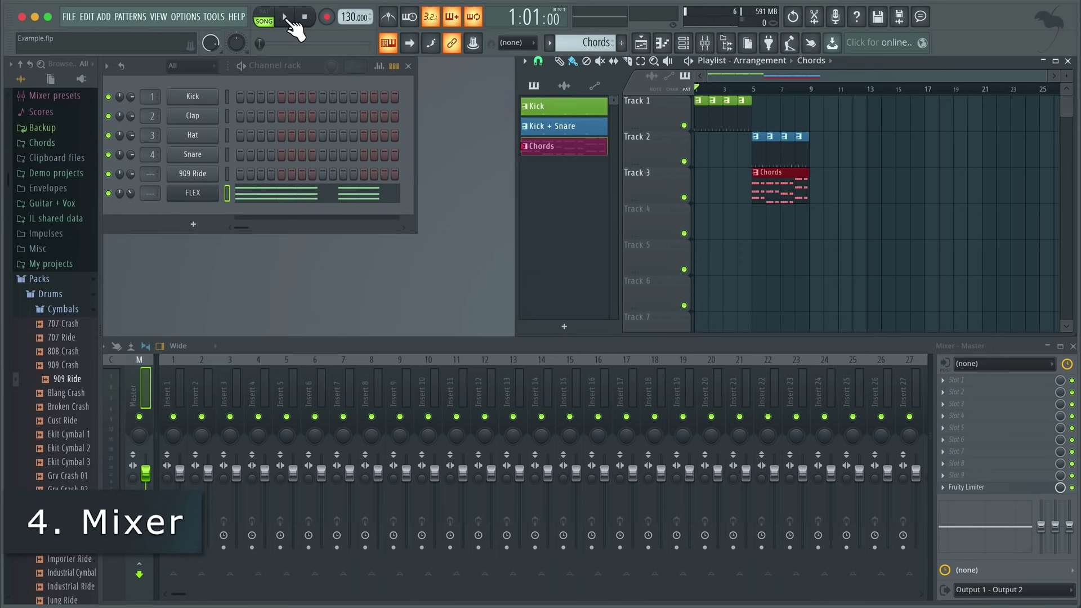
- Play the arrangement from bar 5 to watch the level meters of the mixer tracks, and stop playback
{"action": "left_click", "coordinate": [709, 46]}
{"action": "left_click", "coordinate": [710, 46]}
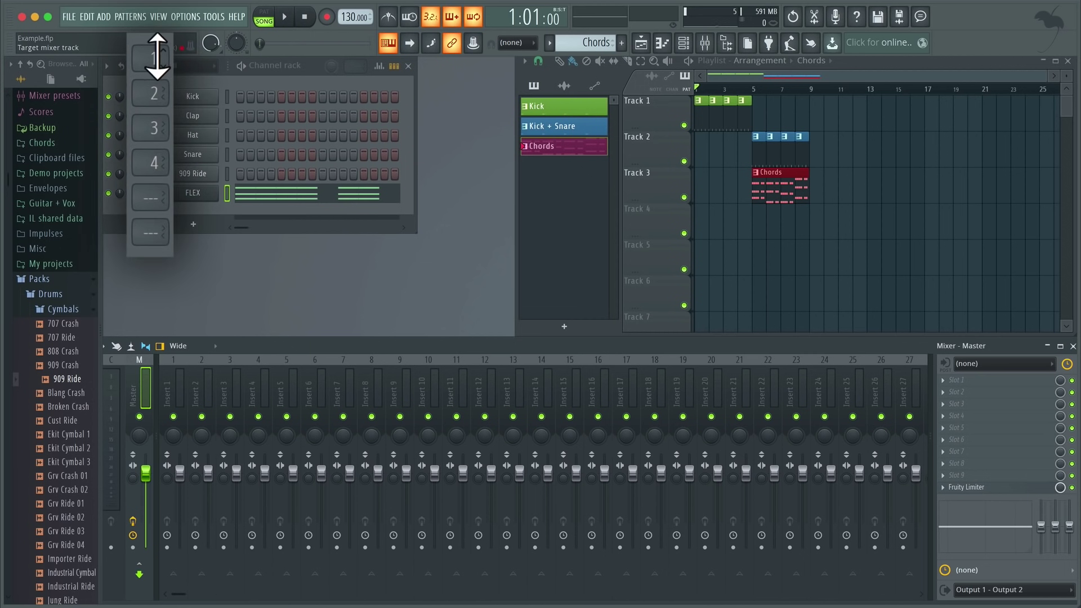
{"action": "left_click", "coordinate": [753, 89]}
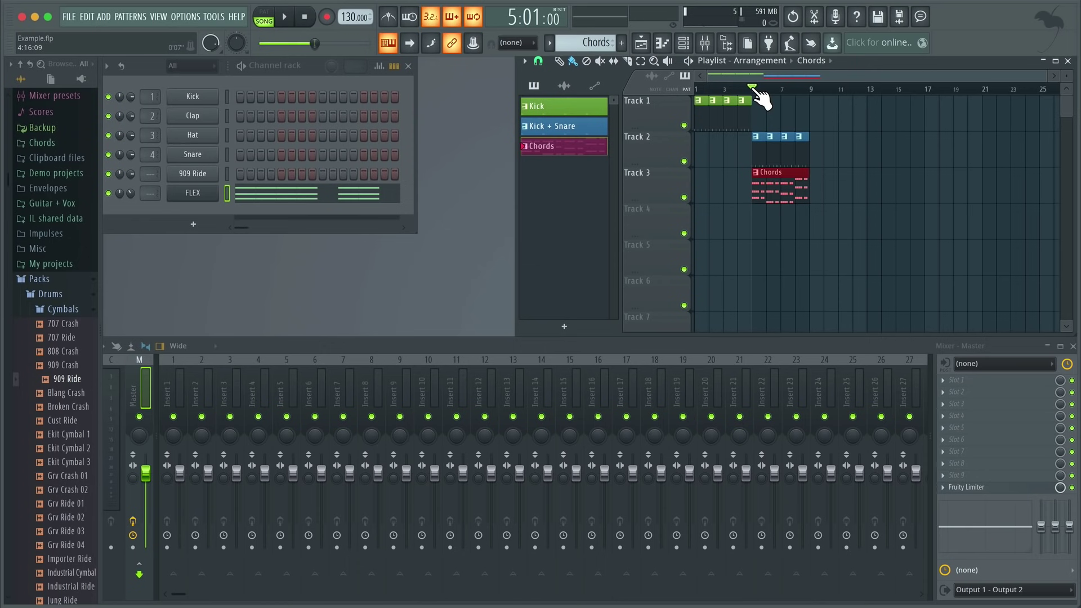
{"action": "key", "text": "space"}
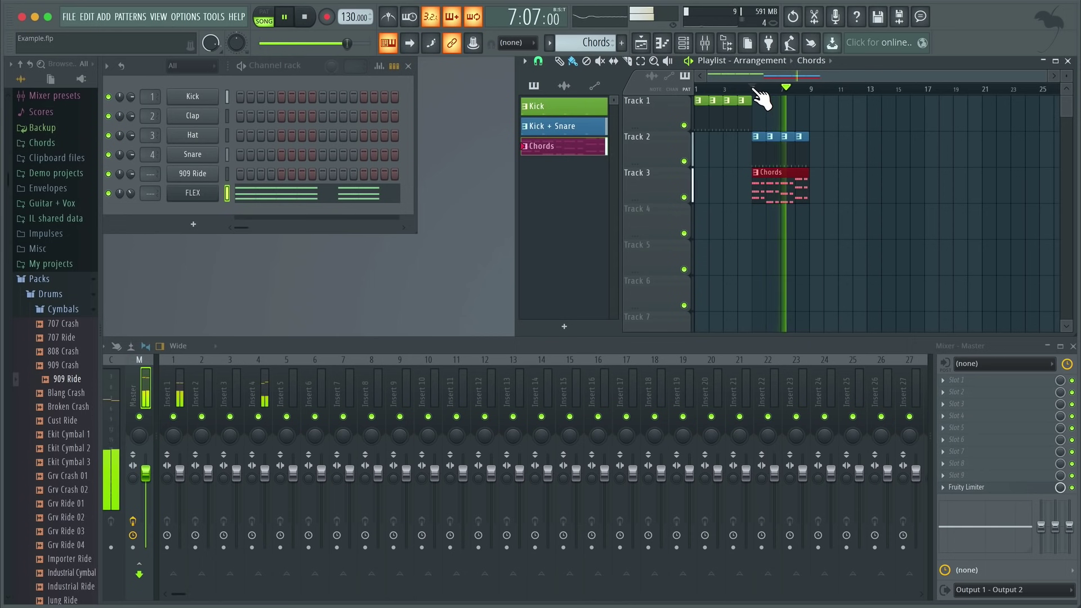
{"action": "key", "text": "space"}
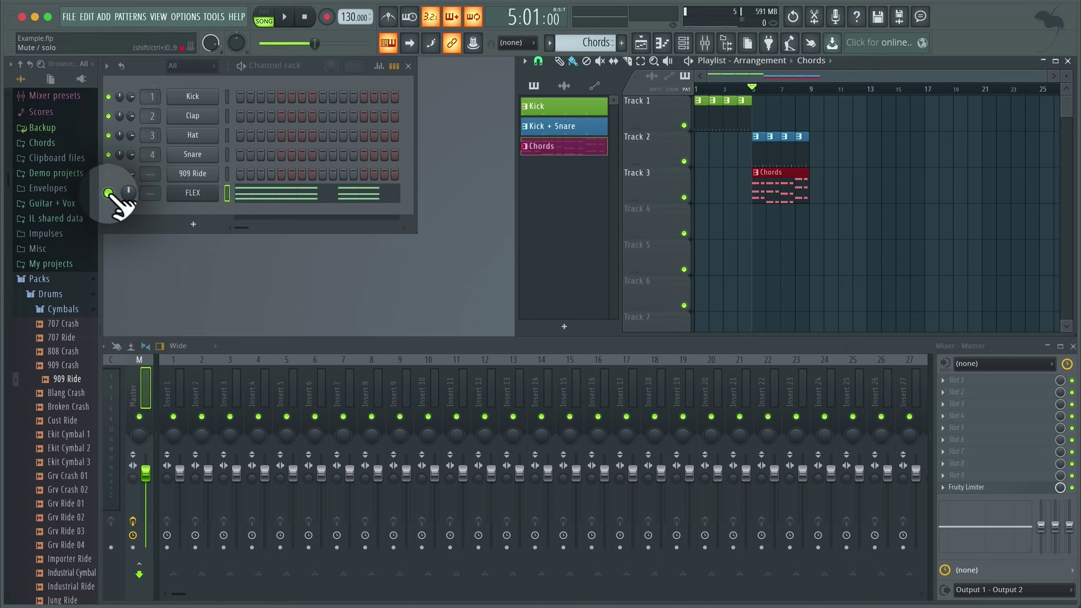
- Solo the FLEX channel and play the arrangement from bar 5 to hear the chords alone
{"action": "right_click", "coordinate": [108, 194]}
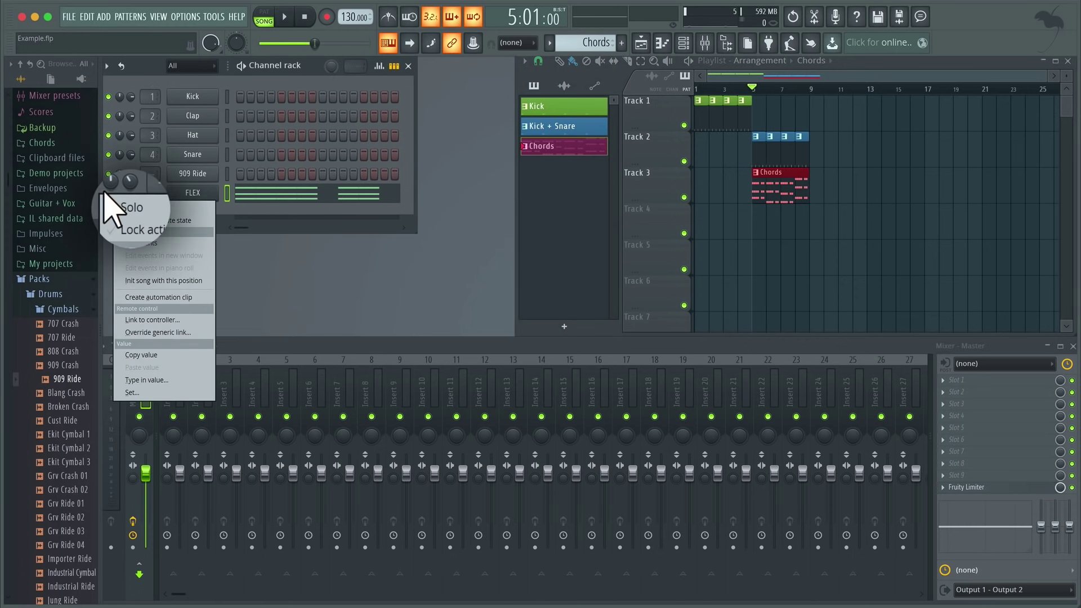
{"action": "left_click", "coordinate": [130, 207]}
{"action": "key", "text": "space"}
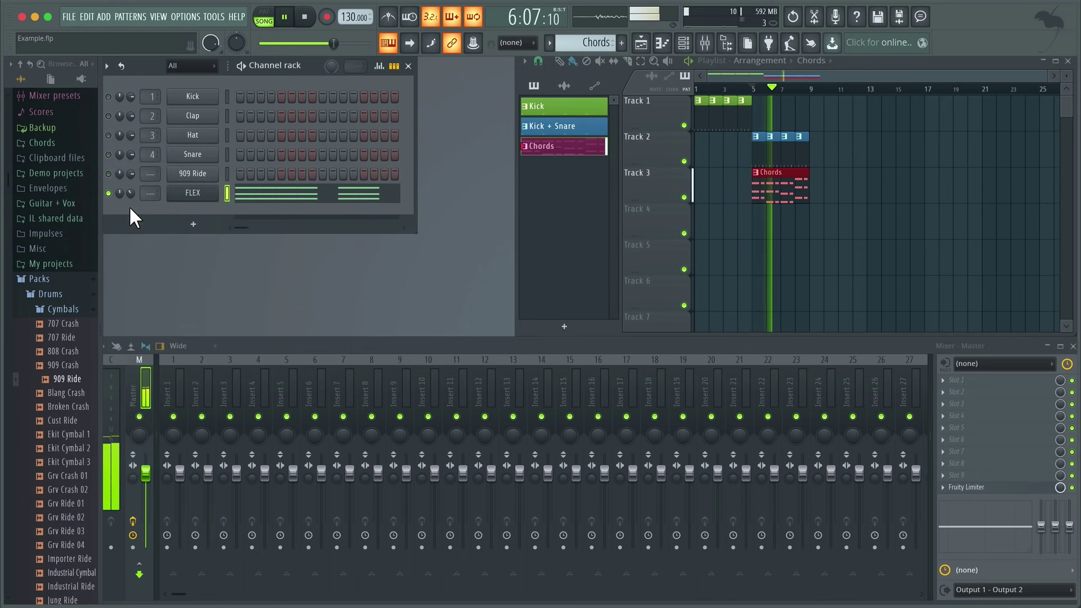
{"action": "key", "text": "space"}
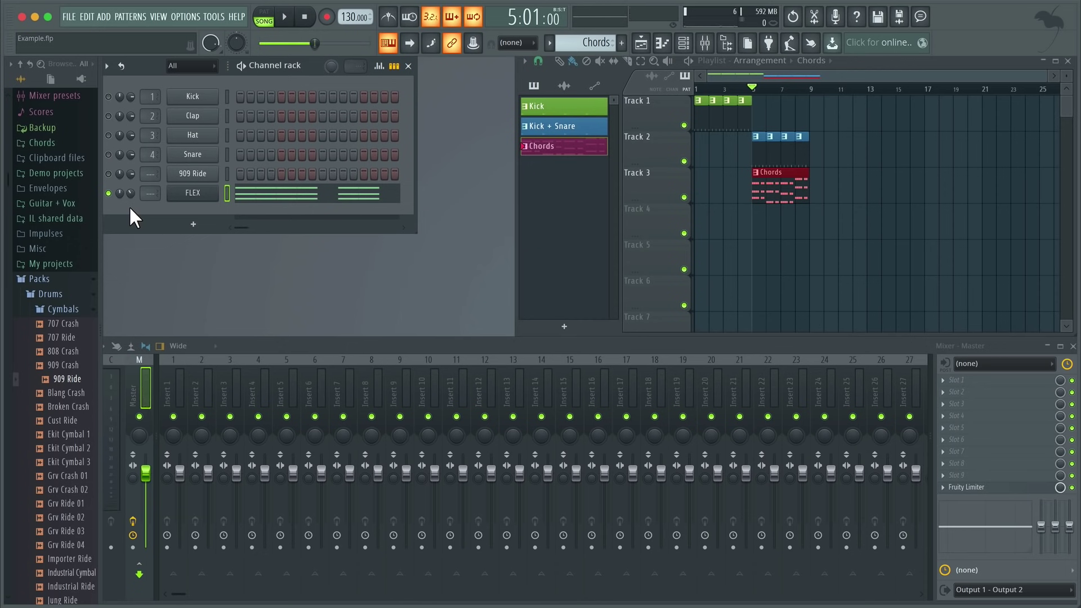
- Route the FLEX channel to mixer track 12, play it from bar 5, and reroute it to tracks 11 and 9 during playback
{"action": "left_click_drag", "start_coordinate": [152, 377], "coordinate": [137, 326]}
{"action": "left_click_drag", "start_coordinate": [144, 192], "coordinate": [140, 173]}
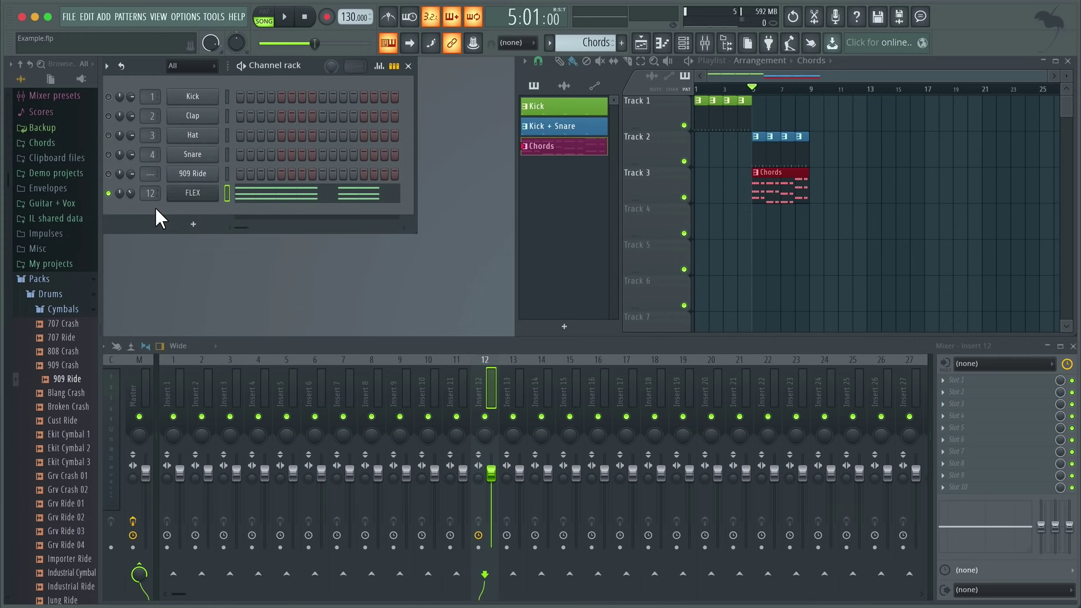
{"action": "key", "text": "space"}
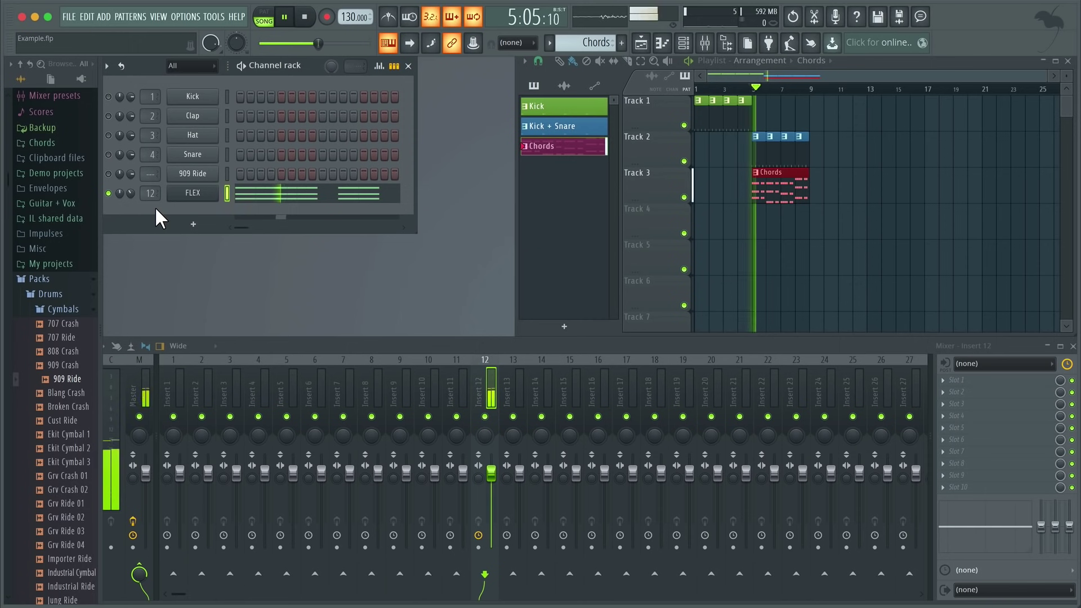
{"action": "left_click_drag", "start_coordinate": [146, 192], "coordinate": [146, 190]}
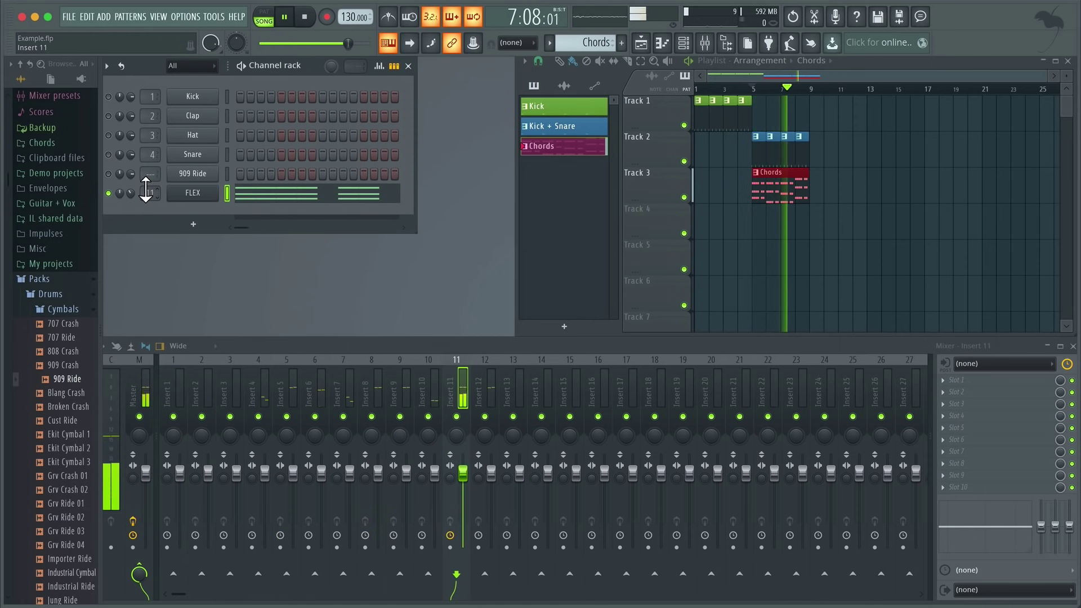
{"action": "left_click_drag", "start_coordinate": [146, 191], "coordinate": [146, 190]}
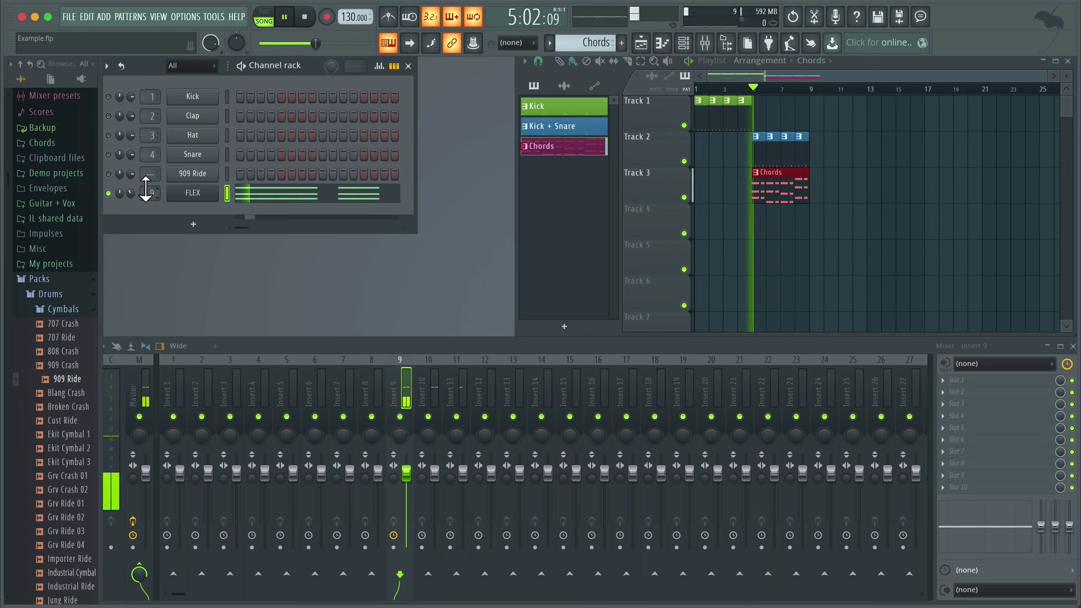
{"action": "key", "text": "space"}
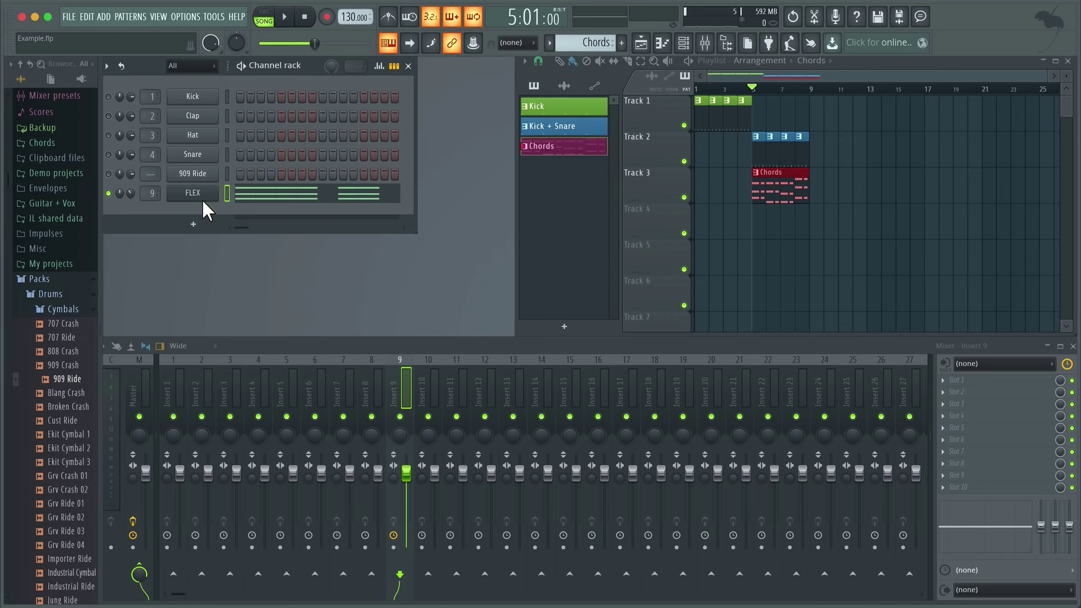
- Set the FLEX channel's target mixer track to 5 by entering the exact value
{"action": "right_click", "coordinate": [157, 195]}
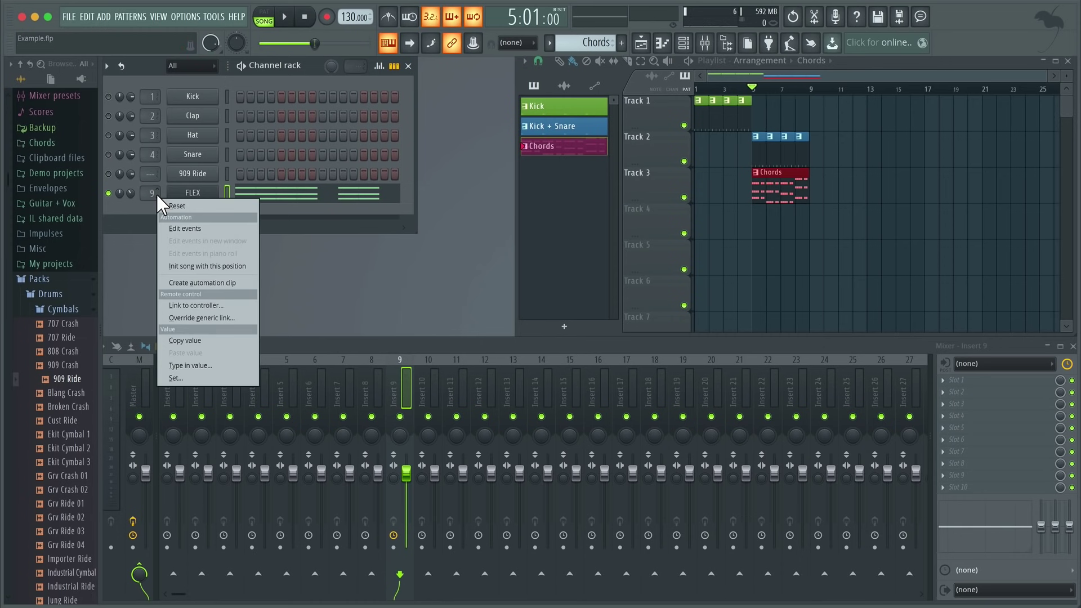
{"action": "left_click", "coordinate": [193, 363]}
{"action": "type", "text": "5"}
{"action": "key", "text": "Return"}
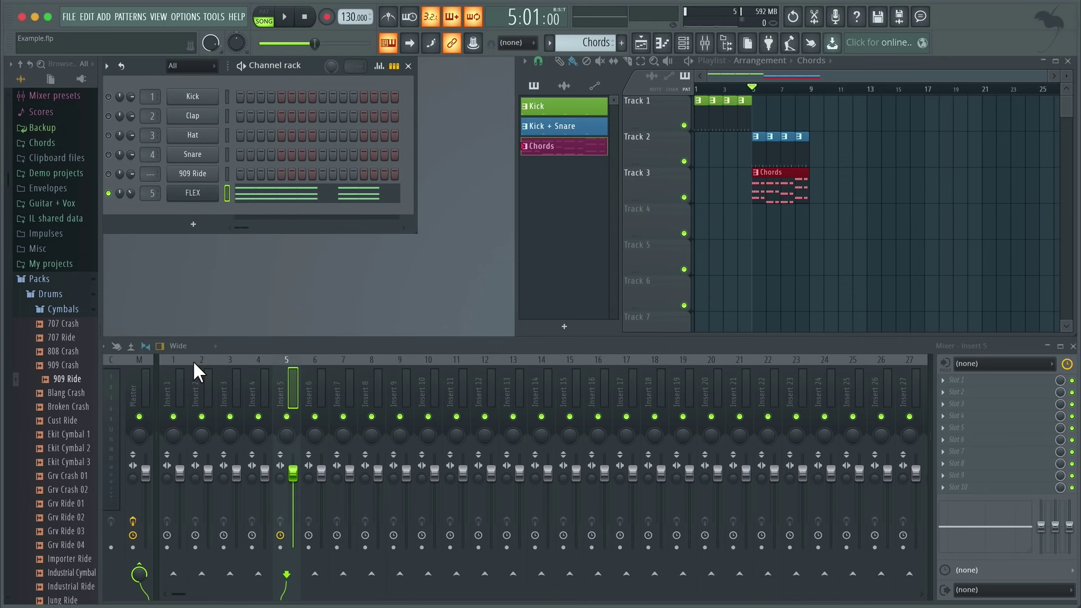
- Delete the 909 Ride channel from the Channel rack and confirm the deletion
{"action": "right_click", "coordinate": [200, 173]}
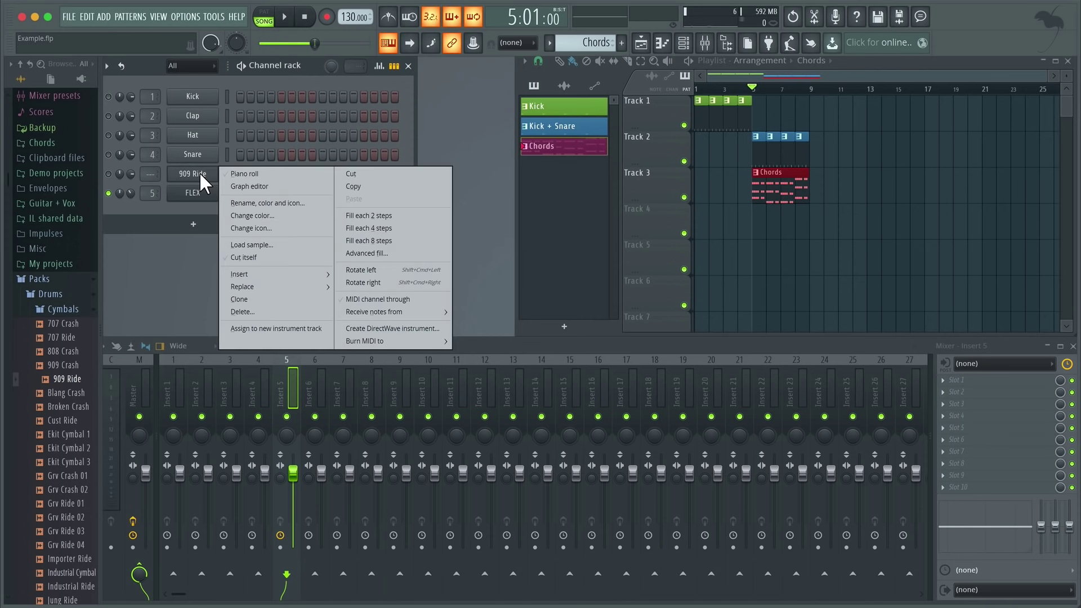
{"action": "left_click", "coordinate": [245, 312]}
{"action": "left_click", "coordinate": [587, 376]}
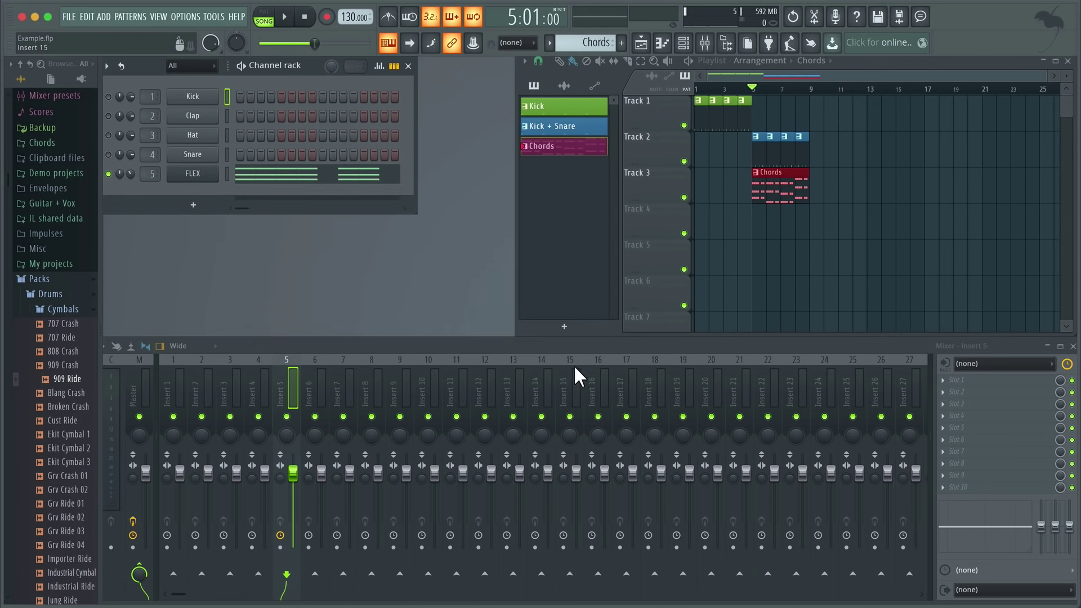
- Turn off solo on the FLEX channel and play all channels from bar 5 to check their mixer routing
{"action": "right_click", "coordinate": [109, 174]}
{"action": "left_click", "coordinate": [133, 195]}
{"action": "key", "text": "space"}
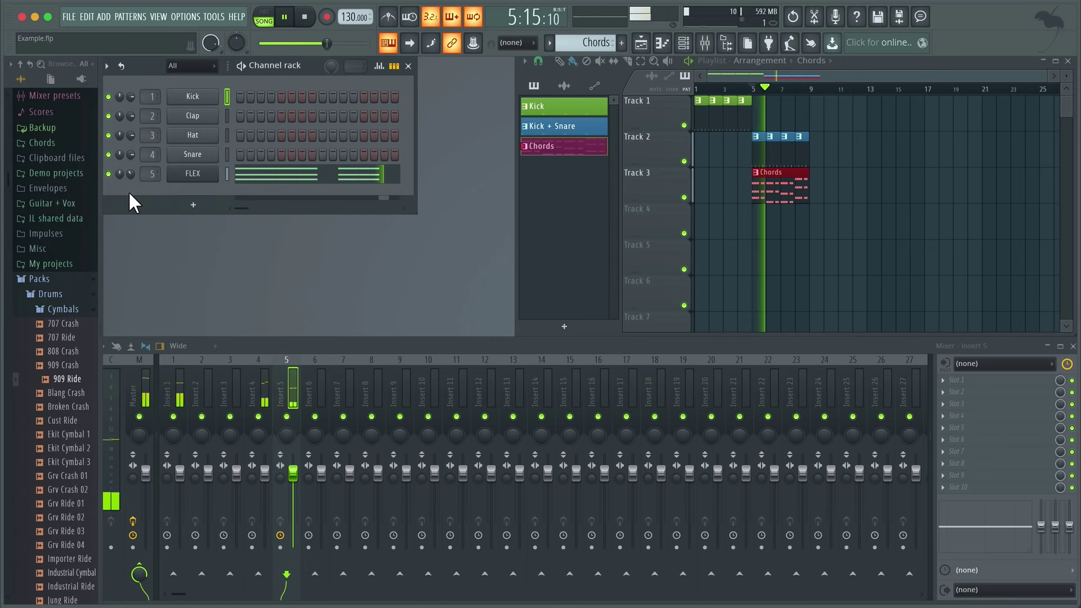
{"action": "key", "text": "space"}
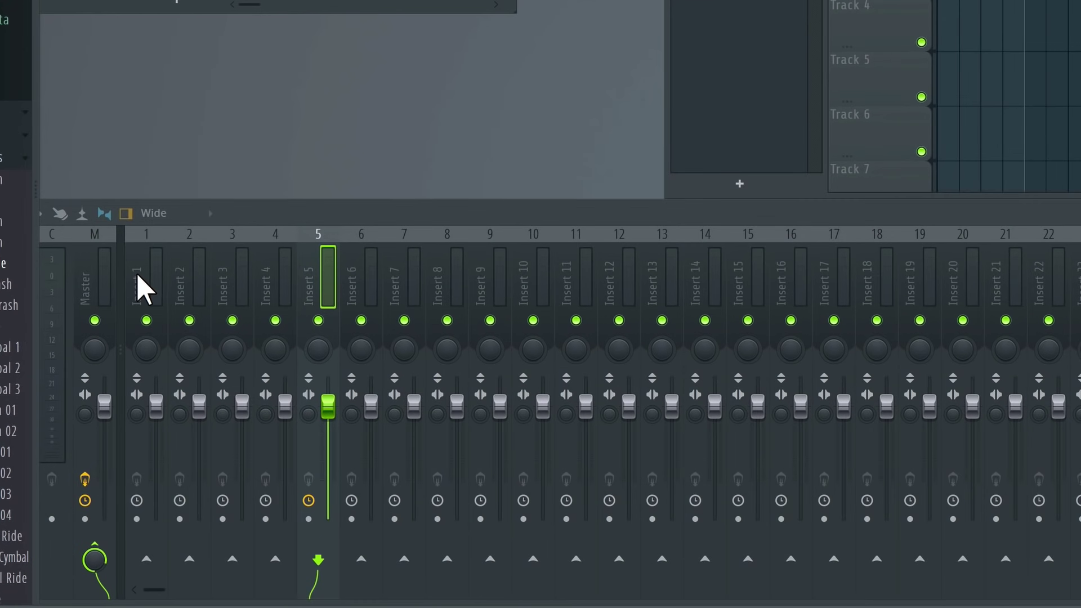
- Rename mixer track Insert 1 as Kick
{"action": "left_click", "coordinate": [137, 275]}
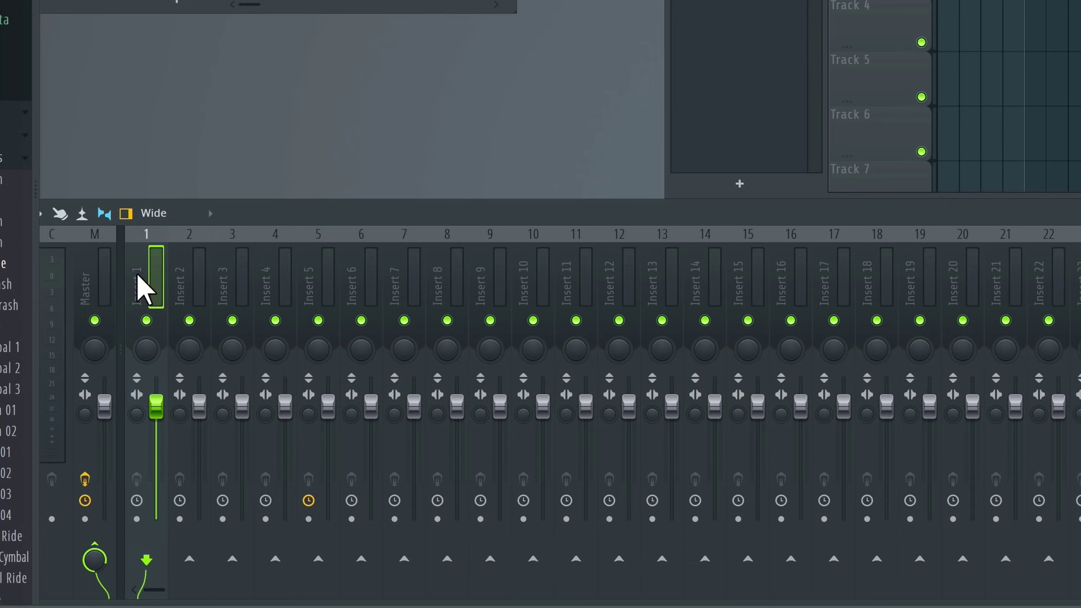
{"action": "right_click", "coordinate": [138, 276]}
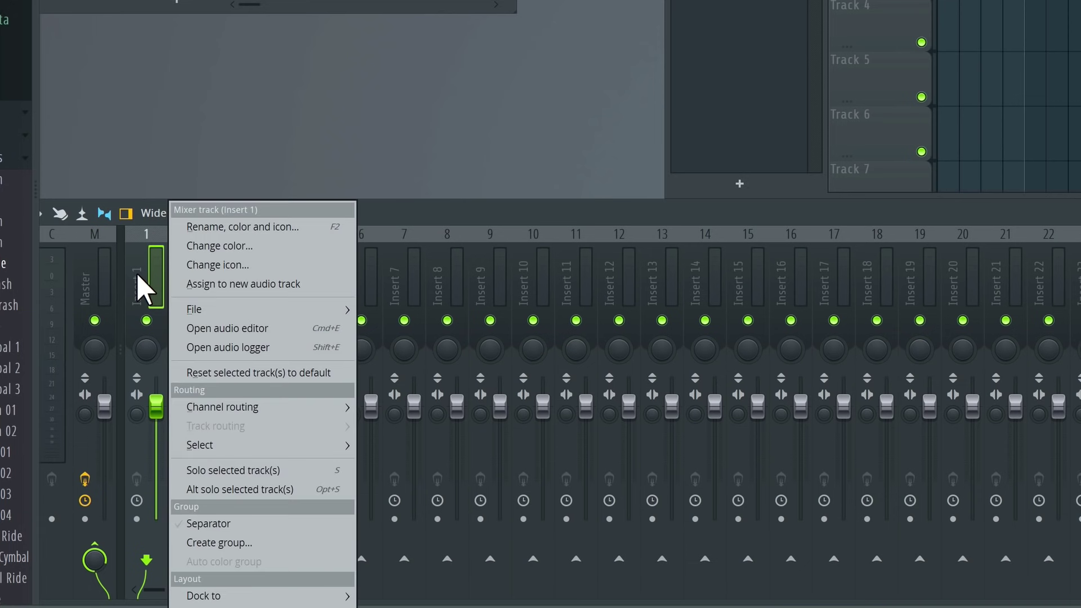
{"action": "left_click", "coordinate": [228, 227]}
{"action": "type", "text": "Kick"}
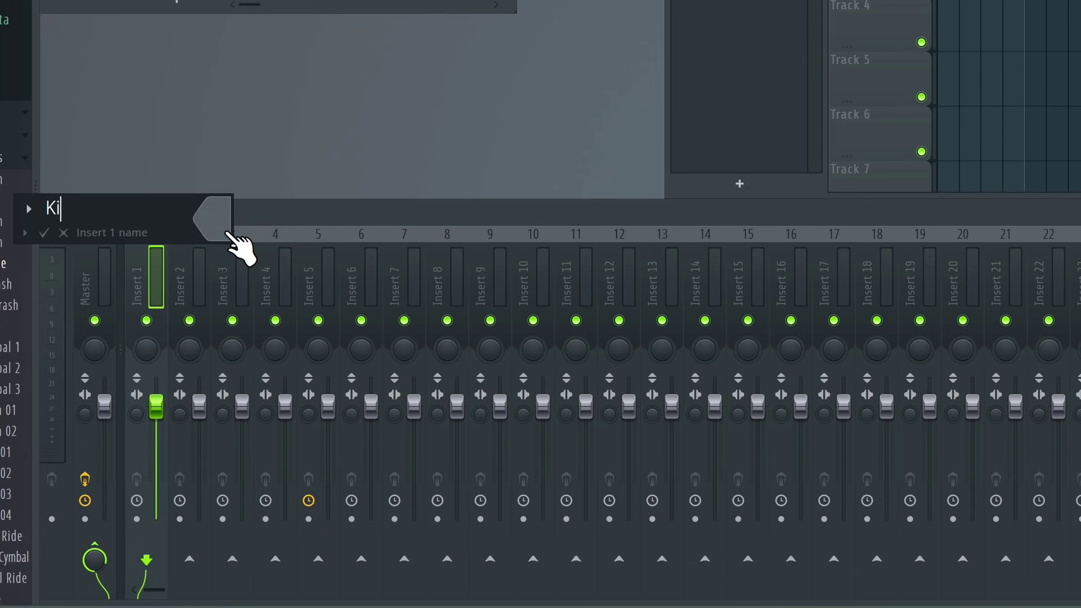
{"action": "key", "text": "Return"}
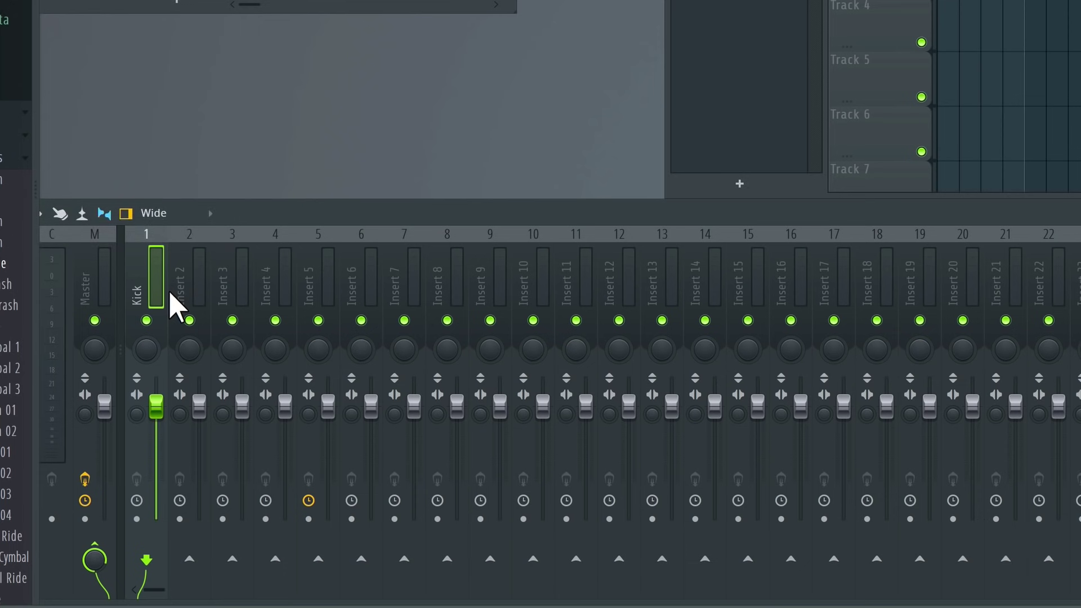
- Rename mixer track Insert 2 as Clap
{"action": "right_click", "coordinate": [184, 280]}
{"action": "left_click", "coordinate": [269, 226]}
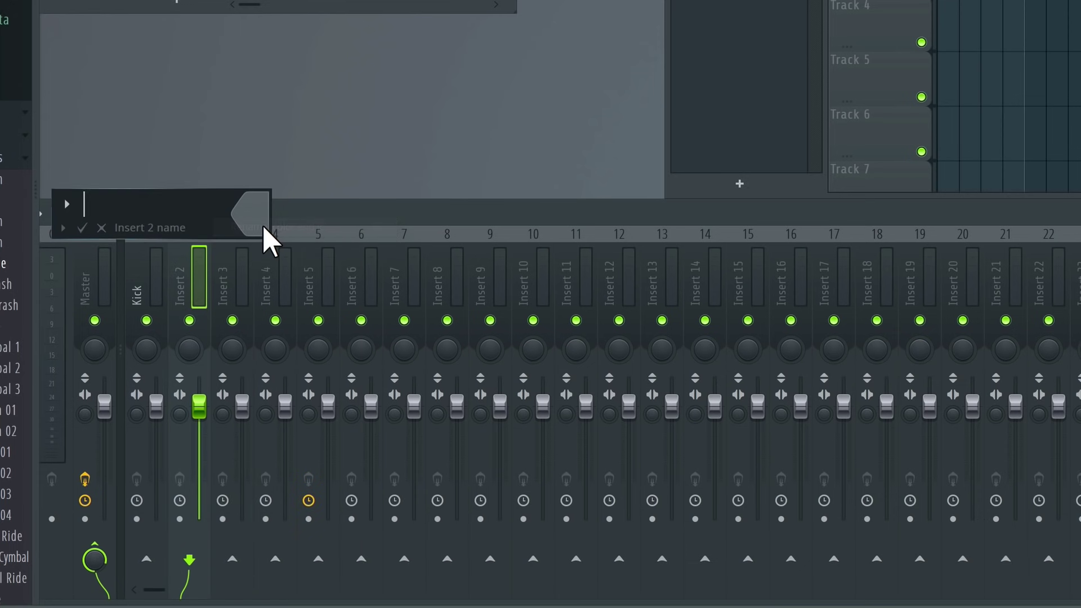
{"action": "type", "text": "Clap"}
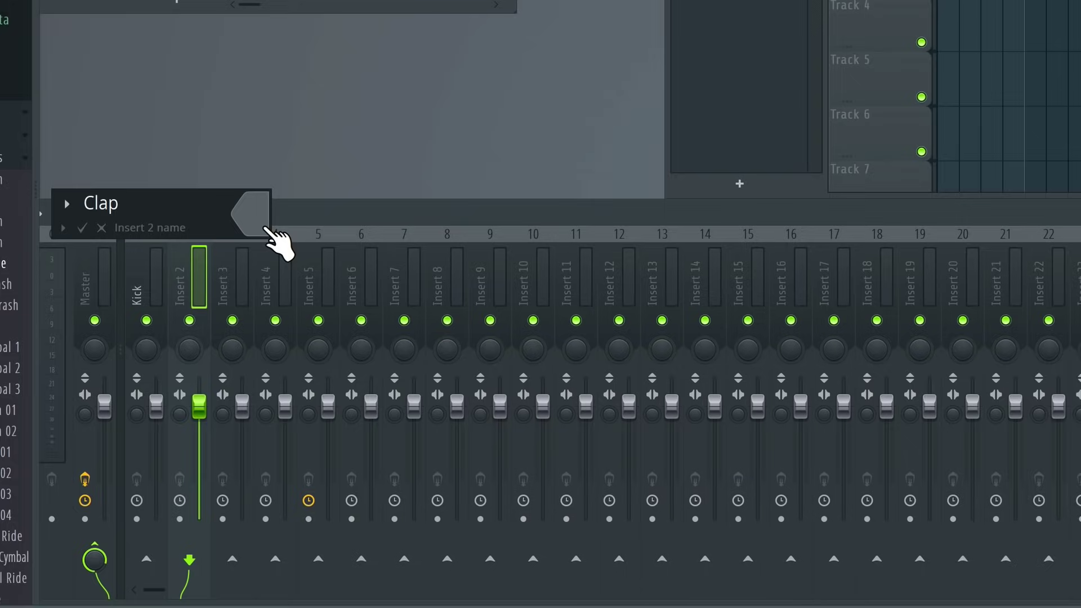
{"action": "key", "text": "Return"}
- Rename mixer tracks Insert 3, Insert 4 and Insert 5 as Hat, Snare and Flex
{"action": "right_click", "coordinate": [219, 337]}
{"action": "left_click", "coordinate": [259, 358]}
{"action": "type", "text": "Hat"}
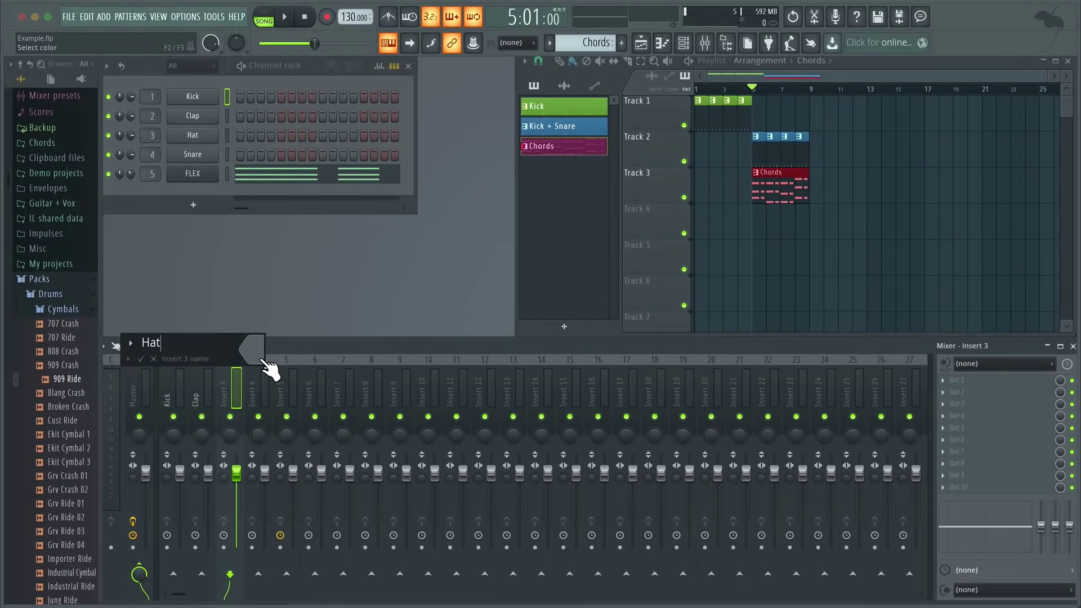
{"action": "key", "text": "Return"}
{"action": "left_click", "coordinate": [275, 401]}
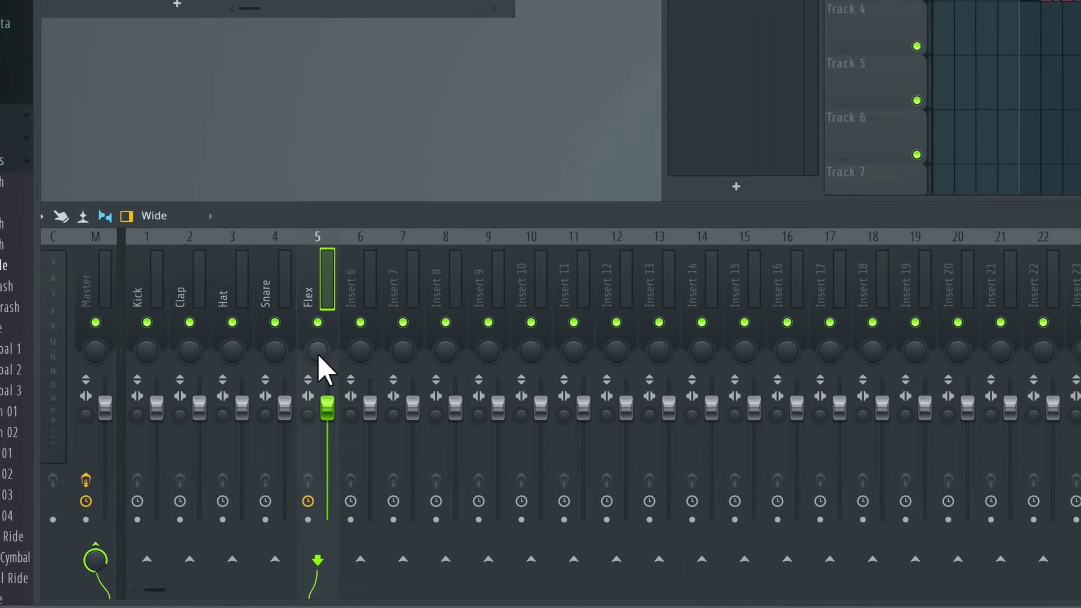
- Pan the Flex mixer track left and right and try its volume fader while the song plays
{"action": "mouse_move", "coordinate": [318, 350]}
{"action": "left_mouse_down"}
{"action": "mouse_move", "coordinate": [318, 383]}
{"action": "mouse_move", "coordinate": [318, 315]}
{"action": "mouse_move", "coordinate": [318, 350]}
{"action": "left_mouse_up"}
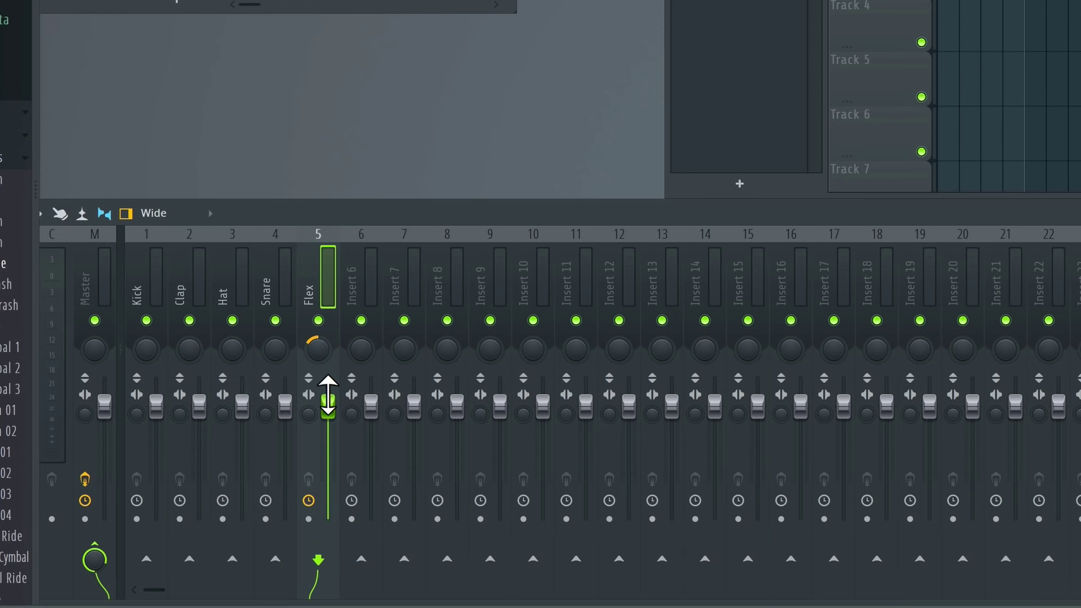
{"action": "key", "text": "space"}
{"action": "left_click_drag", "start_coordinate": [319, 354], "coordinate": [316, 310]}
{"action": "mouse_move", "coordinate": [327, 405]}
{"action": "left_mouse_down"}
{"action": "mouse_move", "coordinate": [328, 499]}
{"action": "mouse_move", "coordinate": [328, 405]}
{"action": "left_mouse_up"}
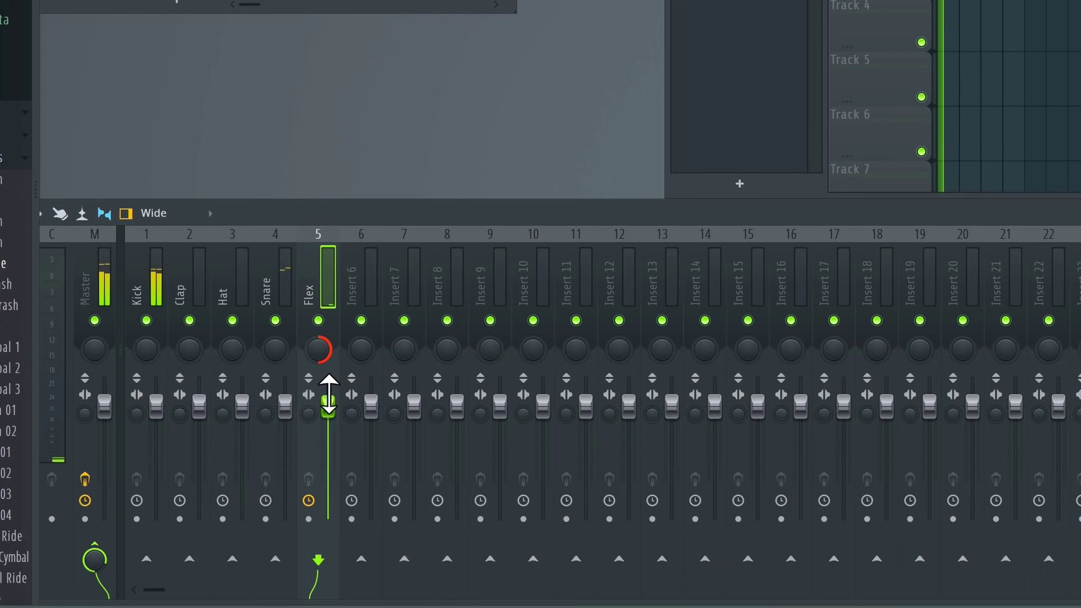
- Mute and unmute the Flex mixer track during playback
{"action": "left_click", "coordinate": [318, 321]}
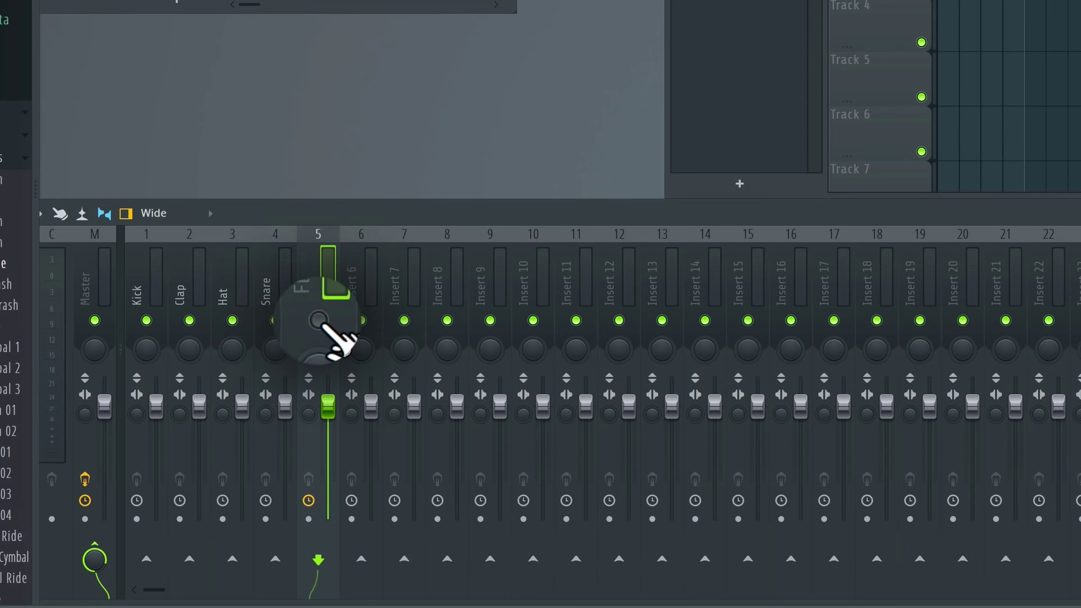
{"action": "left_click", "coordinate": [318, 320]}
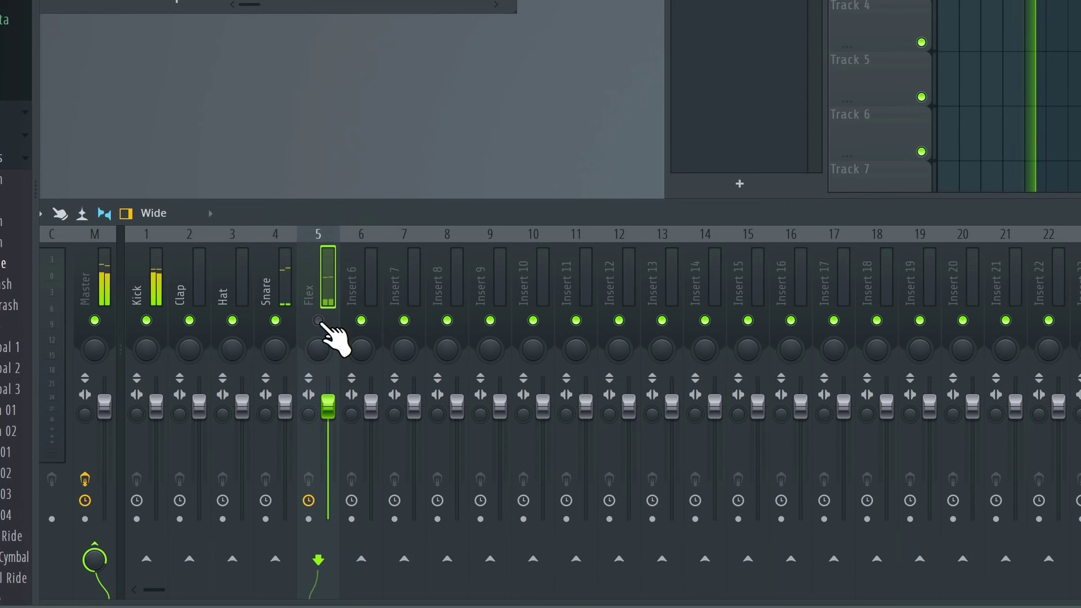
{"action": "left_click", "coordinate": [318, 321]}
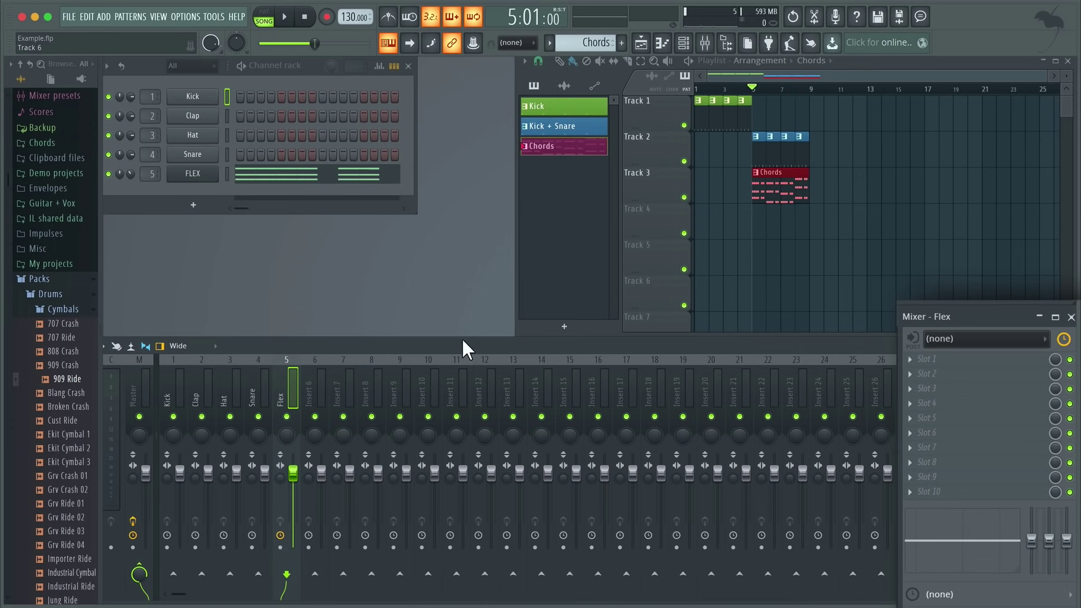
- Load Fruity Reeverb 2 into the first effect slot of the Snare mixer track
{"action": "left_click", "coordinate": [251, 381]}
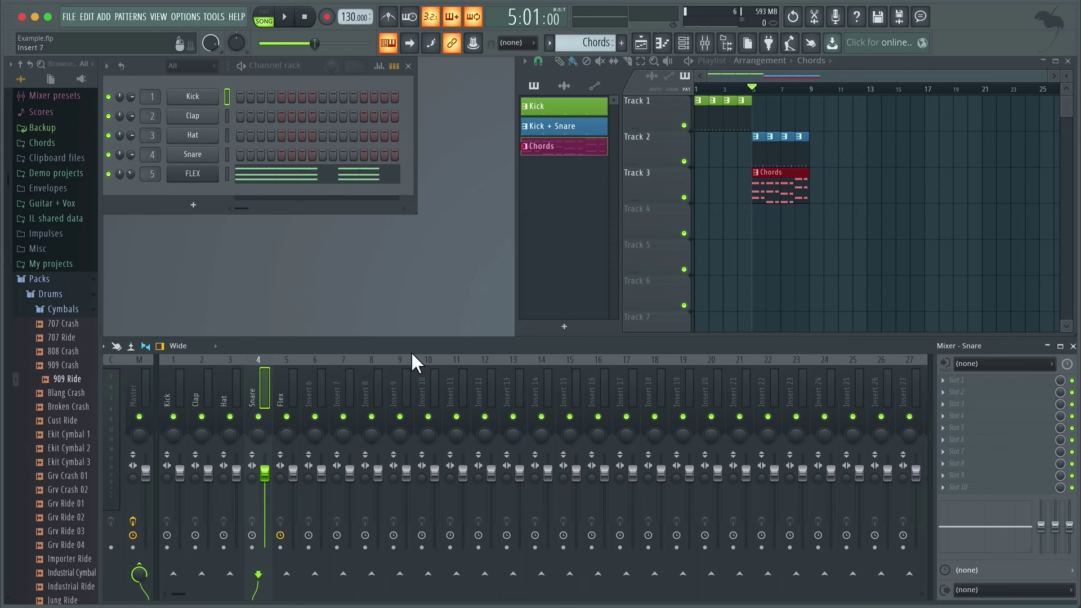
{"action": "left_click", "coordinate": [944, 381]}
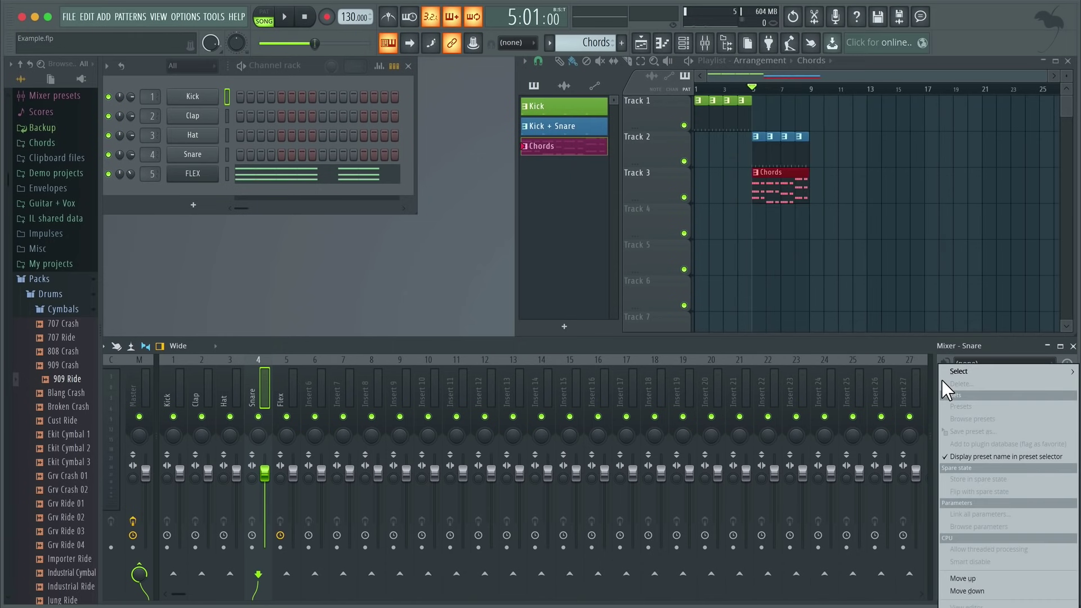
{"action": "mouse_move", "coordinate": [959, 374]}
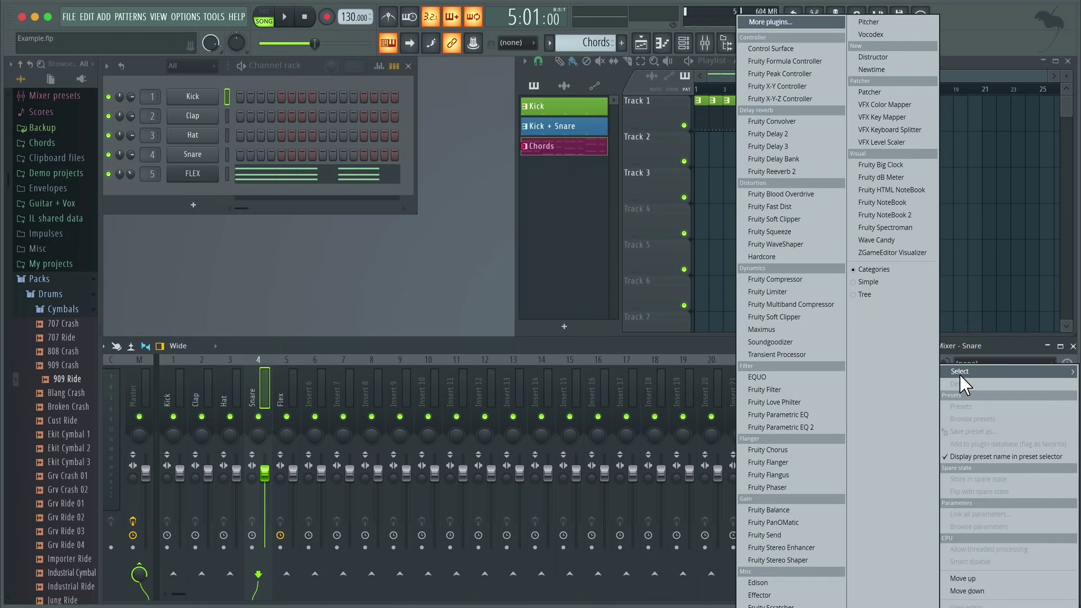
{"action": "left_click", "coordinate": [784, 173]}
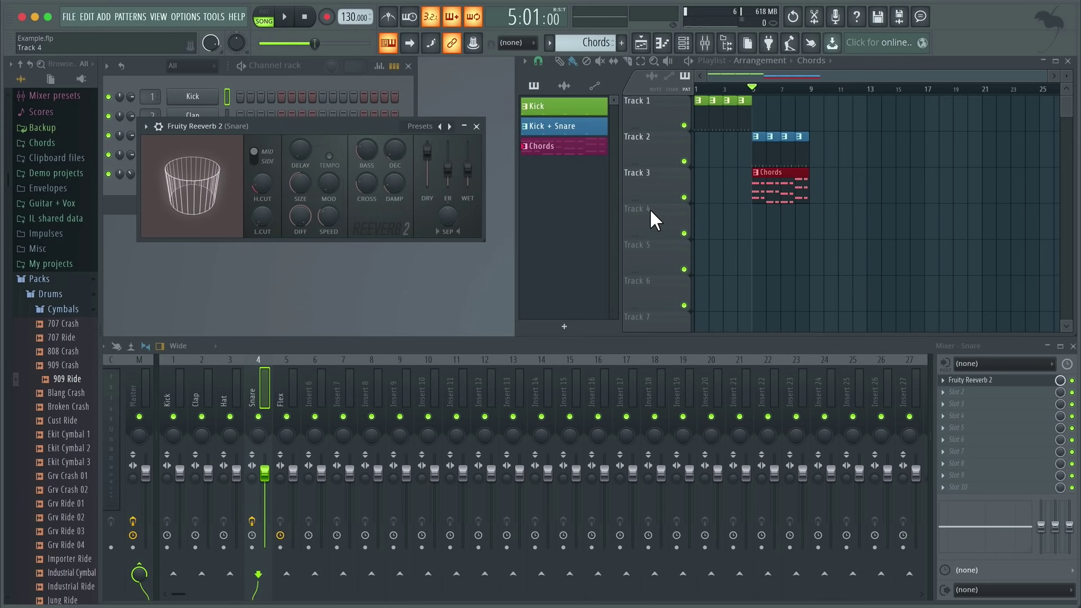
- Play the song to hear the reverb on the Snare track, try the track's high-band EQ slider, and close the Fruity Reeverb 2 window
{"action": "key", "text": "space"}
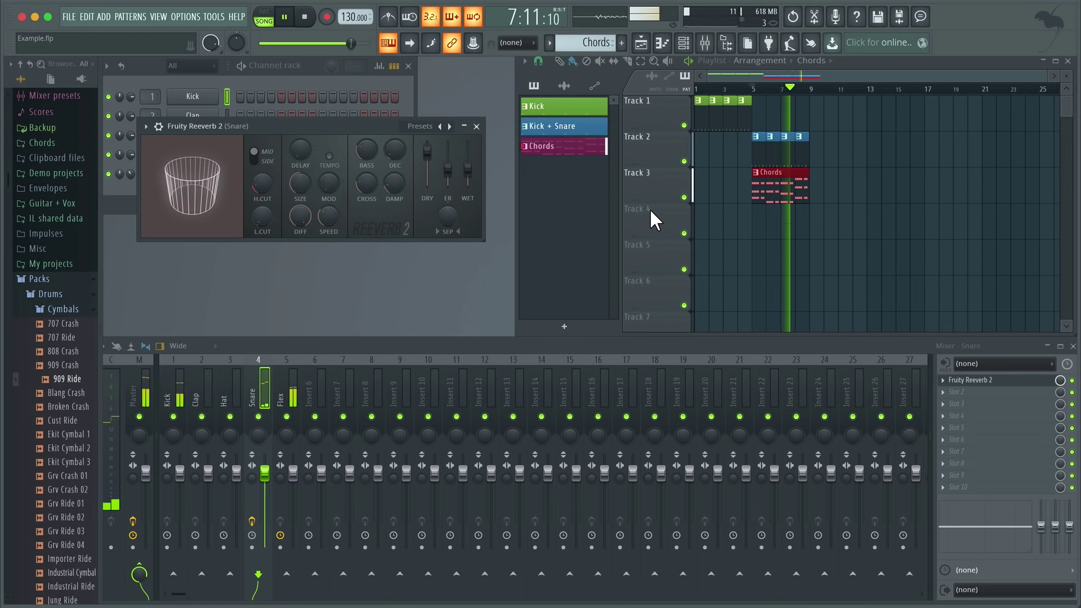
{"action": "key", "text": "space"}
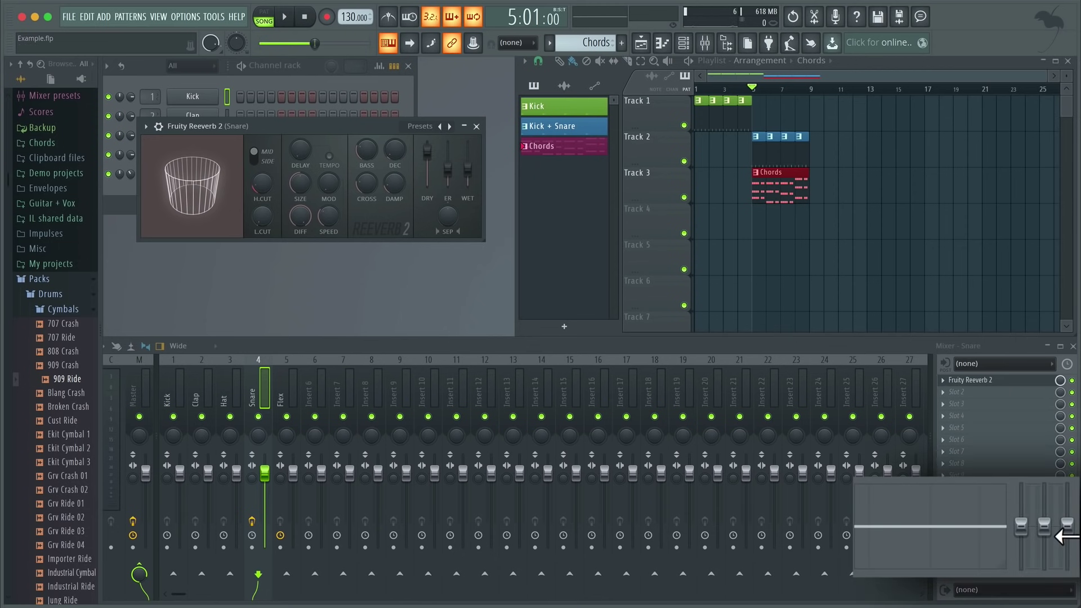
{"action": "key", "text": "space"}
{"action": "mouse_move", "coordinate": [1068, 527]}
{"action": "left_mouse_down"}
{"action": "mouse_move", "coordinate": [1067, 487]}
{"action": "mouse_move", "coordinate": [1067, 567]}
{"action": "mouse_move", "coordinate": [1067, 527]}
{"action": "left_mouse_up"}
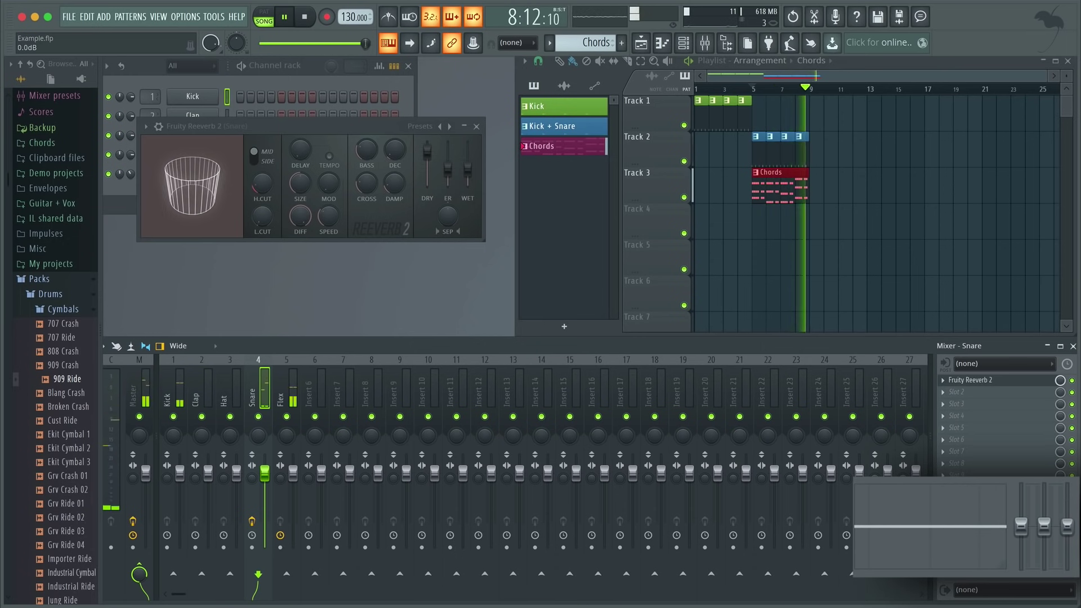
{"action": "key", "text": "space"}
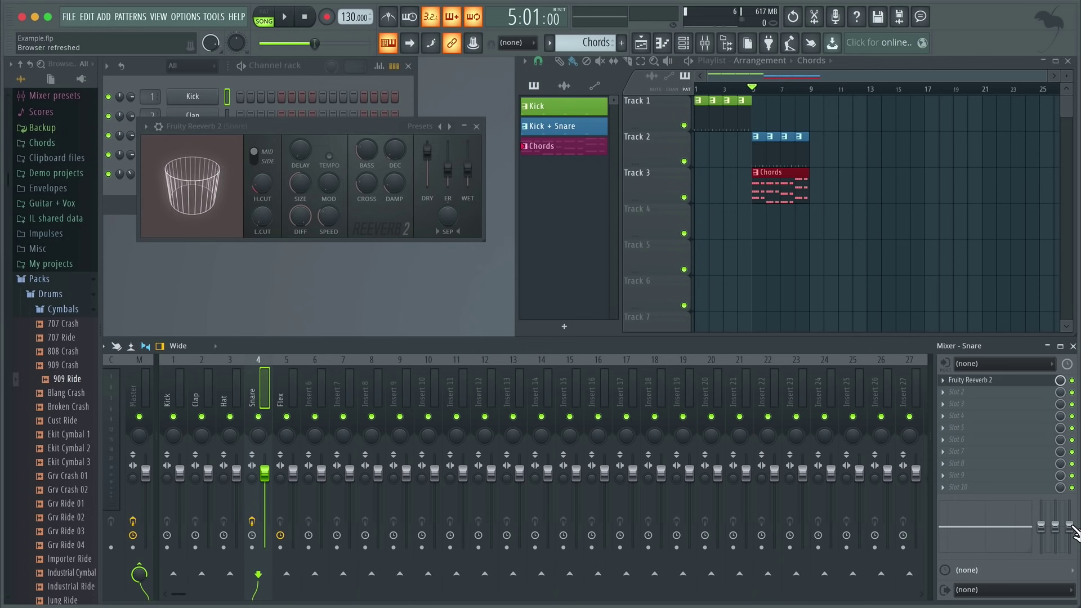
{"action": "left_click", "coordinate": [476, 127]}
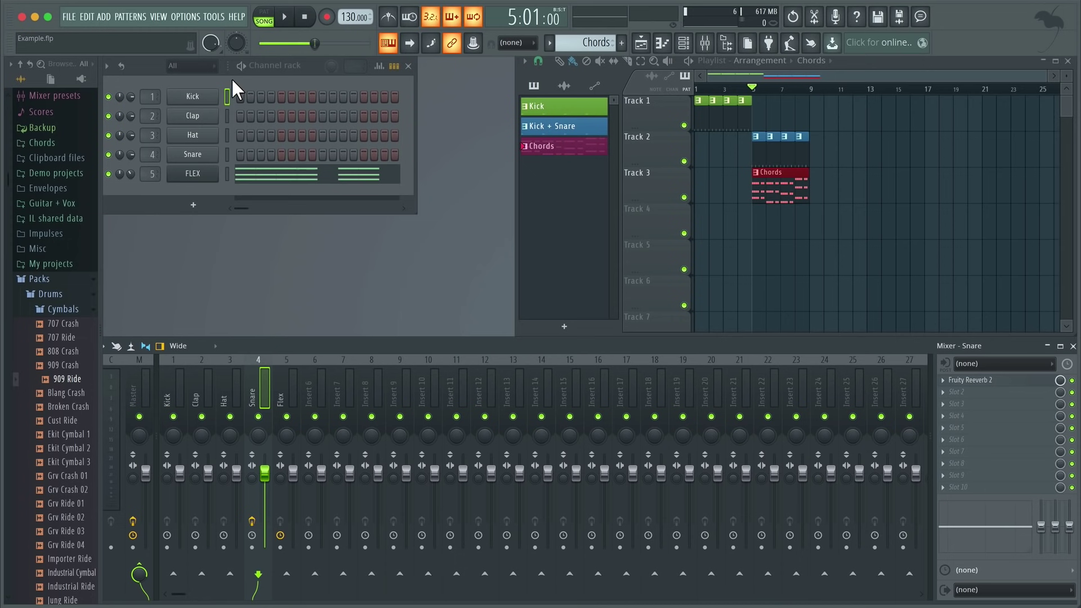
- Place a second Chords clip on Track 3 at bar 9, directly after the existing one
{"action": "left_click", "coordinate": [562, 127]}
{"action": "left_click", "coordinate": [565, 142]}
{"action": "left_click", "coordinate": [566, 127]}
{"action": "left_click", "coordinate": [564, 108]}
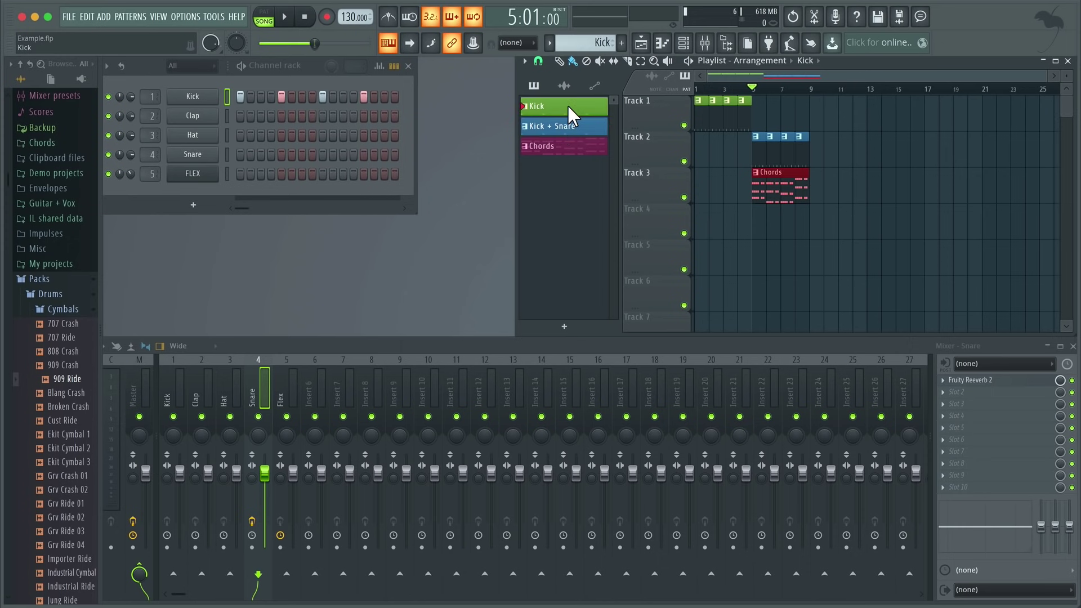
{"action": "left_click", "coordinate": [589, 143]}
{"action": "left_click", "coordinate": [822, 195]}
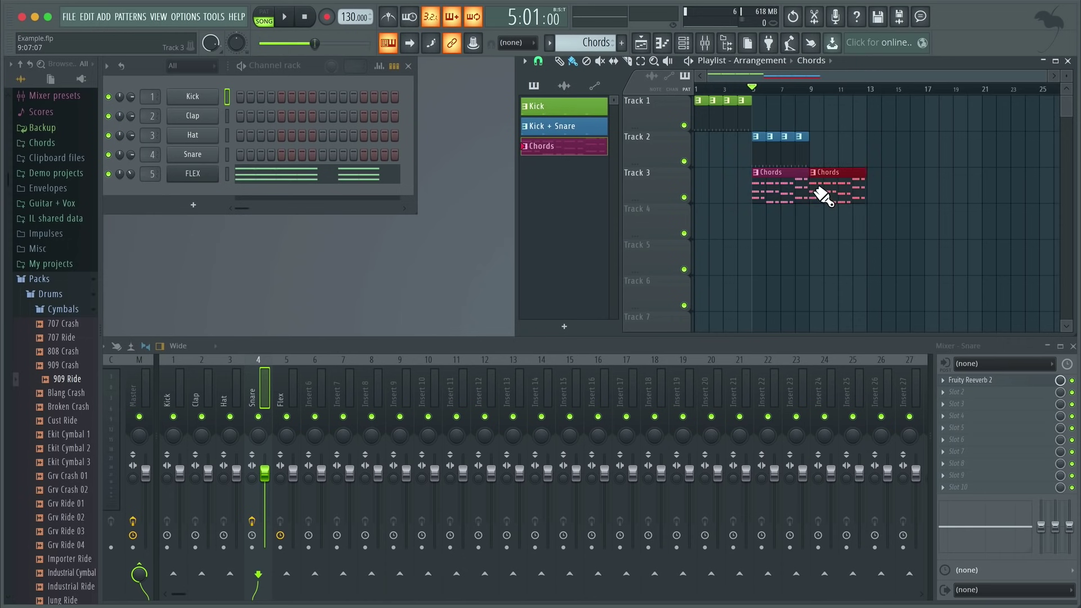
- Fill bars 9 to 12 of Track 2 with Kick + Snare clips
{"action": "left_click", "coordinate": [600, 131]}
{"action": "left_click", "coordinate": [823, 153]}
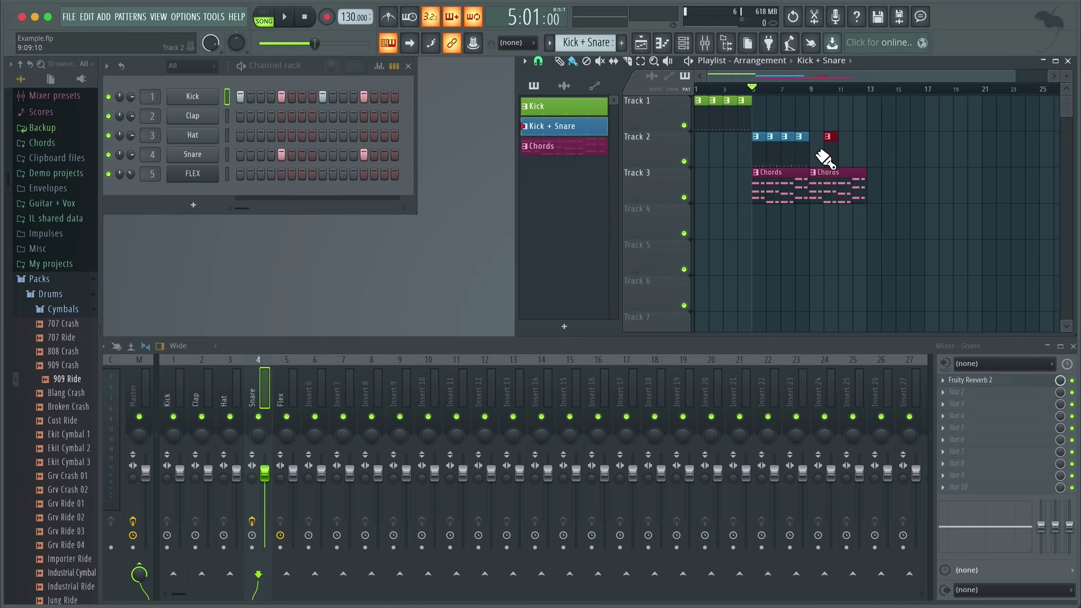
{"action": "left_click_drag", "start_coordinate": [817, 156], "coordinate": [862, 161]}
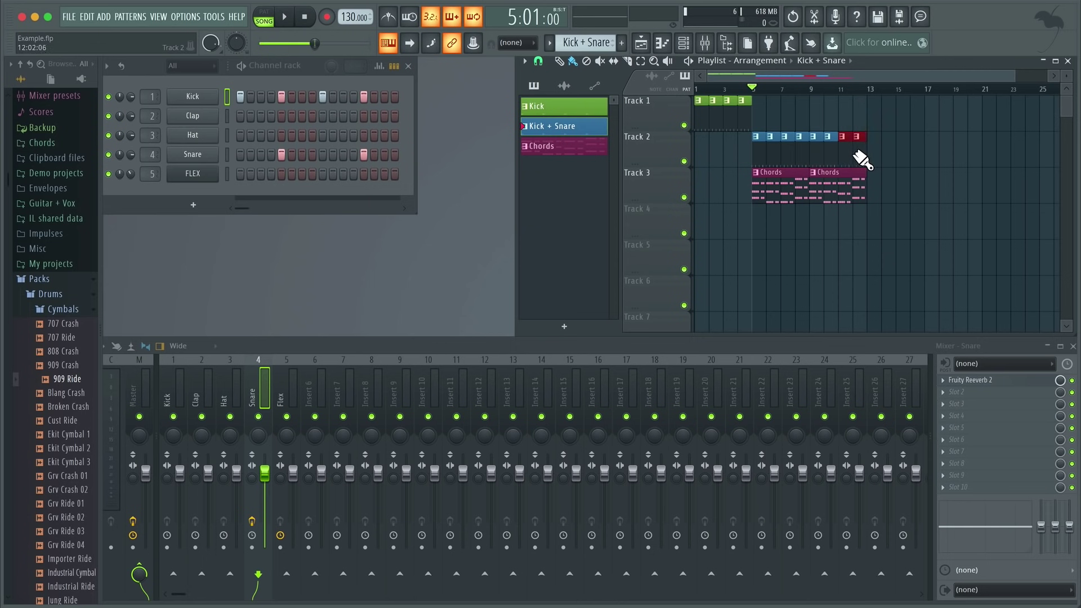
- Create a new pattern named Kick,Snare,hats with a purple colour
{"action": "left_click", "coordinate": [594, 104]}
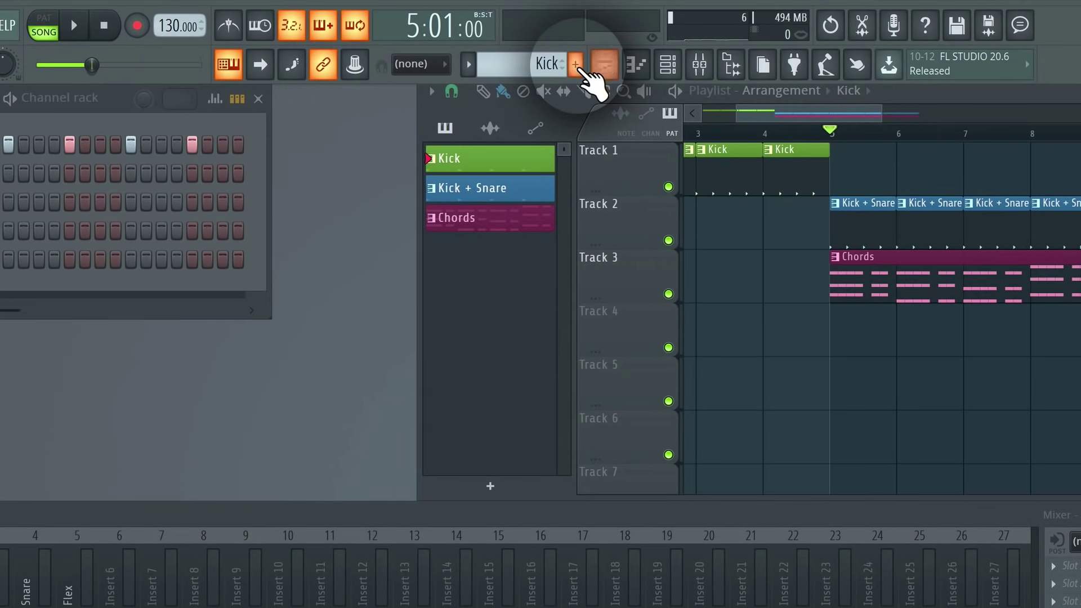
{"action": "left_click", "coordinate": [575, 66]}
{"action": "type", "text": "Kick,Snare,hats"}
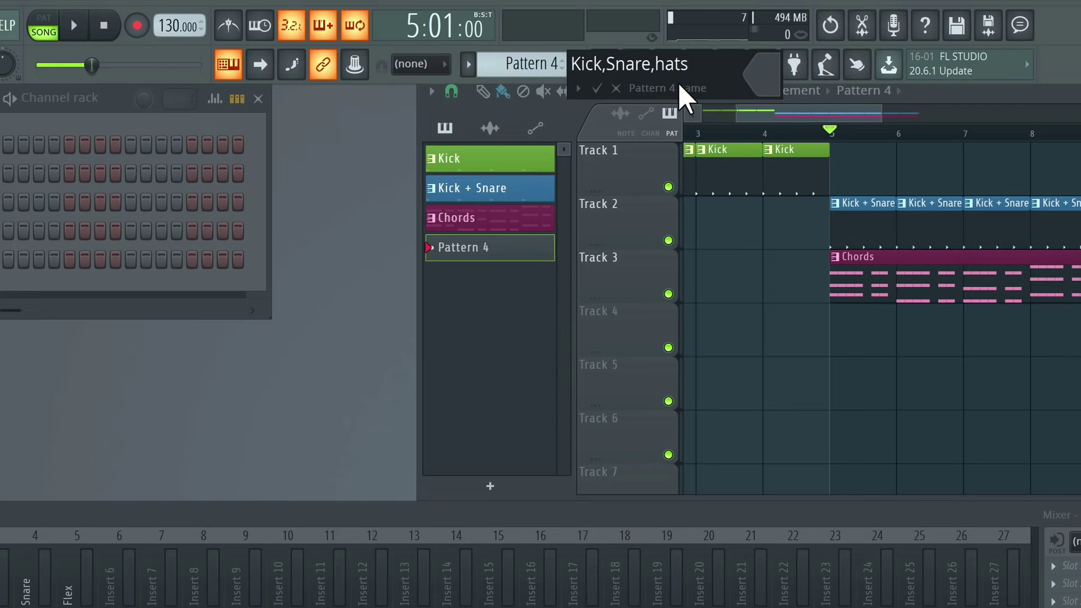
{"action": "left_click", "coordinate": [760, 80]}
{"action": "left_click", "coordinate": [931, 73]}
{"action": "key", "text": "Return"}
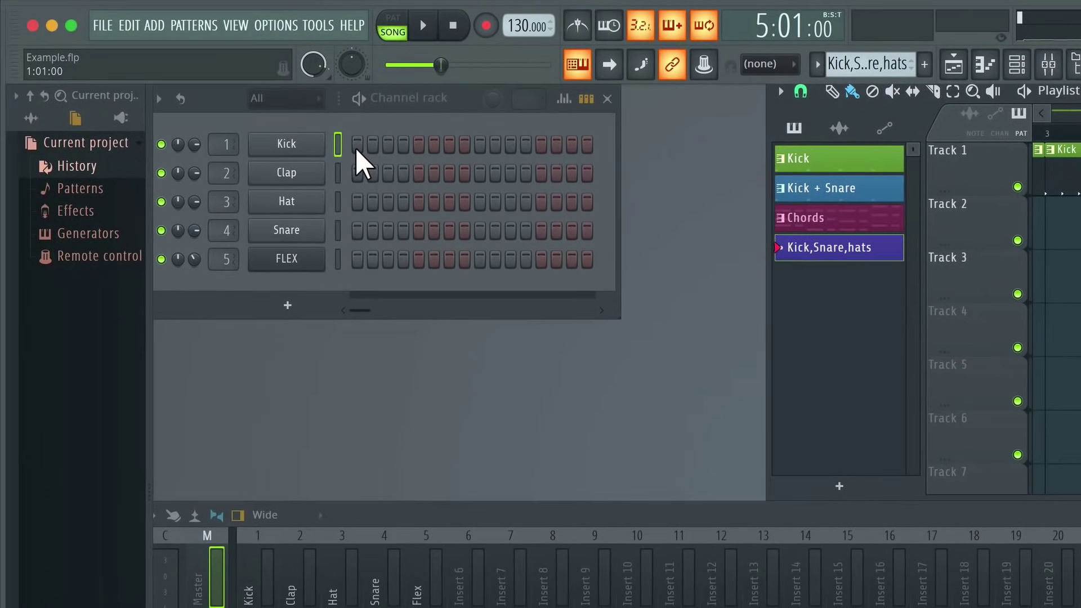
- Program kicks on steps 1, 5, 9 and 13, snares on steps 5 and 13, and hats on all 16 steps
{"action": "left_click", "coordinate": [357, 146]}
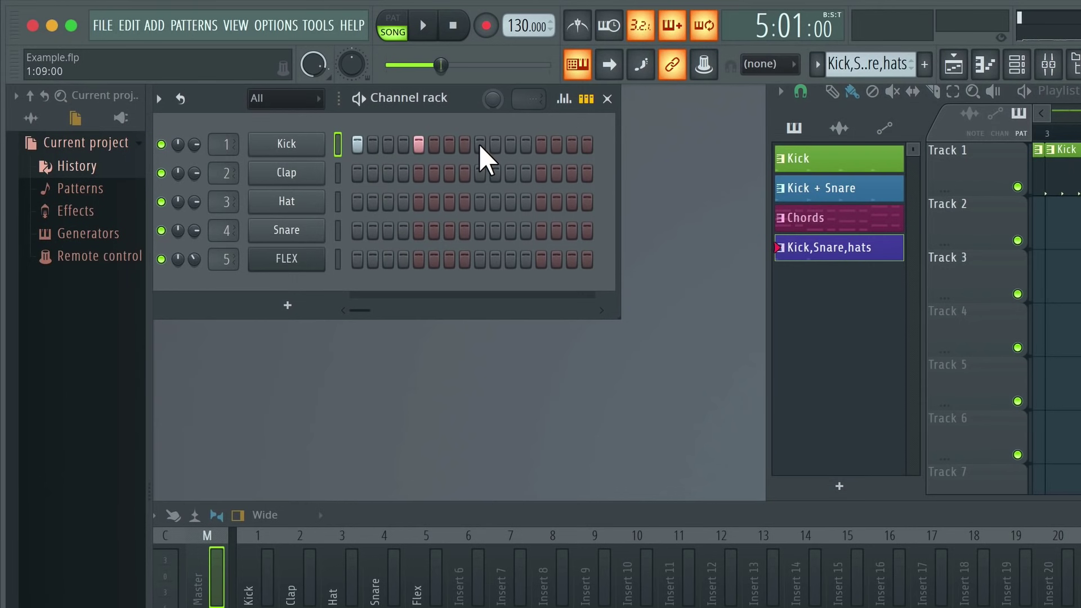
{"action": "left_click", "coordinate": [542, 145]}
{"action": "left_click", "coordinate": [419, 231]}
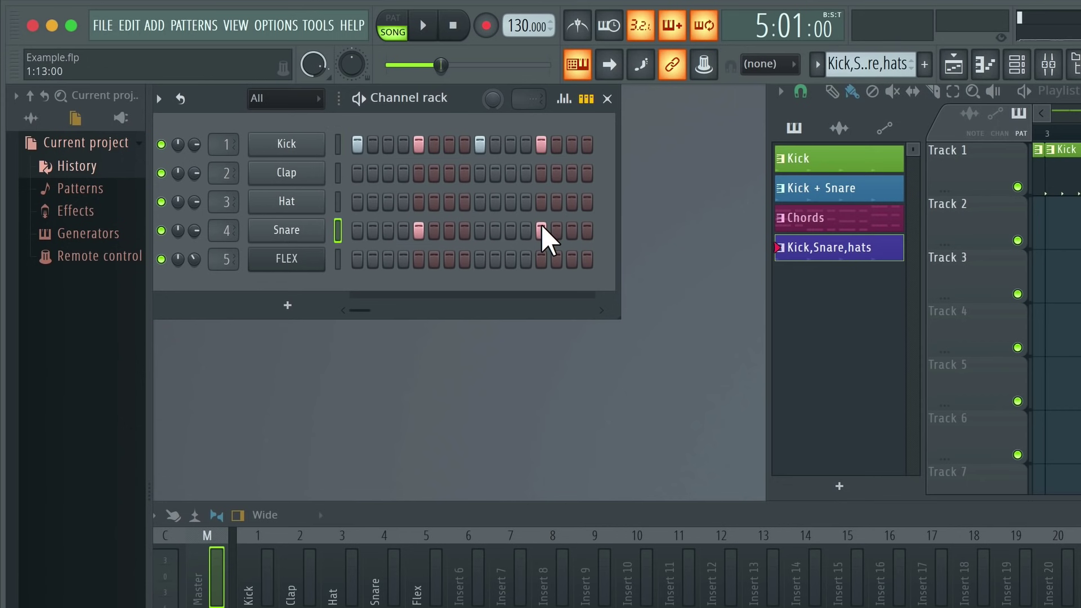
{"action": "left_click_drag", "start_coordinate": [360, 201], "coordinate": [569, 208]}
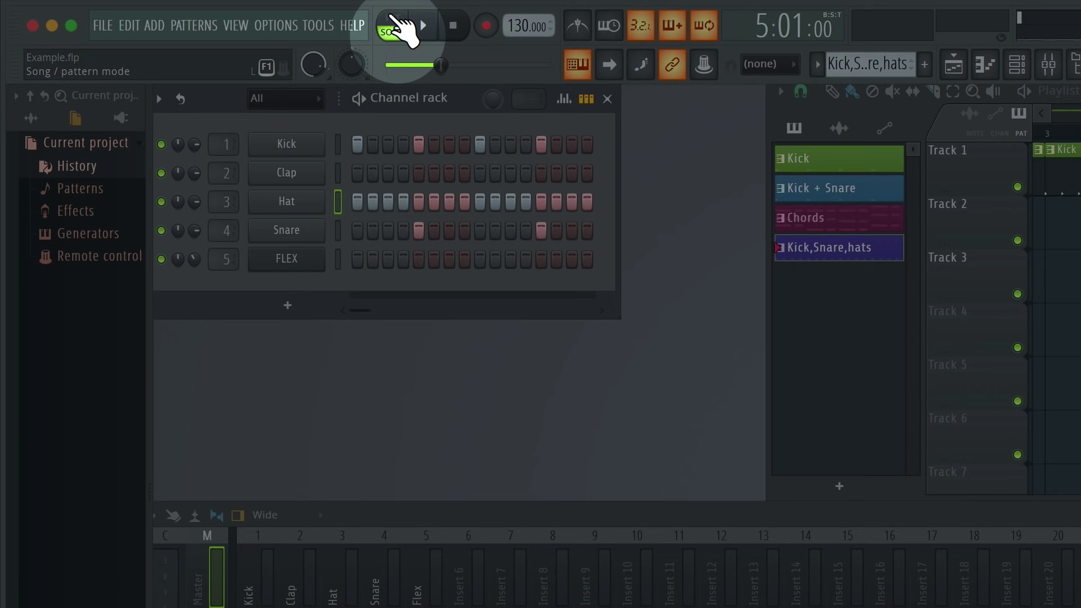
- Switch playback to pattern mode and listen to the Kick,Snare,hats pattern
{"action": "left_click", "coordinate": [392, 20]}
{"action": "left_click", "coordinate": [423, 26]}
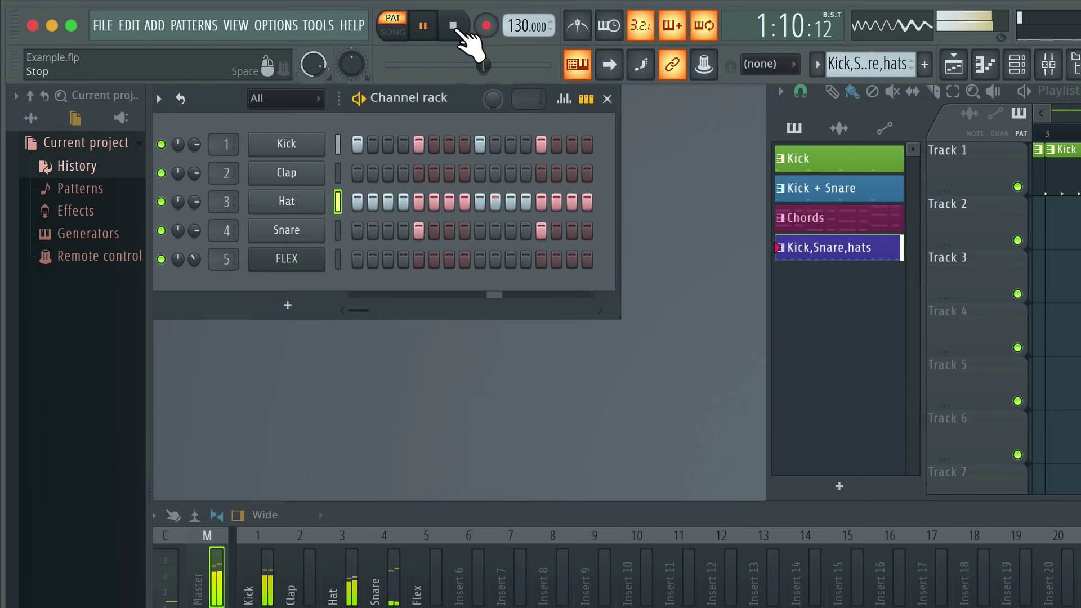
{"action": "left_click", "coordinate": [457, 29]}
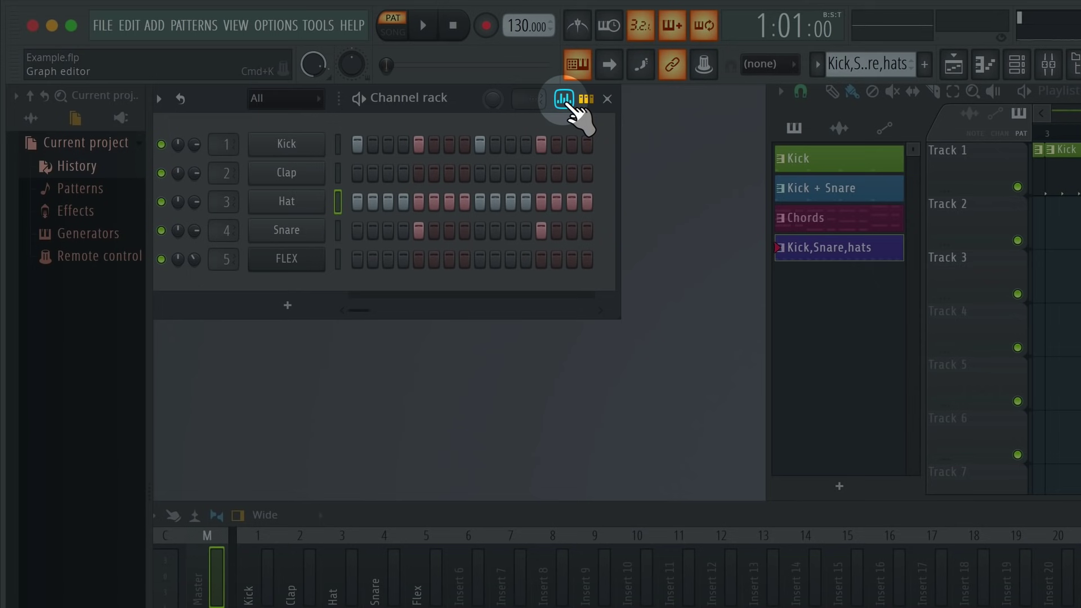
- Open the graph editor for the Hat channel and lower the velocity of every second hat step to about 65%
{"action": "left_click", "coordinate": [565, 100]}
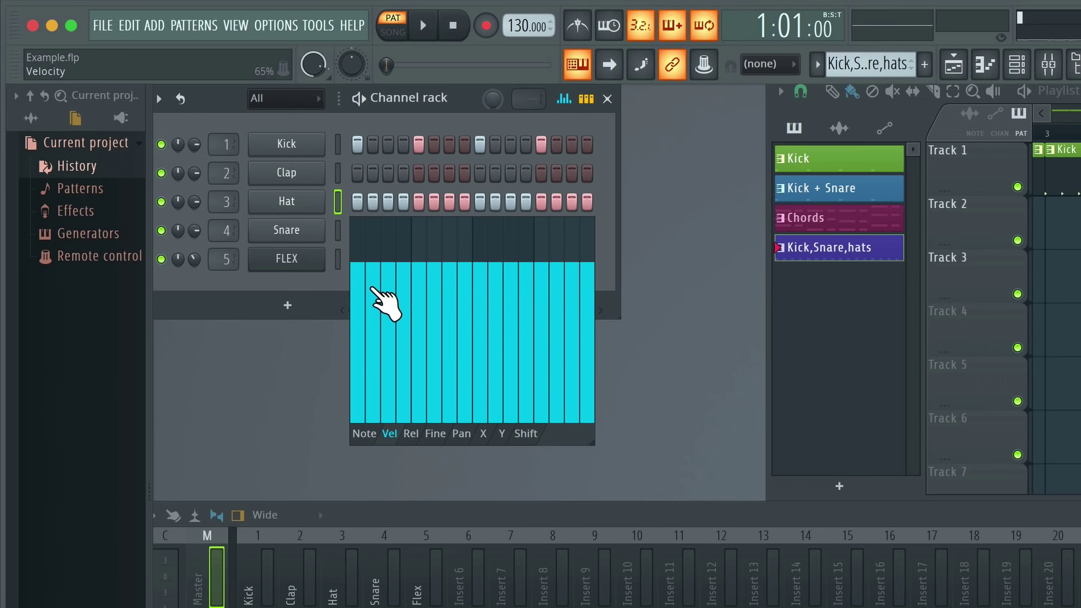
{"action": "left_click", "coordinate": [373, 290]}
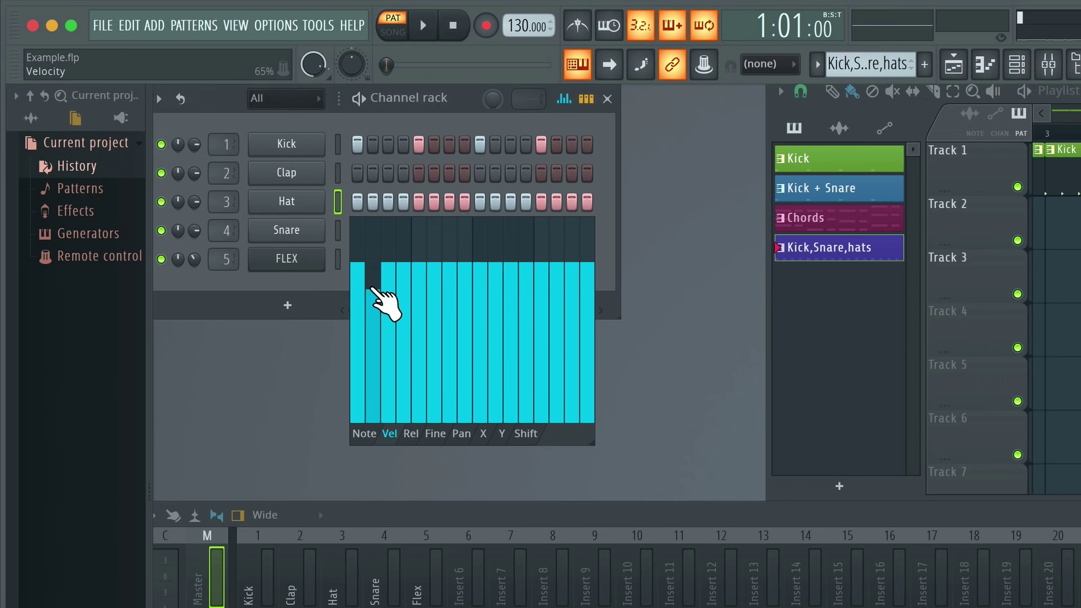
{"action": "left_click", "coordinate": [404, 292]}
{"action": "left_click", "coordinate": [434, 289]}
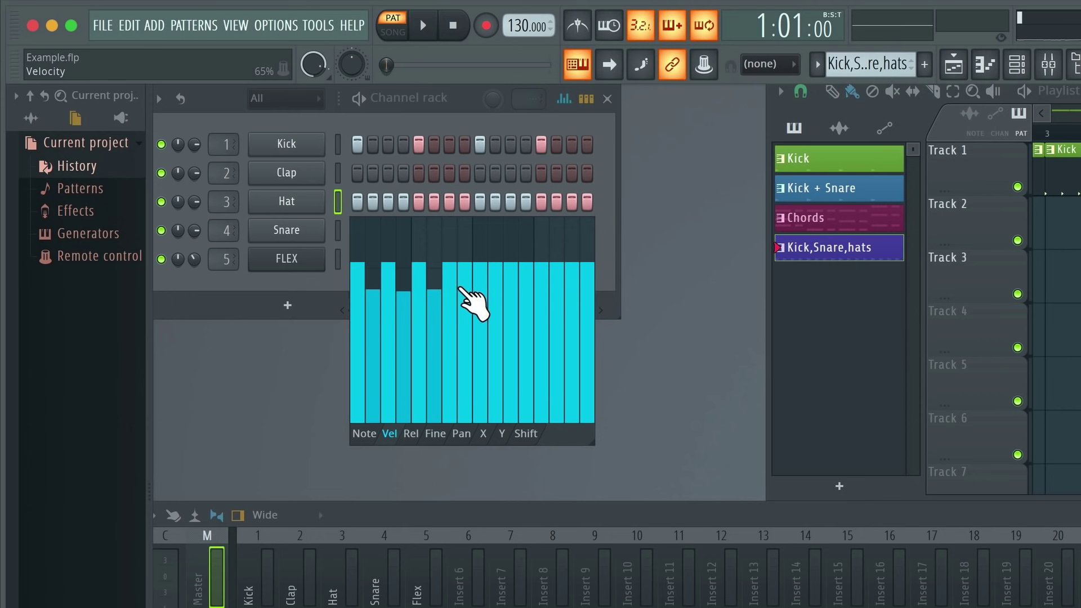
{"action": "left_click", "coordinate": [464, 291]}
{"action": "left_click", "coordinate": [496, 292]}
{"action": "left_click", "coordinate": [526, 294]}
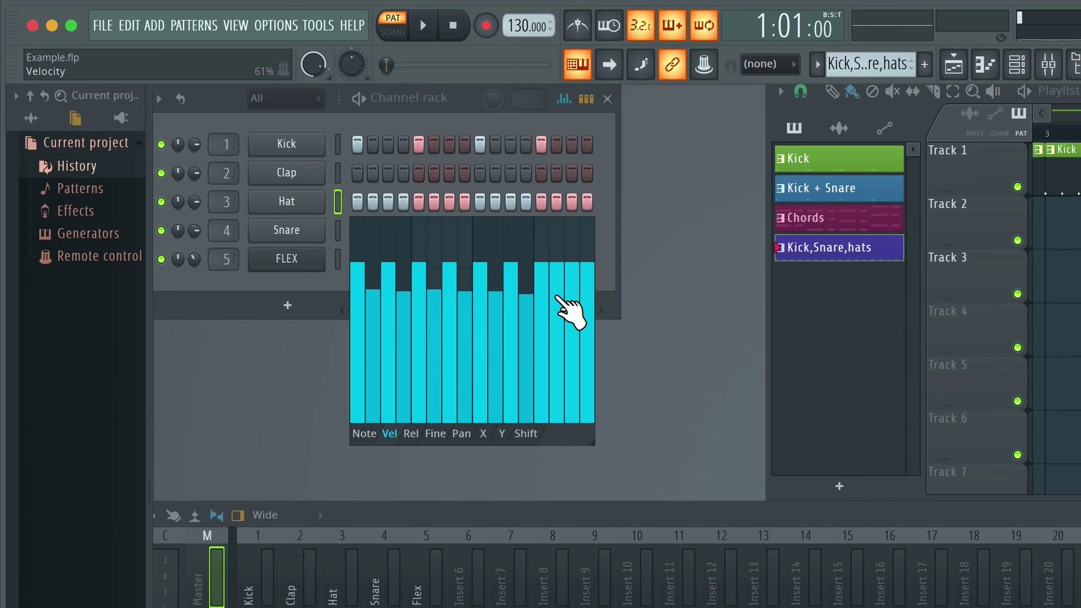
{"action": "left_click", "coordinate": [557, 298]}
{"action": "left_click", "coordinate": [587, 295]}
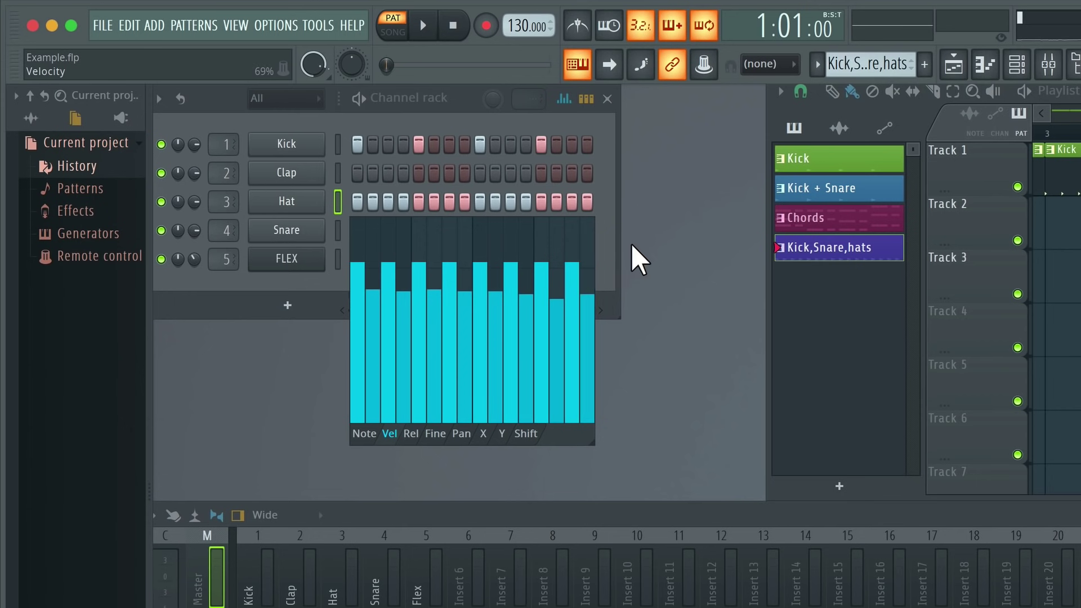
- Listen to the pattern with the varied hat velocities and close the graph editor
{"action": "key", "text": "space"}
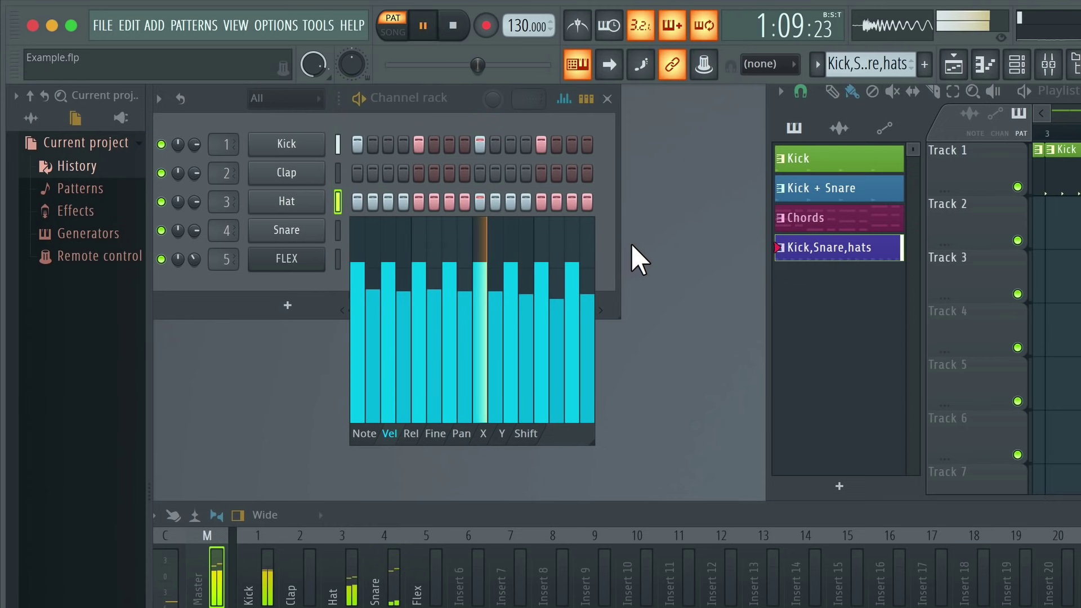
{"action": "key", "text": "space"}
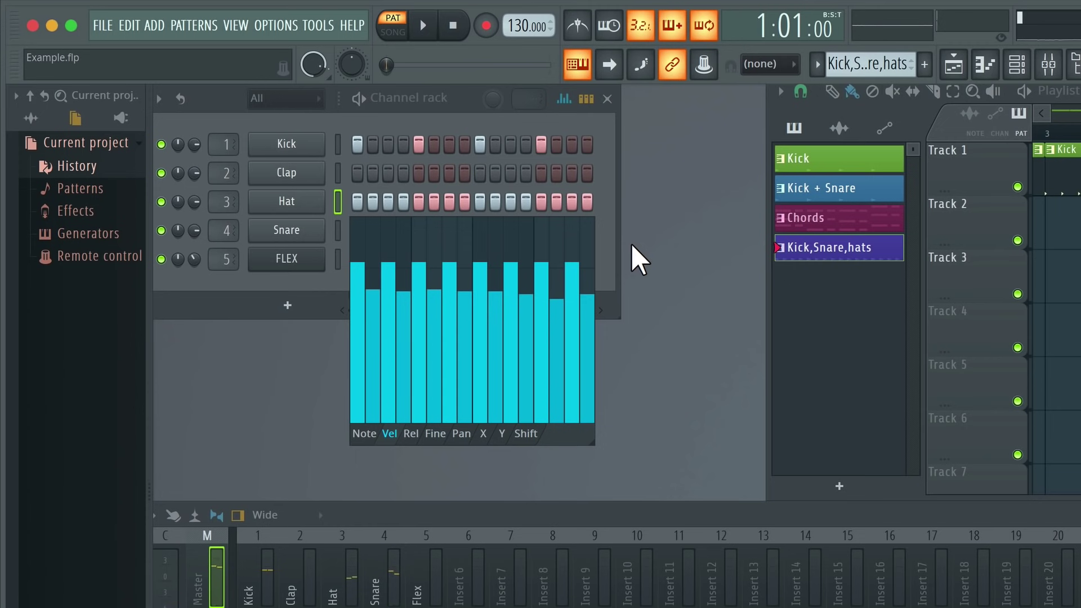
{"action": "left_click", "coordinate": [570, 105]}
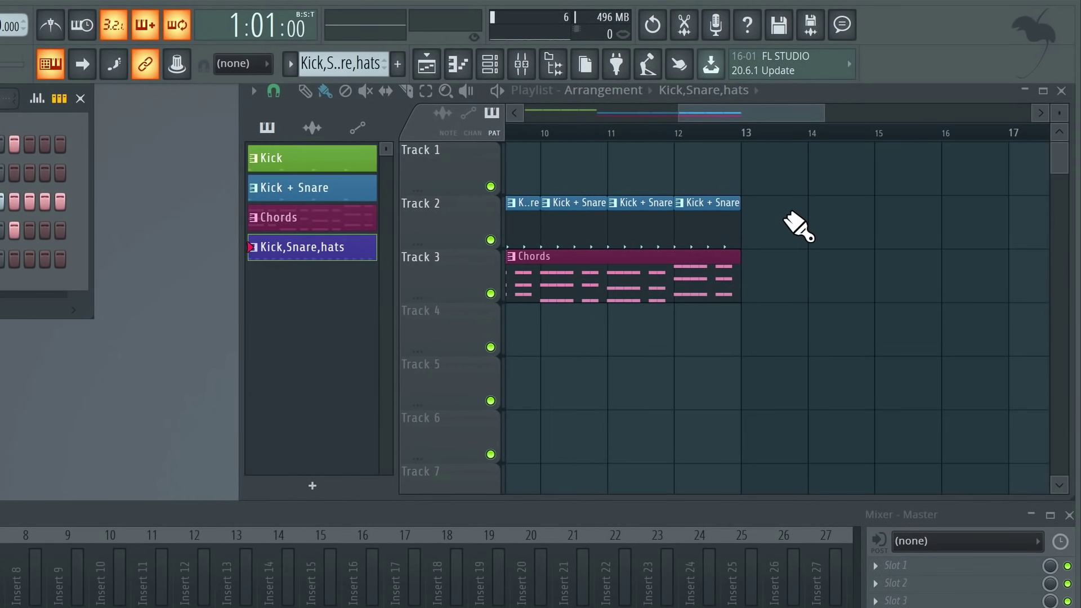
- Place Kick,Snare,hats clips on bars 13 to 16 of Track 2
{"action": "left_click", "coordinate": [773, 217]}
{"action": "left_click", "coordinate": [751, 216]}
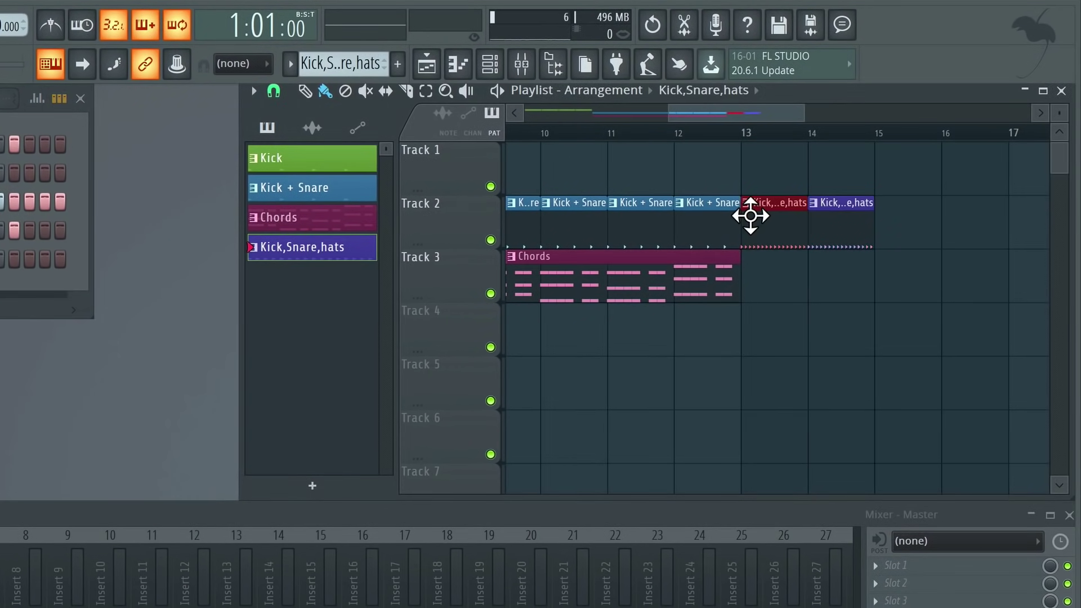
{"action": "left_click", "coordinate": [895, 221]}
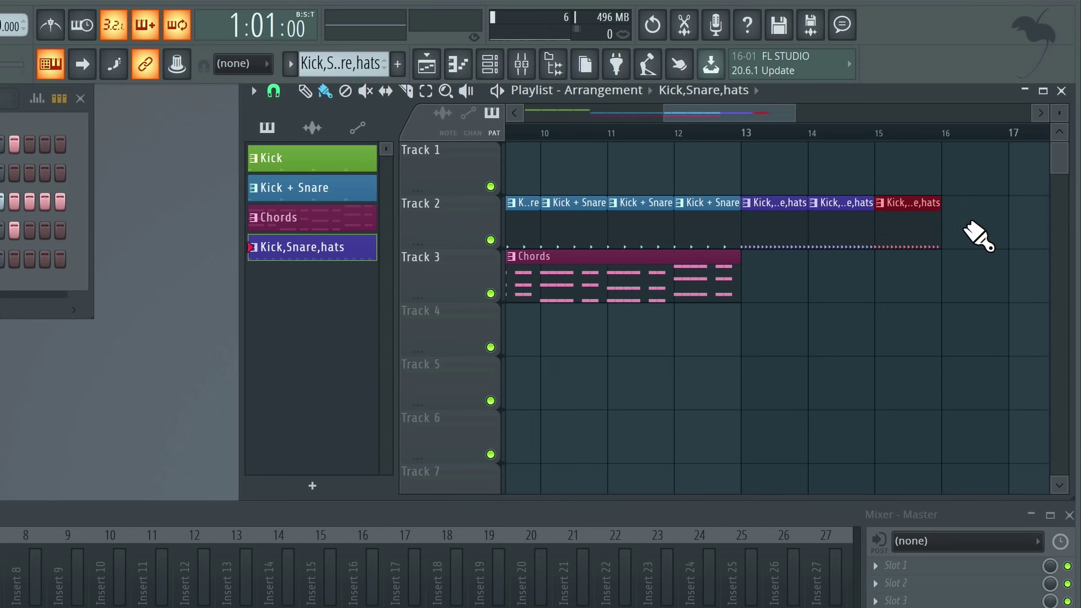
{"action": "left_click", "coordinate": [957, 221]}
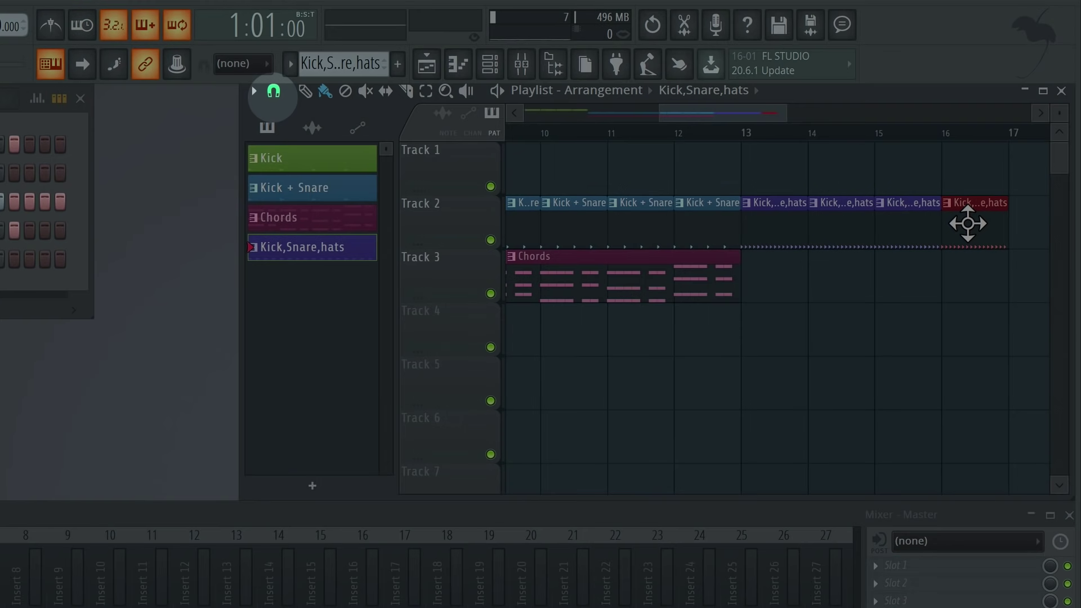
- Set the Playlist snap to (none) and place three freely positioned Kick,Snare,hats clips on Track 3 after the Chords clips
{"action": "left_click", "coordinate": [274, 92]}
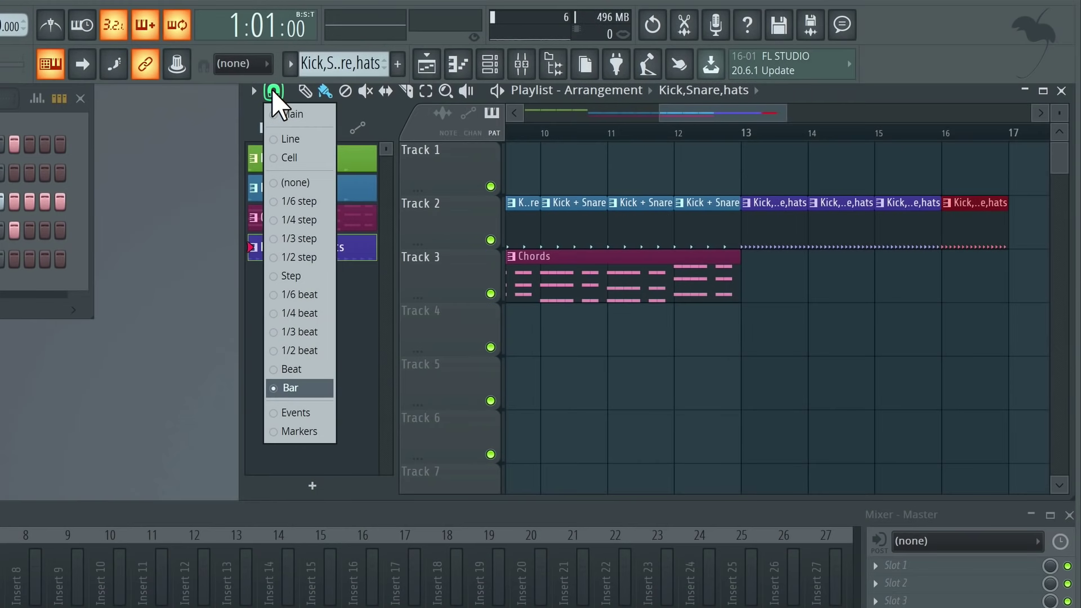
{"action": "left_click", "coordinate": [293, 183]}
{"action": "left_click", "coordinate": [797, 274]}
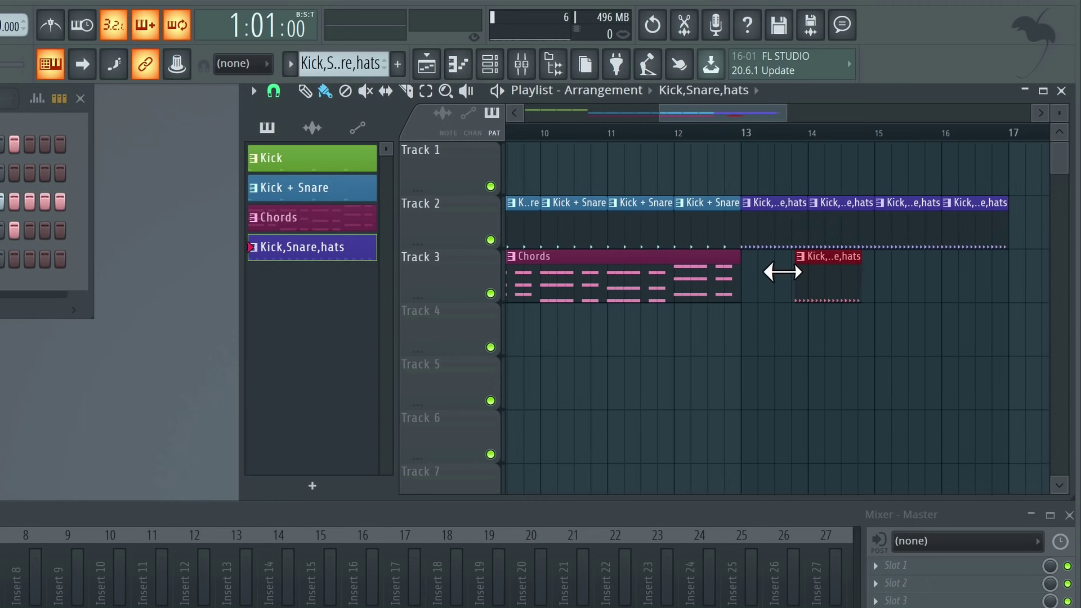
{"action": "left_click", "coordinate": [876, 269]}
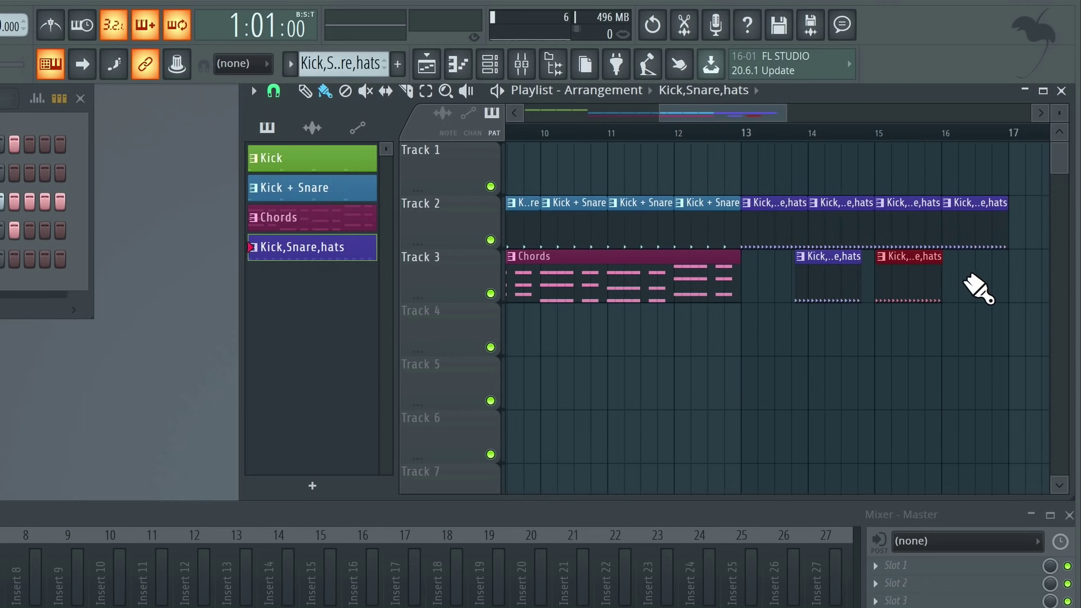
{"action": "left_click", "coordinate": [971, 276]}
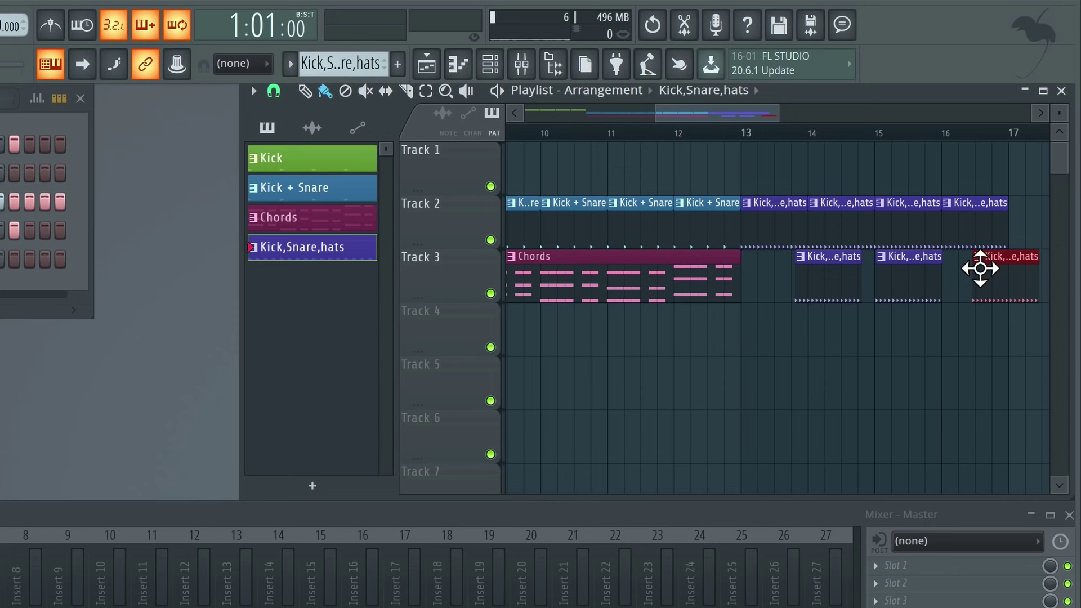
{"action": "scroll", "coordinate": [843, 259], "scroll_direction": "up", "scroll_amount": 10}
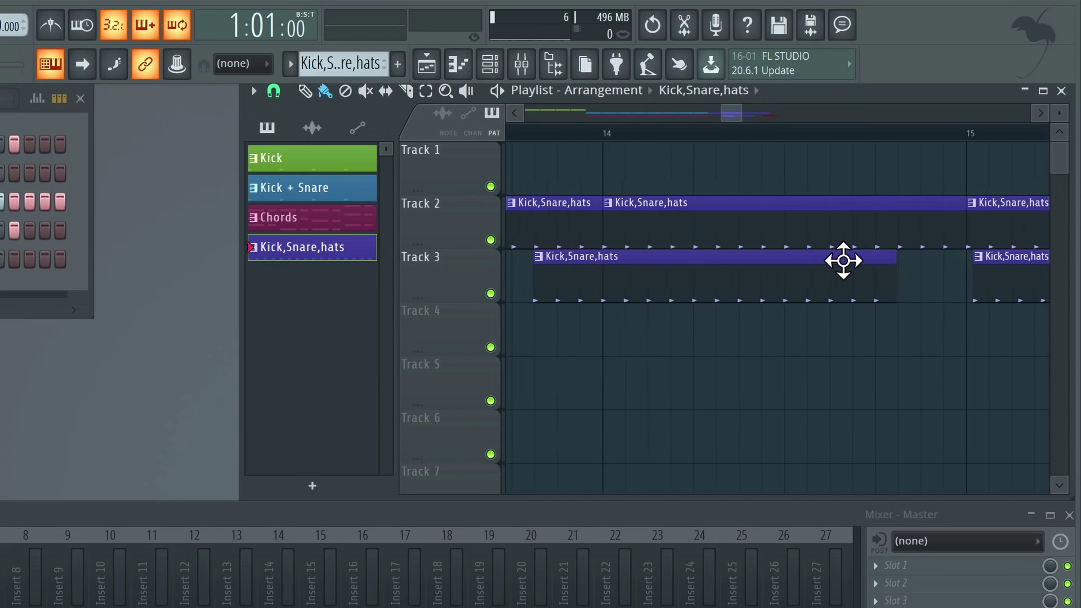
{"action": "scroll", "coordinate": [979, 299], "scroll_direction": "right", "scroll_amount": 1}
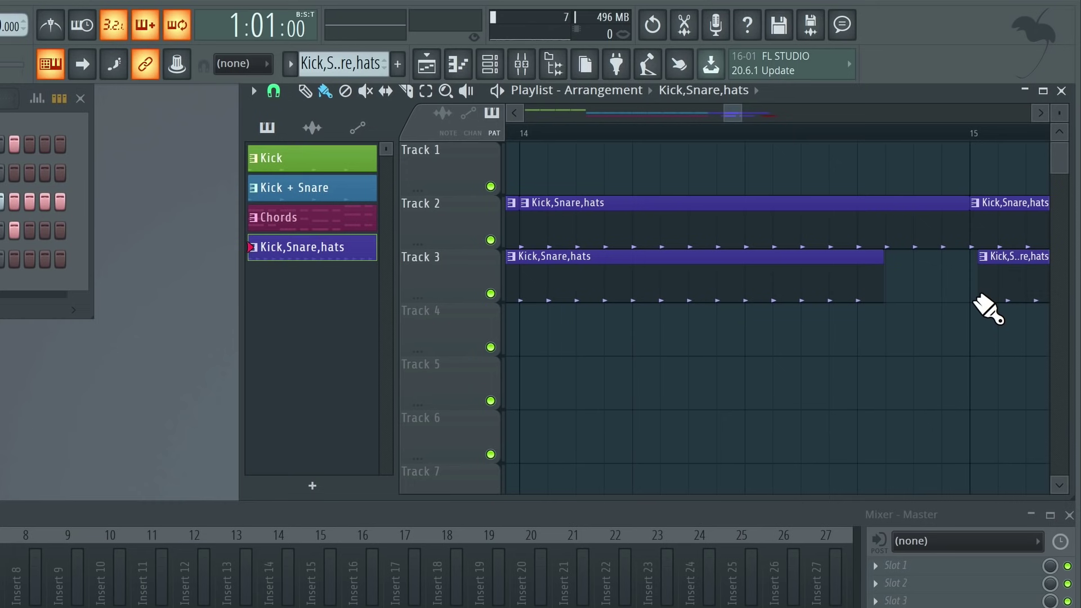
{"action": "scroll", "coordinate": [988, 310], "scroll_direction": "down", "scroll_amount": 8}
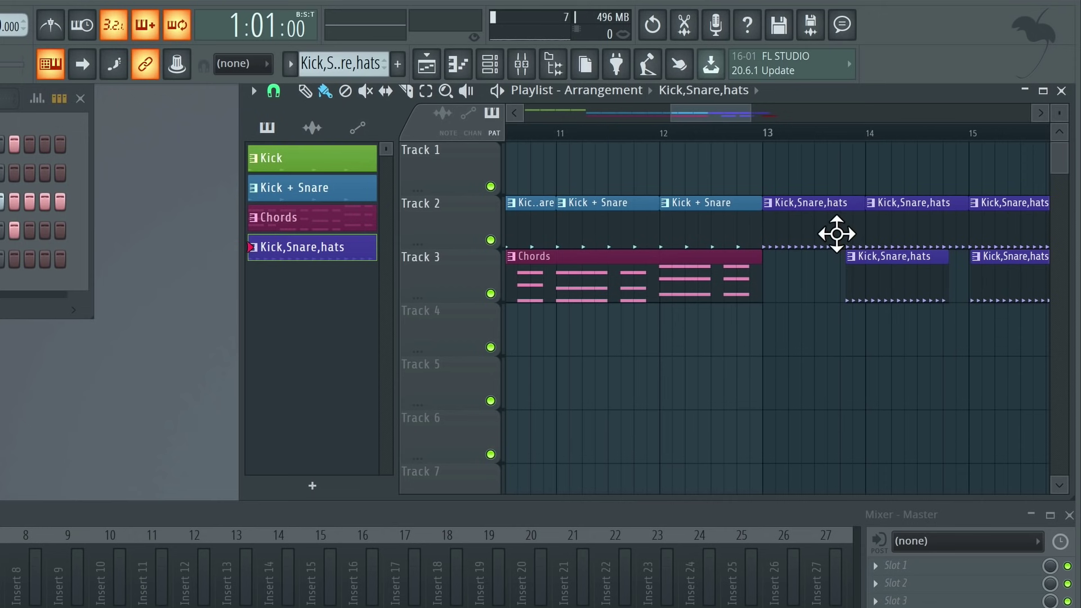
- Set the Playlist snap to Bar and delete the three freely placed Kick,Snare,hats clips from Track 3
{"action": "left_click", "coordinate": [273, 92]}
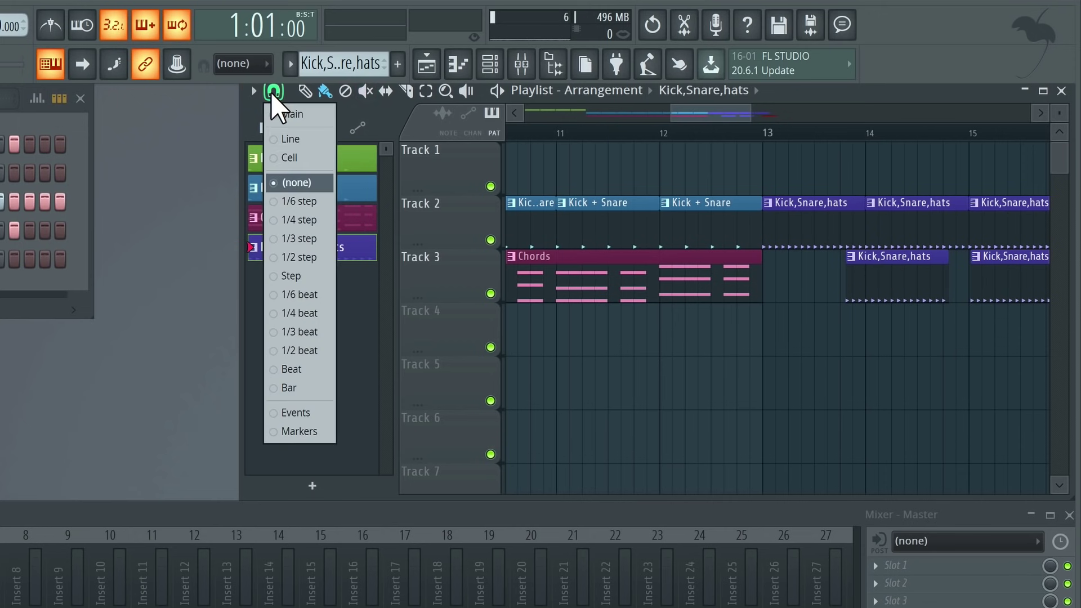
{"action": "left_click", "coordinate": [308, 386]}
{"action": "scroll", "coordinate": [879, 263], "scroll_direction": "right", "scroll_amount": 4}
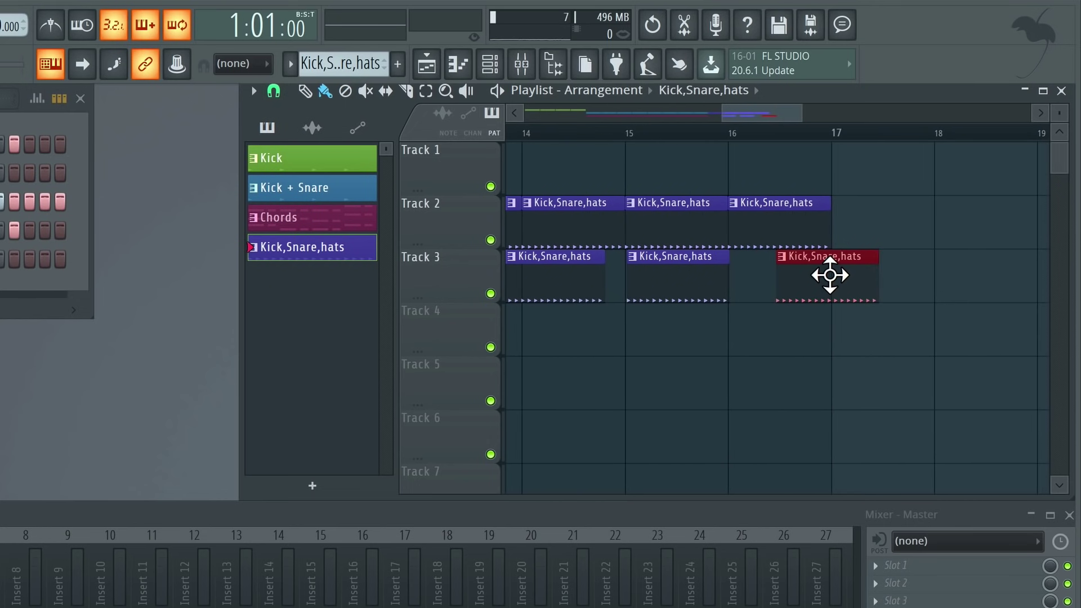
{"action": "right_click", "coordinate": [830, 275]}
{"action": "right_click", "coordinate": [670, 282]}
{"action": "right_click", "coordinate": [537, 278]}
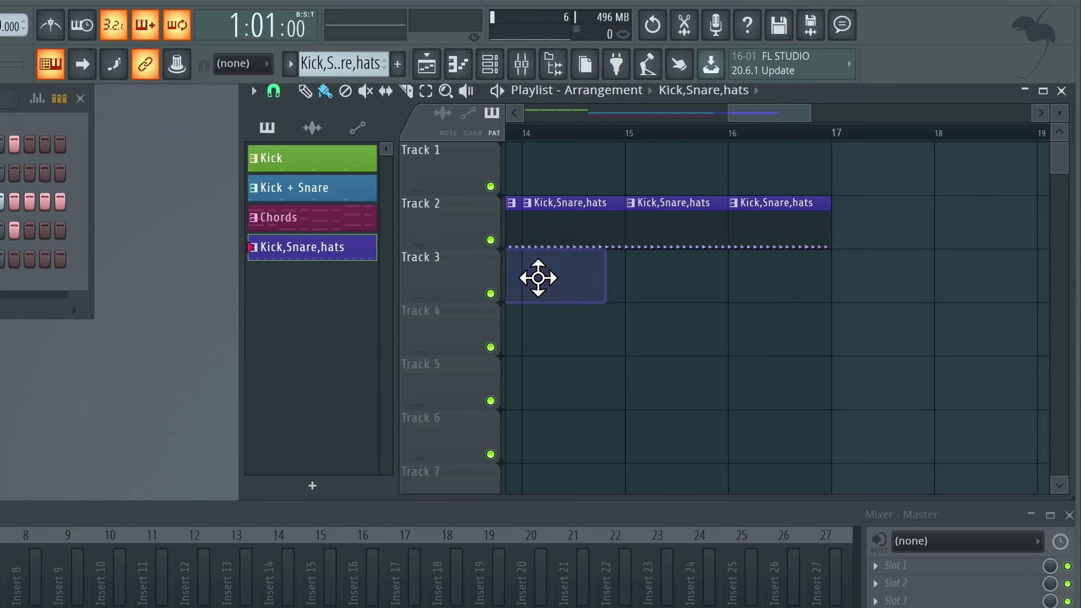
- Play the arrangement from bar 13 to hear the Kick,Snare,hats clips, and stop playback
{"action": "scroll", "coordinate": [586, 301], "scroll_direction": "down", "scroll_amount": 3}
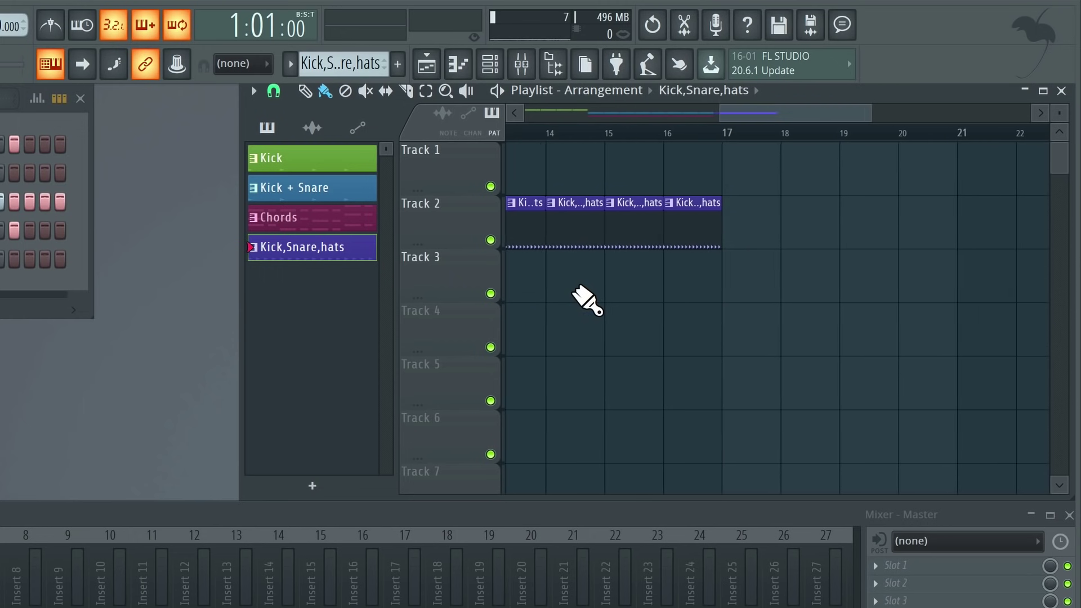
{"action": "scroll", "coordinate": [586, 302], "scroll_direction": "left", "scroll_amount": 6}
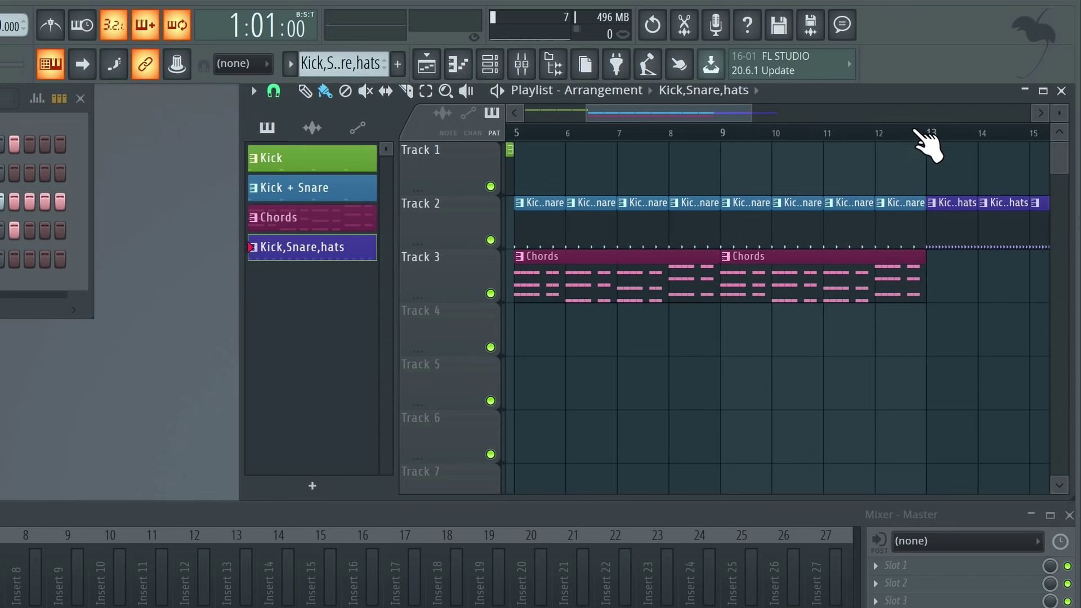
{"action": "left_click", "coordinate": [932, 131]}
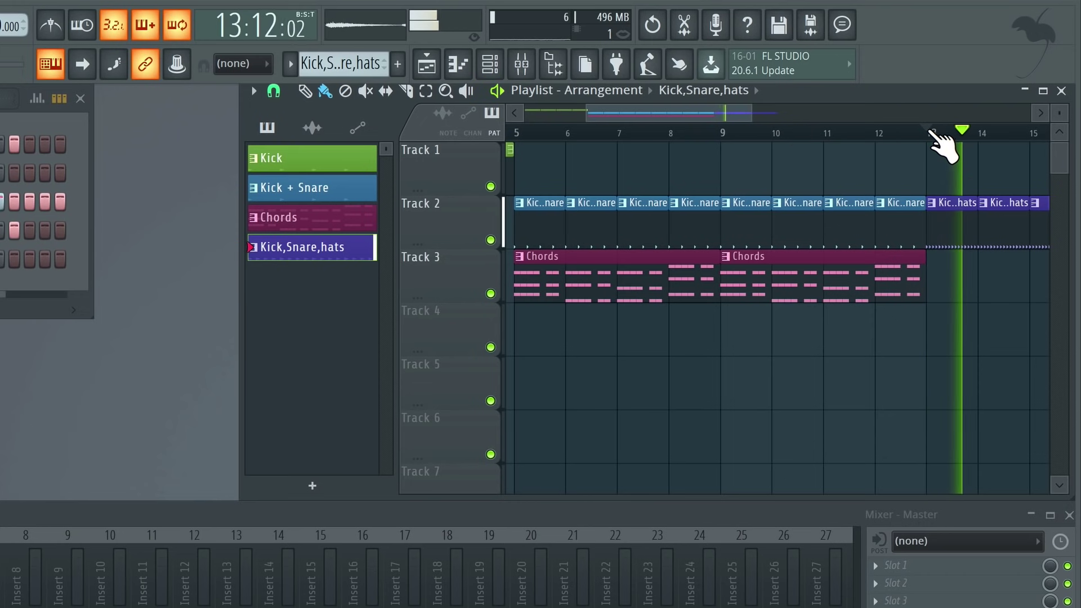
{"action": "key", "text": "space"}
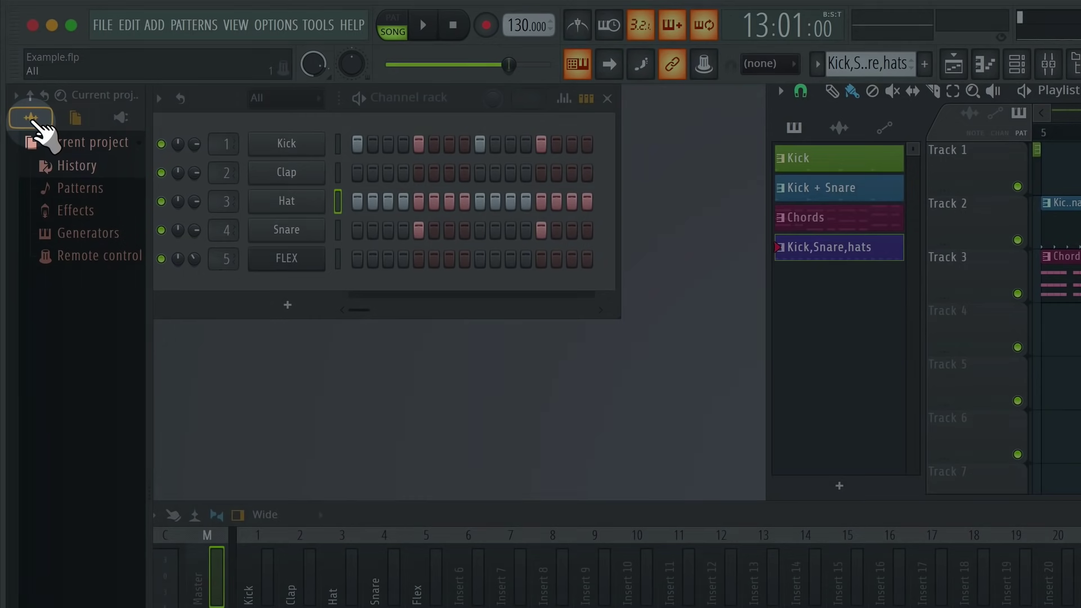
- Show all browser content and open the Kicks folder within the Drums packs
{"action": "left_click", "coordinate": [33, 118]}
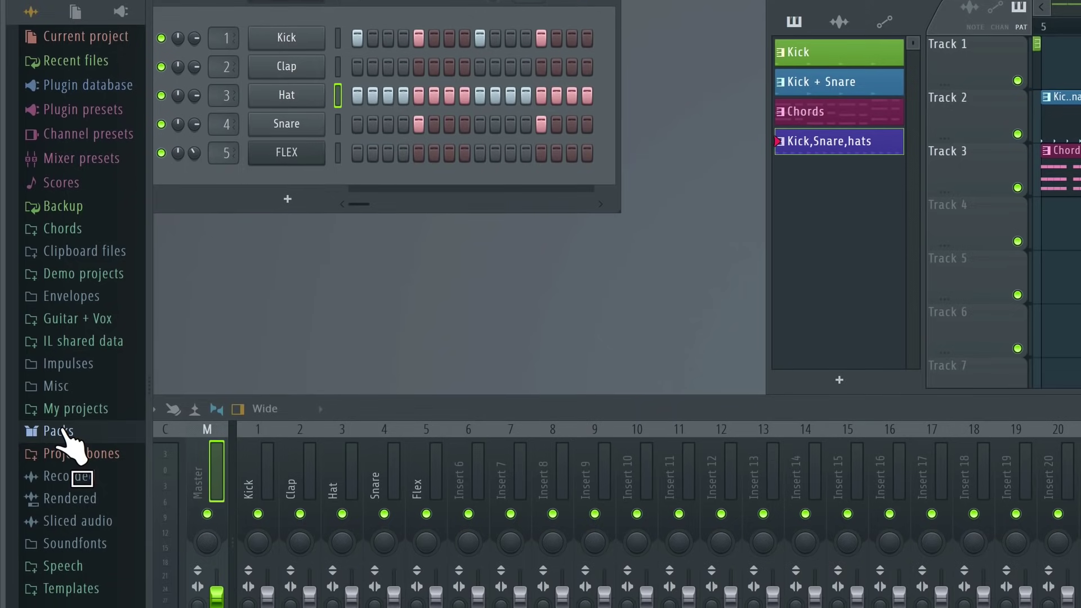
{"action": "left_click", "coordinate": [57, 467]}
{"action": "left_click", "coordinate": [65, 386]}
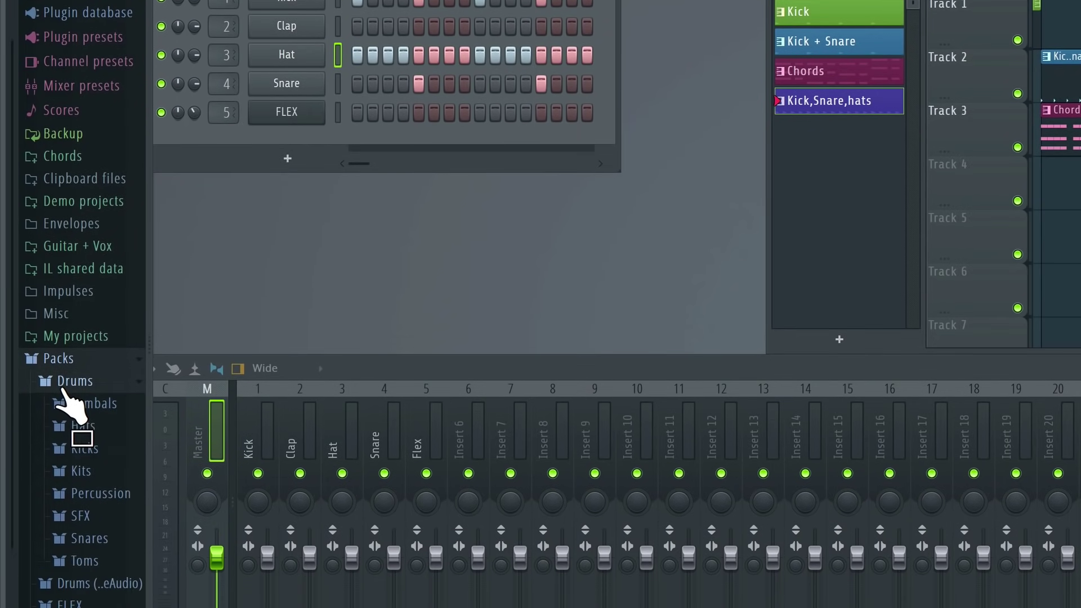
{"action": "scroll", "coordinate": [72, 405], "scroll_direction": "down", "scroll_amount": 2}
{"action": "left_click", "coordinate": [90, 345]}
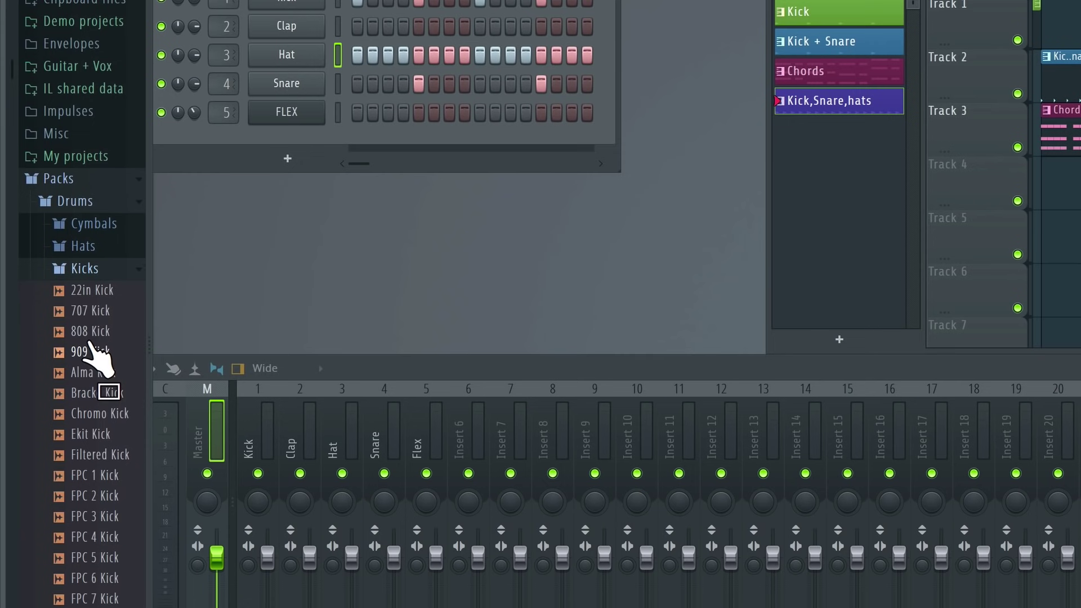
- Audition several kick samples from the Kicks folder
{"action": "scroll", "coordinate": [93, 354], "scroll_direction": "down", "scroll_amount": 9}
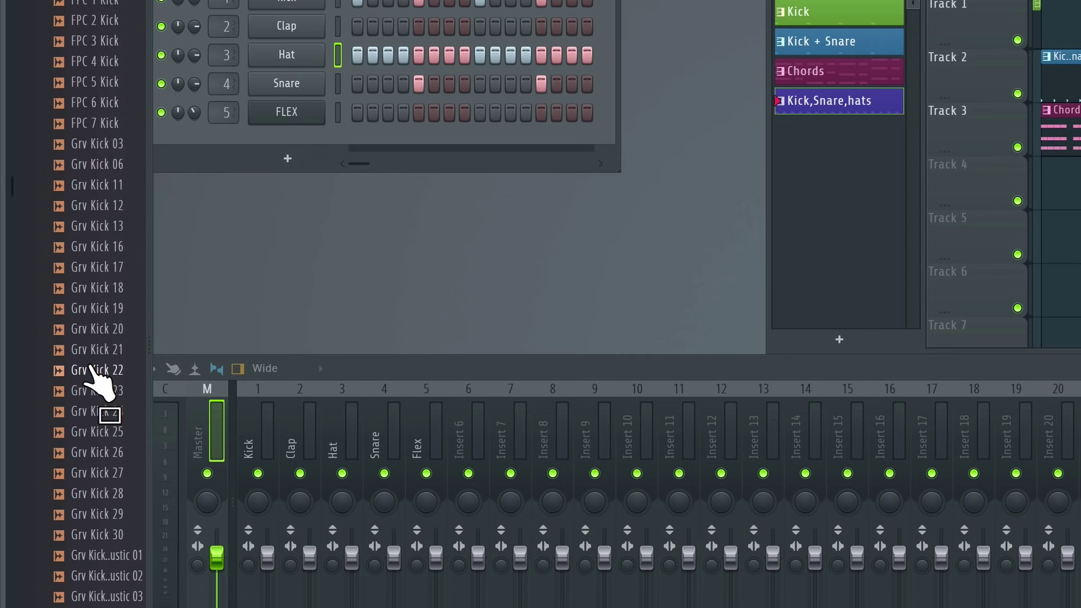
{"action": "scroll", "coordinate": [96, 385], "scroll_direction": "down", "scroll_amount": 3}
{"action": "left_click", "coordinate": [106, 454]}
{"action": "scroll", "coordinate": [106, 464], "scroll_direction": "down", "scroll_amount": 2}
{"action": "left_click", "coordinate": [102, 460]}
{"action": "scroll", "coordinate": [102, 461], "scroll_direction": "down", "scroll_amount": 2}
{"action": "left_click", "coordinate": [102, 460]}
{"action": "scroll", "coordinate": [102, 460], "scroll_direction": "down", "scroll_amount": 2}
{"action": "scroll", "coordinate": [103, 464], "scroll_direction": "down", "scroll_amount": 2}
- Replace the Kick channel's sample with Minimal Kick 18
{"action": "left_click", "coordinate": [104, 473]}
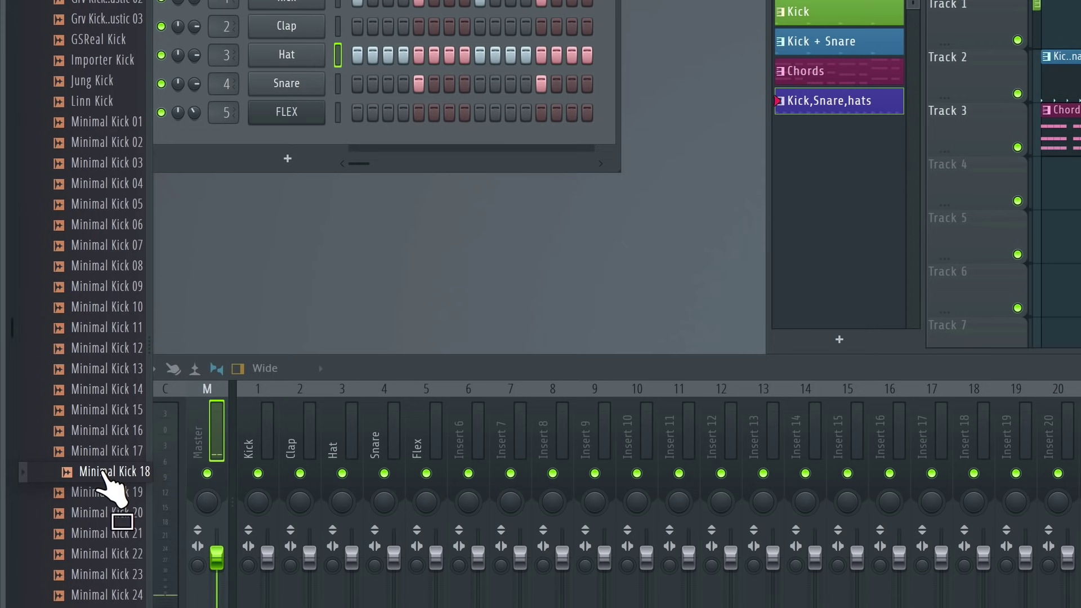
{"action": "left_click_drag", "start_coordinate": [106, 476], "coordinate": [257, 68]}
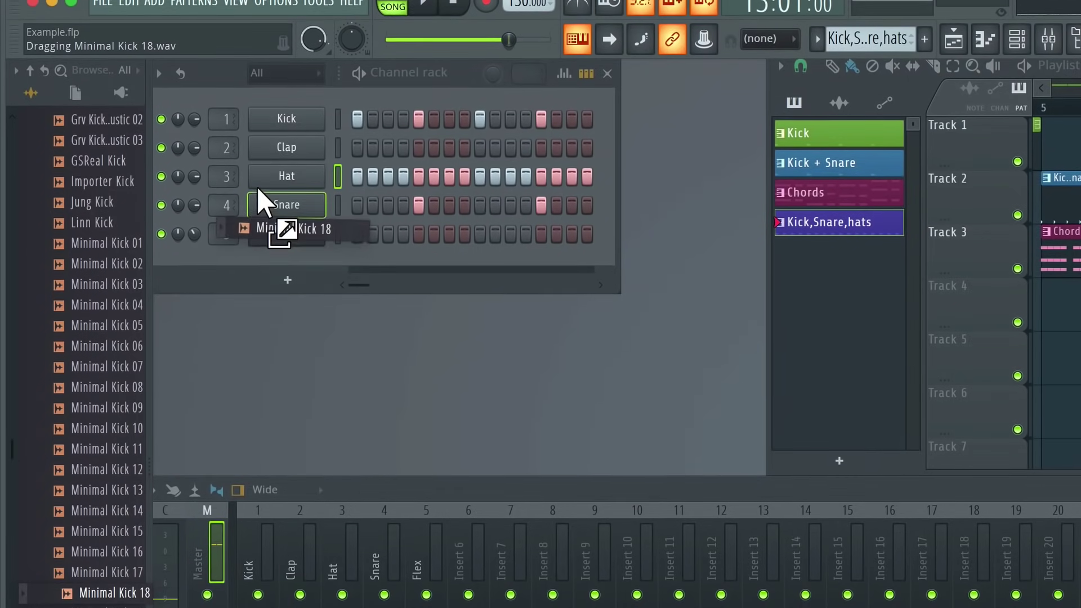
{"action": "left_click_drag", "start_coordinate": [258, 188], "coordinate": [289, 124]}
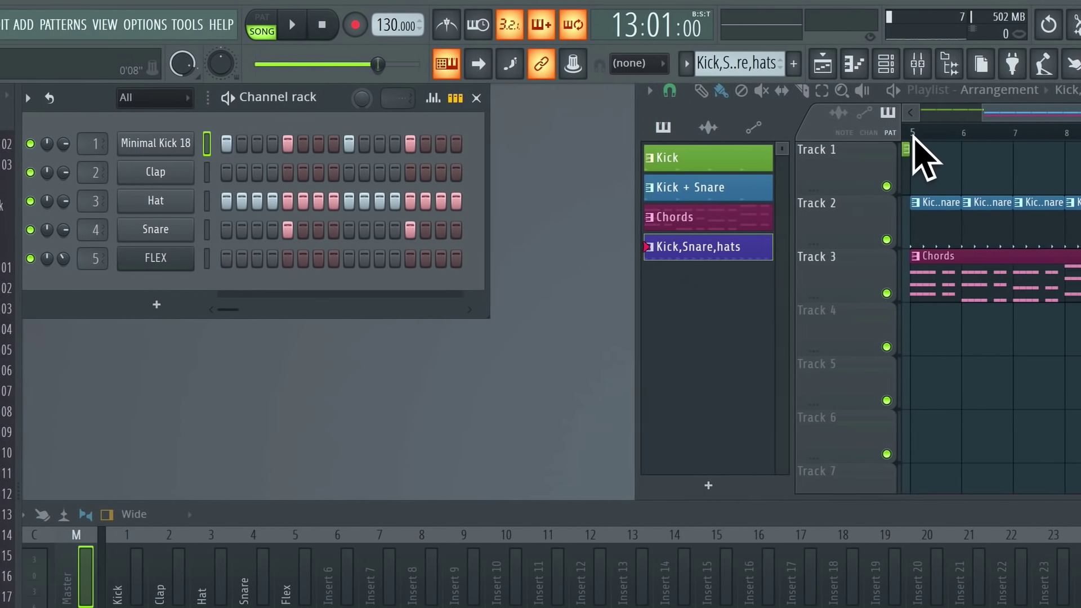
- Play the arrangement from bar 5 to hear the new kick with the chords, and stop playback
{"action": "left_click", "coordinate": [890, 133]}
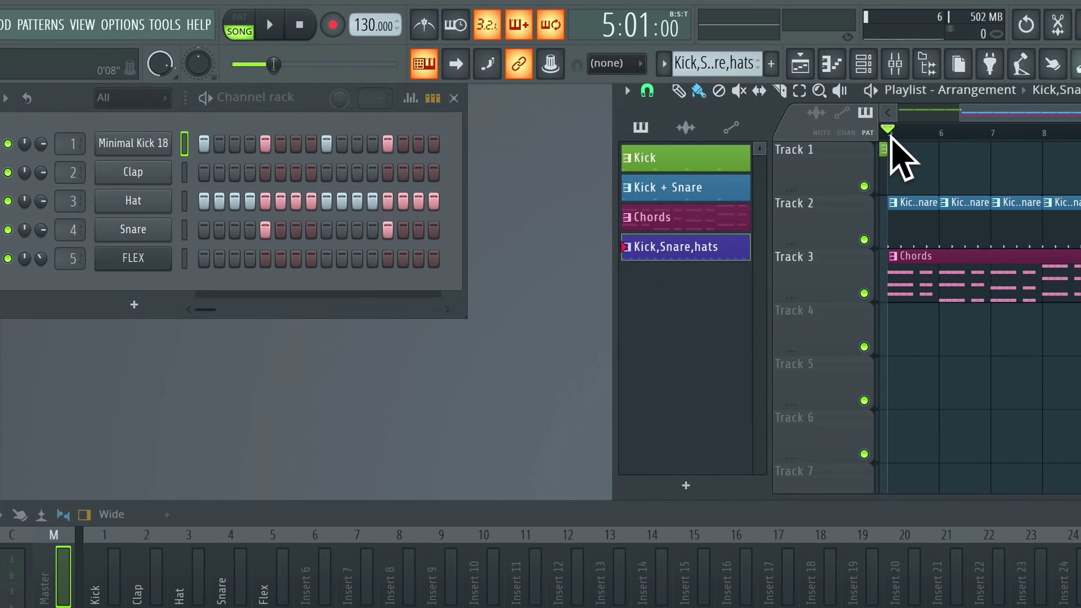
{"action": "key", "text": "space"}
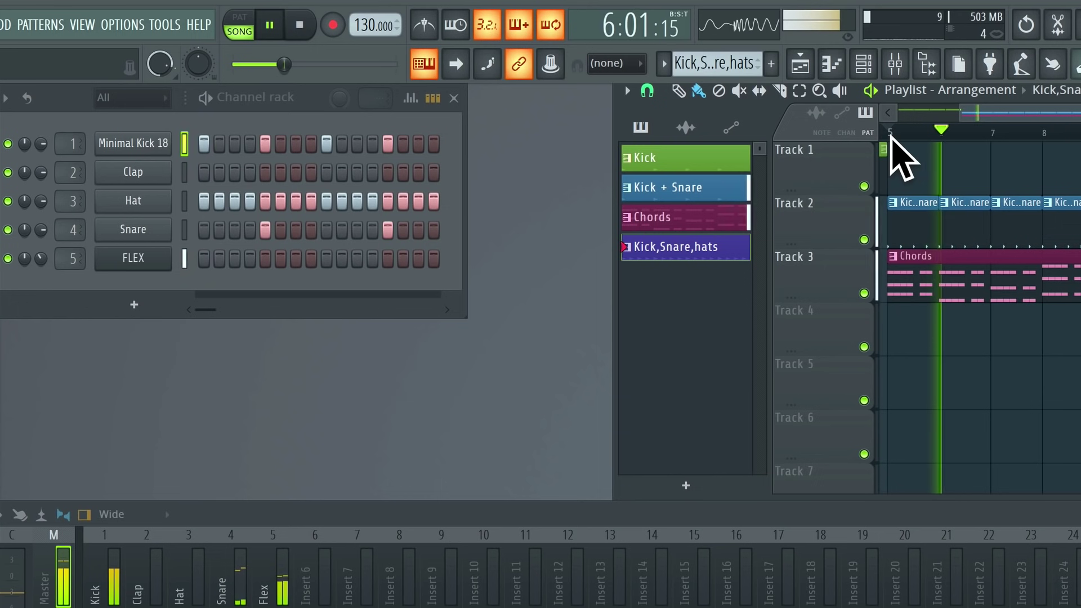
{"action": "key", "text": "space"}
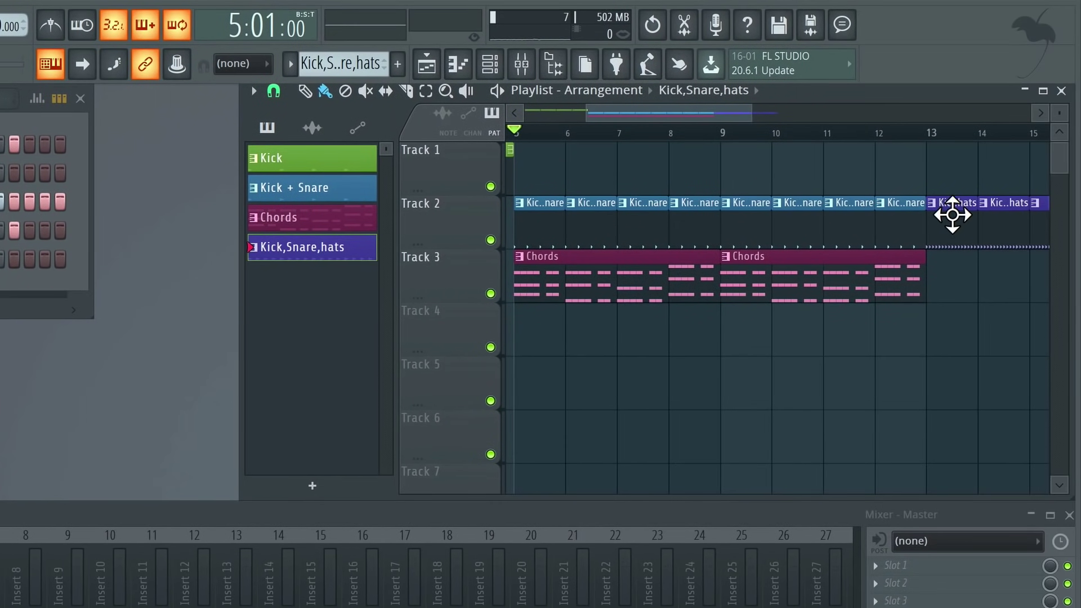
- Delete the Kick,Snare,hats clips on bars 13 and 14 of Track 2 and listen to the arrangement from bar 15
{"action": "left_click_drag", "start_coordinate": [952, 214], "coordinate": [972, 224]}
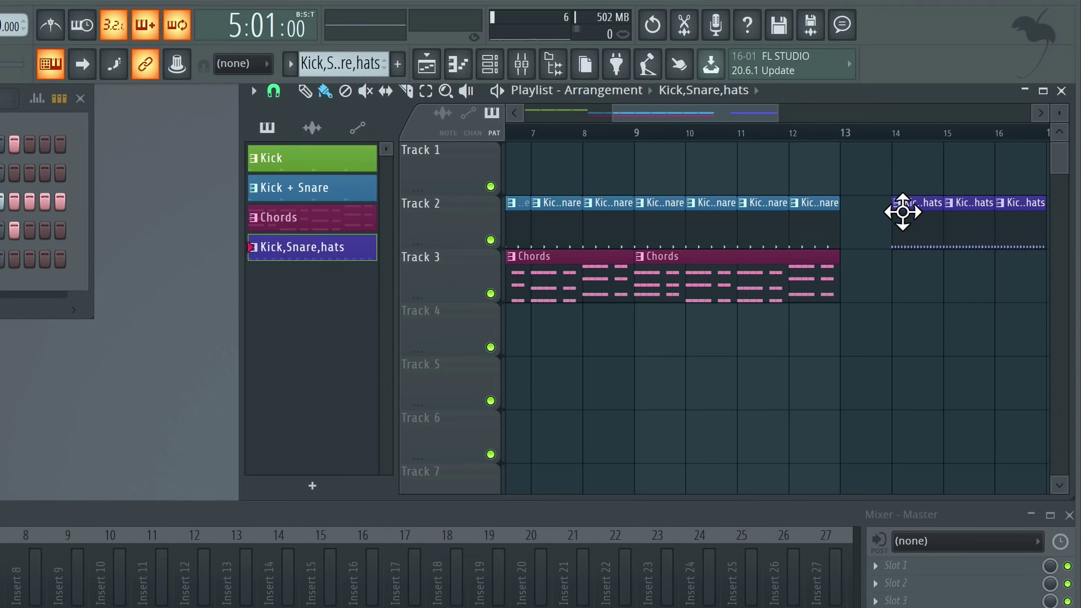
{"action": "left_click", "coordinate": [947, 135]}
{"action": "key", "text": "space"}
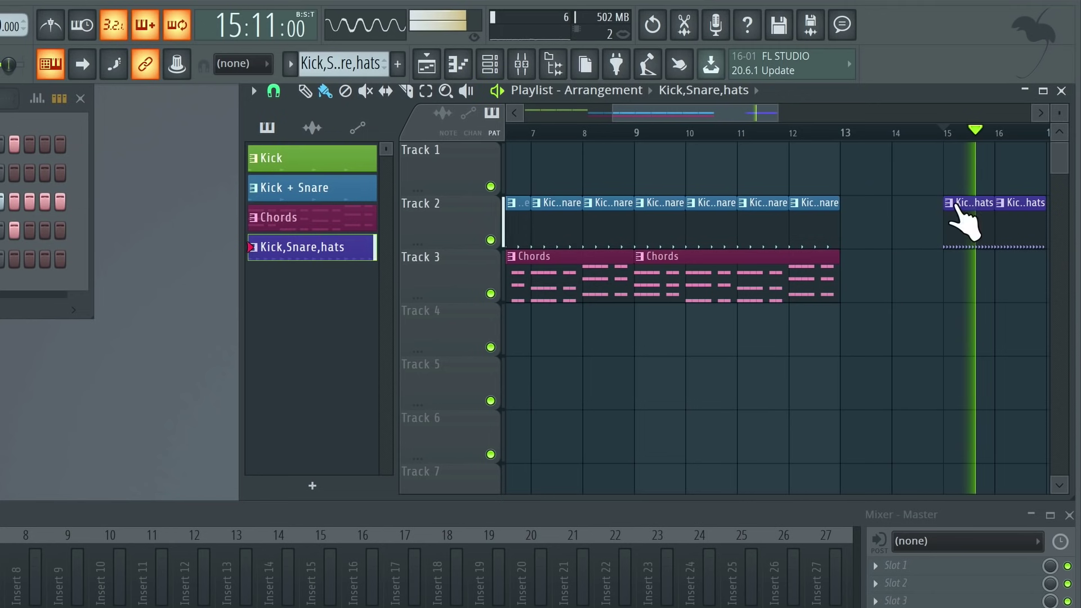
{"action": "key", "text": "space"}
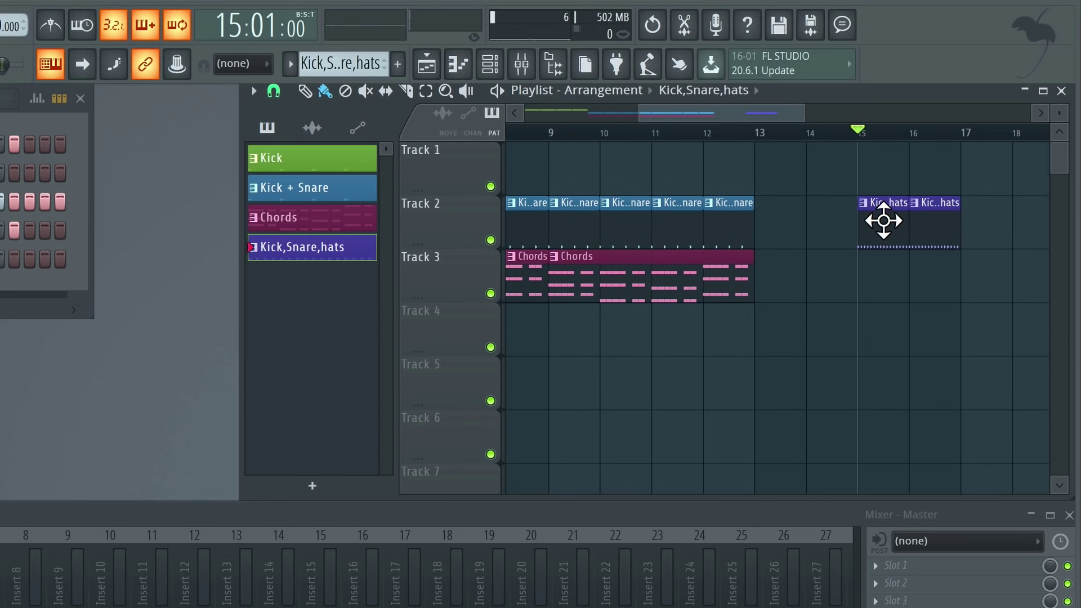
- Replace the Track 2 Kick,Snare,hats clips on bars 15 and 16 with ones on Track 1, and play them
{"action": "right_click", "coordinate": [882, 221]}
{"action": "right_click", "coordinate": [914, 221]}
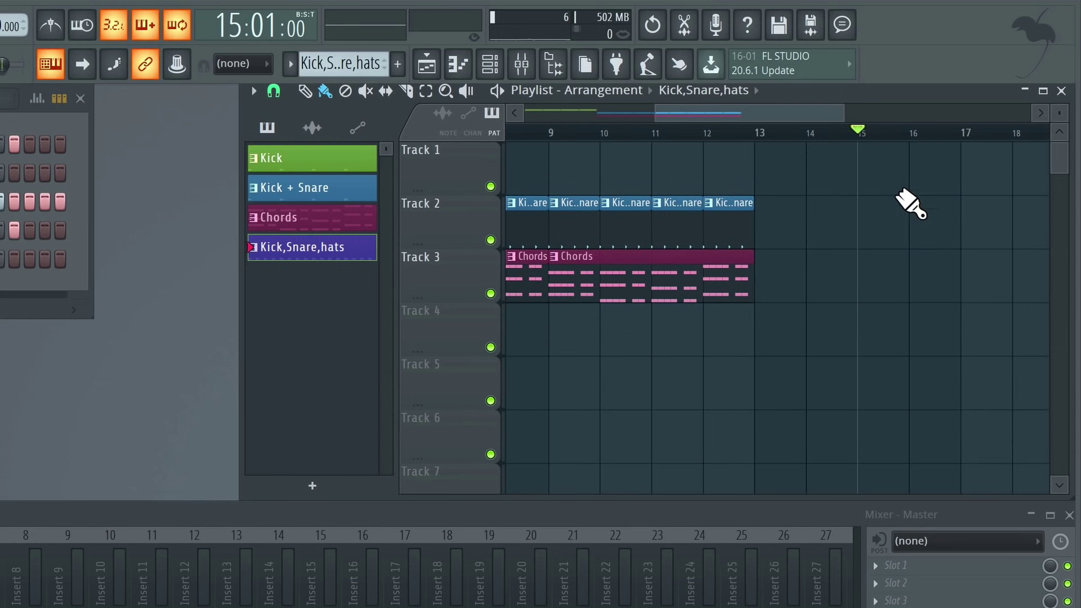
{"action": "left_click", "coordinate": [871, 171]}
{"action": "left_click", "coordinate": [922, 170]}
{"action": "key", "text": "space"}
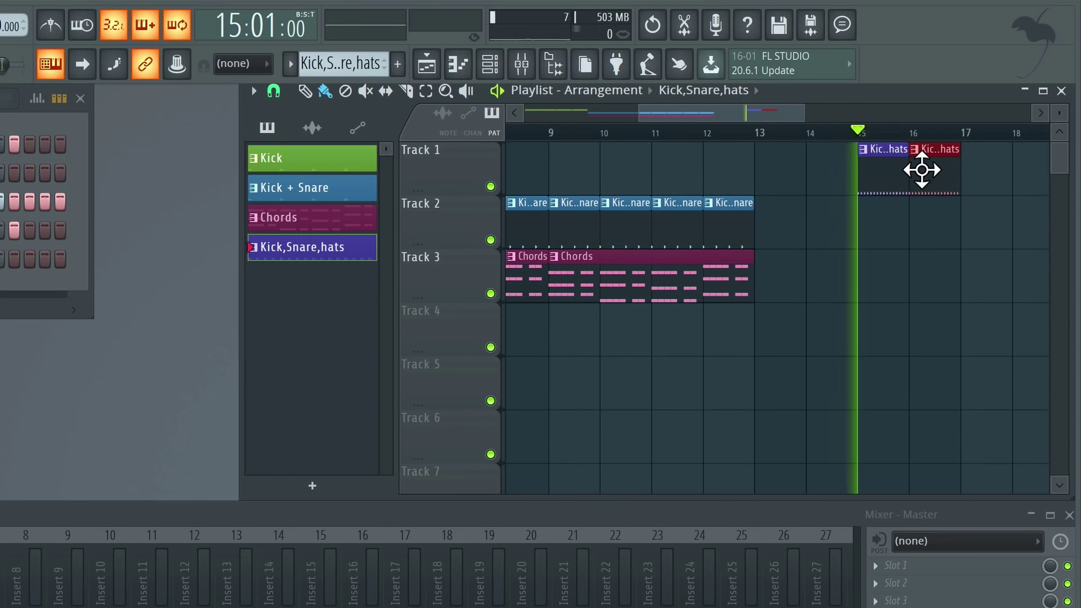
{"action": "key", "text": "space"}
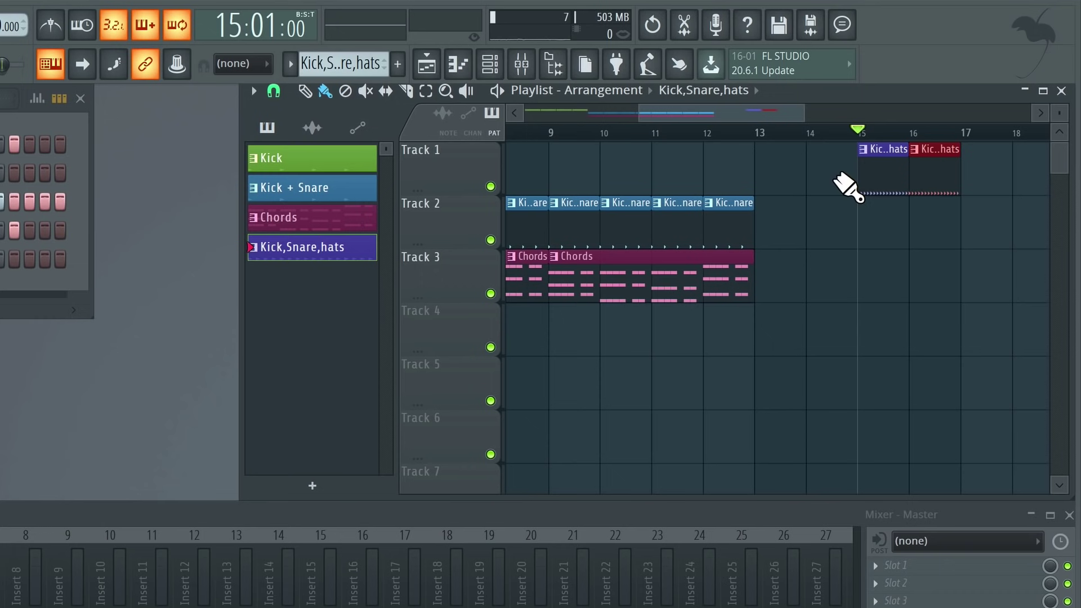
- Select all Kick + Snare clips on bars 5 to 12 and move them from Track 2 to Track 1
{"action": "scroll", "coordinate": [844, 185], "scroll_direction": "left", "scroll_amount": 8}
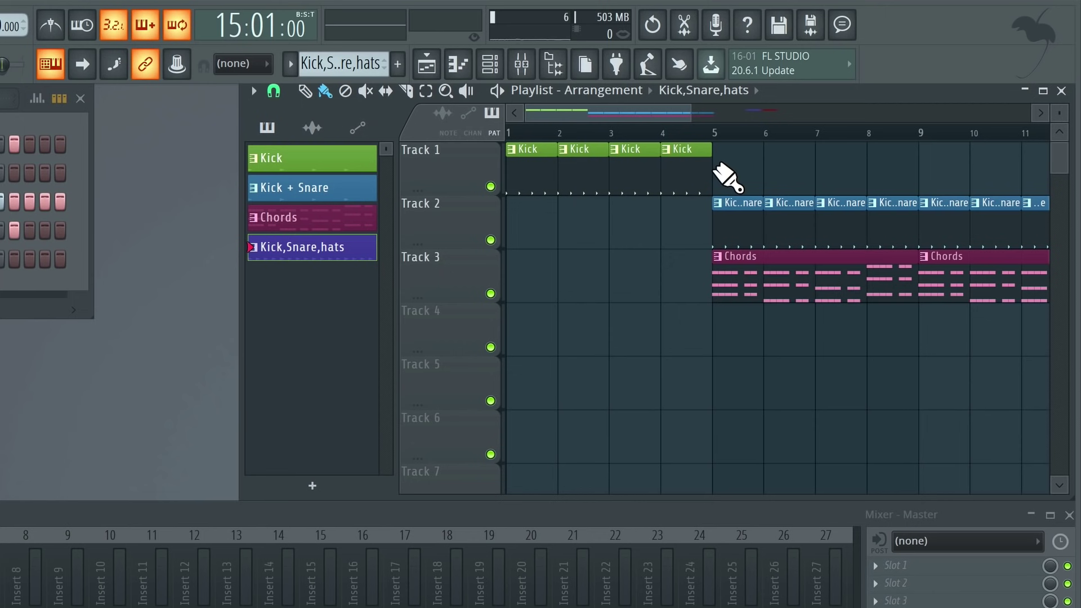
{"action": "scroll", "coordinate": [719, 190], "scroll_direction": "right", "scroll_amount": 2}
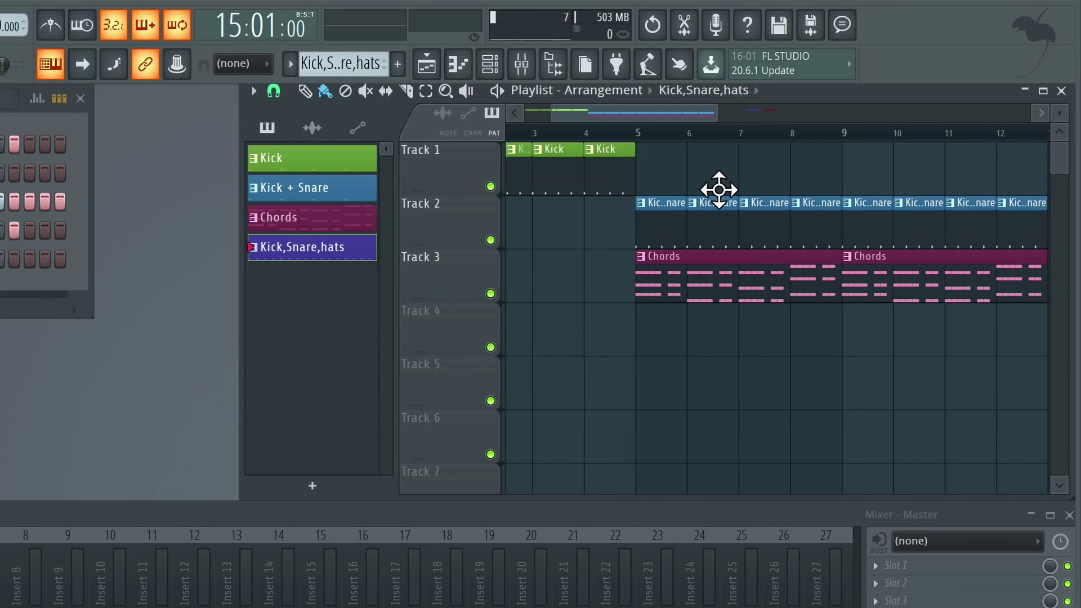
{"action": "scroll", "coordinate": [719, 190], "scroll_direction": "right", "scroll_amount": 2}
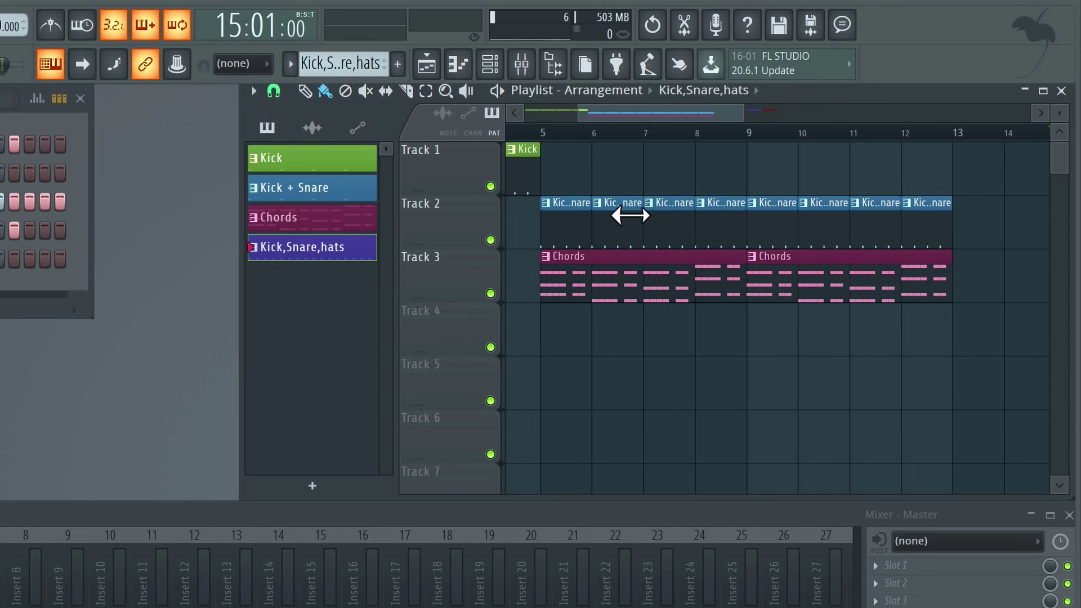
{"action": "left_click", "coordinate": [557, 213]}
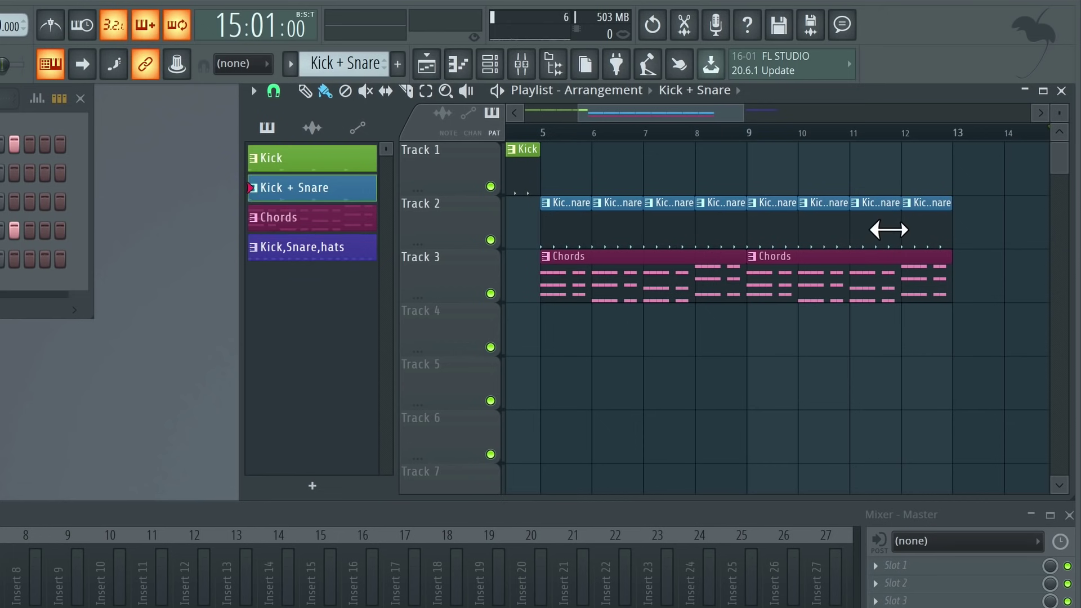
{"action": "left_click_drag", "start_coordinate": [977, 194], "coordinate": [566, 181]}
{"action": "left_click_drag", "start_coordinate": [563, 220], "coordinate": [553, 154]}
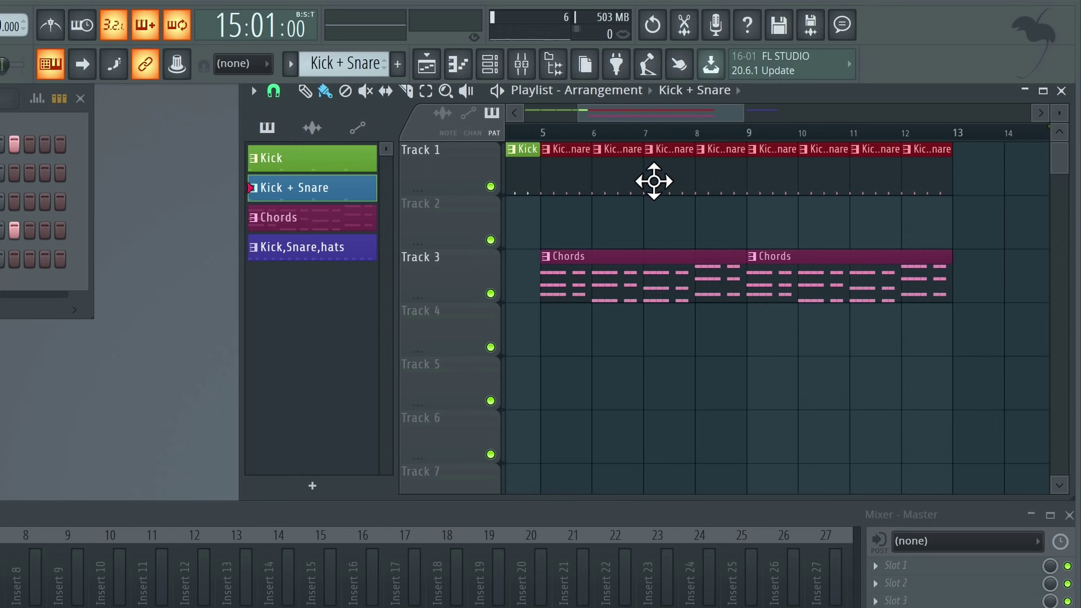
- Deselect the moved clips and place Kick,Snare,hats clips on bars 13 and 14 of Track 1
{"action": "scroll", "coordinate": [653, 181], "scroll_direction": "right", "scroll_amount": 3}
{"action": "left_click", "coordinate": [818, 169]}
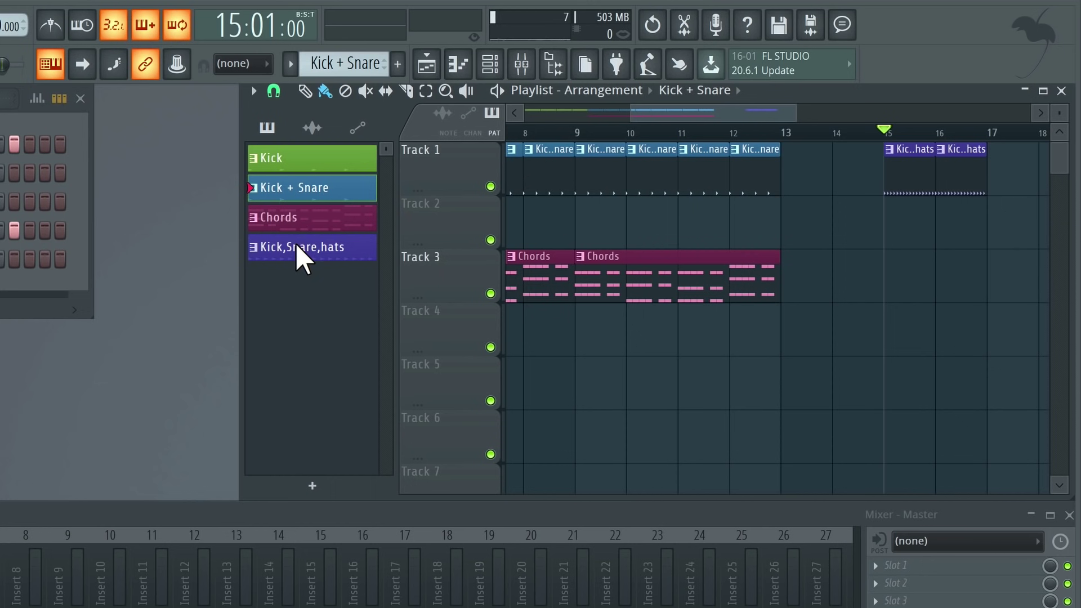
{"action": "left_click", "coordinate": [295, 246]}
{"action": "left_click", "coordinate": [787, 161]}
{"action": "left_click", "coordinate": [839, 163]}
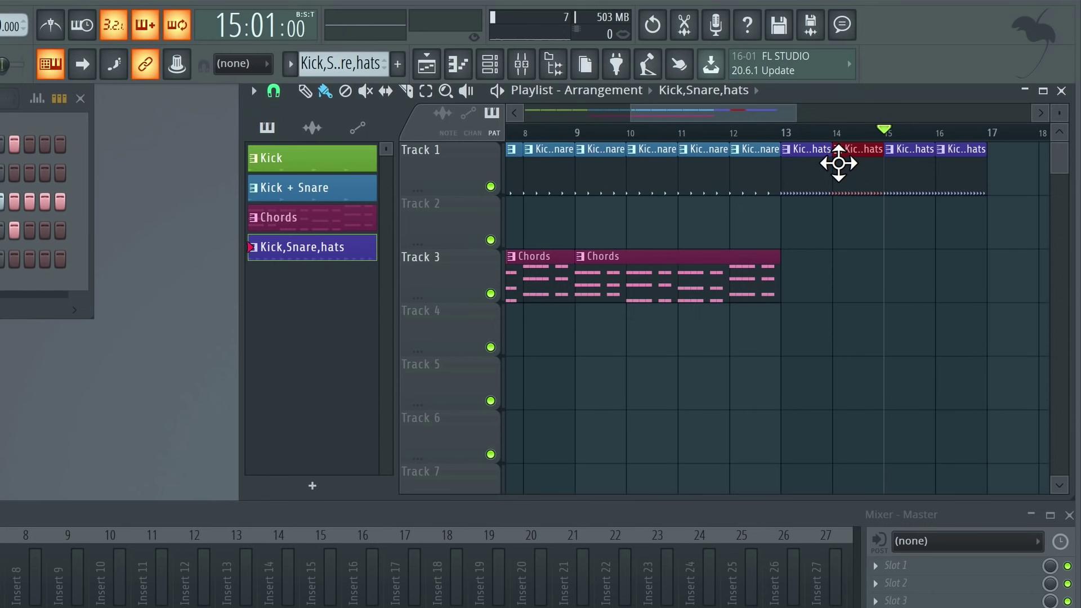
- Create a new pattern named Bass and give it a dark yellow colour
{"action": "scroll", "coordinate": [825, 240], "scroll_direction": "down", "scroll_amount": 2}
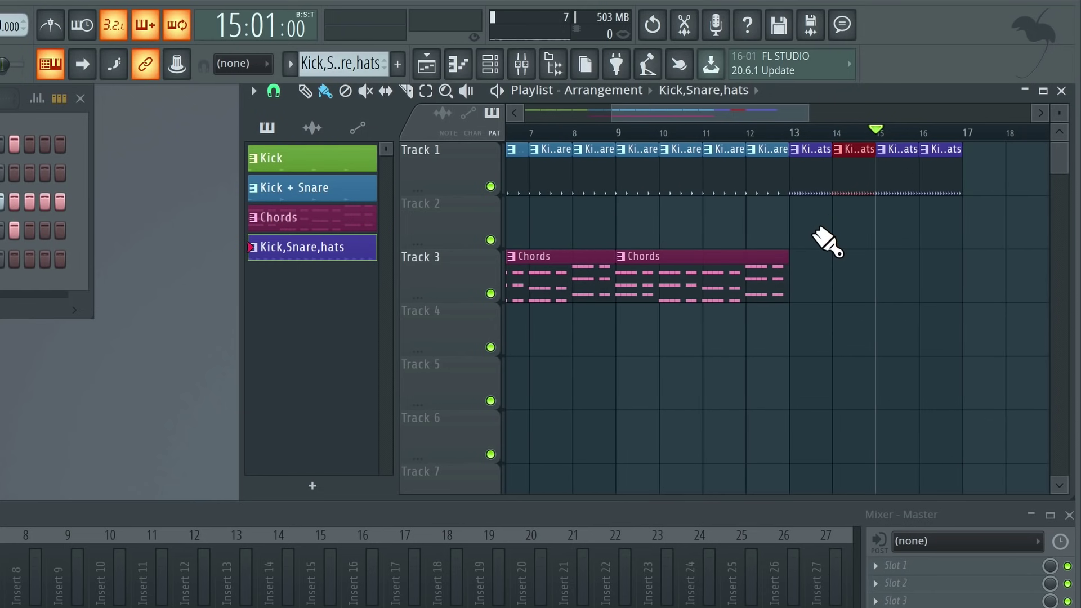
{"action": "scroll", "coordinate": [826, 239], "scroll_direction": "up", "scroll_amount": 6}
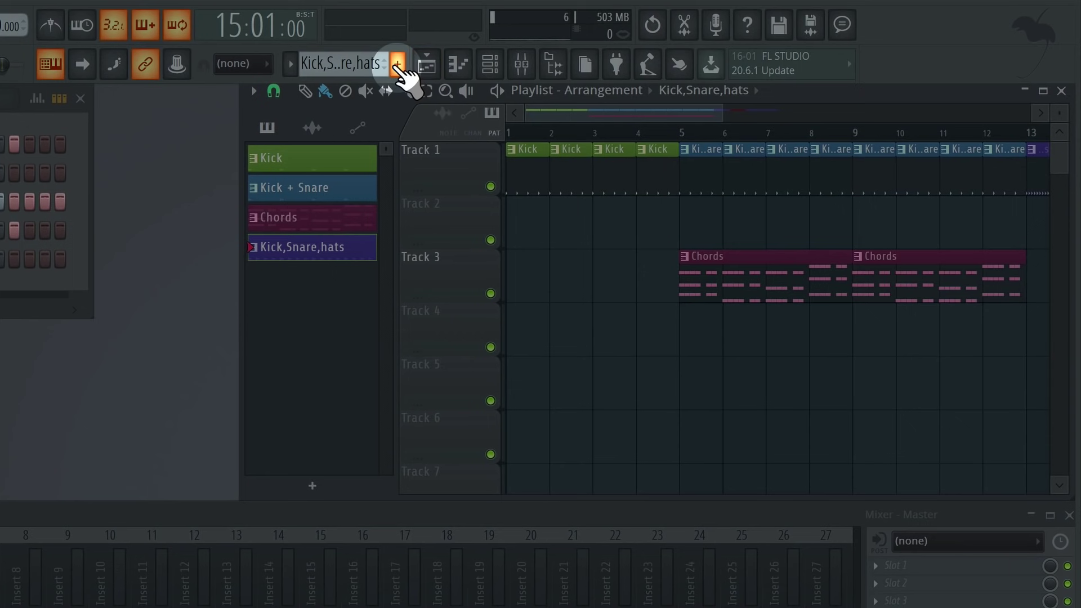
{"action": "left_click", "coordinate": [398, 63]}
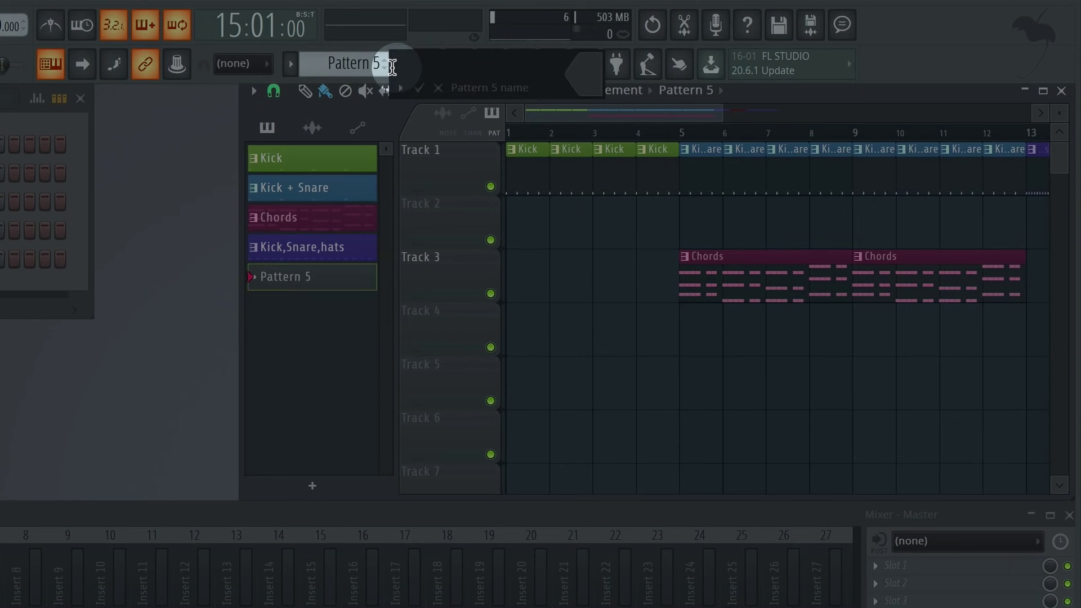
{"action": "type", "text": "Bass"}
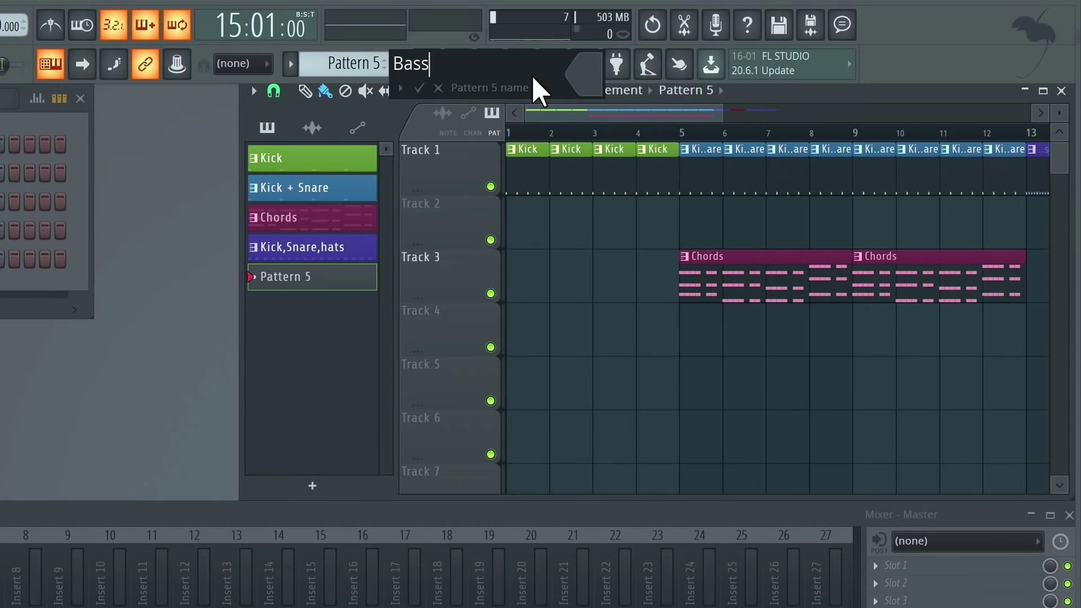
{"action": "left_click", "coordinate": [586, 75]}
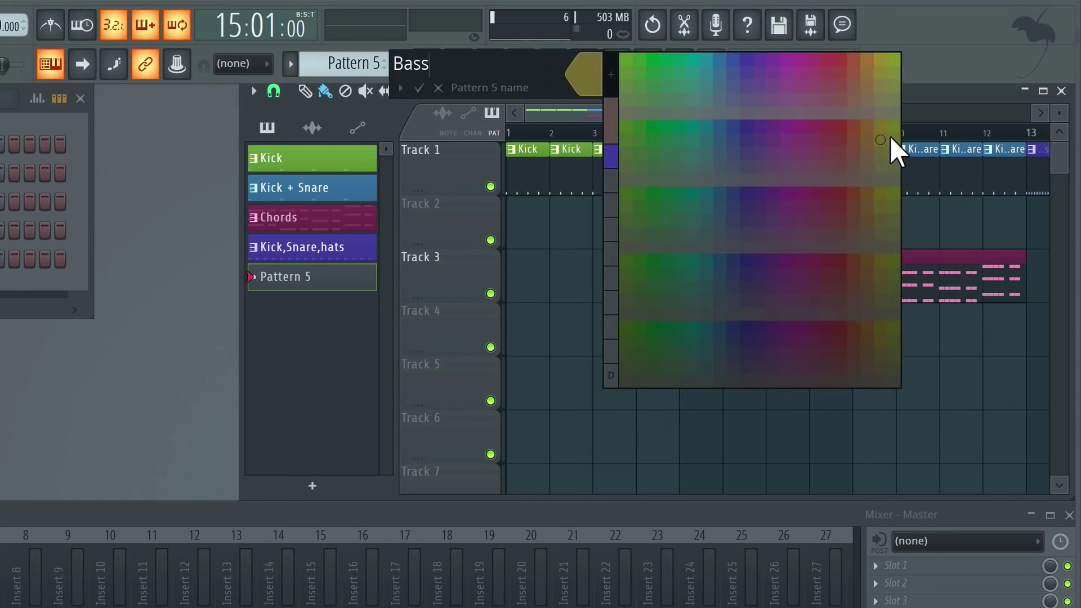
{"action": "left_click", "coordinate": [883, 222]}
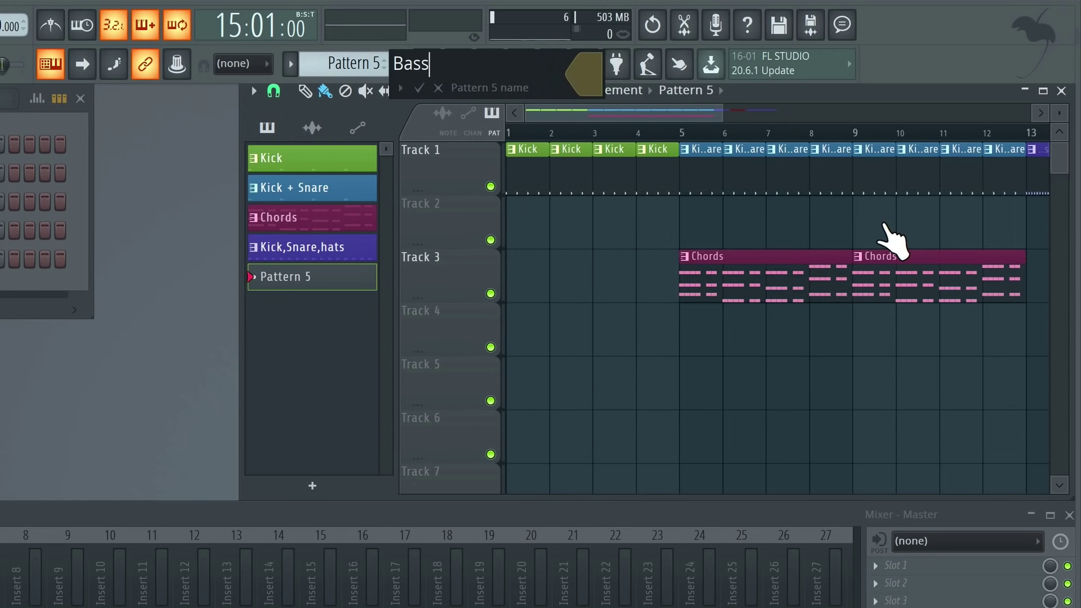
{"action": "key", "text": "Return"}
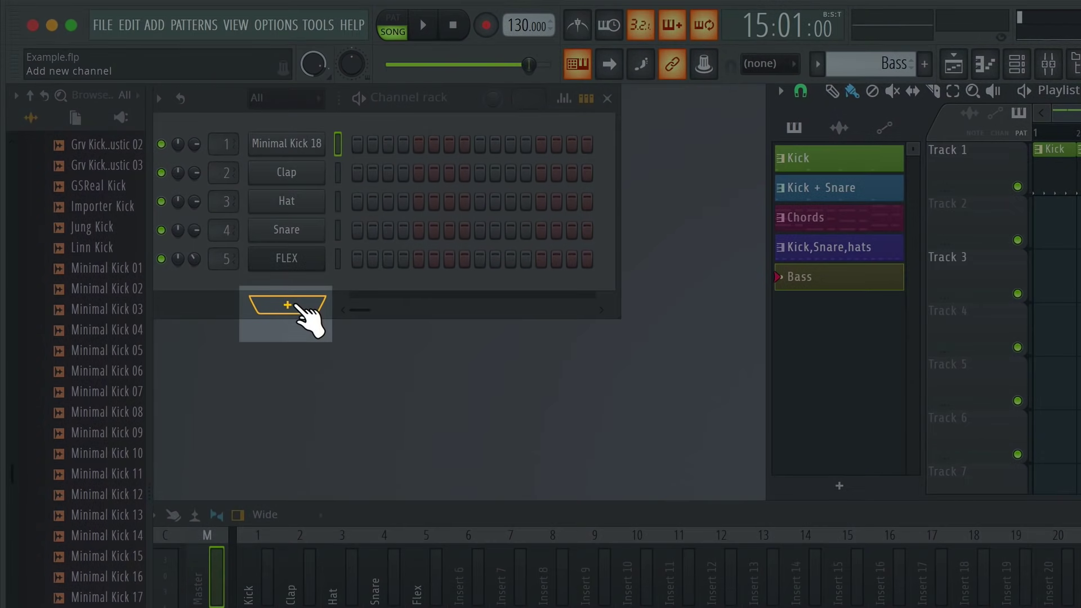
- Add a second FLEX instrument channel, load its Creeper Drone preset from the Arksun Cityscape pack, and close the plugin window
{"action": "left_click", "coordinate": [295, 306]}
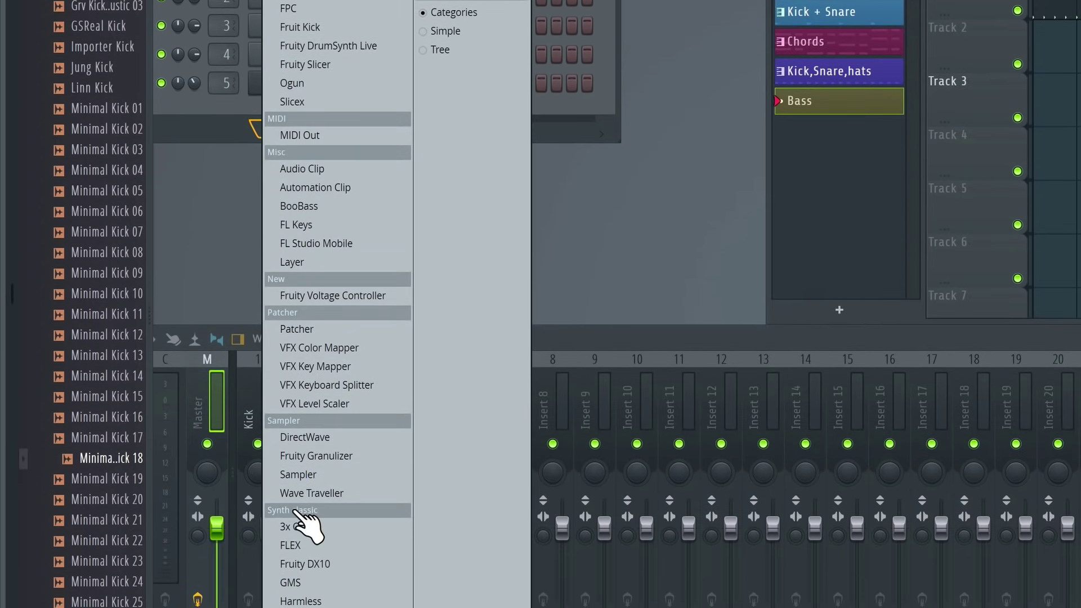
{"action": "left_click", "coordinate": [311, 544]}
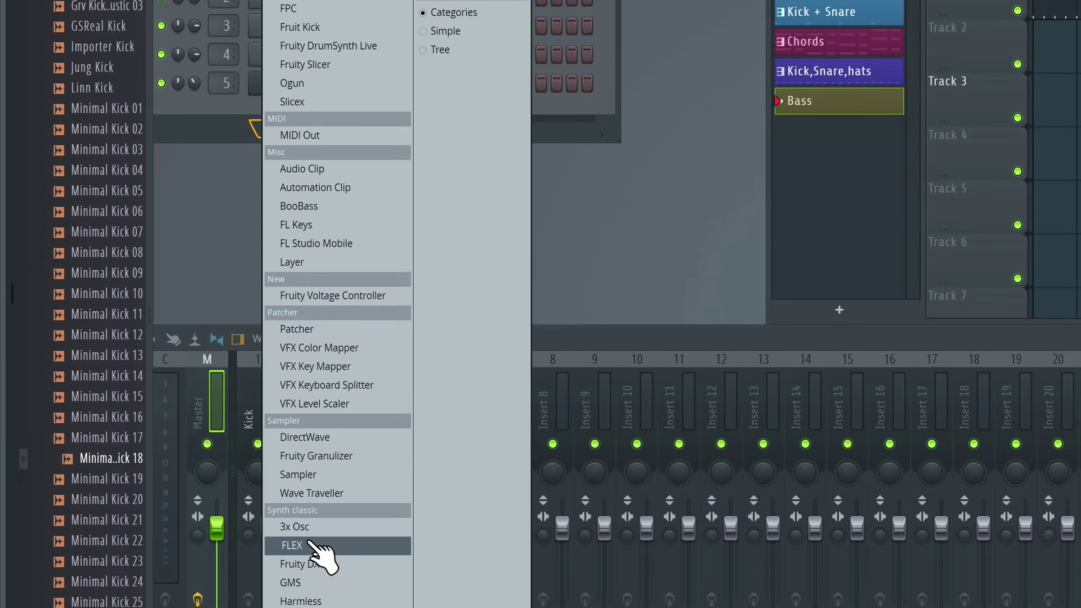
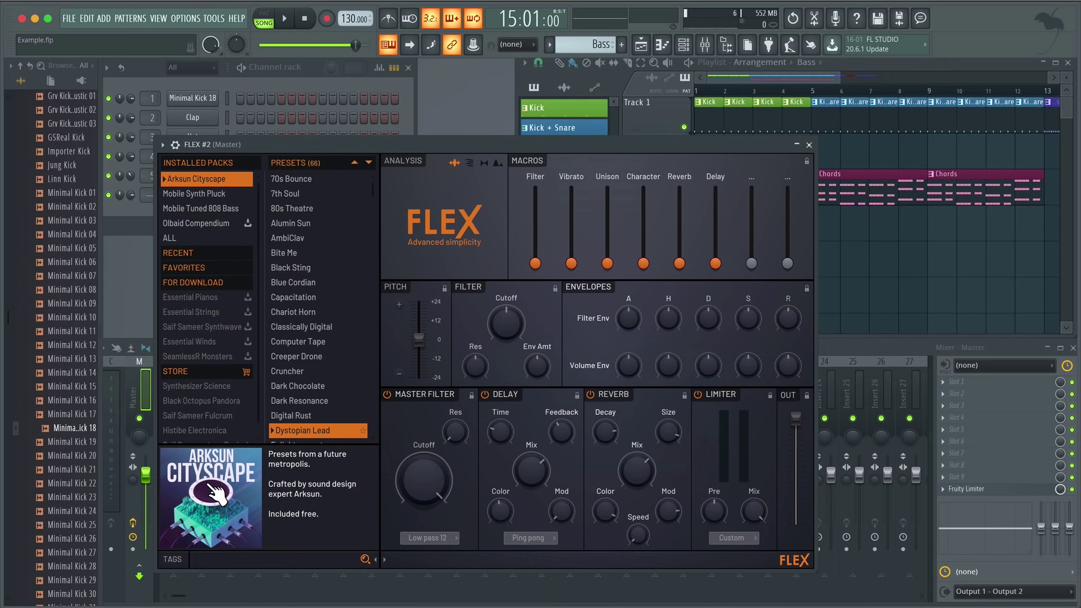
{"action": "left_click", "coordinate": [306, 356]}
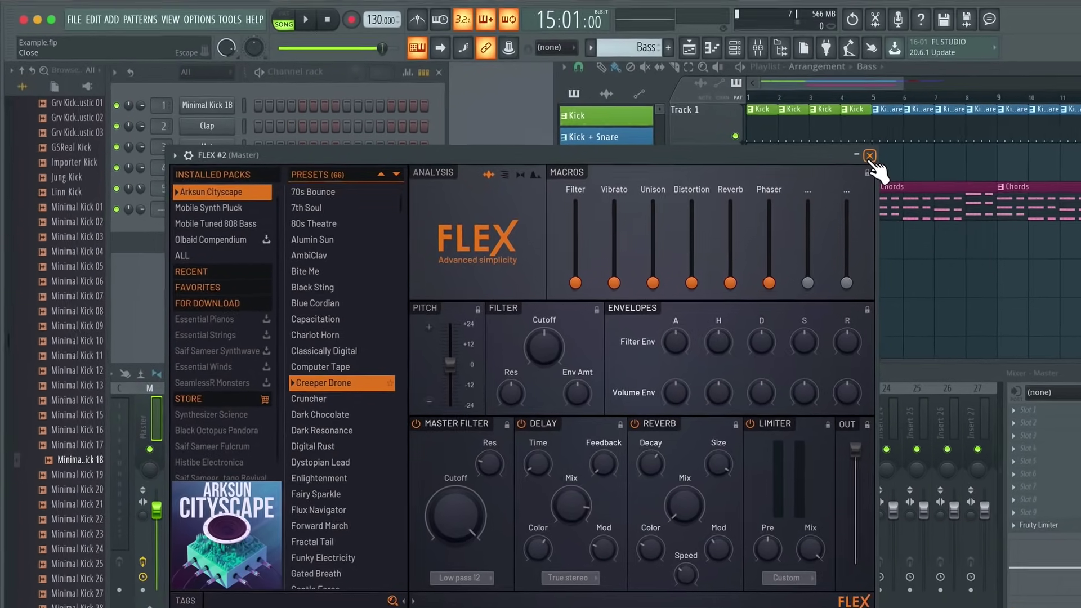
{"action": "left_click", "coordinate": [809, 144]}
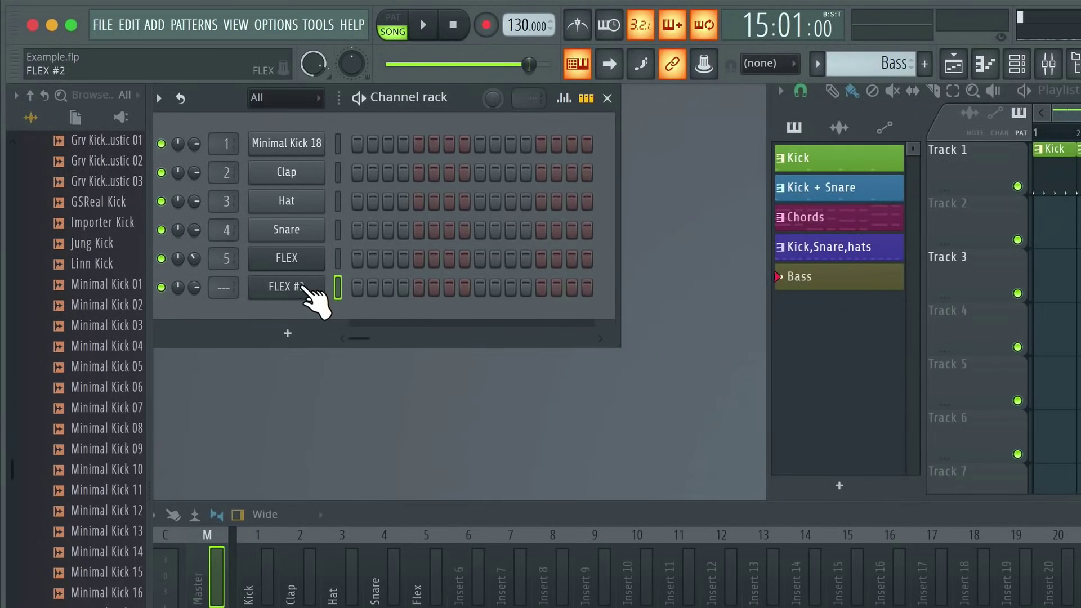
- Open the piano roll for FLEX #2 and draw one-bar notes: C#3 in bar 1 and E3 in bar 2
{"action": "right_click", "coordinate": [304, 286]}
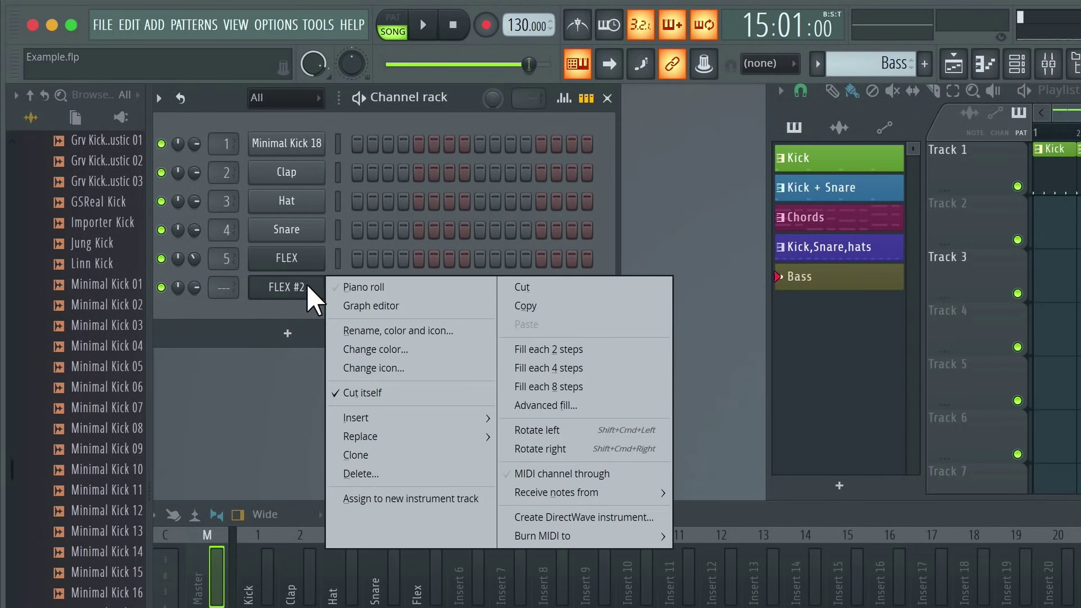
{"action": "left_click", "coordinate": [351, 288]}
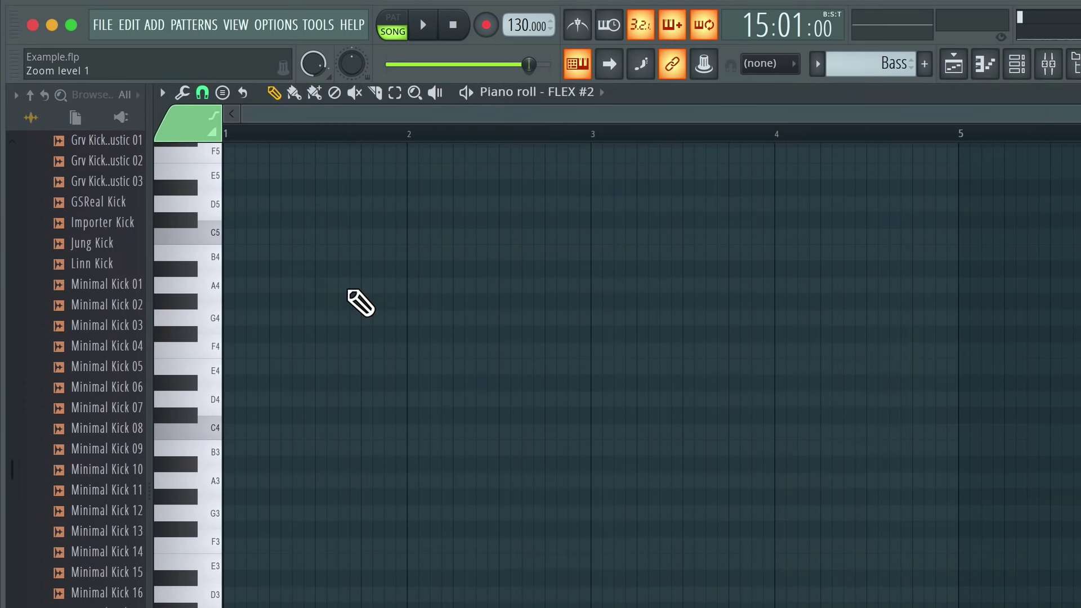
{"action": "scroll", "coordinate": [360, 304], "scroll_direction": "up", "scroll_amount": 3}
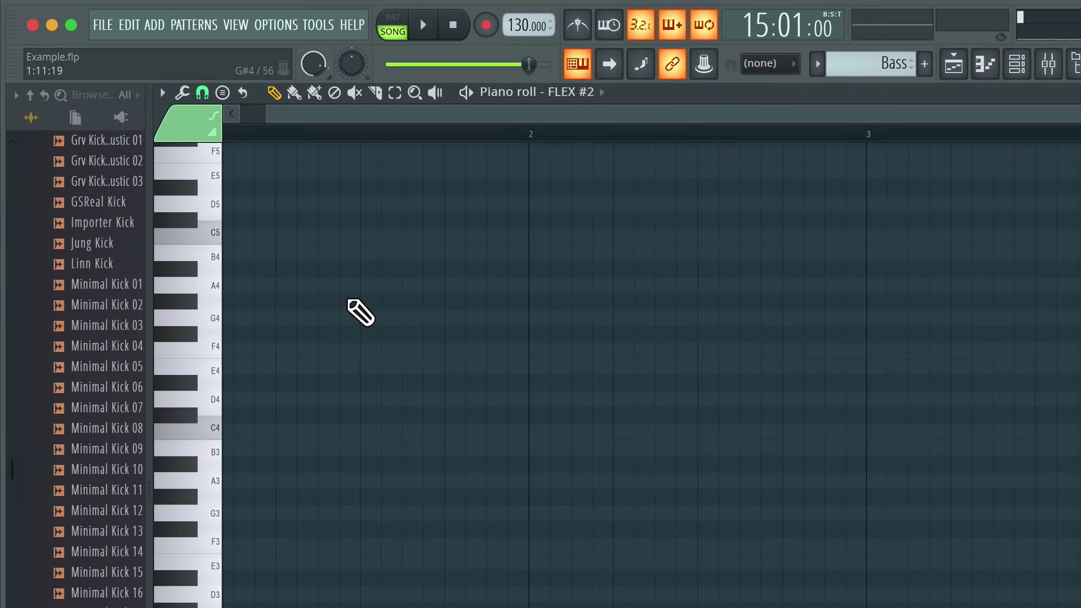
{"action": "scroll", "coordinate": [360, 312], "scroll_direction": "left", "scroll_amount": 1}
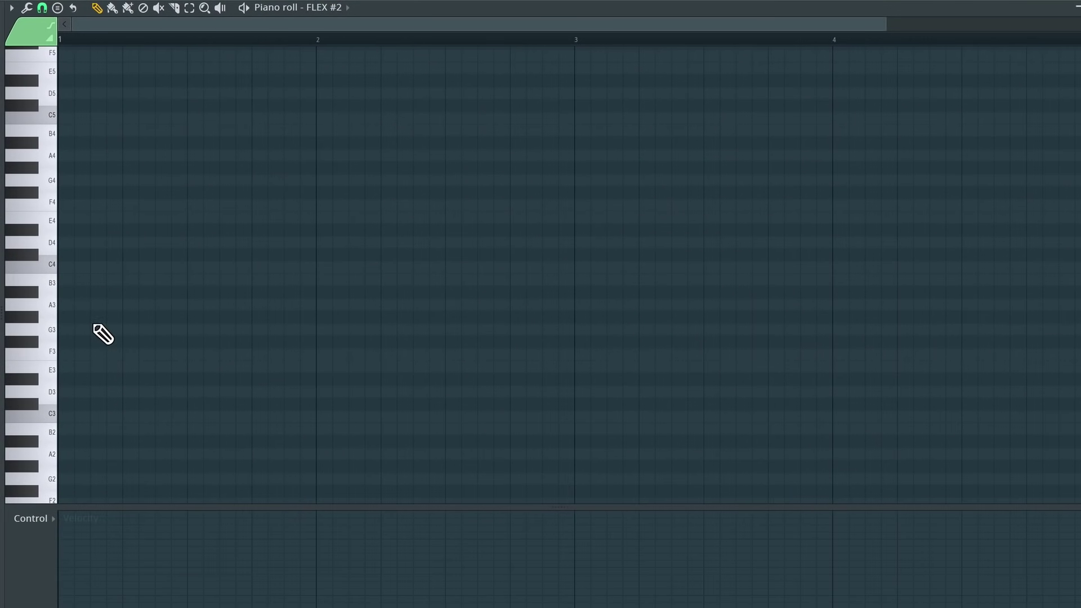
{"action": "left_click", "coordinate": [74, 403]}
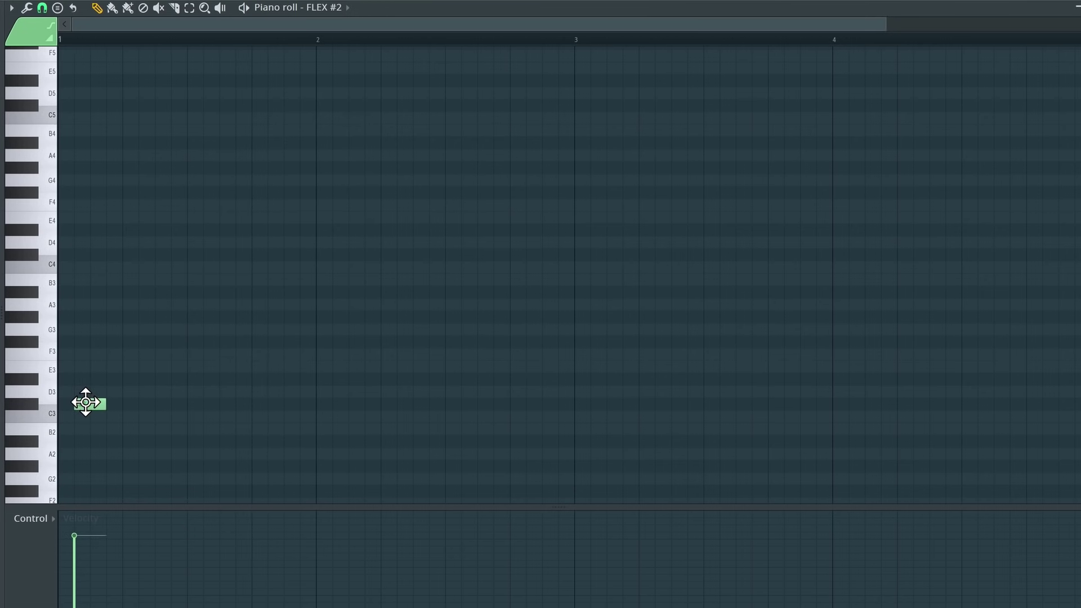
{"action": "mouse_move", "coordinate": [86, 402]}
{"action": "left_mouse_down"}
{"action": "mouse_move", "coordinate": [68, 401]}
{"action": "mouse_move", "coordinate": [315, 420]}
{"action": "left_mouse_up"}
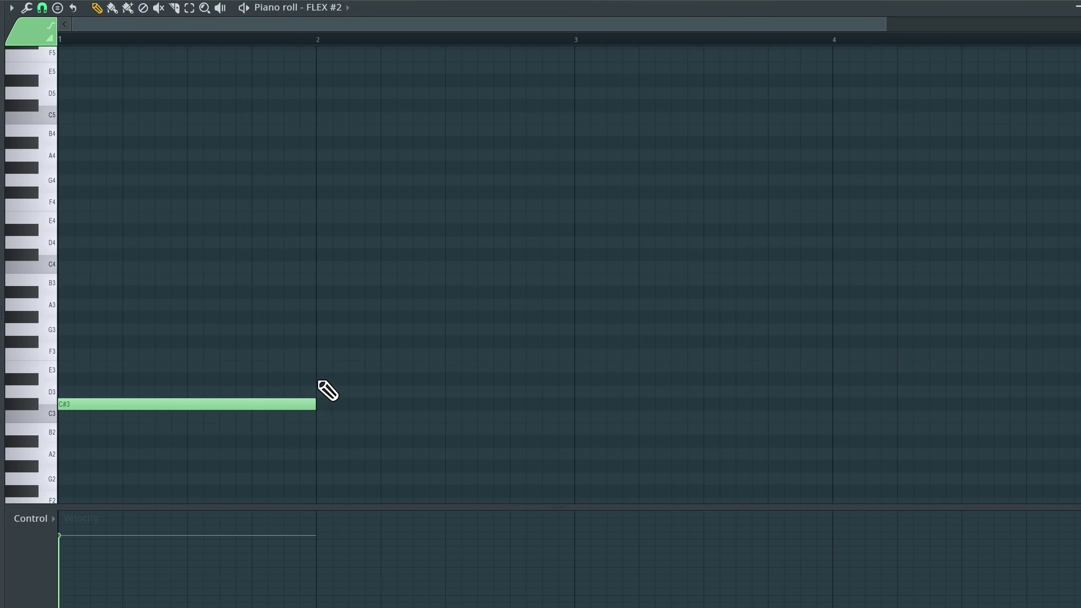
{"action": "left_click", "coordinate": [316, 365]}
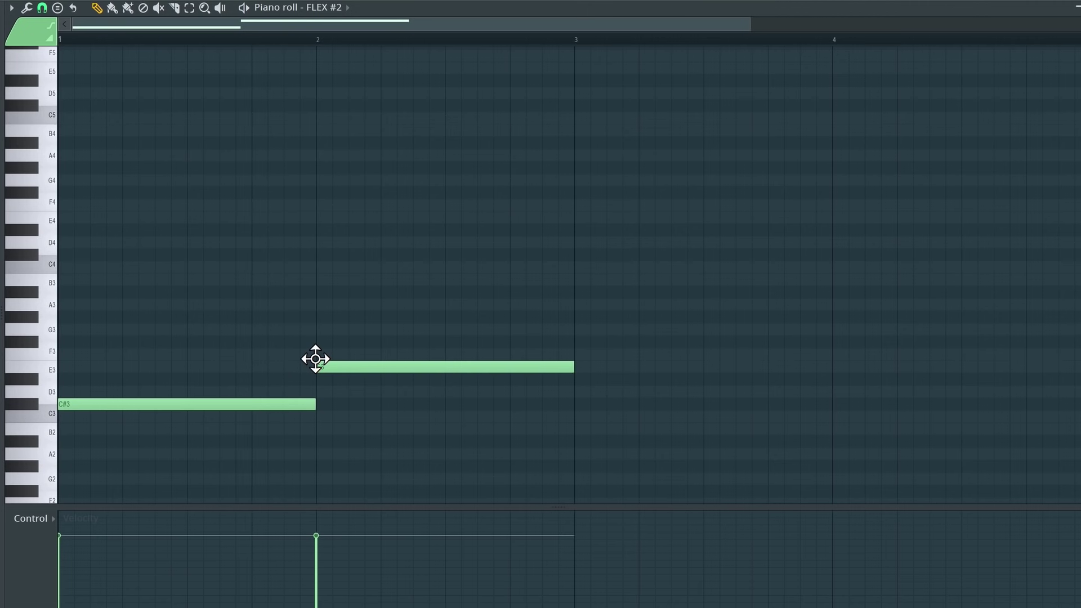
- Draw trial notes at the start of bar 2, short A3 and C#4 and a full-bar G4, and delete all three
{"action": "left_click", "coordinate": [317, 303]}
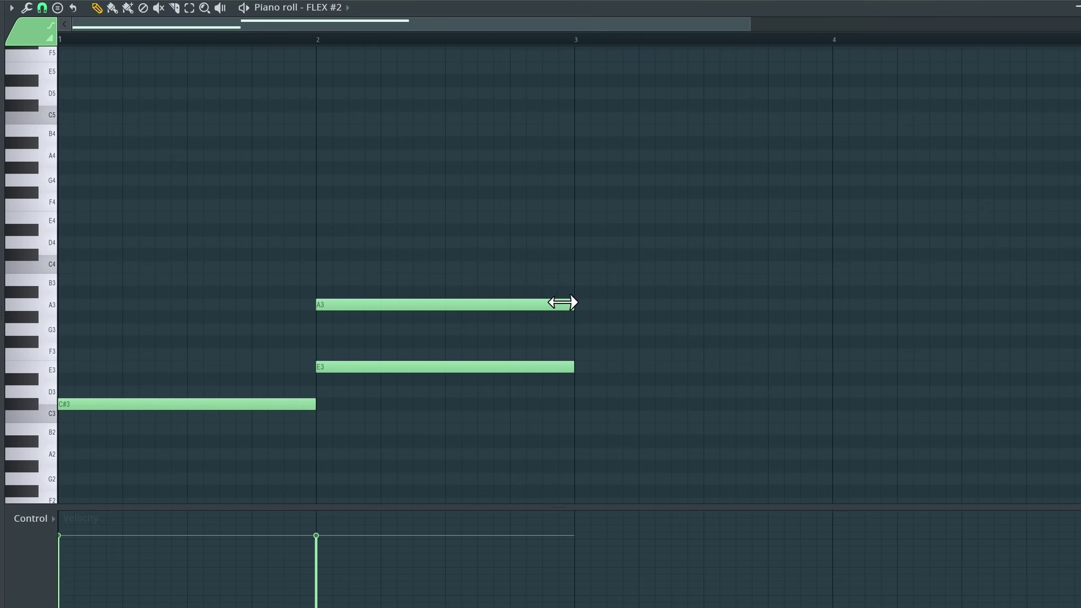
{"action": "left_click_drag", "start_coordinate": [563, 301], "coordinate": [345, 287]}
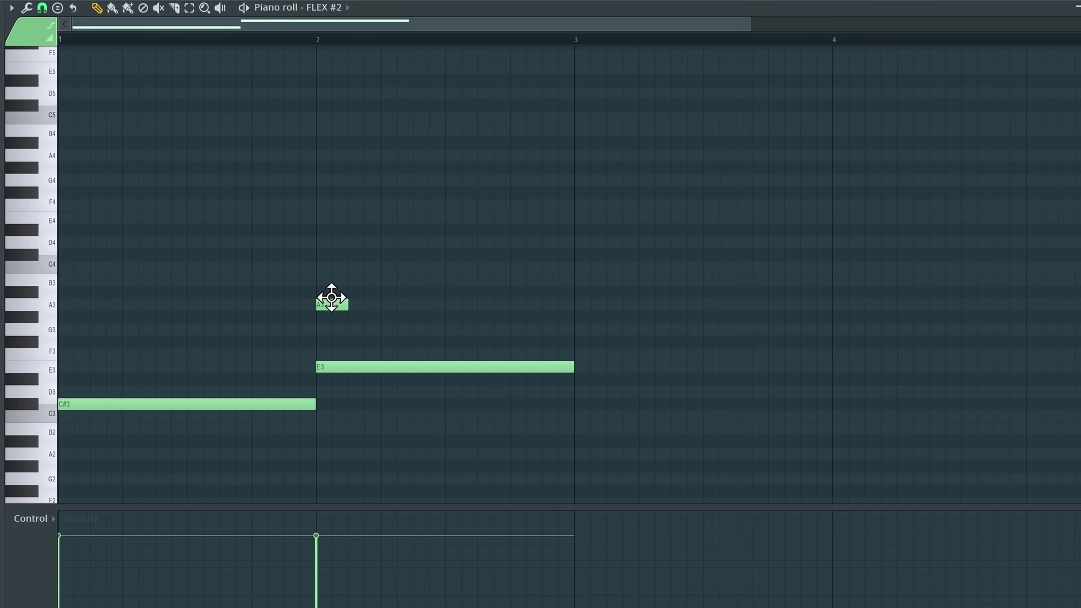
{"action": "left_click", "coordinate": [312, 249]}
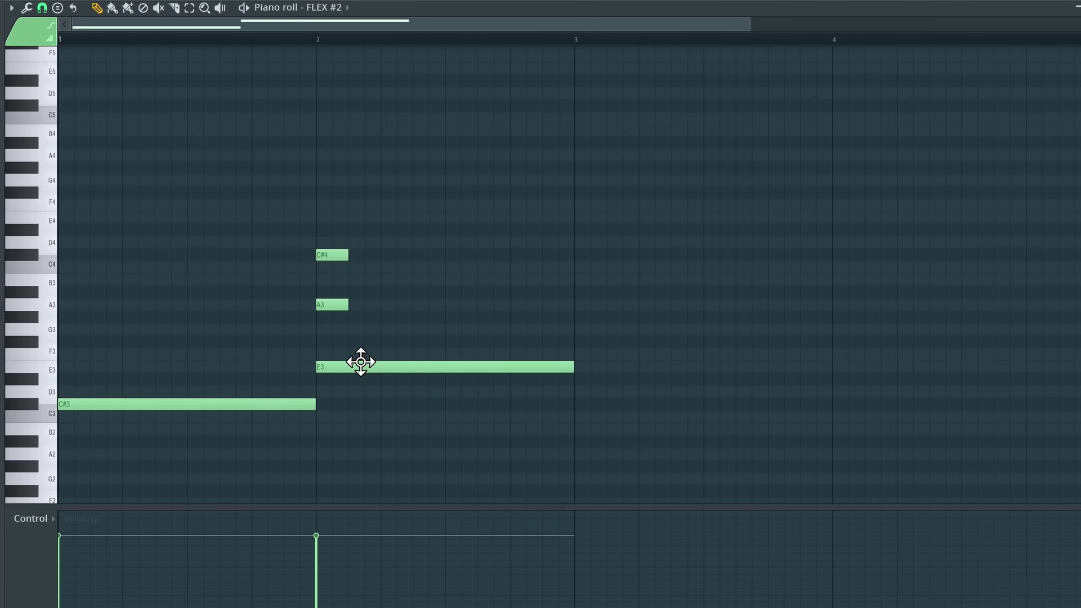
{"action": "left_click", "coordinate": [319, 180]}
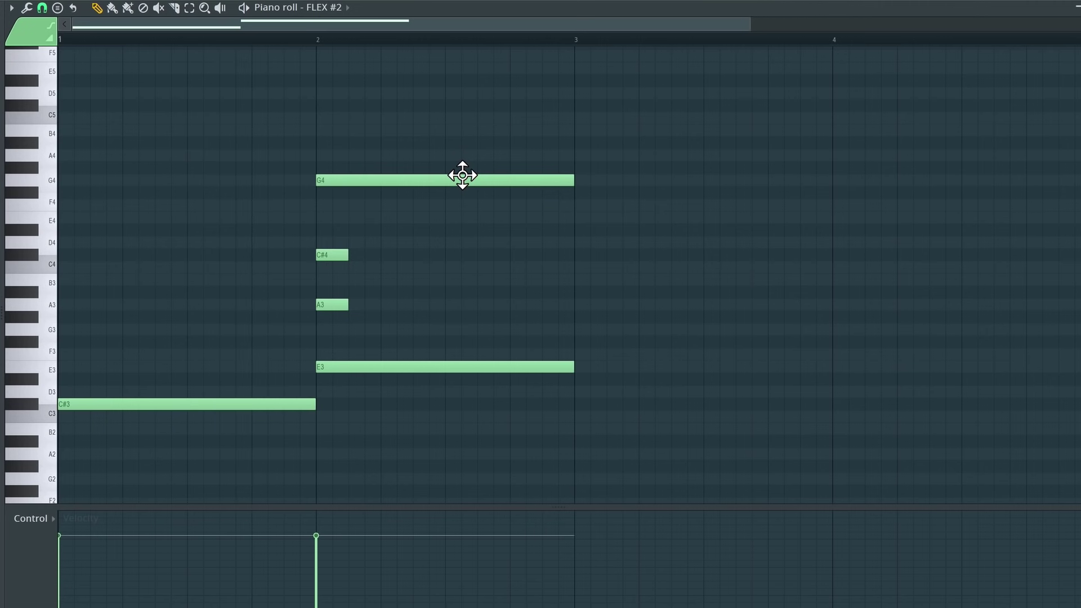
{"action": "right_click", "coordinate": [353, 180]}
{"action": "right_click", "coordinate": [340, 255]}
{"action": "right_click", "coordinate": [336, 305]}
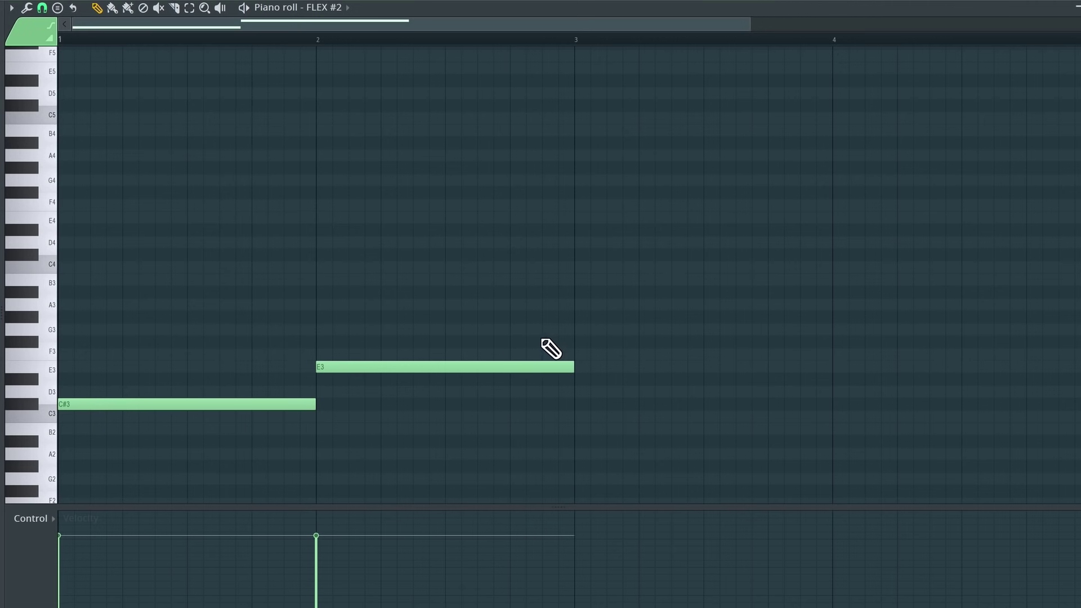
- Draw a one-bar G#3 note in bar 3 of the bass line
{"action": "left_click", "coordinate": [586, 318]}
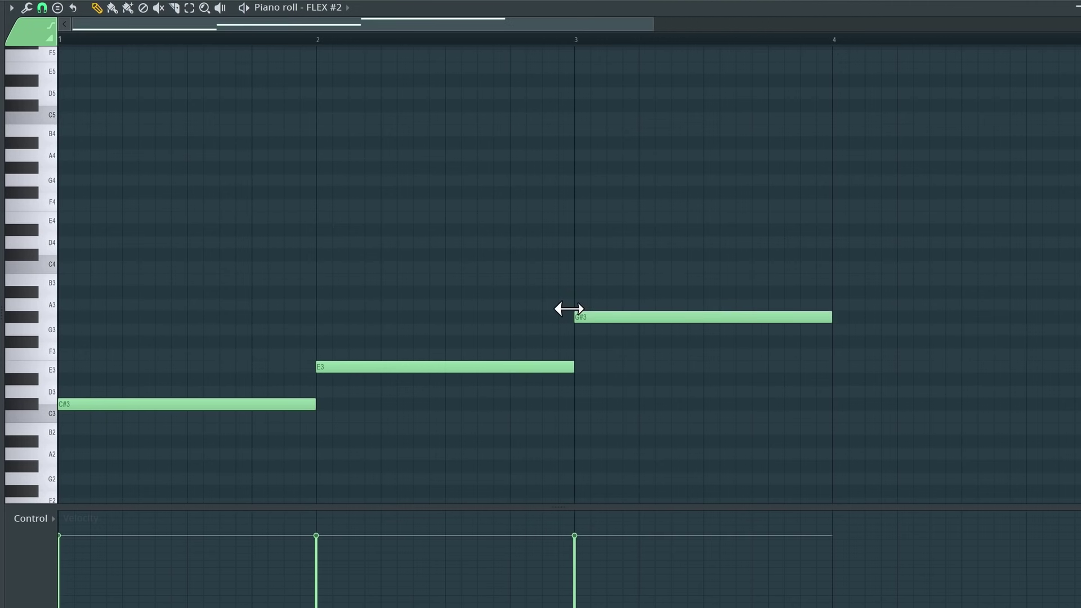
- Add a one-bar F#3 note at bar 4 and play the bass pattern back in pattern mode
{"action": "left_click", "coordinate": [839, 342]}
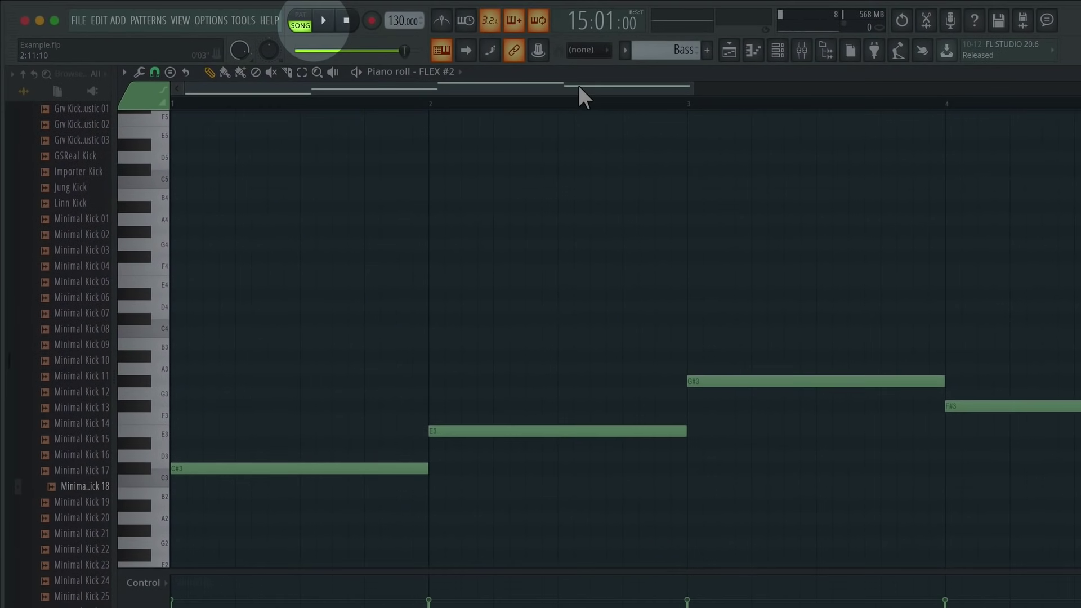
{"action": "left_click", "coordinate": [304, 17]}
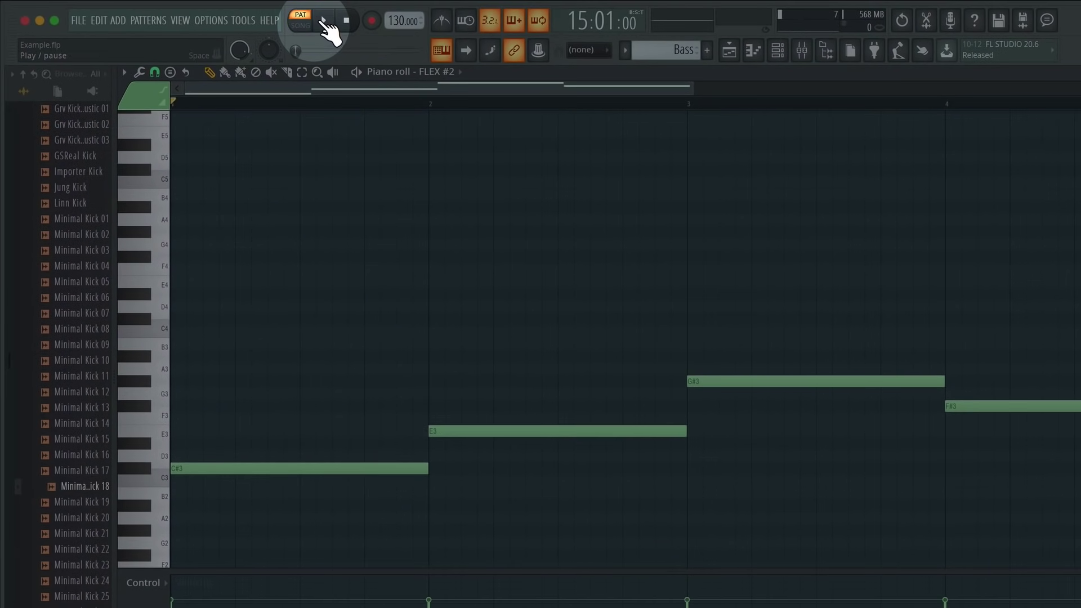
{"action": "left_click", "coordinate": [325, 22]}
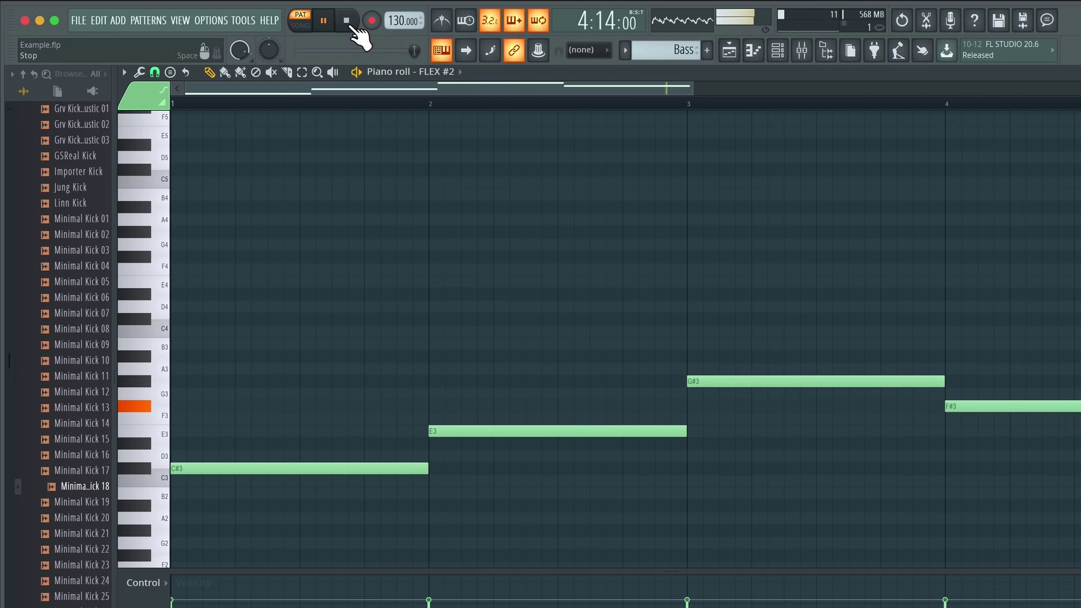
{"action": "left_click", "coordinate": [347, 22]}
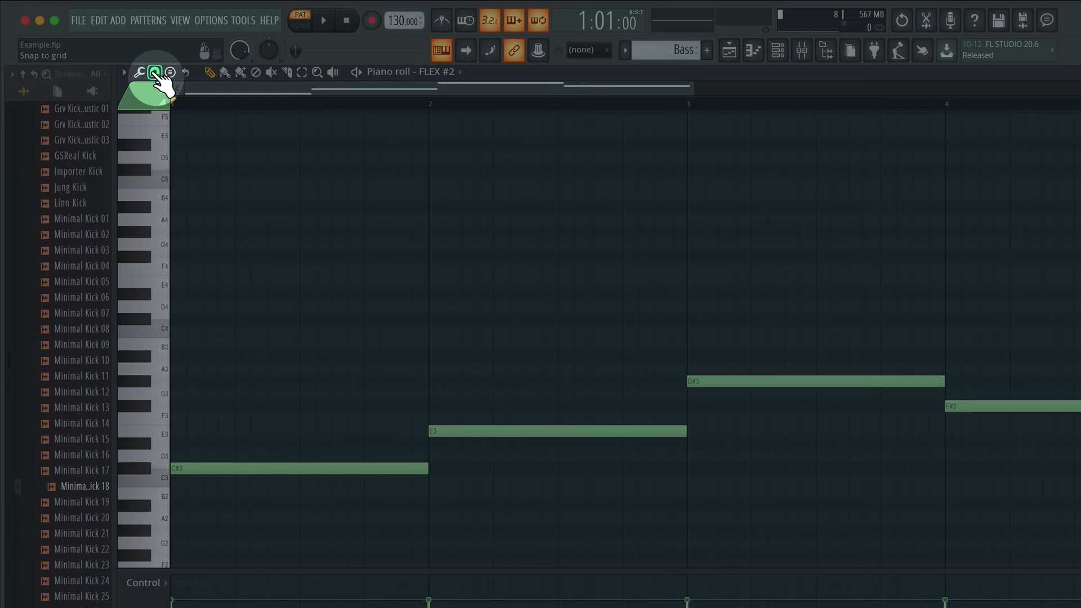
- Try free note placement with snapping set to (none), using a temporary A4 note in bar 2 that is shifted and deleted
{"action": "left_click", "coordinate": [154, 72]}
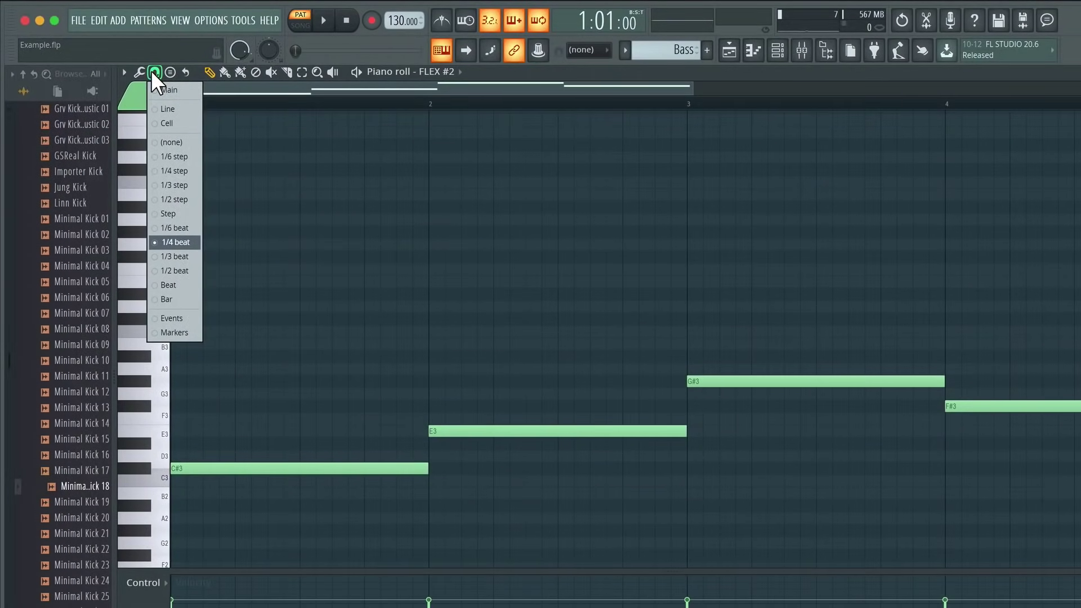
{"action": "left_click", "coordinate": [168, 141]}
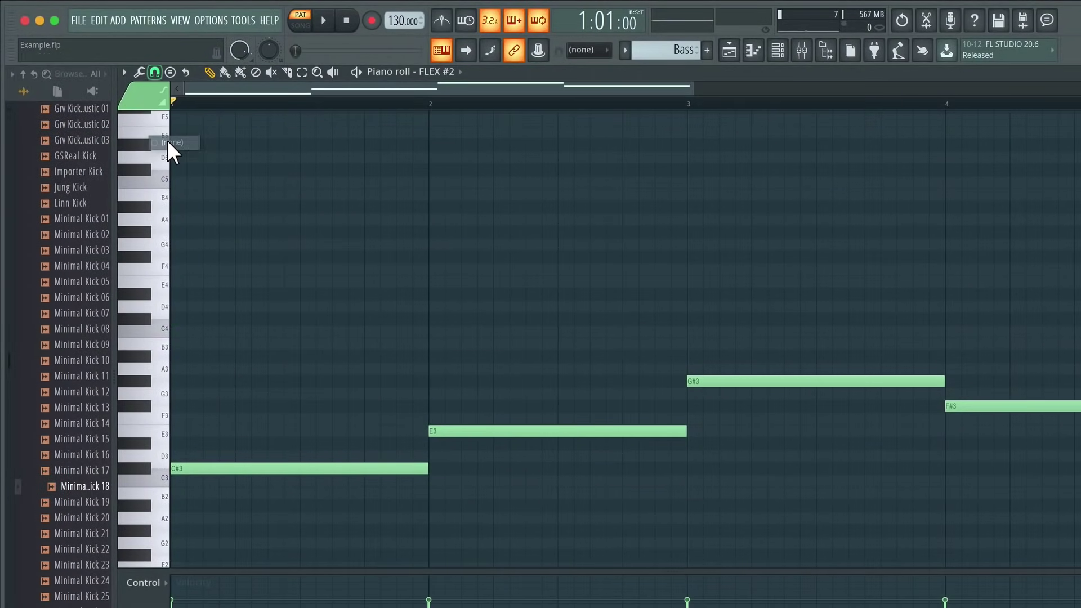
{"action": "left_click", "coordinate": [488, 219]}
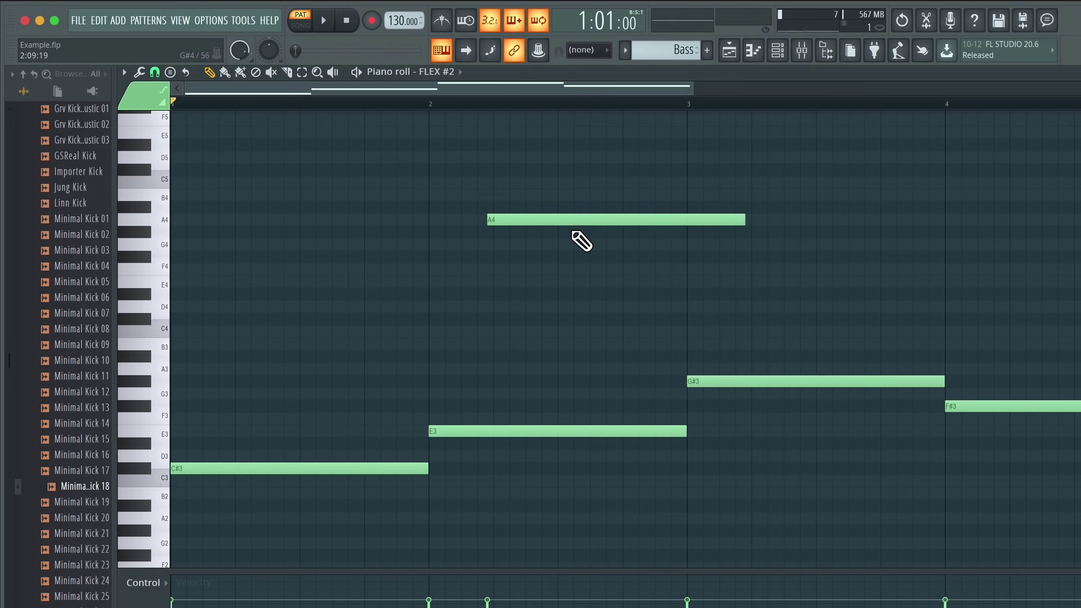
{"action": "left_click_drag", "start_coordinate": [569, 218], "coordinate": [535, 210]}
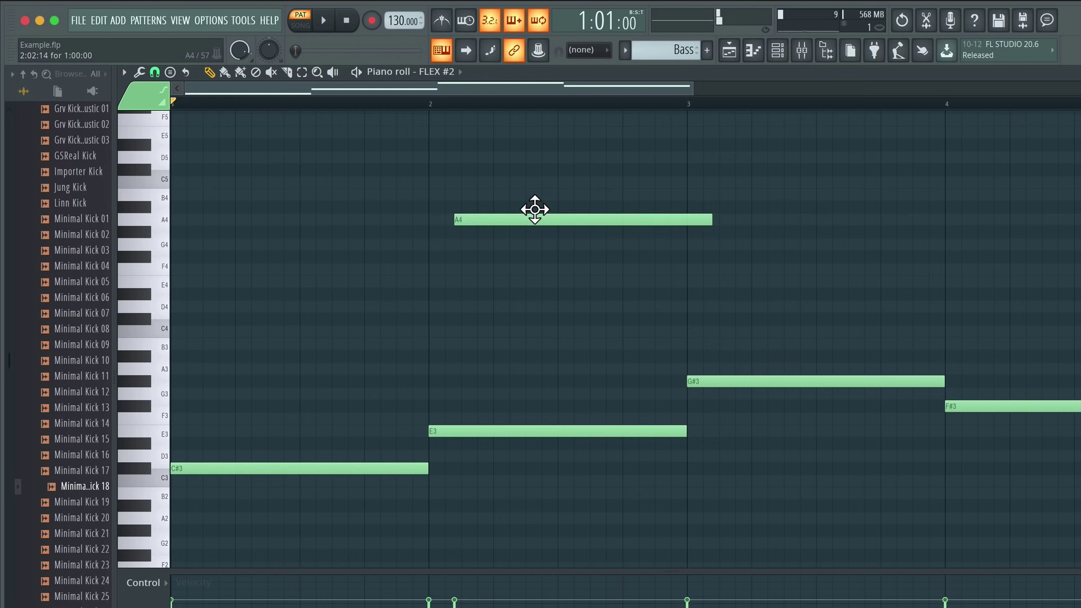
{"action": "right_click", "coordinate": [489, 214]}
- Set the piano roll grid snapping to Bar, and replace that setting with Step
{"action": "left_click", "coordinate": [153, 72]}
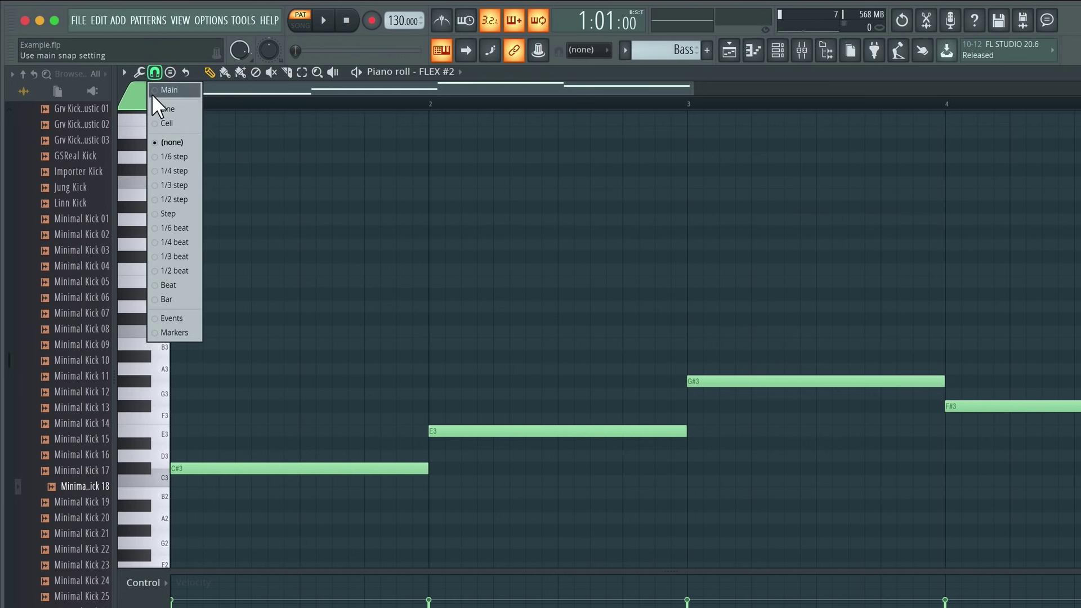
{"action": "left_click", "coordinate": [175, 298]}
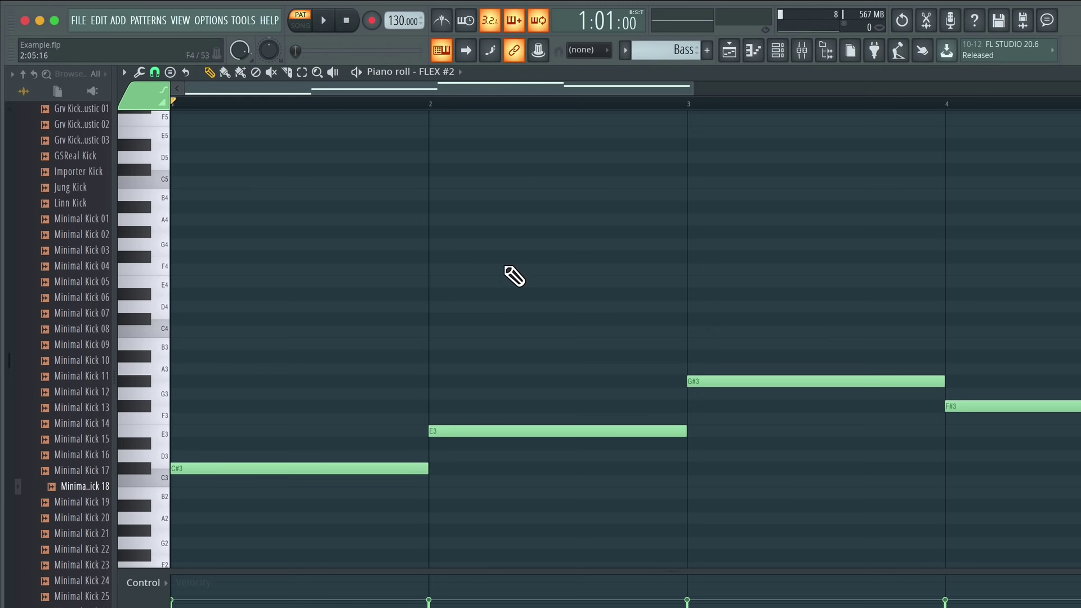
{"action": "left_click", "coordinate": [155, 72]}
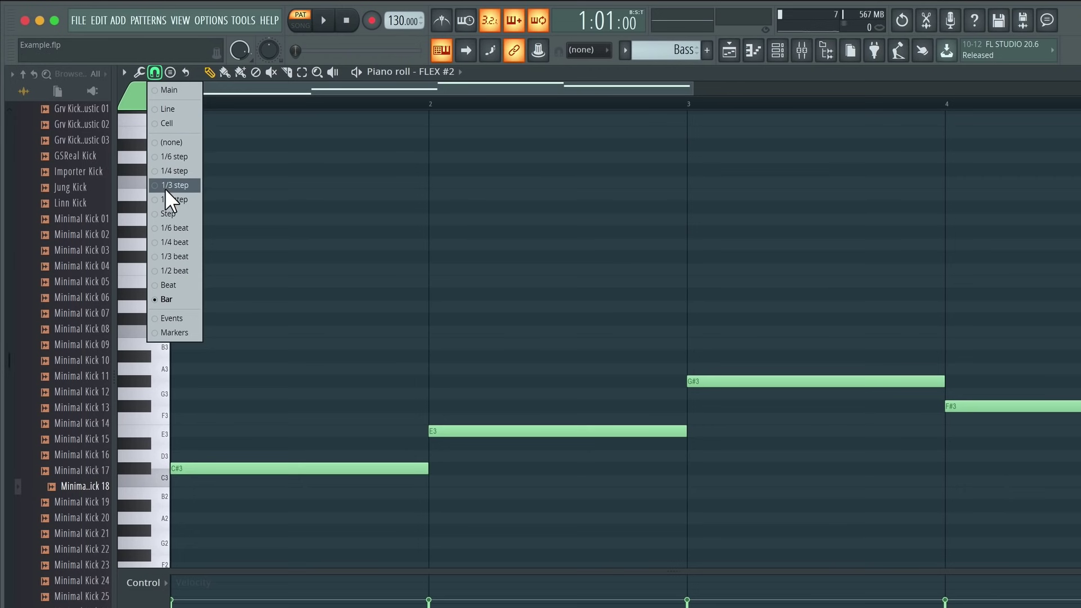
{"action": "left_click", "coordinate": [167, 213]}
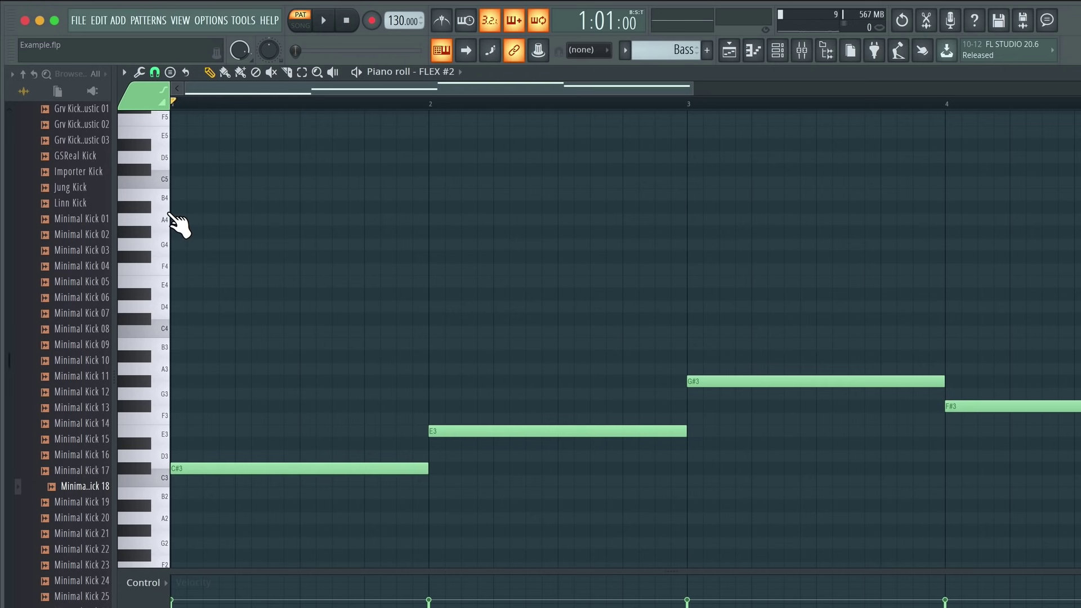
- Test Step snapping by drawing an E4 note at bar 2, moving it to 2:04:00 and deleting it
{"action": "left_click", "coordinate": [430, 281]}
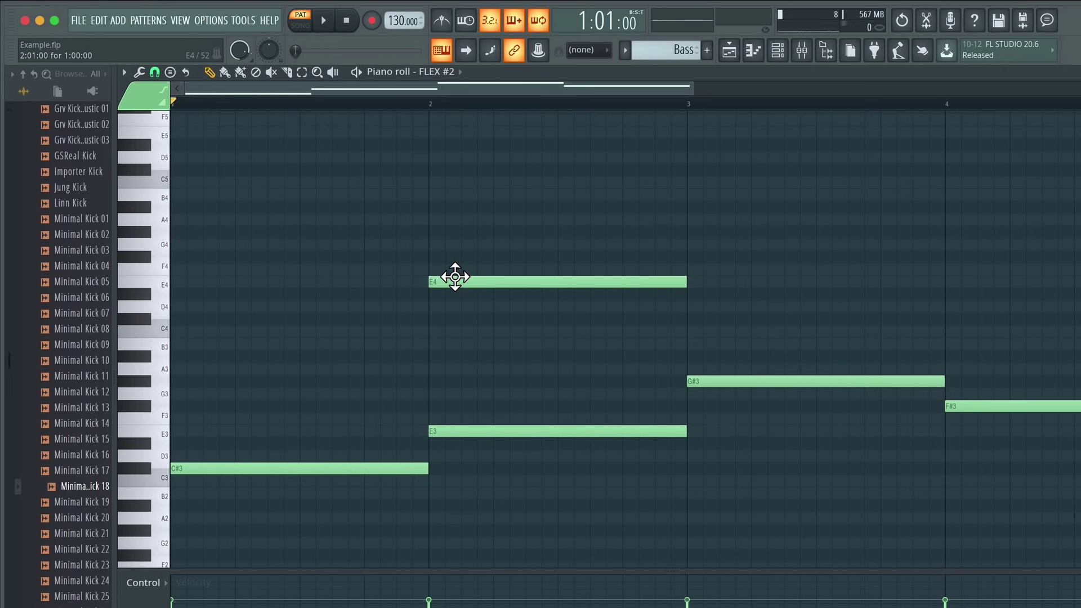
{"action": "left_click_drag", "start_coordinate": [455, 276], "coordinate": [496, 280]}
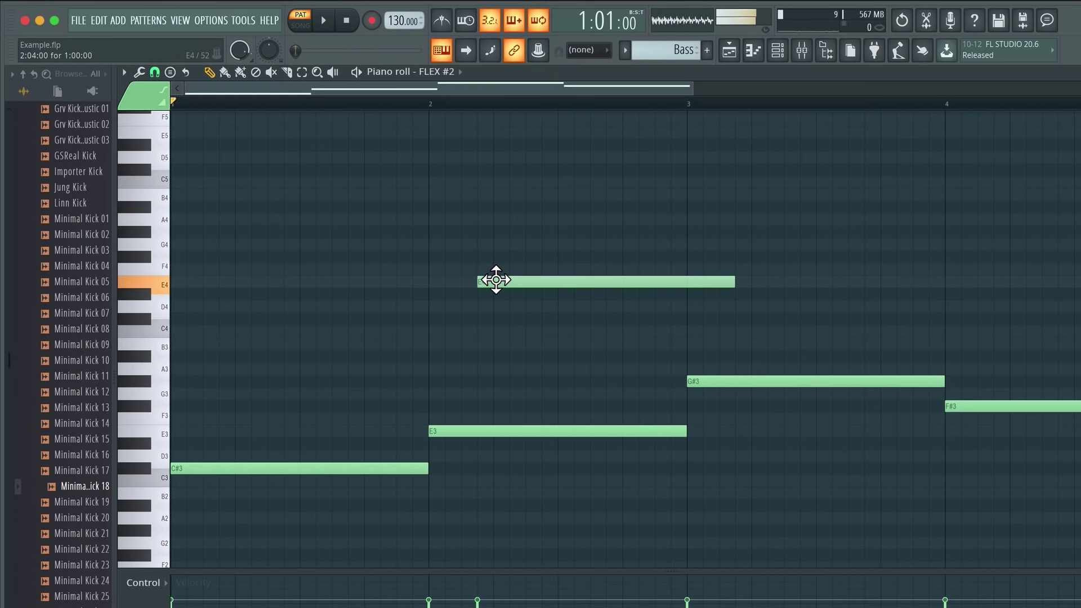
{"action": "right_click", "coordinate": [496, 279]}
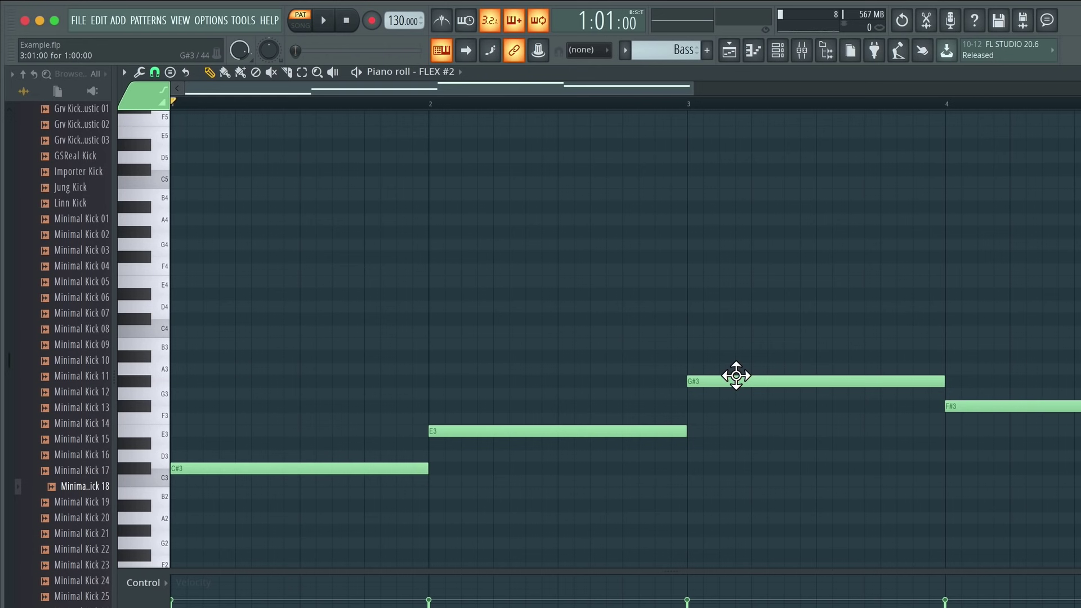
- Try copying the G#3 note into bar 2 and the E3 note into bar 1, deleting both copies
{"action": "mouse_move", "coordinate": [735, 375]}
{"action": "left_mouse_down"}
{"action": "mouse_move", "coordinate": [456, 359]}
{"action": "mouse_move", "coordinate": [474, 367]}
{"action": "left_mouse_up"}
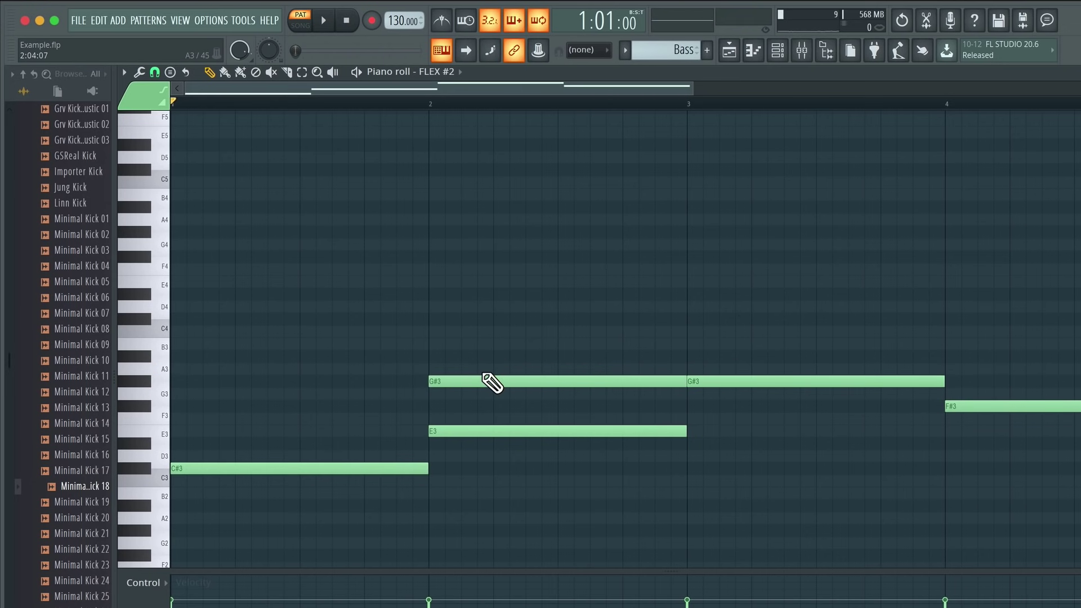
{"action": "right_click", "coordinate": [473, 380]}
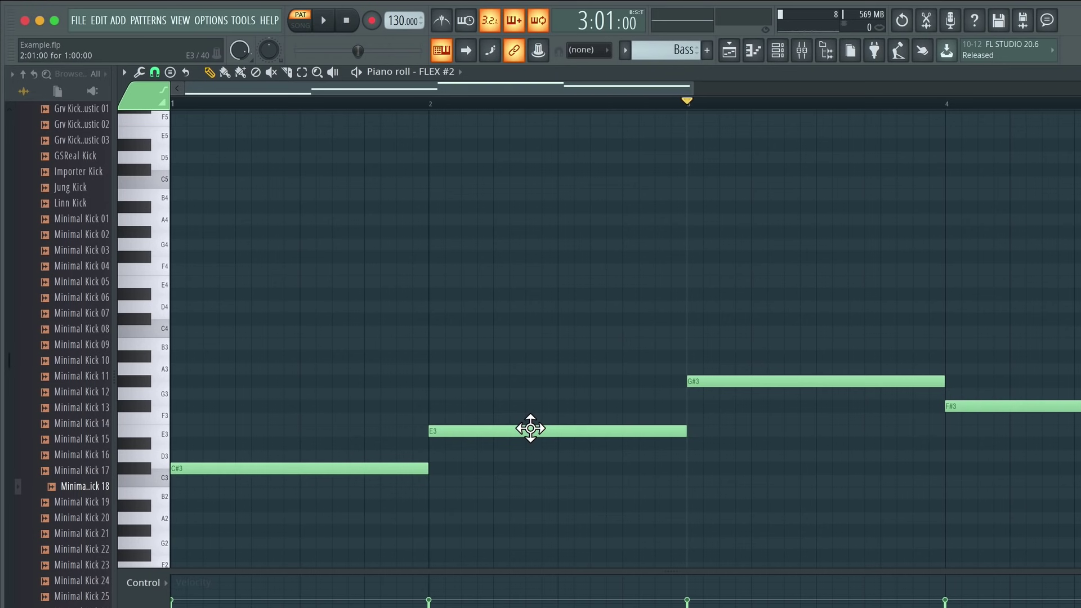
{"action": "left_click", "coordinate": [530, 429]}
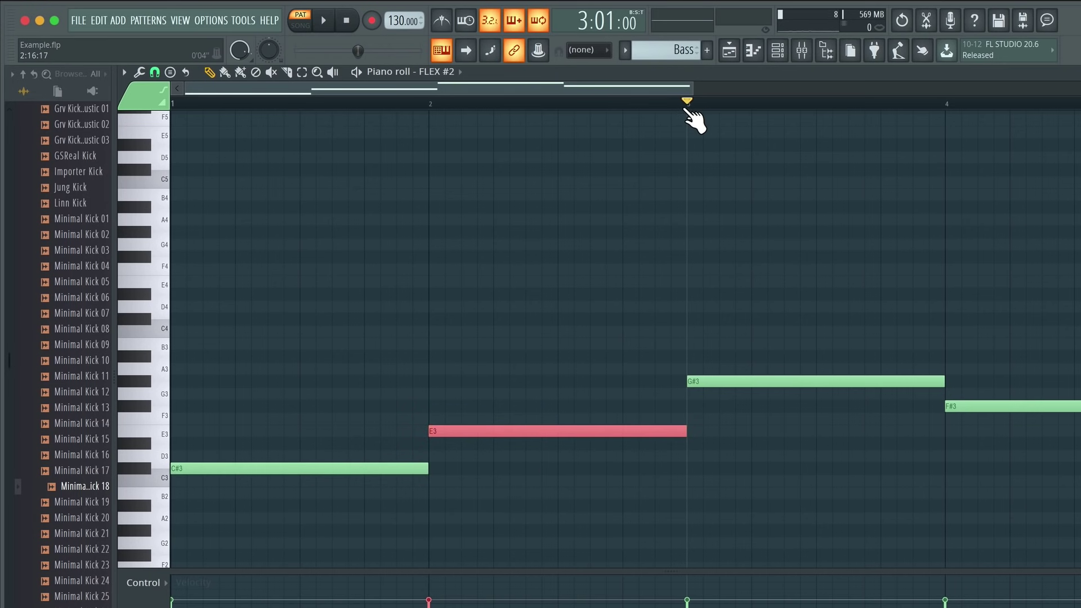
{"action": "key", "text": "ctrl+z"}
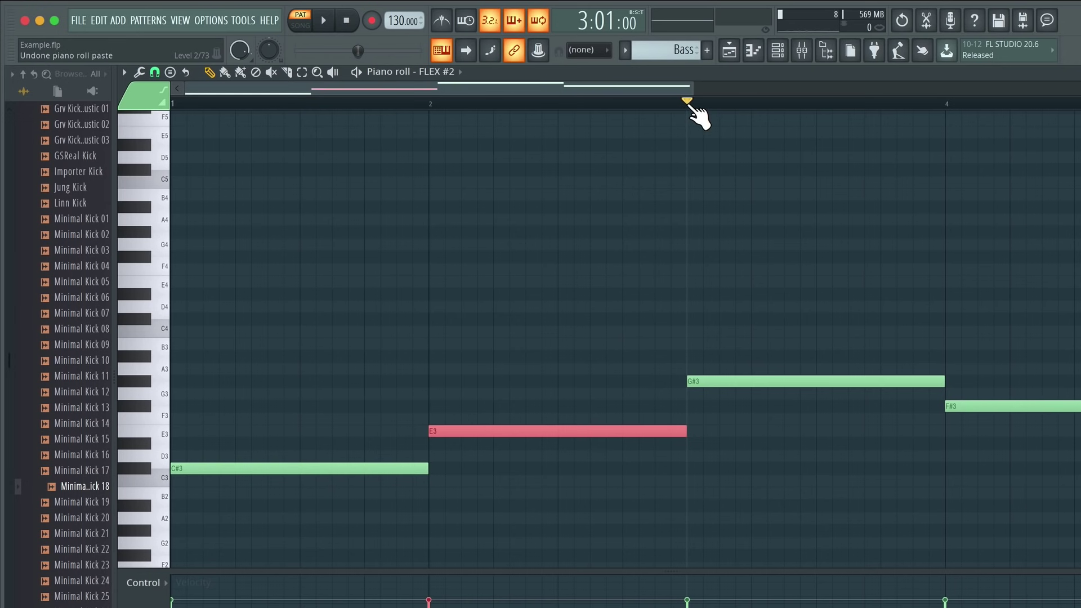
{"action": "key", "text": "ctrl+v"}
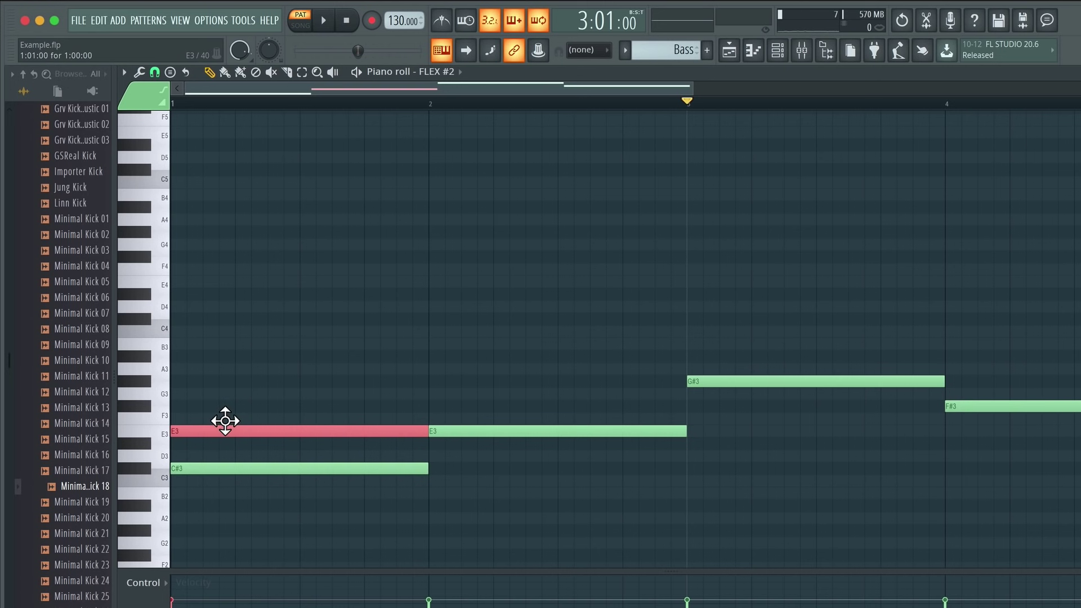
{"action": "right_click", "coordinate": [225, 424]}
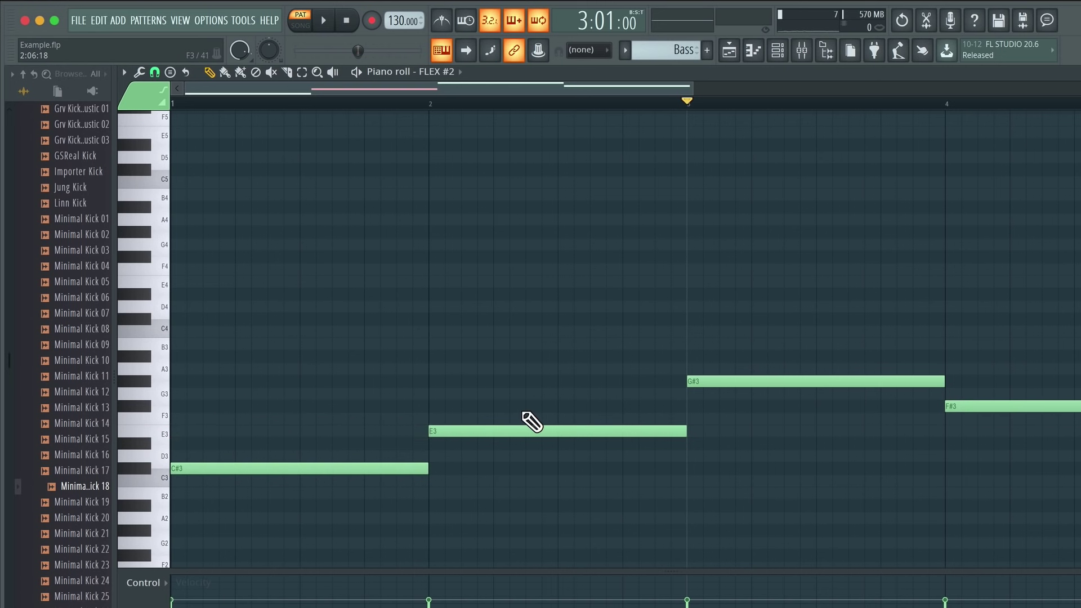
- Select the E3 note in bar 2, duplicate it into bar 3, and undo the duplication
{"action": "left_click", "coordinate": [514, 426]}
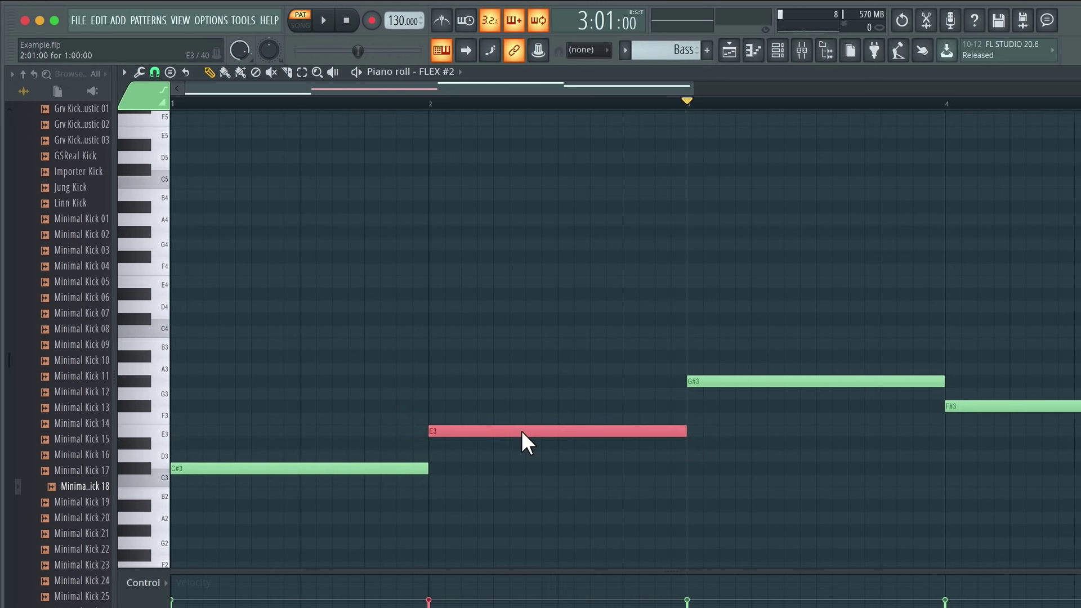
{"action": "key", "text": "ctrl+b"}
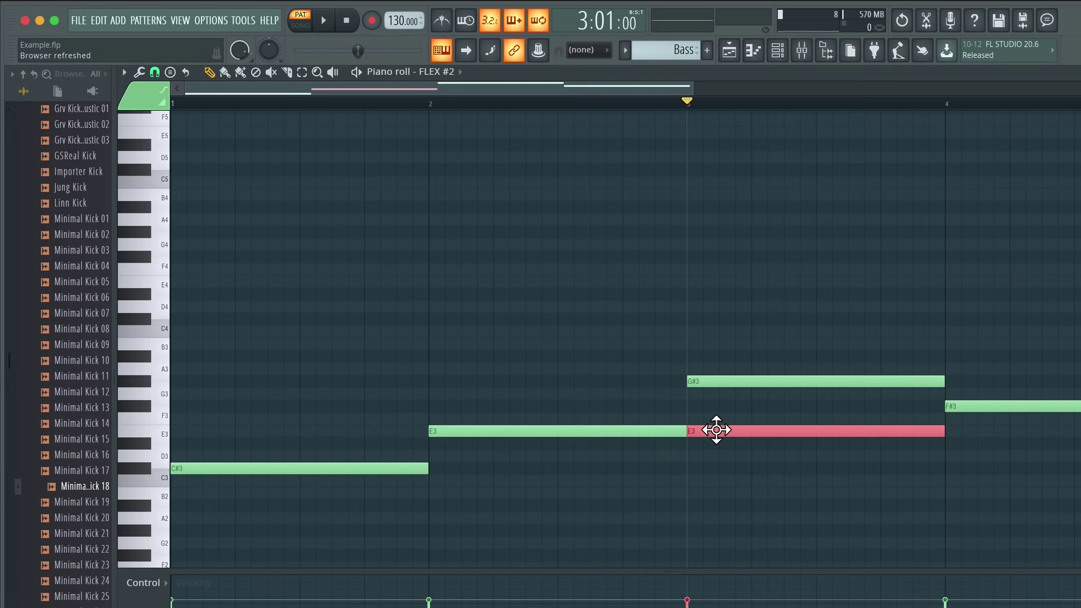
{"action": "key", "text": "ctrl+z"}
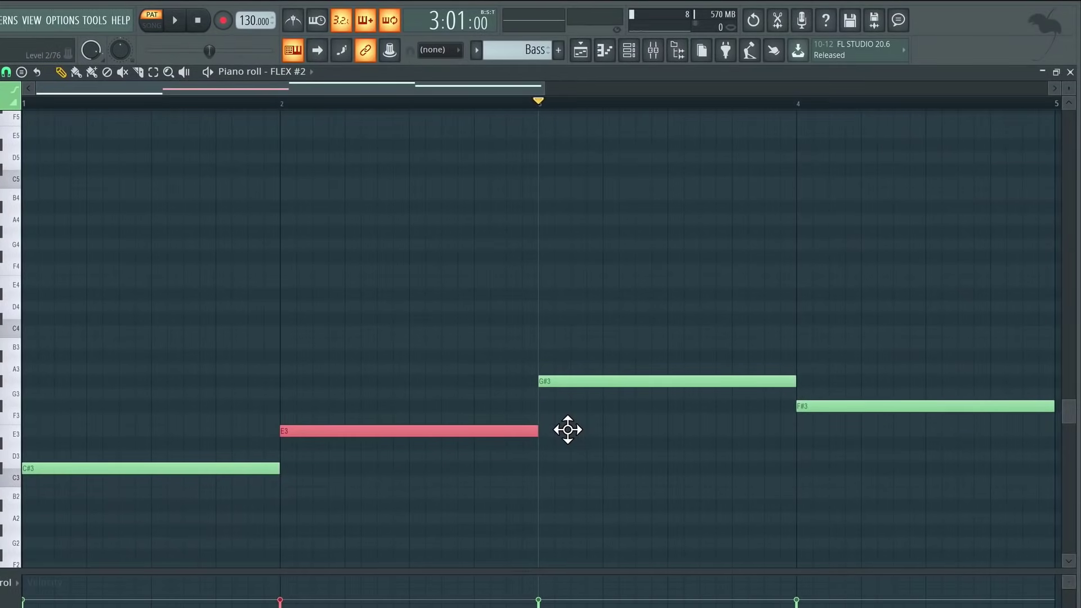
- Close the piano roll and rename the FLEX #2 channel to BASS with a blue-violet colour
{"action": "left_click", "coordinate": [1071, 72]}
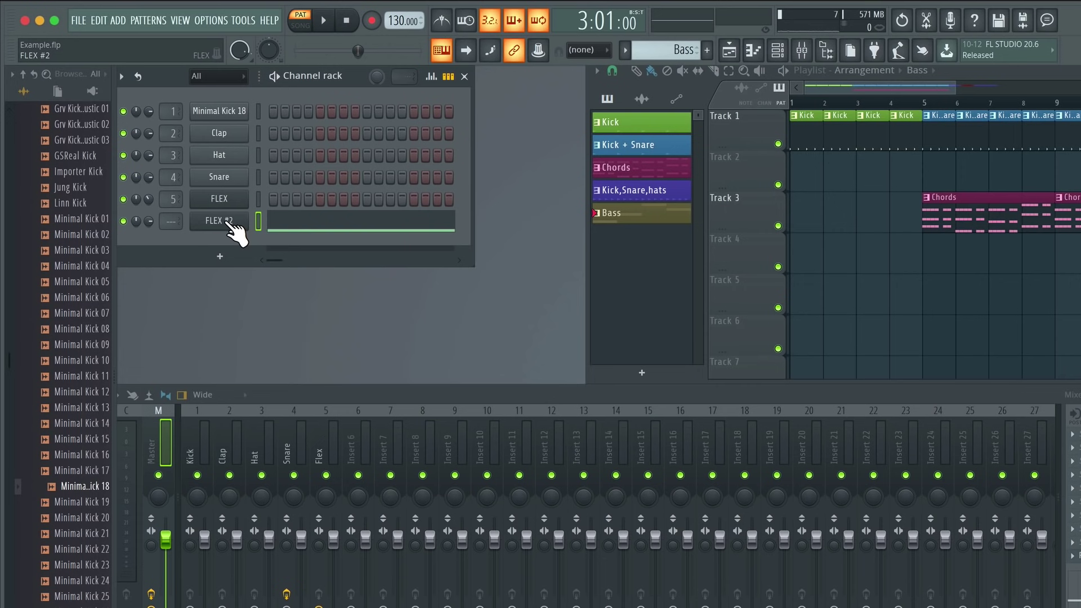
{"action": "right_click", "coordinate": [225, 220]}
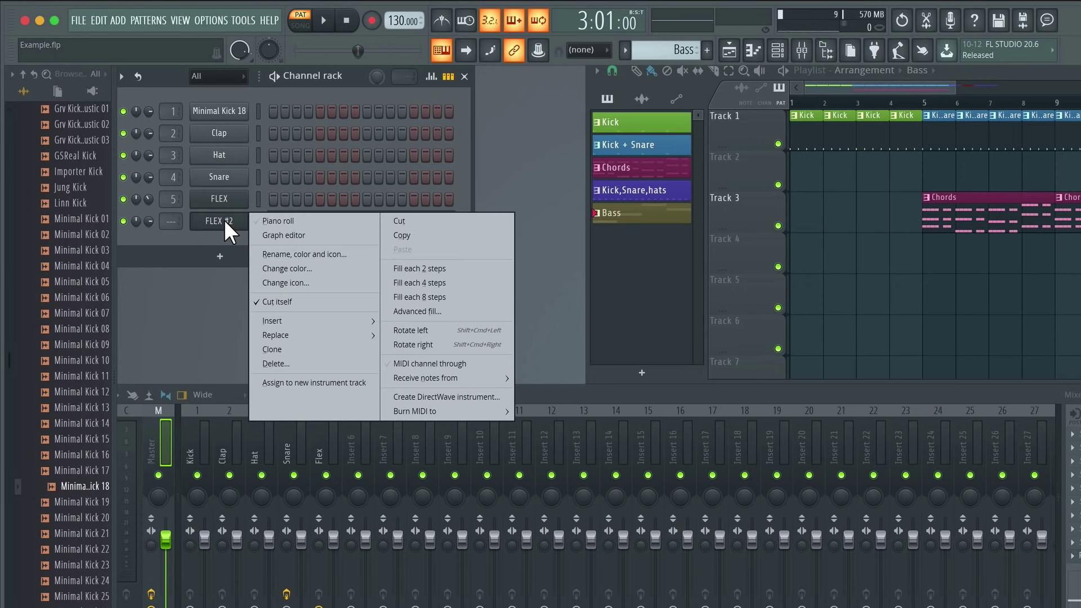
{"action": "left_click", "coordinate": [294, 255]}
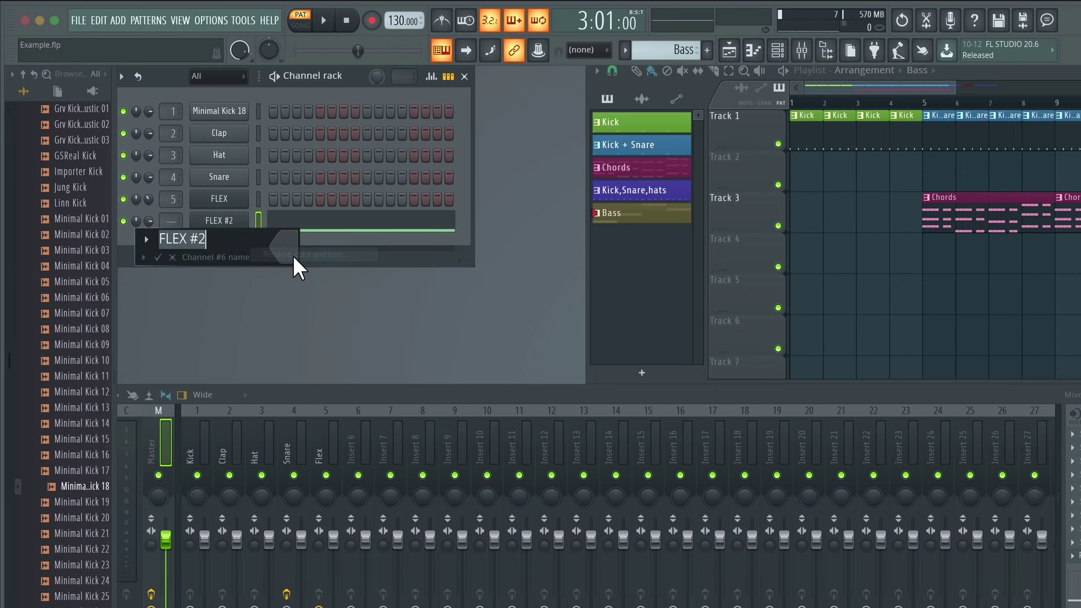
{"action": "type", "text": "BASS"}
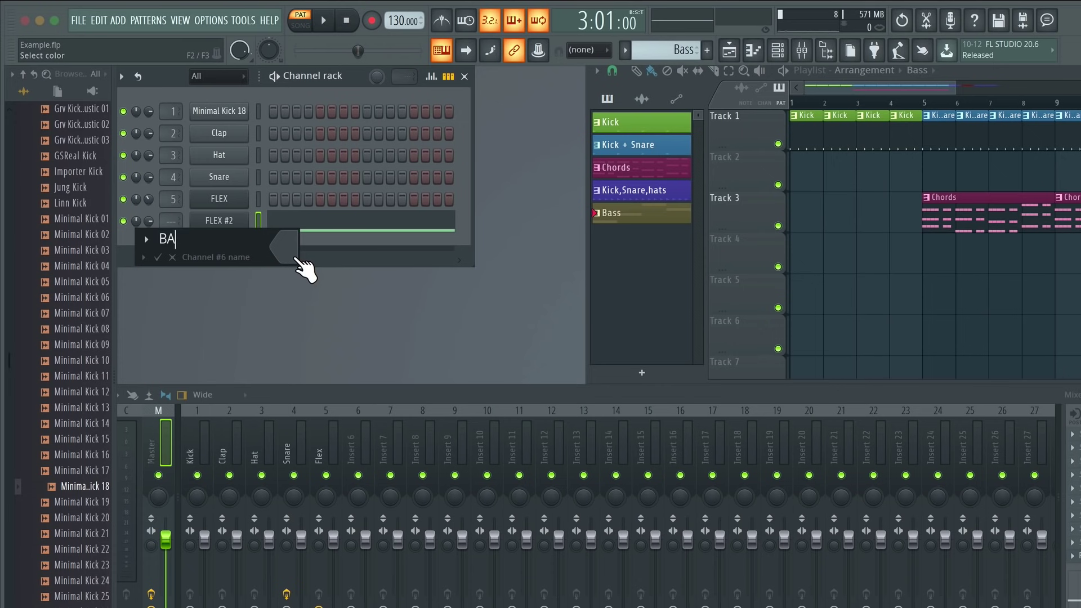
{"action": "left_click", "coordinate": [295, 264]}
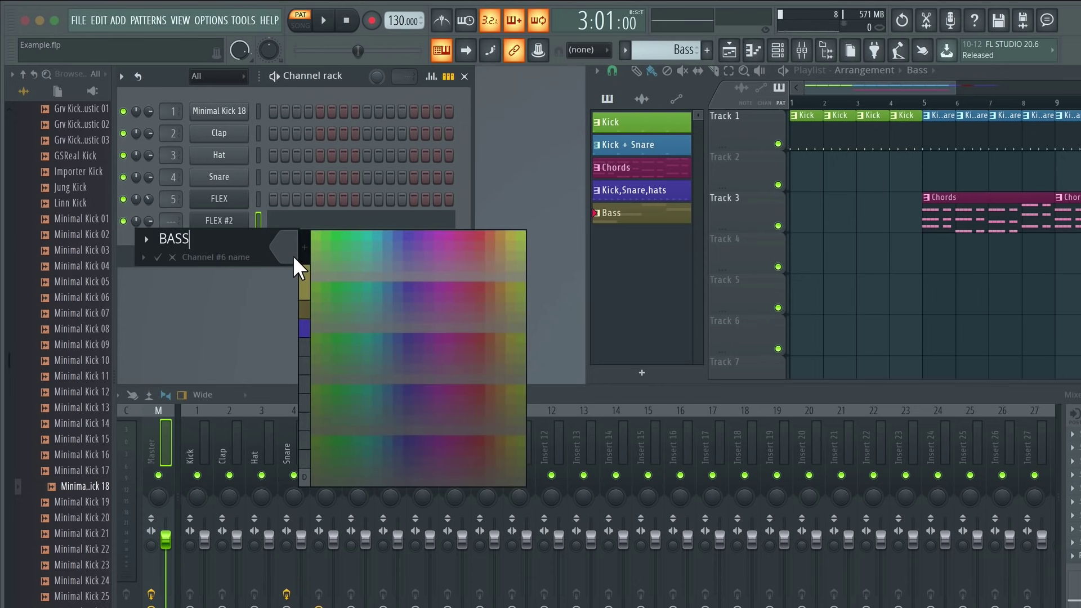
{"action": "left_click", "coordinate": [410, 242]}
{"action": "key", "text": "Return"}
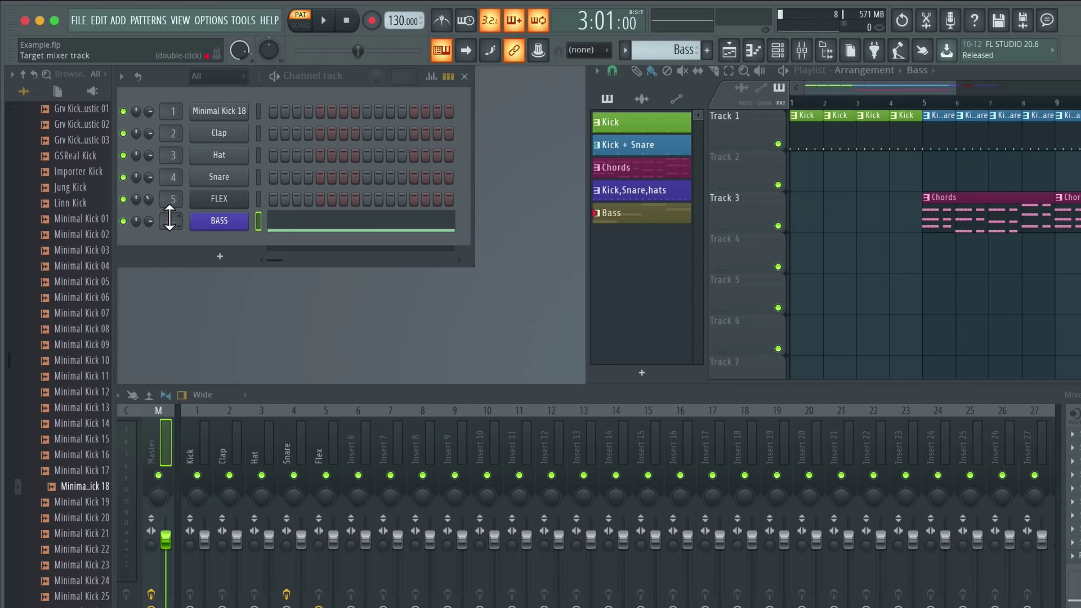
- Route the BASS channel to mixer track 6 by entering the track number
{"action": "right_click", "coordinate": [171, 221]}
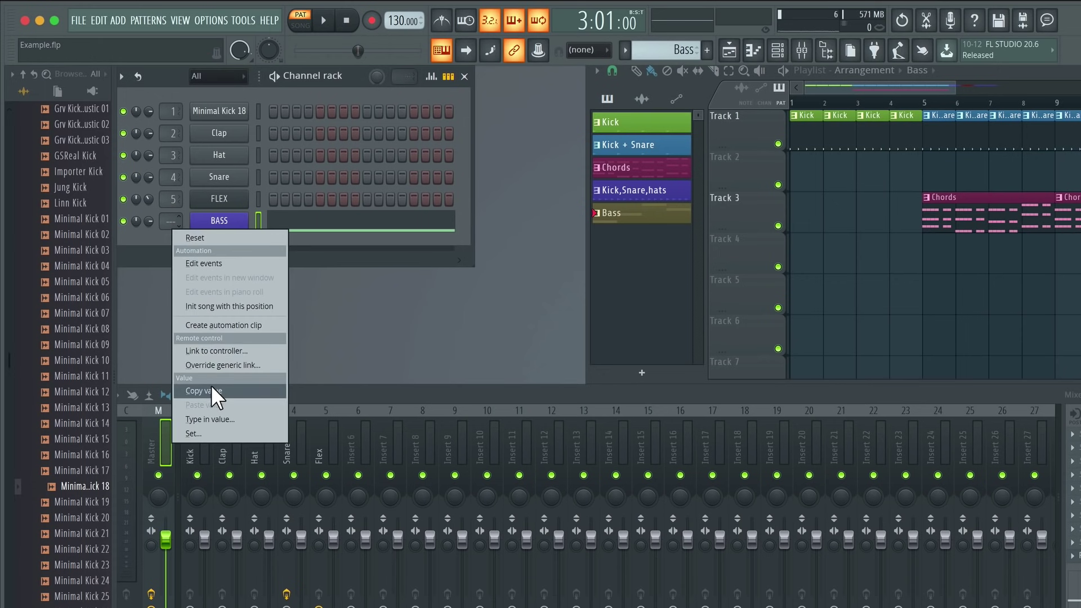
{"action": "left_click", "coordinate": [210, 418]}
{"action": "type", "text": "6"}
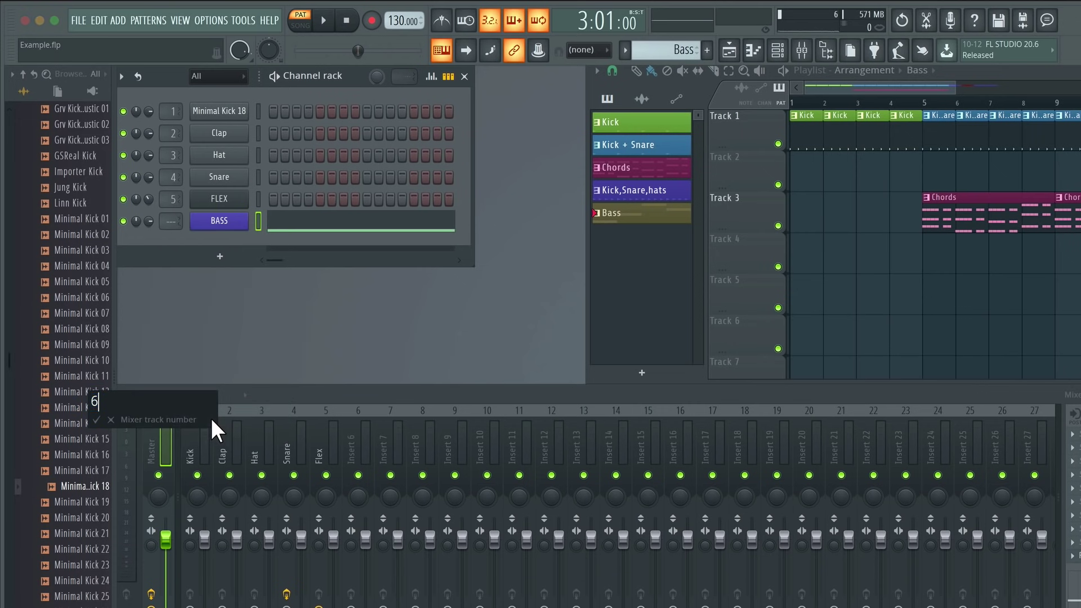
{"action": "key", "text": "Return"}
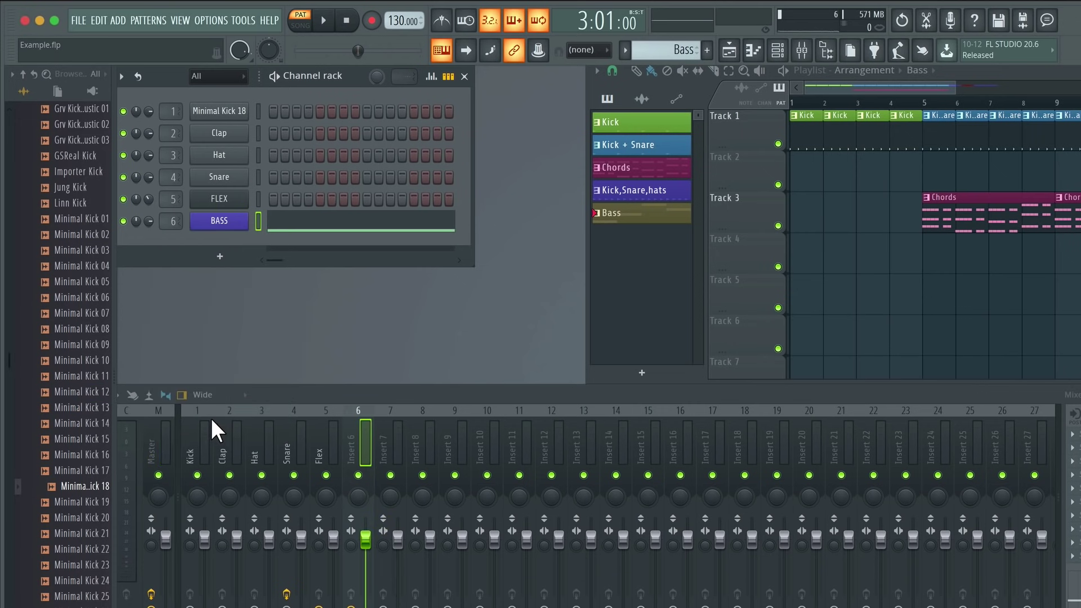
- Place two Bass pattern clips on playlist Track 2, starting at bars 5 and 9 above the Chords clips
{"action": "left_click", "coordinate": [613, 213]}
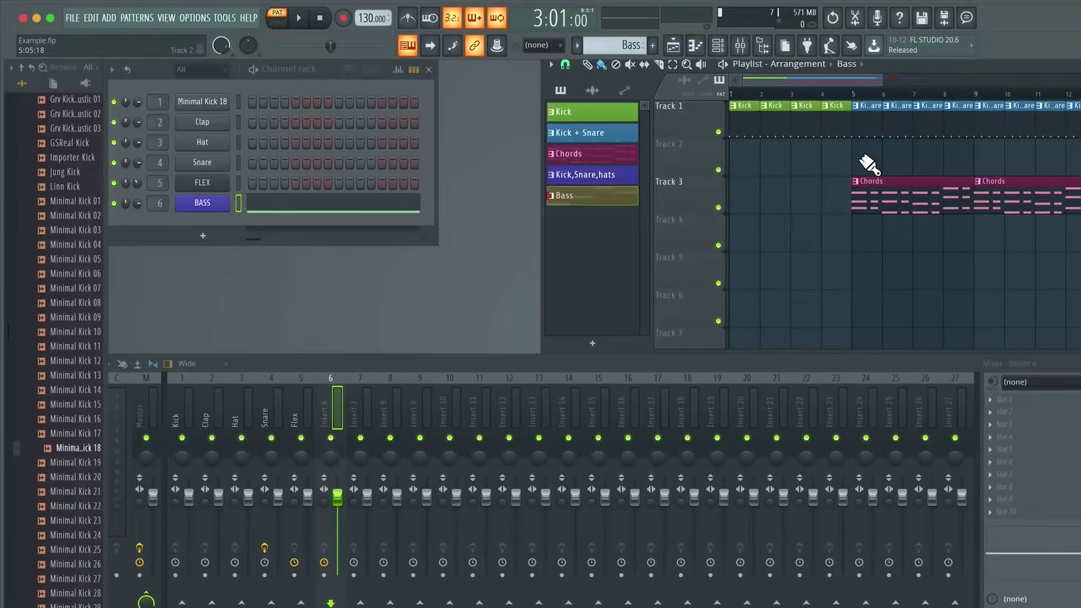
{"action": "left_click", "coordinate": [891, 158]}
{"action": "left_click", "coordinate": [941, 150]}
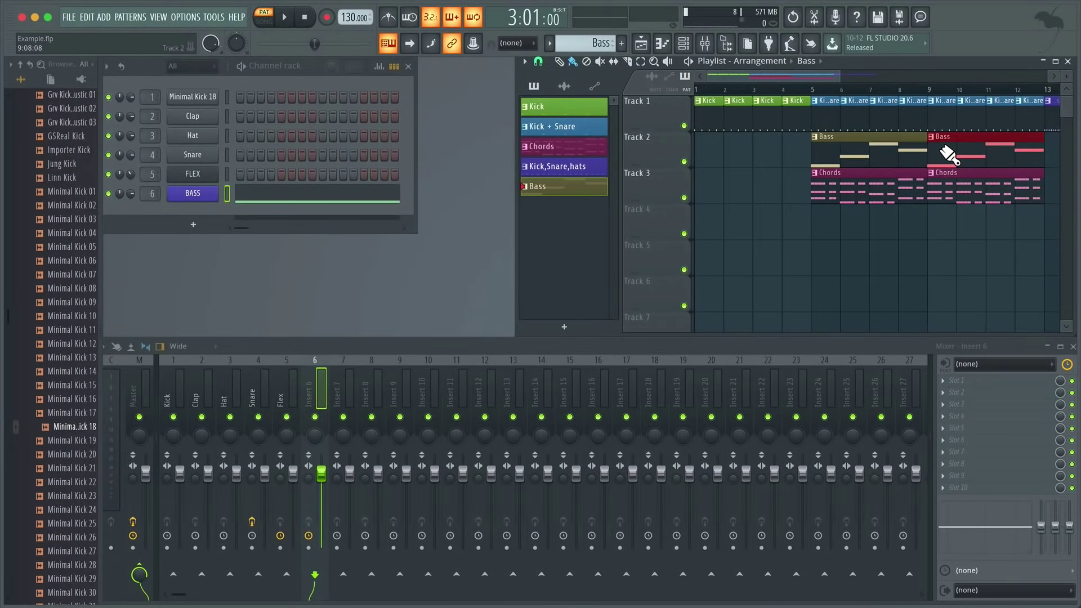
- Play the arrangement in song mode from bar 5, where the Bass and Chords clips start, and stop playback
{"action": "left_click", "coordinate": [813, 91]}
{"action": "key", "text": "space"}
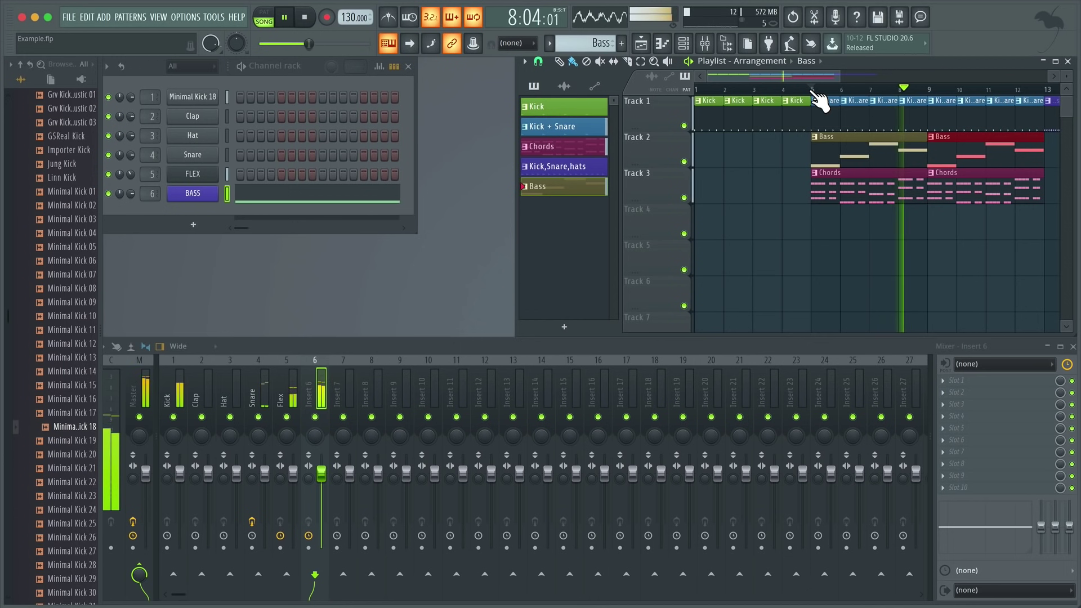
{"action": "key", "text": "space"}
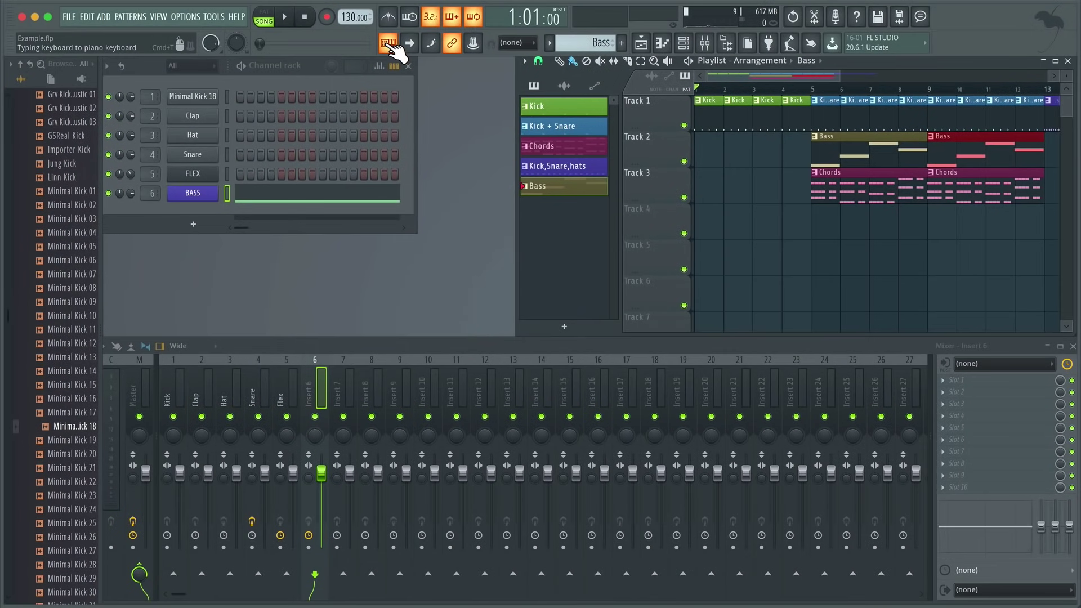
- Audition the BASS channel by playing C4, F4 and A4 with the typing keyboard as a piano
{"action": "key", "text": "v"}
{"action": "key", "text": "z"}
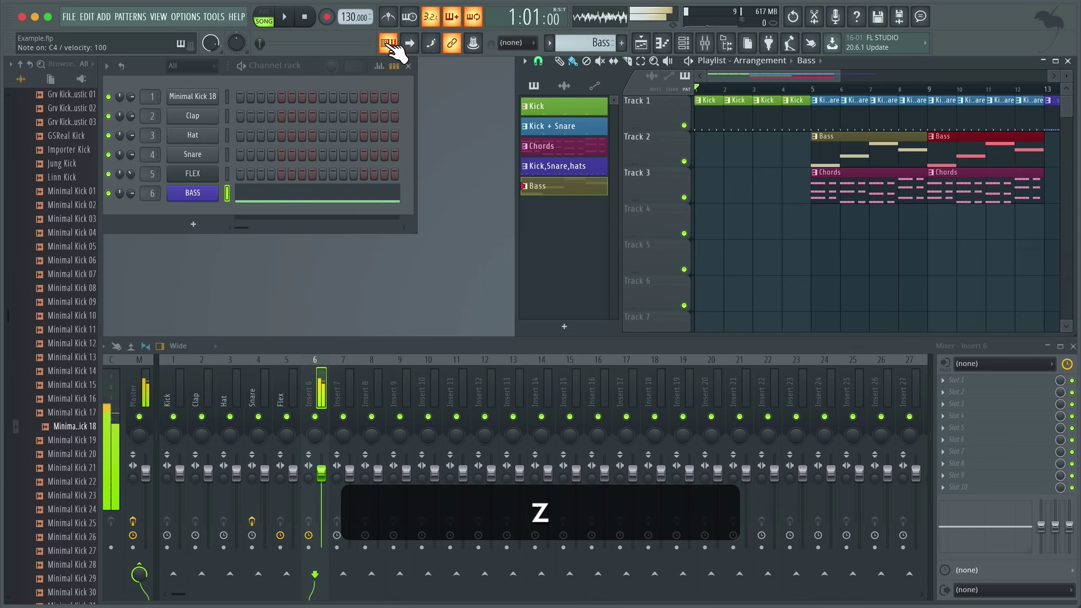
{"action": "key", "text": "v"}
{"action": "key", "text": "n"}
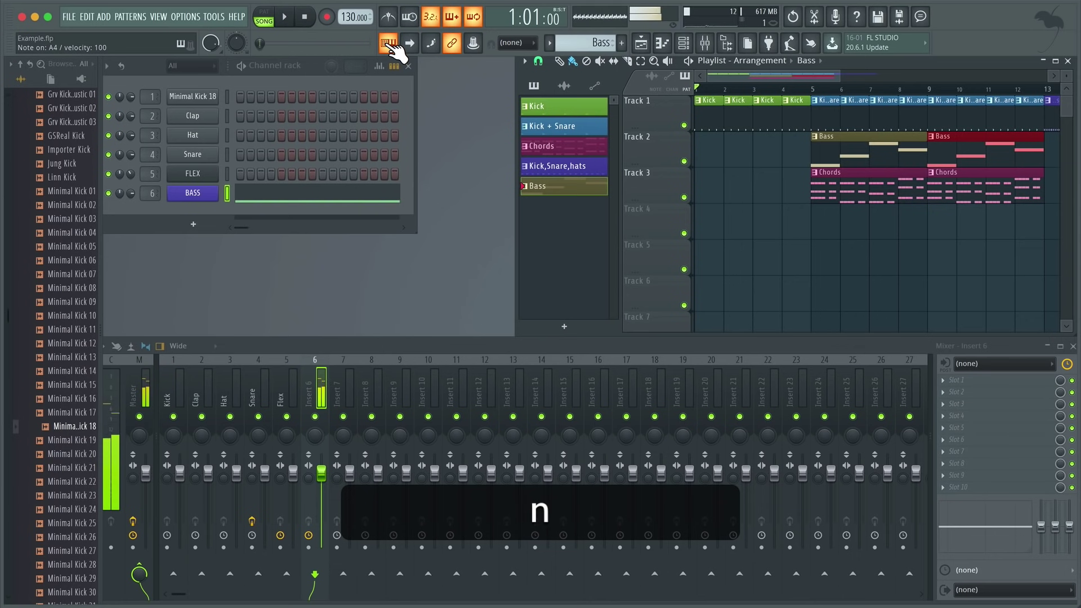
{"action": "key", "text": "v"}
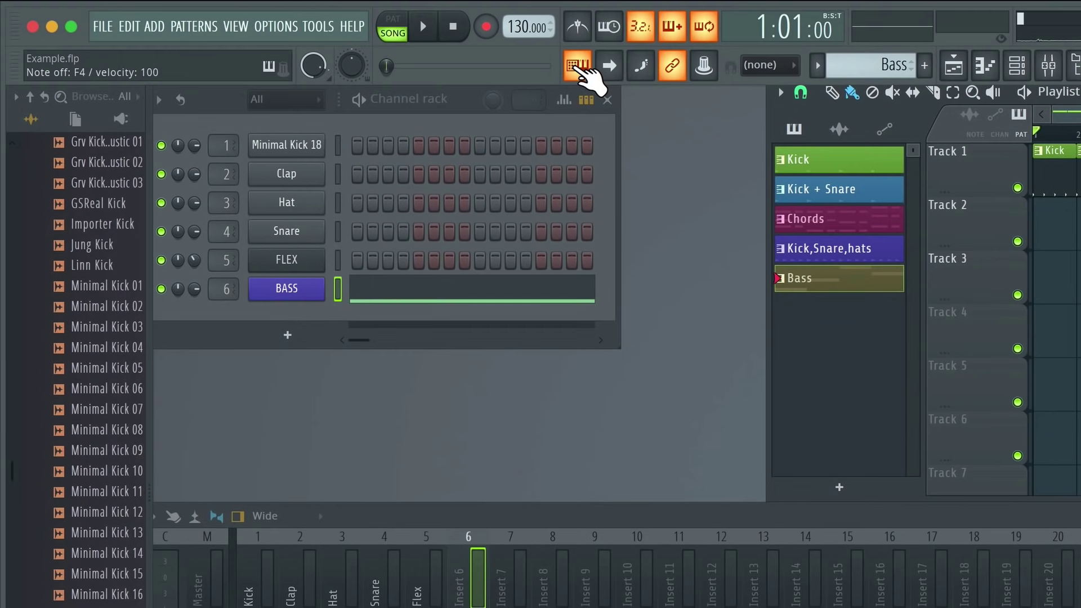
- Enable the LPK25 as a MIDI input device with the generic controller type, and close the settings
{"action": "left_click", "coordinate": [276, 26]}
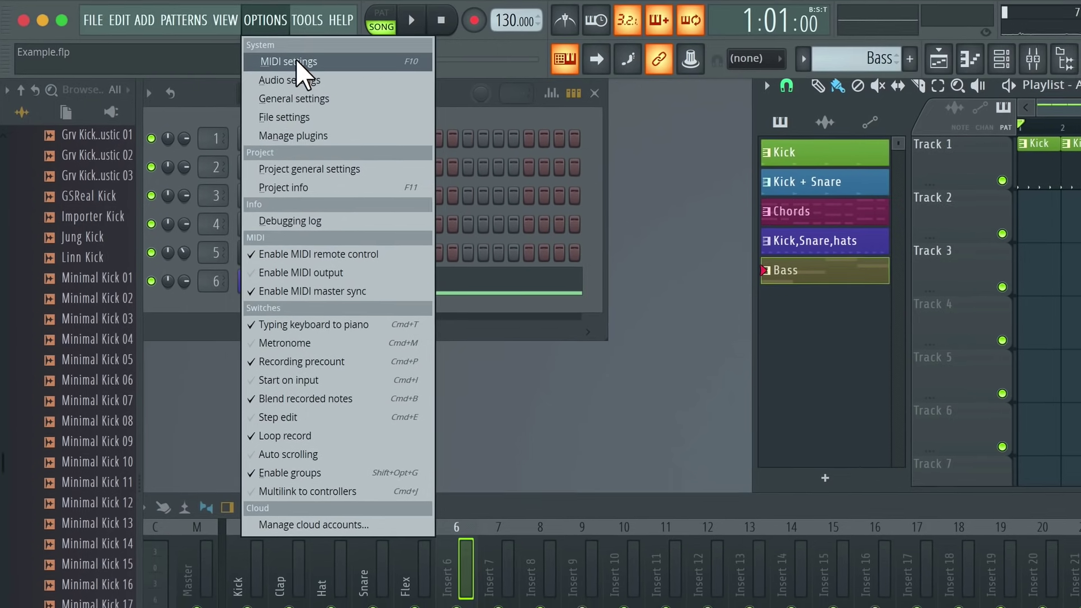
{"action": "left_click", "coordinate": [297, 68]}
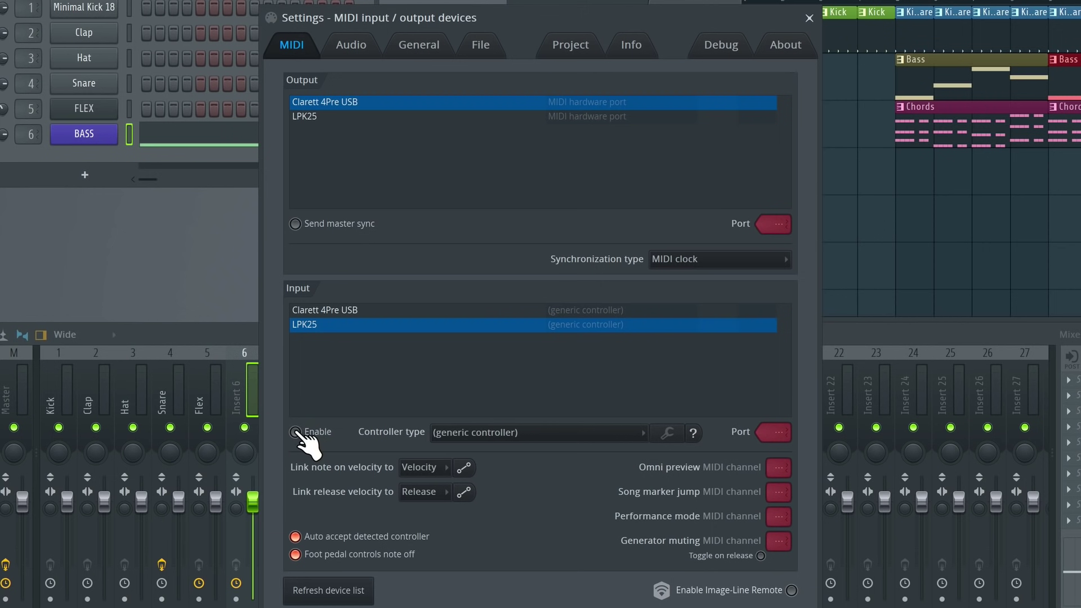
{"action": "left_click", "coordinate": [295, 433]}
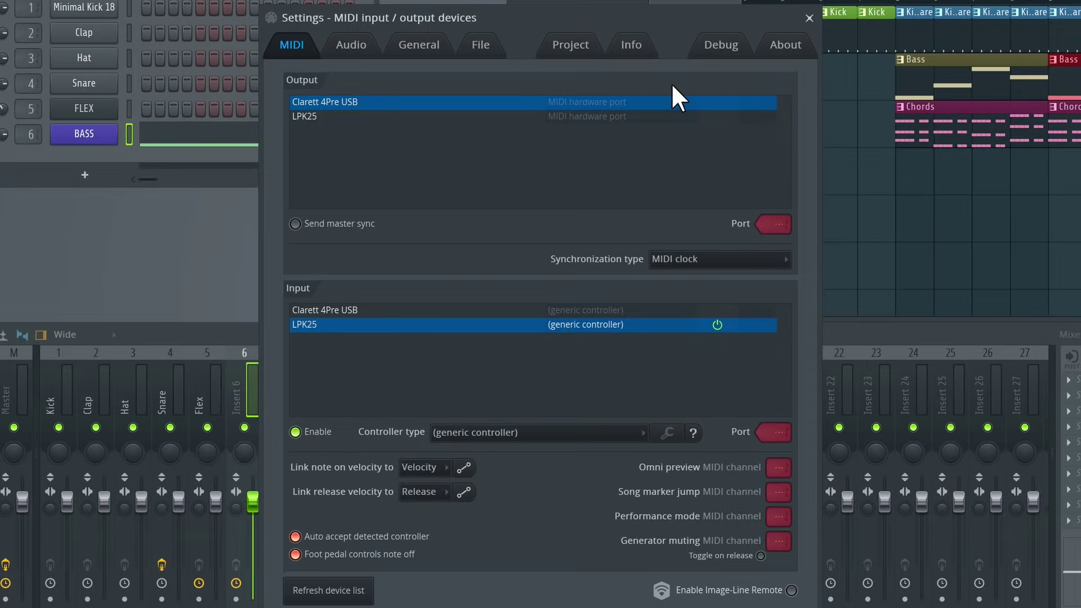
{"action": "left_click", "coordinate": [809, 18]}
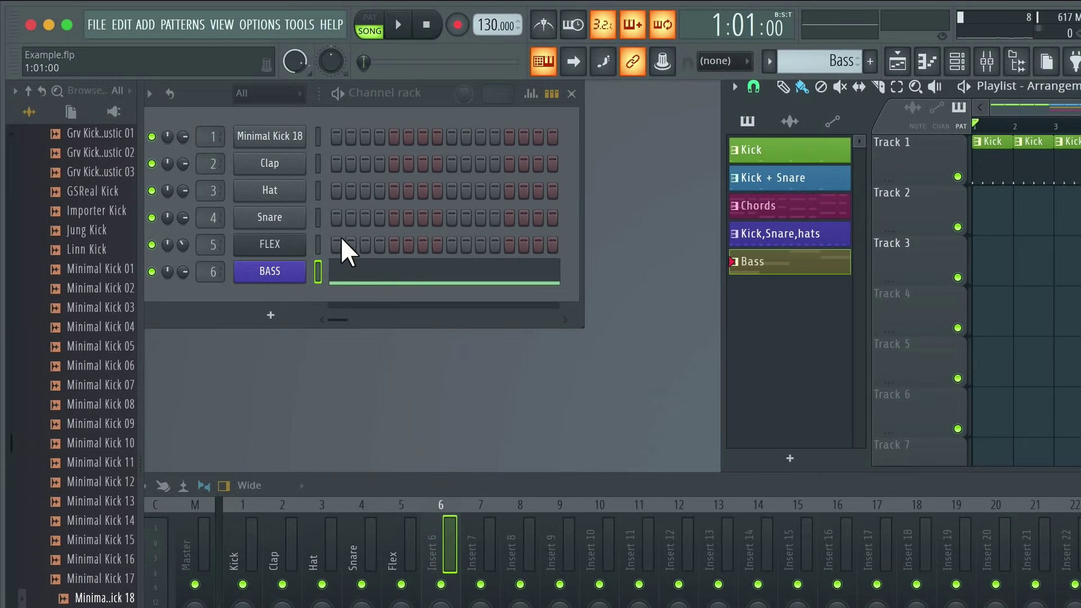
- Select the FLEX, Minimal Kick 18 and Clap channels in turn to test the MIDI keyboard, and reselect BASS
{"action": "left_click", "coordinate": [318, 244]}
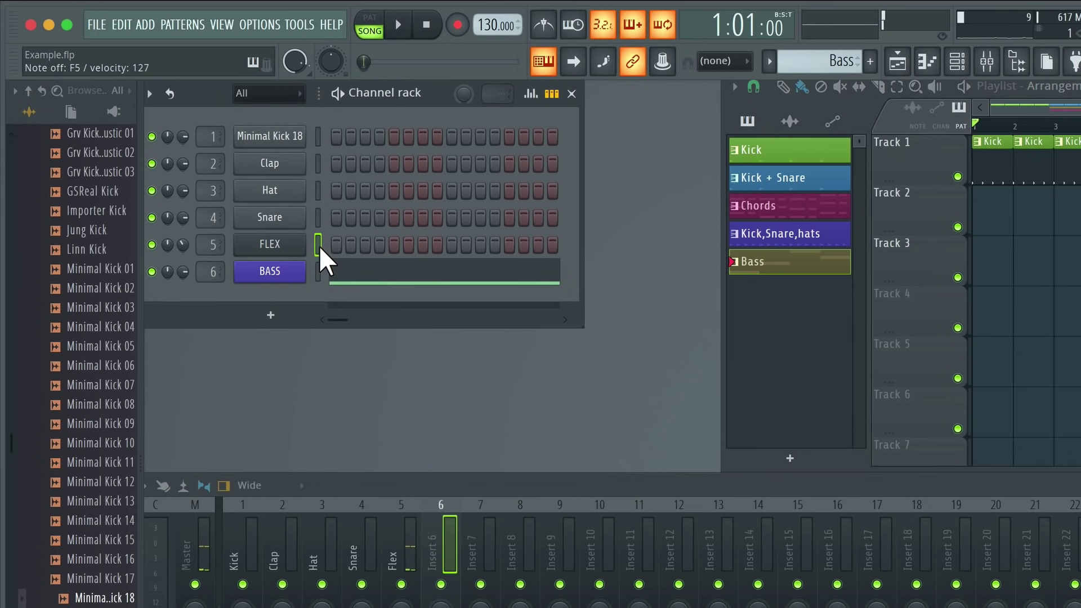
{"action": "left_click", "coordinate": [316, 271]}
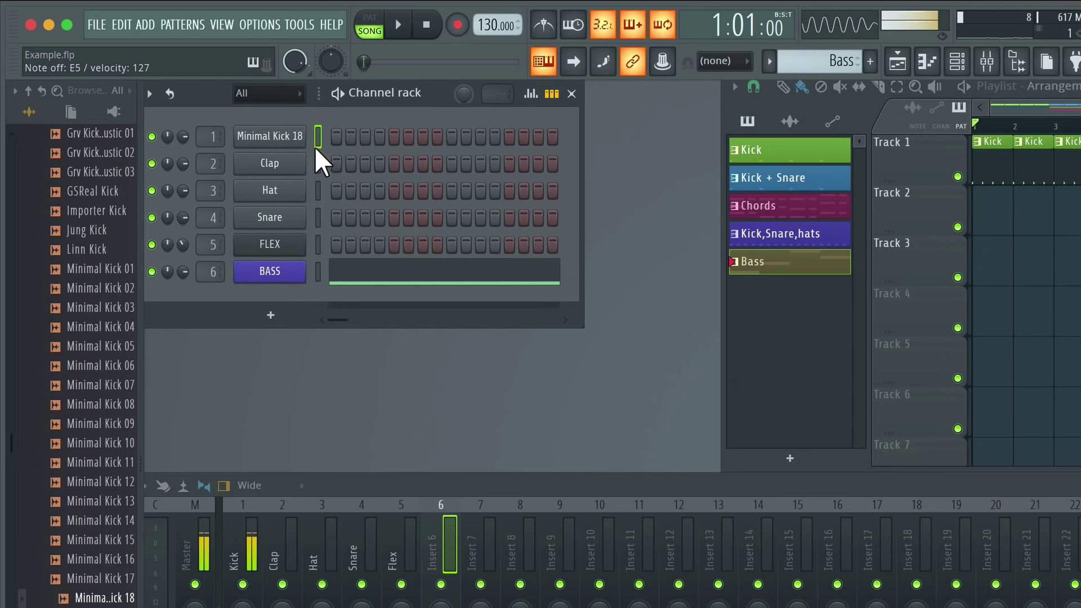
{"action": "left_click", "coordinate": [317, 162]}
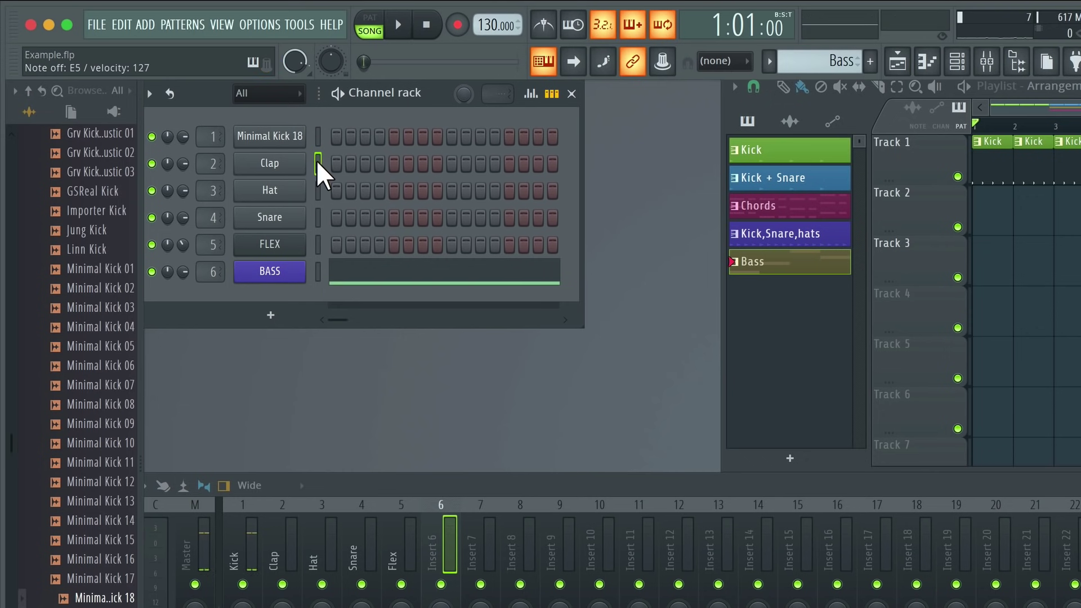
{"action": "left_click", "coordinate": [318, 265]}
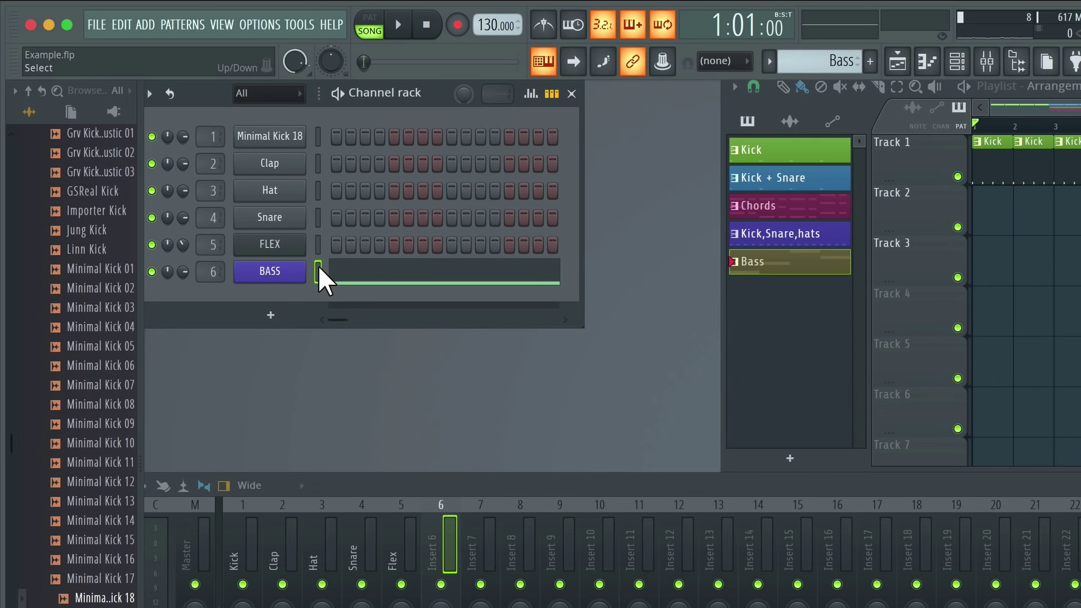
- Add a new FLEX instrument channel with the Chariot Horn preset from Arksun Cityscape, and close its window
{"action": "left_click", "coordinate": [270, 316]}
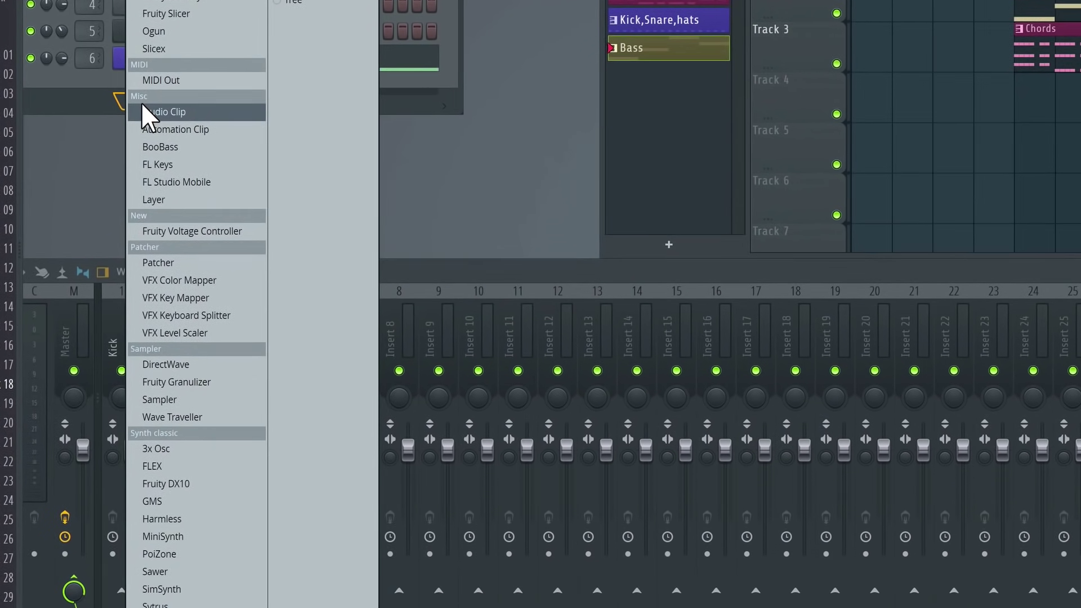
{"action": "left_click", "coordinate": [178, 466]}
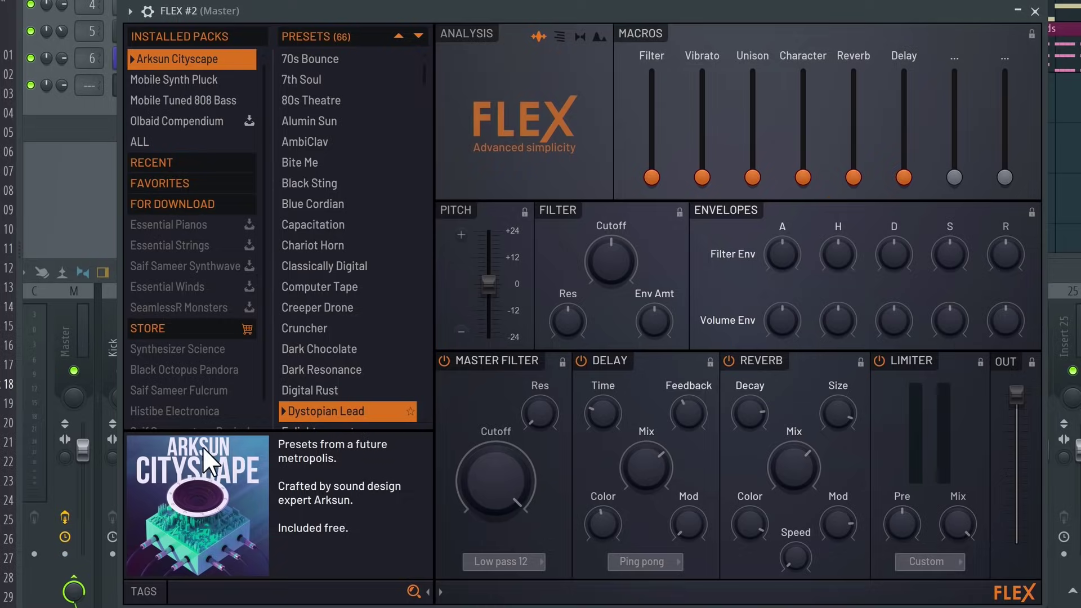
{"action": "left_click", "coordinate": [333, 244]}
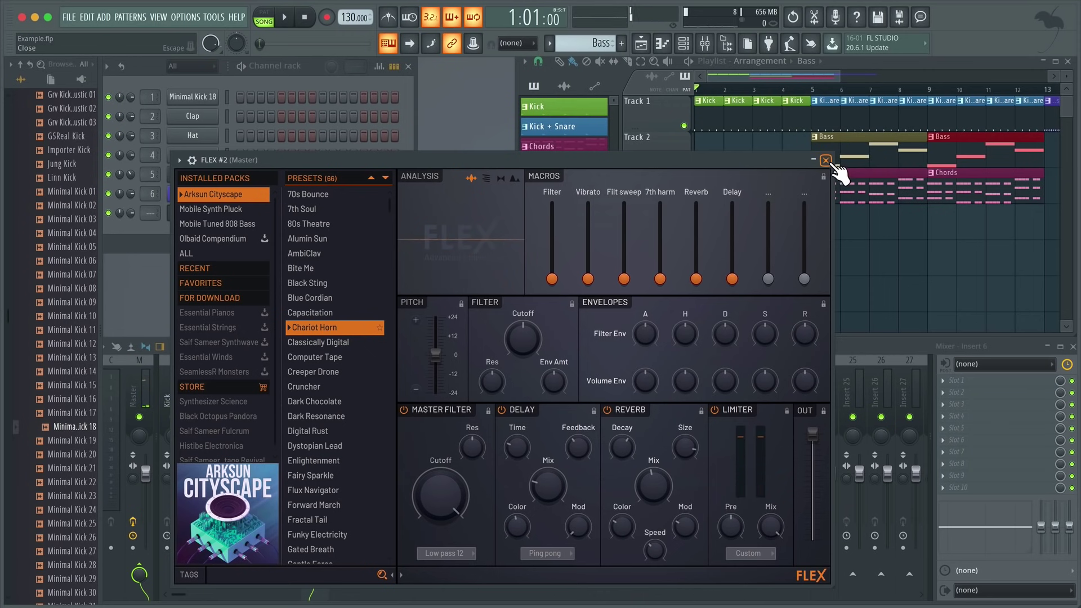
{"action": "left_click", "coordinate": [826, 160]}
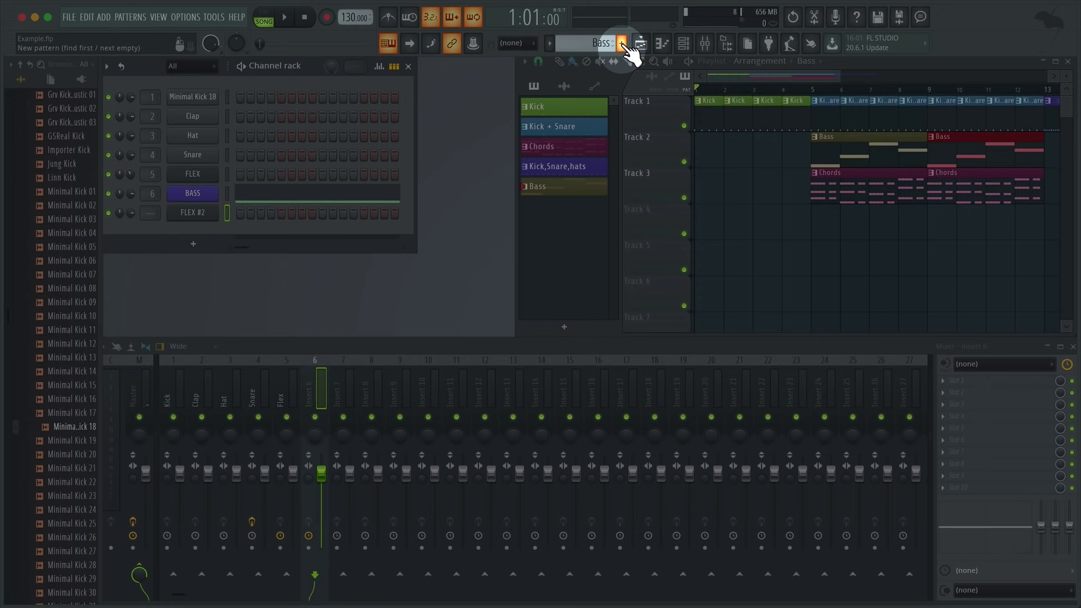
- Create a new pattern named Melody with a magenta colour
{"action": "left_click", "coordinate": [623, 43]}
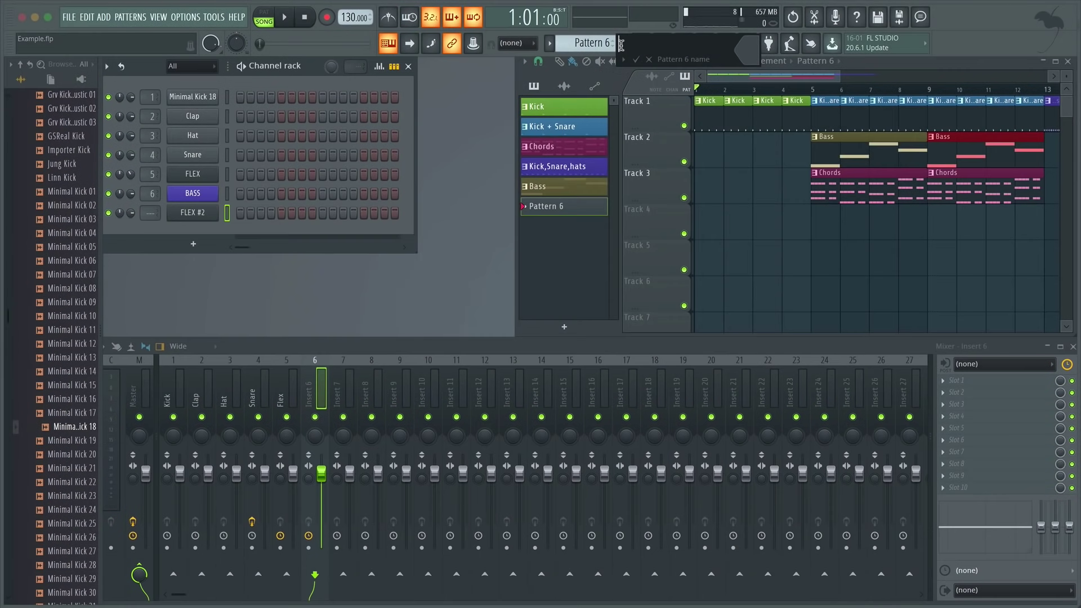
{"action": "type", "text": "Melody"}
{"action": "left_click", "coordinate": [745, 48]}
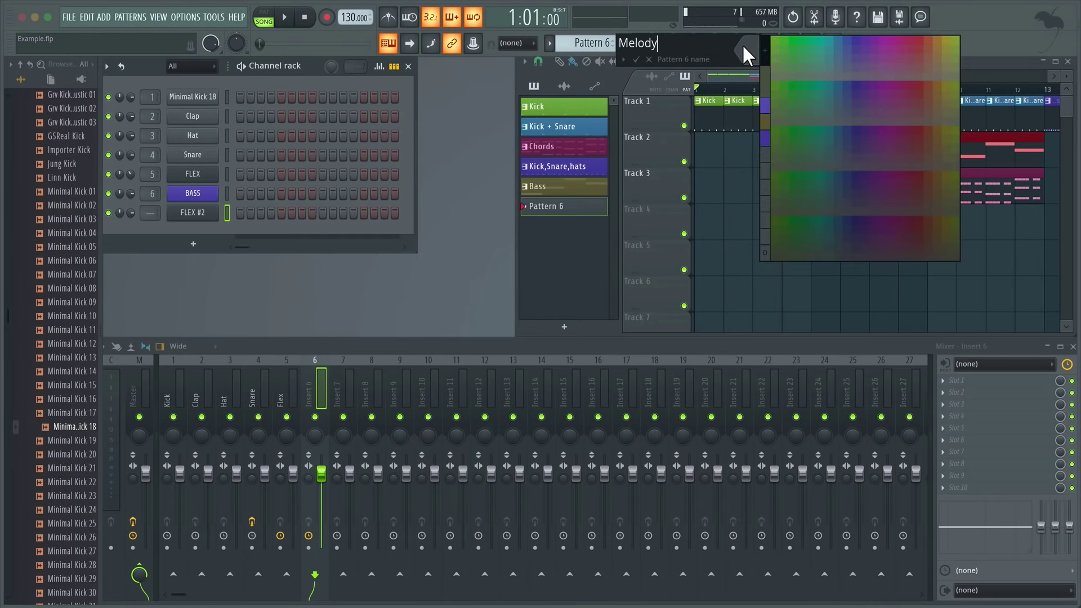
{"action": "left_click", "coordinate": [889, 130]}
{"action": "key", "text": "Return"}
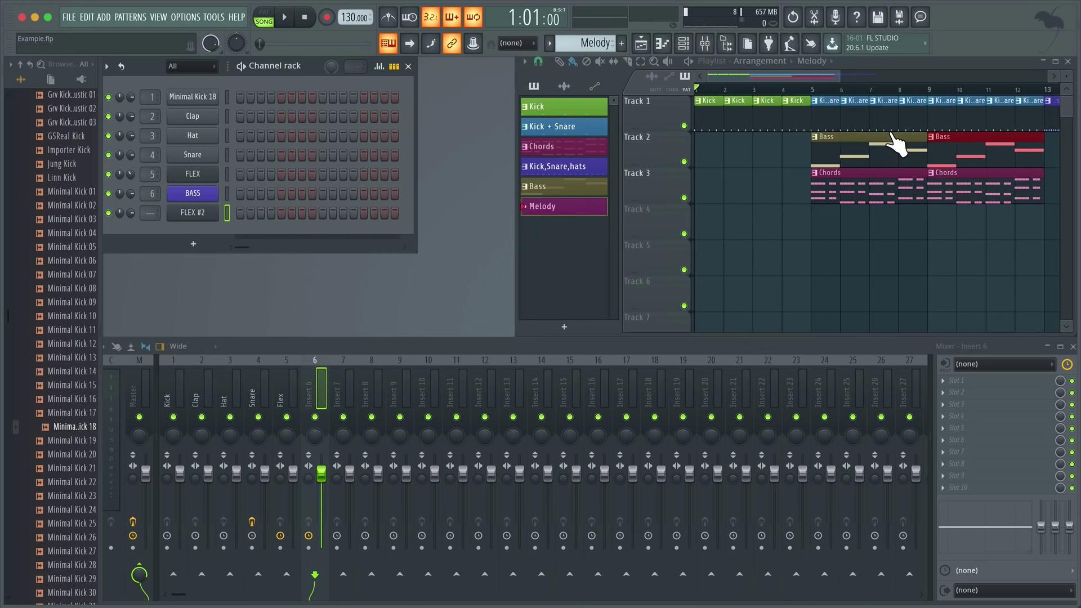
- Rename the FLEX #2 channel to Melody and give it a magenta-pink colour
{"action": "left_click", "coordinate": [206, 217]}
{"action": "right_click", "coordinate": [207, 217]}
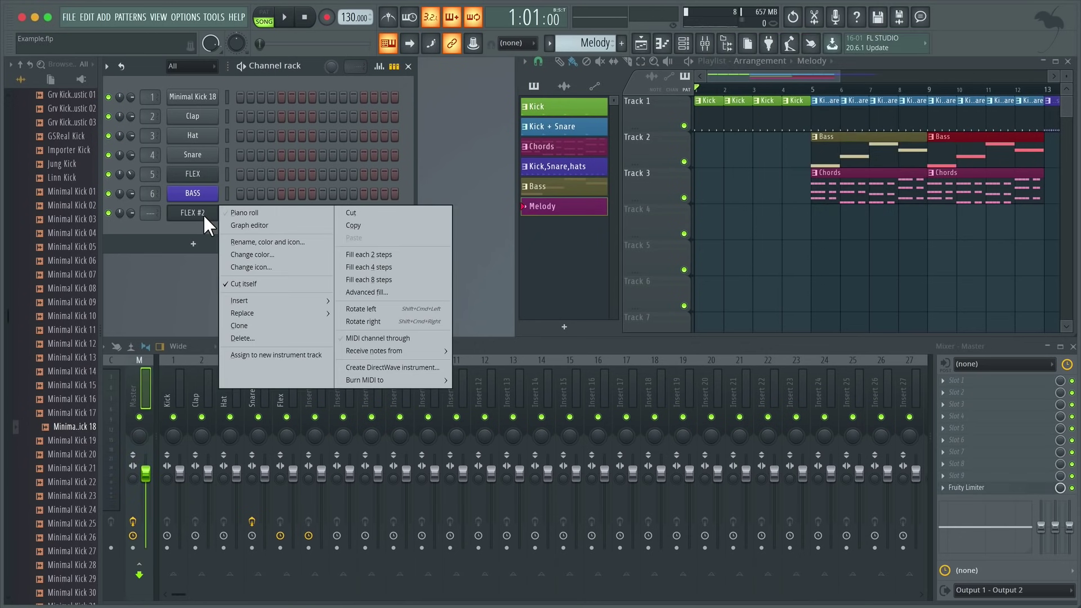
{"action": "left_click", "coordinate": [275, 244]}
{"action": "type", "text": "Melody"}
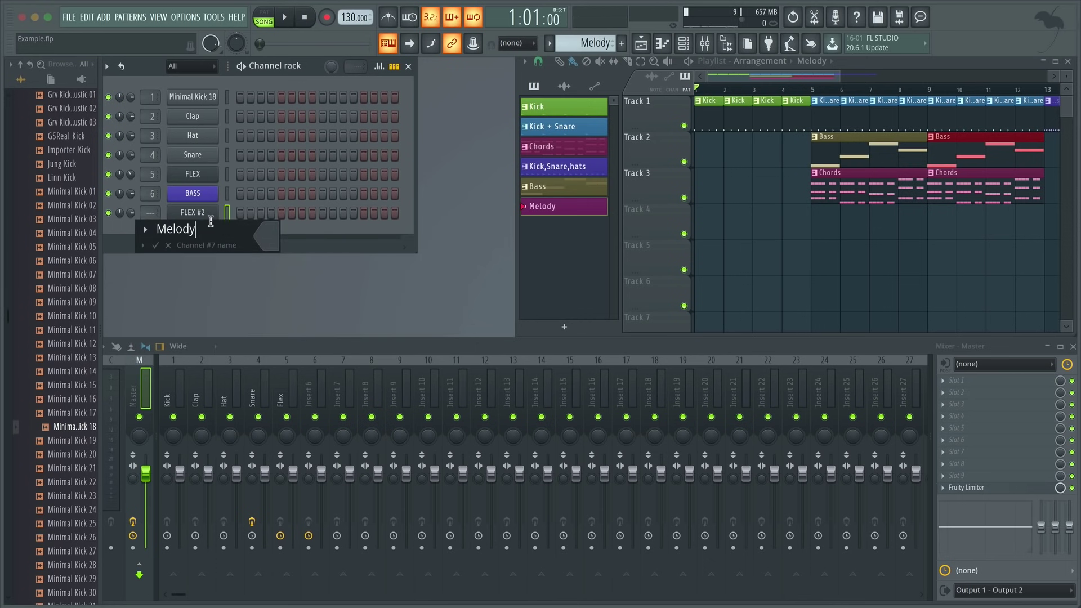
{"action": "left_click", "coordinate": [264, 235]}
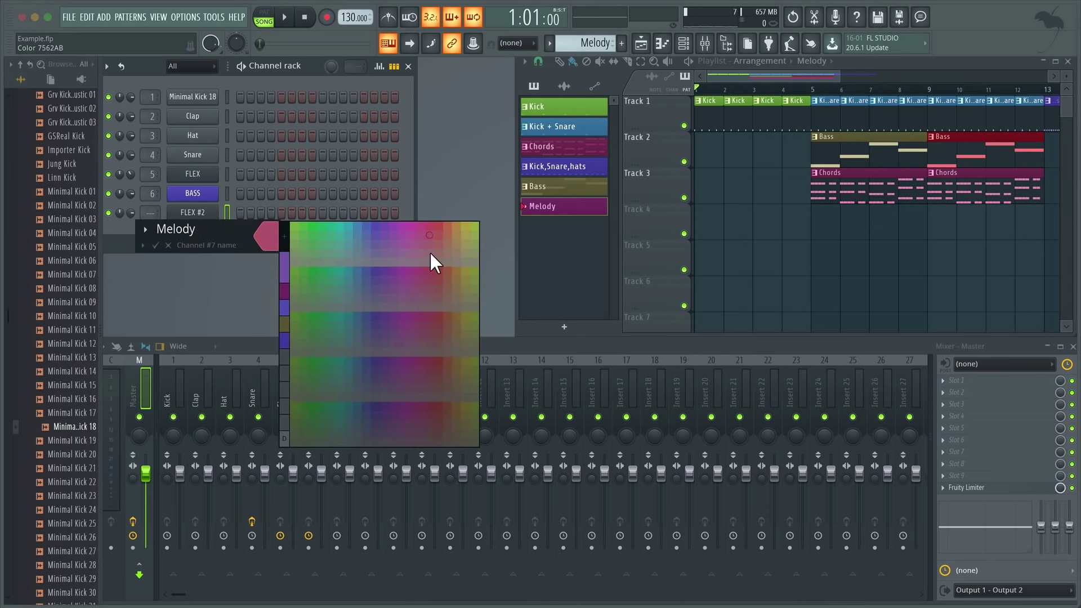
{"action": "left_click", "coordinate": [425, 267]}
{"action": "key", "text": "Return"}
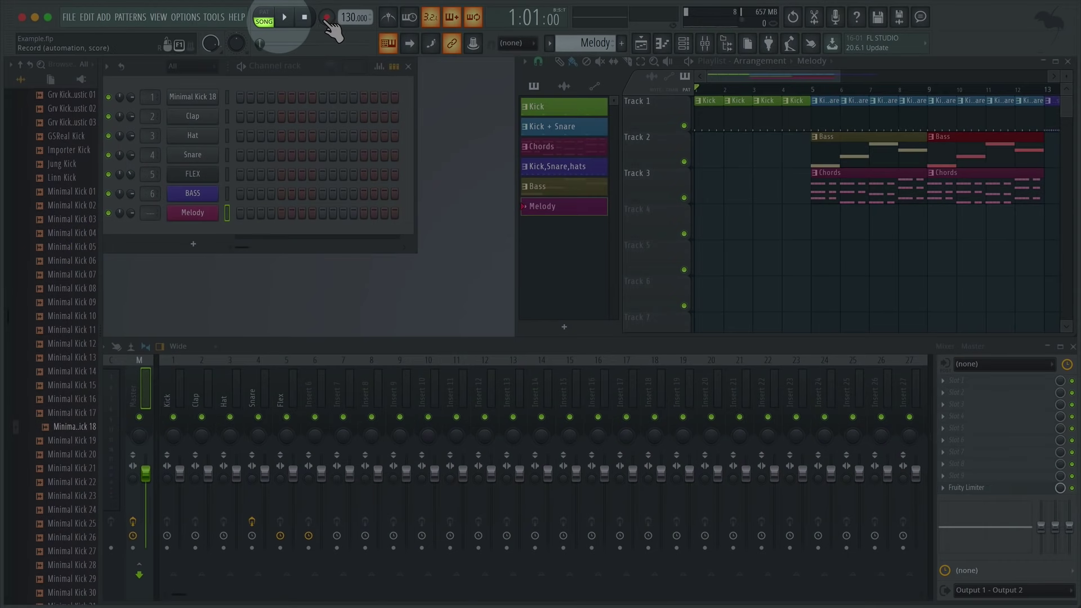
- Set up pattern mode with the metronome on and both loop recording and blend recording turned off
{"action": "left_click", "coordinate": [264, 20]}
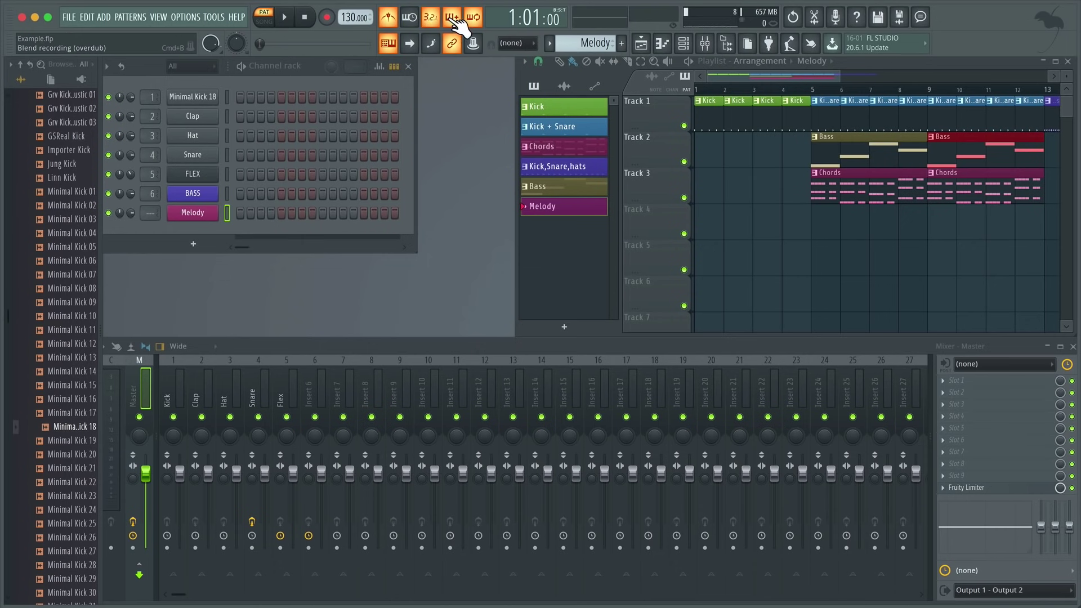
{"action": "left_click", "coordinate": [479, 20]}
{"action": "left_click", "coordinate": [456, 21]}
- Arm recording for notes and automation and record a keyboard melody into the Melody pattern, starting on C#5 and ending on B4
{"action": "left_click", "coordinate": [329, 20]}
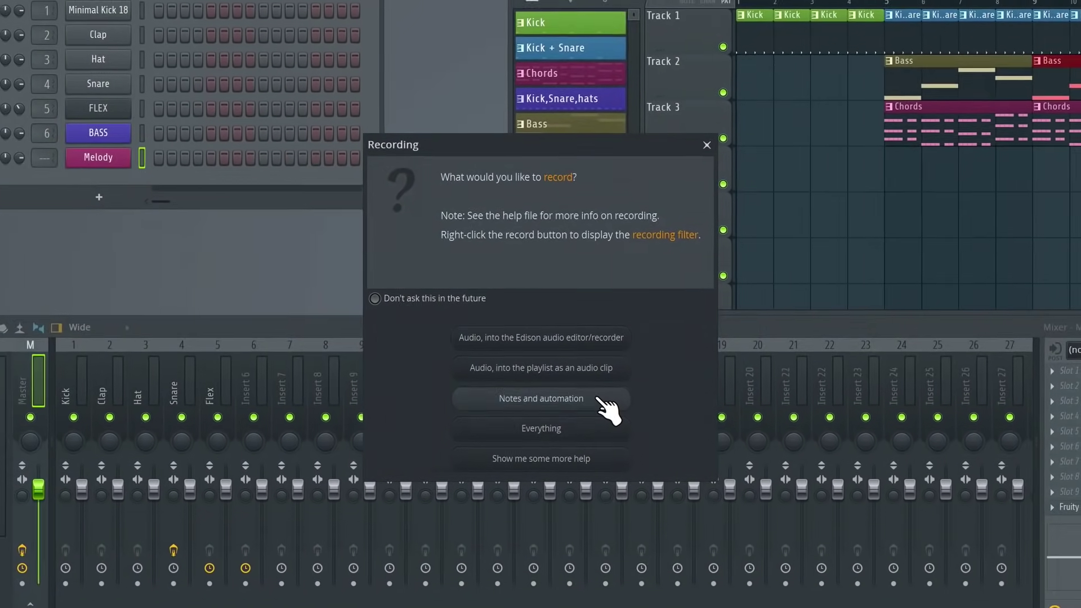
{"action": "left_click", "coordinate": [608, 396]}
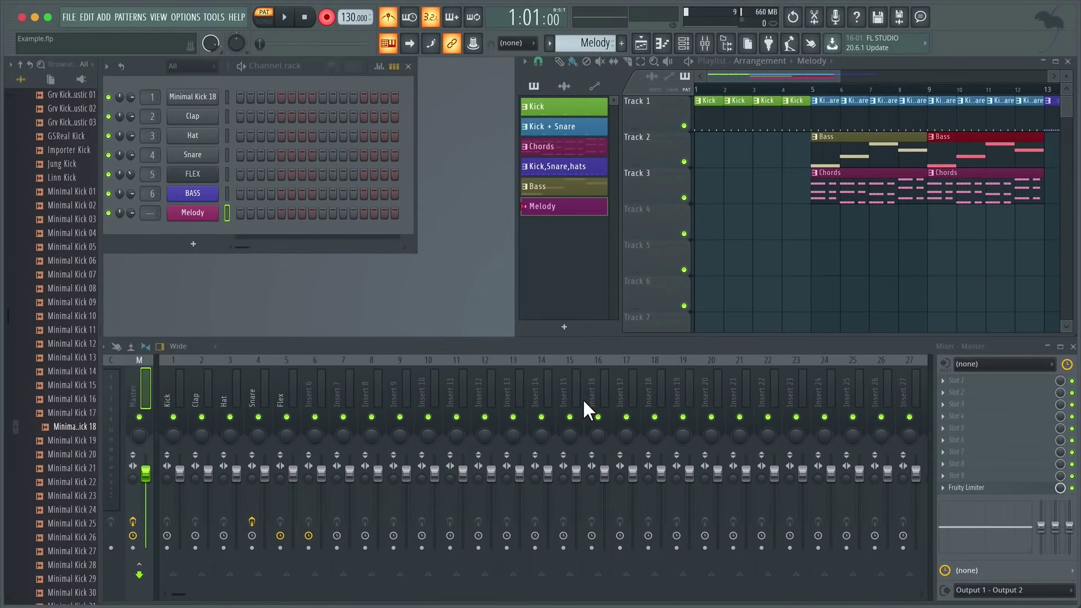
{"action": "key", "text": "m"}
{"action": "key", "text": "h"}
{"action": "left_click", "coordinate": [286, 14]}
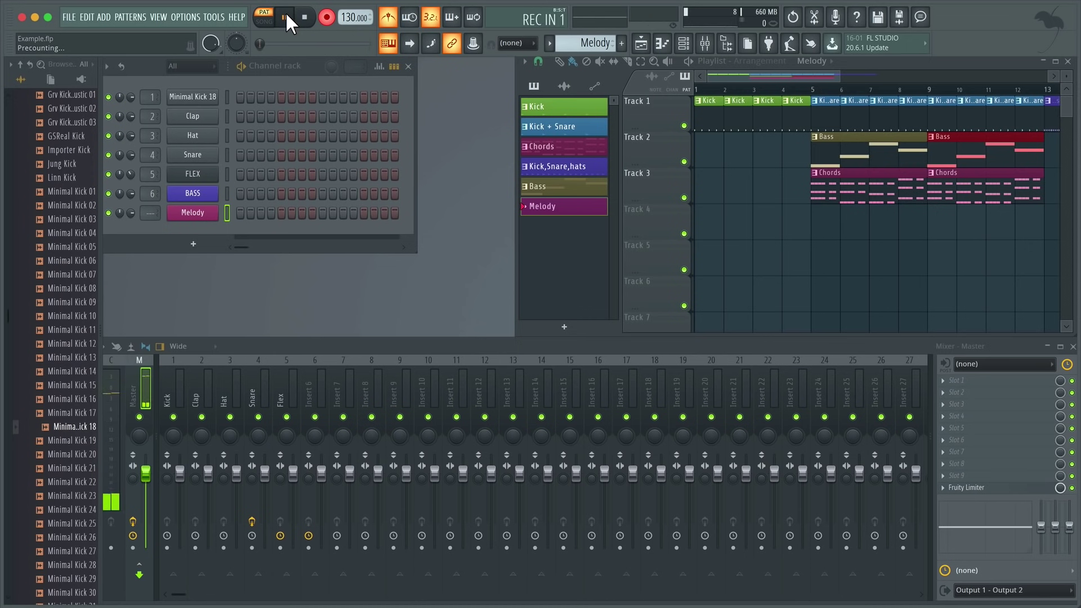
{"action": "key", "text": "l"}
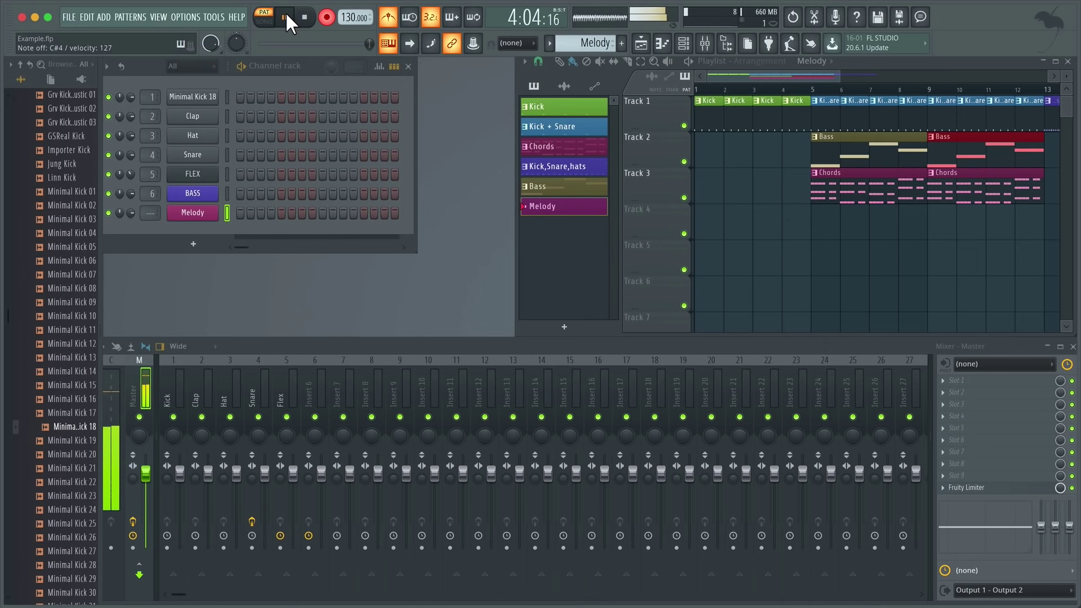
{"action": "left_click", "coordinate": [287, 15]}
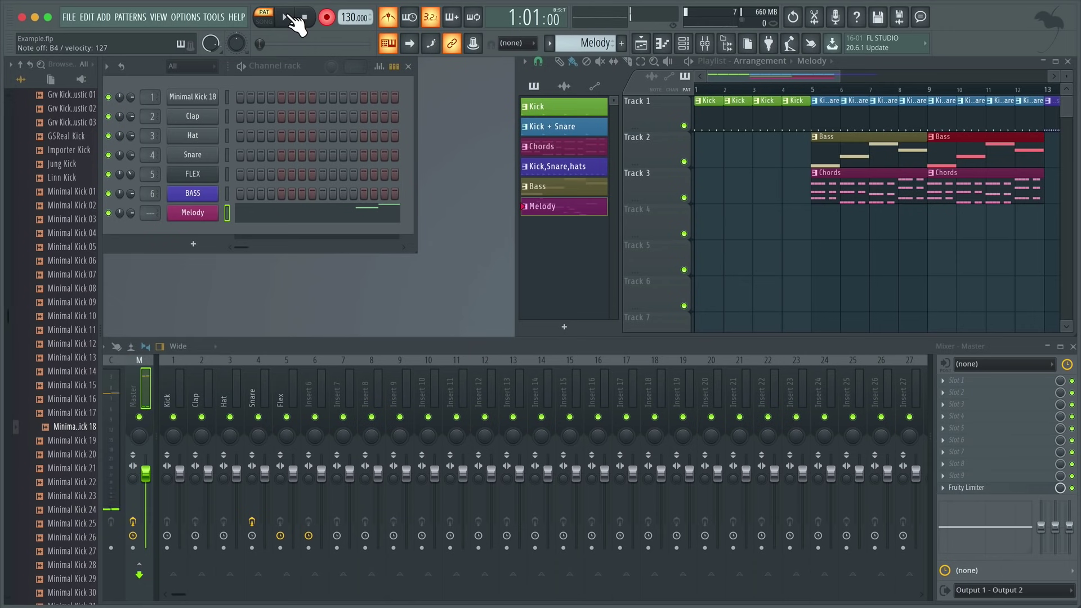
- Turn off recording and play back the recorded Melody pattern
{"action": "left_click", "coordinate": [327, 17]}
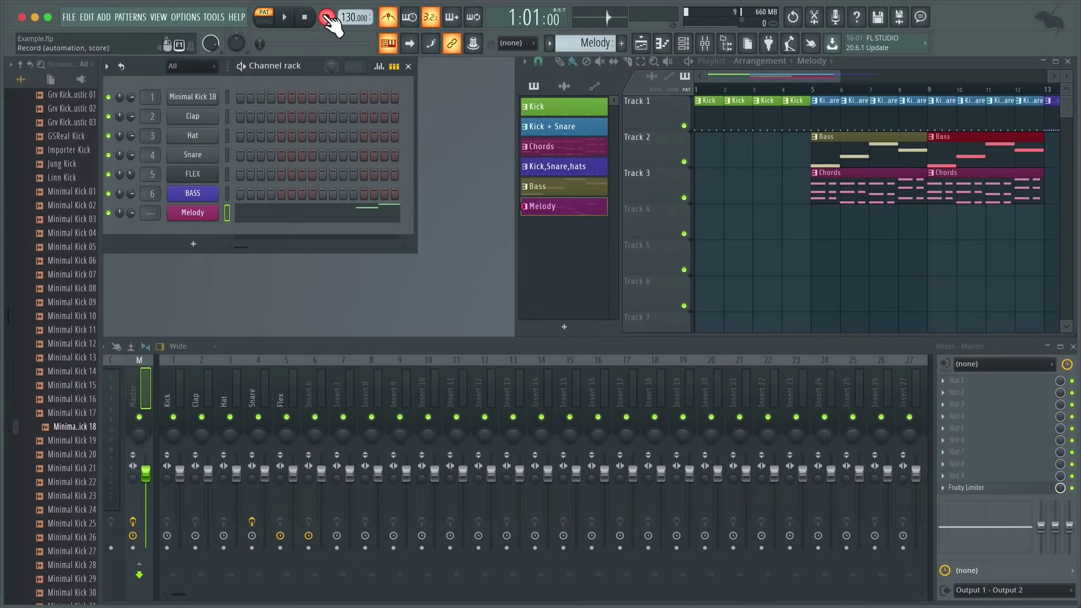
{"action": "left_click", "coordinate": [326, 18]}
{"action": "key", "text": "space"}
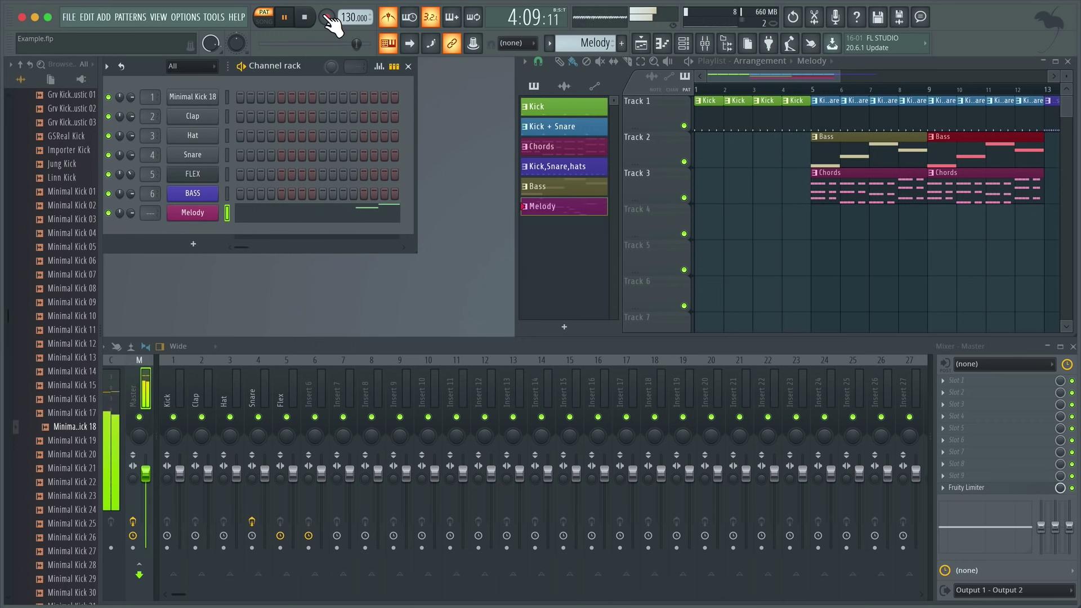
{"action": "key", "text": "space"}
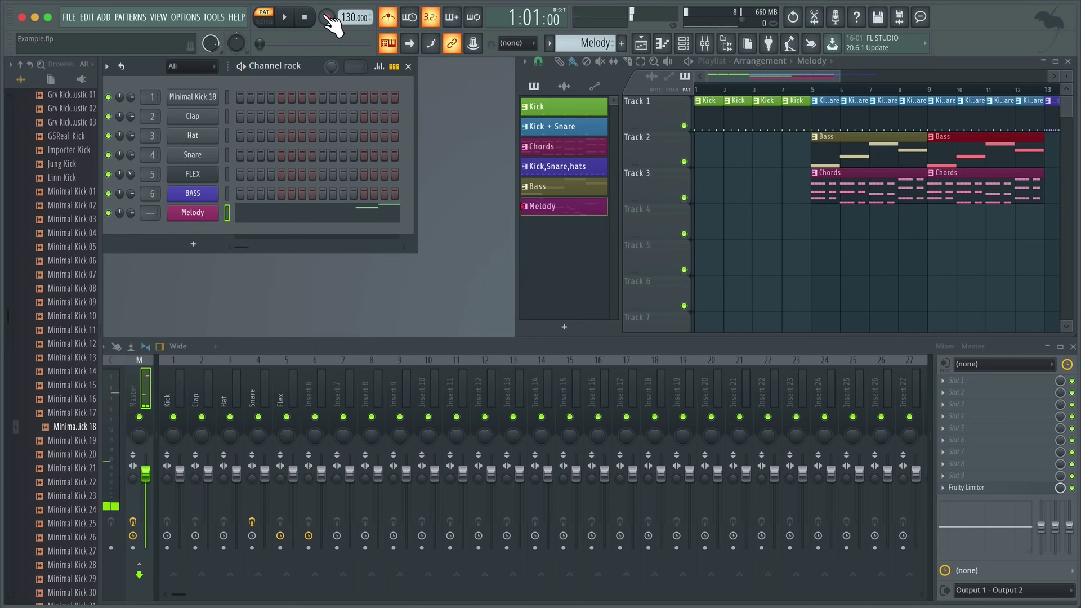
- Open the Melody notes in the piano roll and move the second D#4 in bar 3 onto the grid at 3:09:00
{"action": "left_click", "coordinate": [351, 214]}
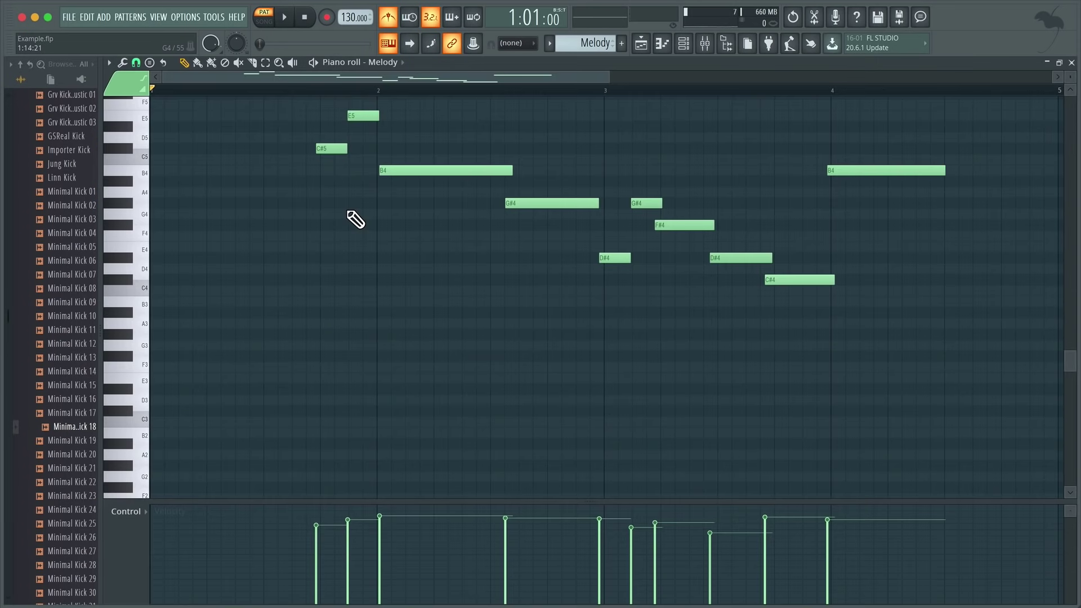
{"action": "scroll", "coordinate": [355, 220], "scroll_direction": "up", "scroll_amount": 3, "text": "ctrl"}
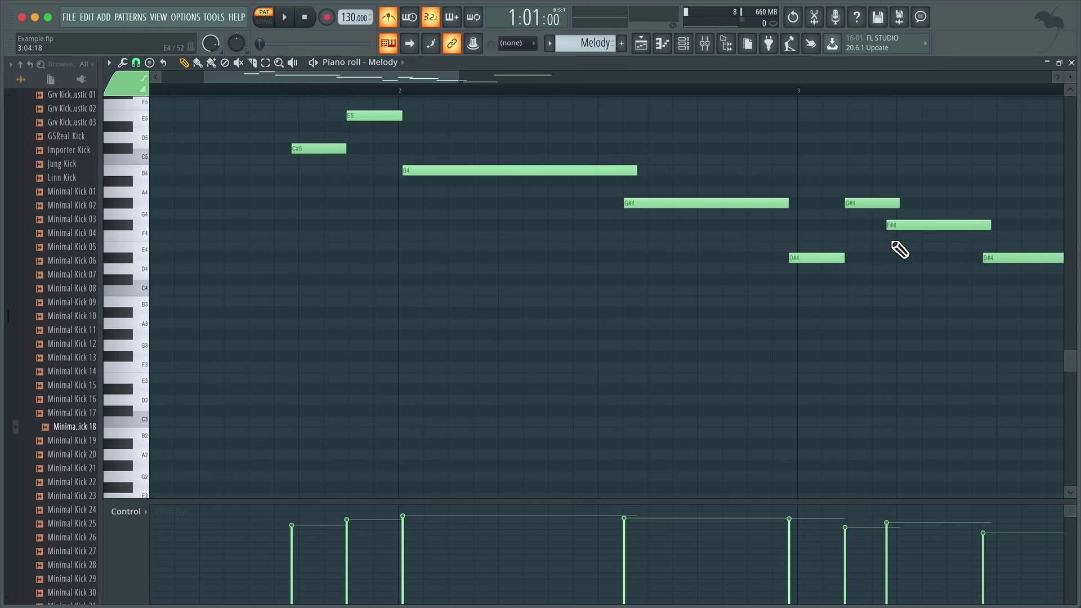
{"action": "scroll", "coordinate": [900, 249], "scroll_direction": "right", "scroll_amount": 3}
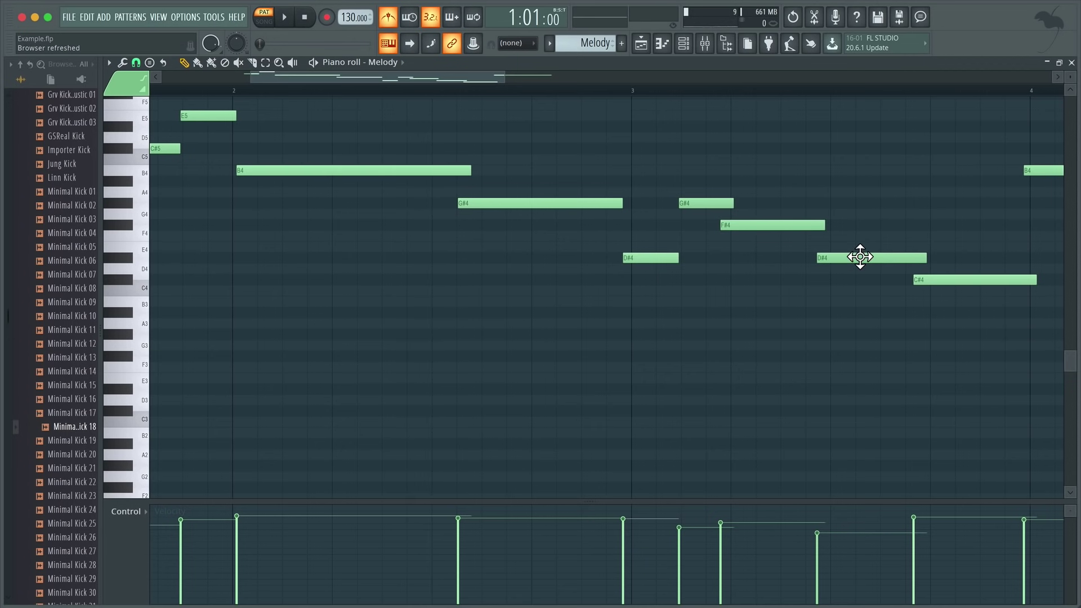
{"action": "left_click_drag", "start_coordinate": [859, 257], "coordinate": [873, 258]}
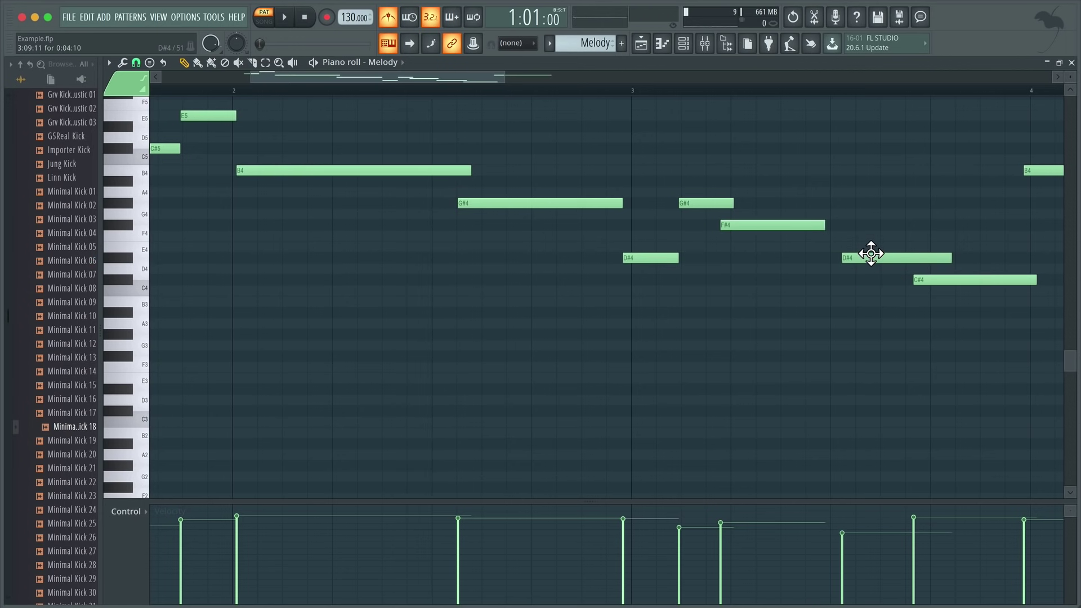
{"action": "left_click", "coordinate": [136, 63]}
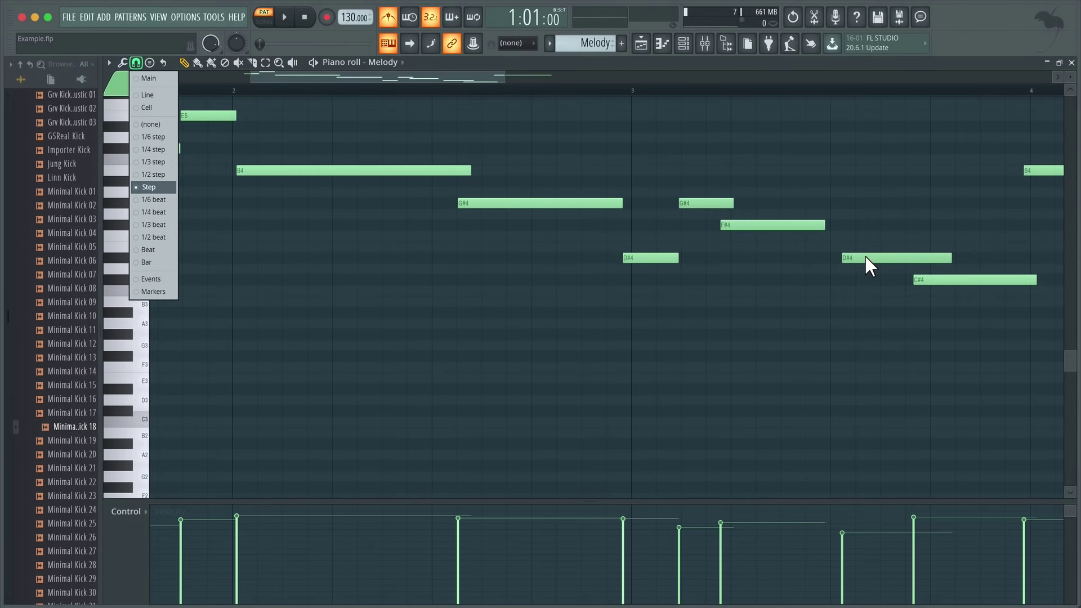
{"action": "left_click", "coordinate": [865, 255]}
{"action": "mouse_move", "coordinate": [873, 256]}
{"action": "left_mouse_down"}
{"action": "mouse_move", "coordinate": [848, 255]}
{"action": "mouse_move", "coordinate": [863, 257]}
{"action": "left_mouse_up"}
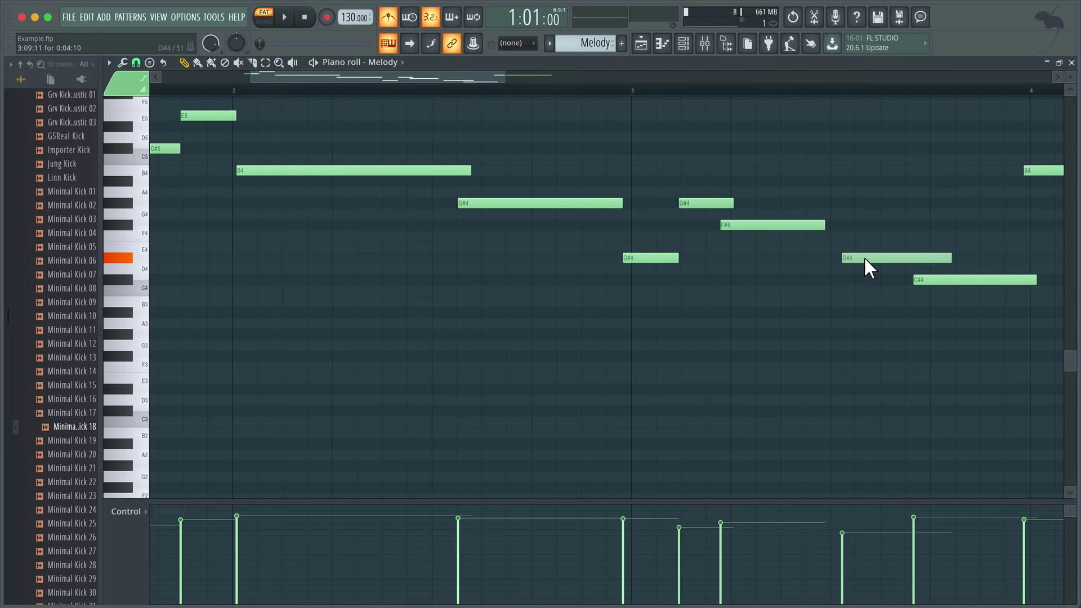
{"action": "left_click_drag", "start_coordinate": [863, 256], "coordinate": [860, 258]}
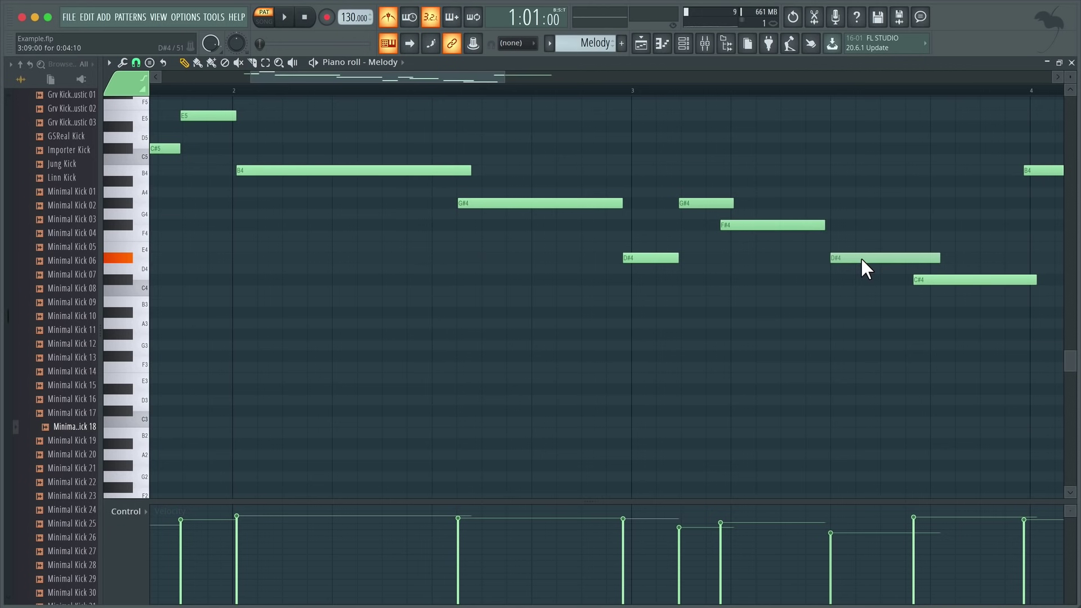
{"action": "left_click_drag", "start_coordinate": [861, 258], "coordinate": [861, 258]}
- Select all the Melody notes, apply Quick quantize to them, and play back the pattern
{"action": "scroll", "coordinate": [860, 258], "scroll_direction": "down", "scroll_amount": 3}
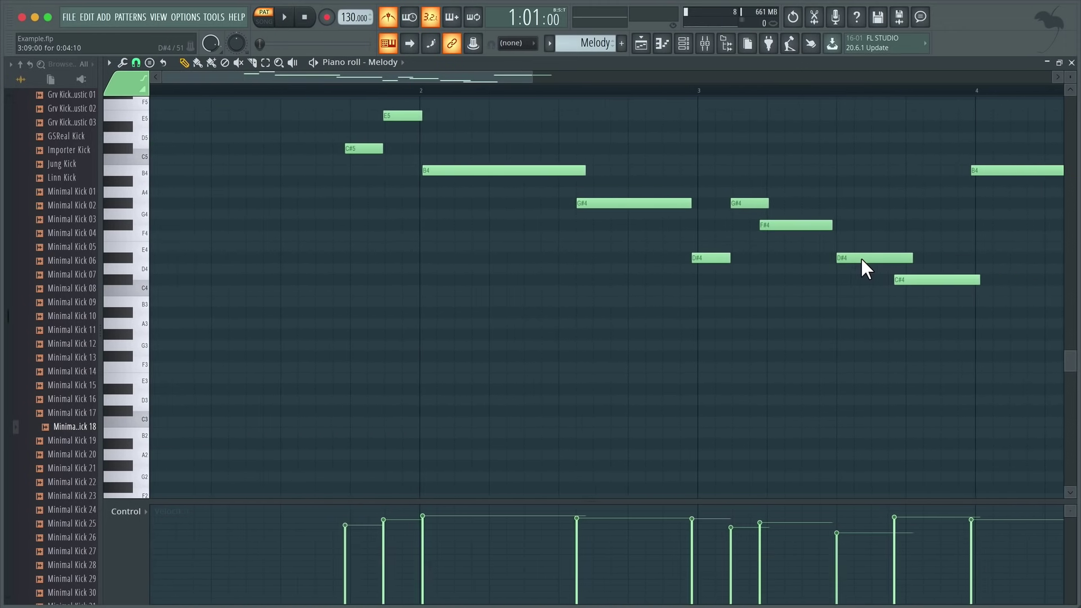
{"action": "scroll", "coordinate": [861, 258], "scroll_direction": "down", "scroll_amount": 2}
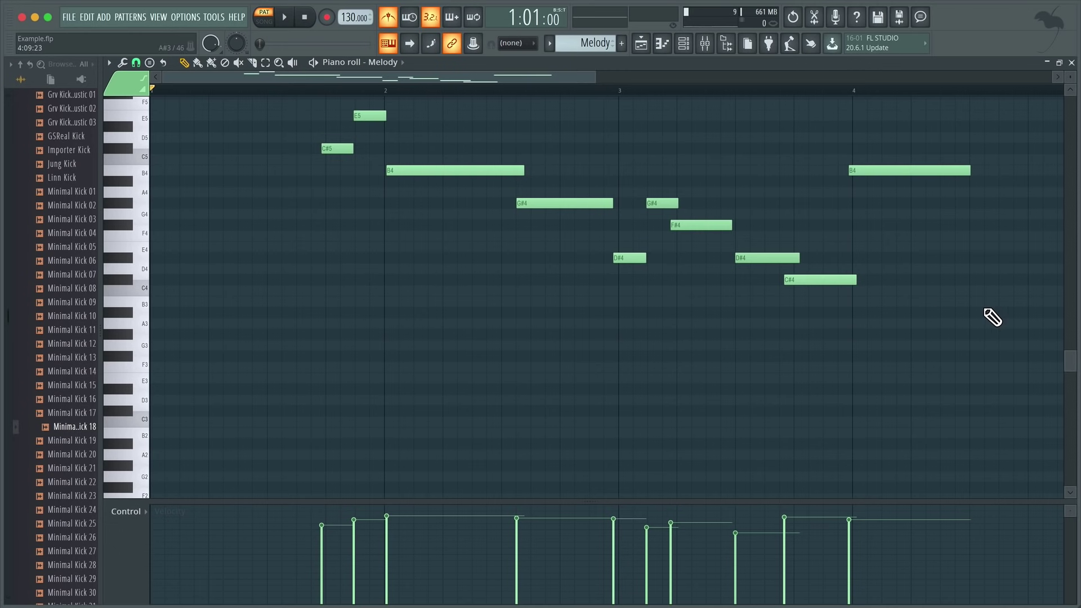
{"action": "left_click_drag", "start_coordinate": [996, 326], "coordinate": [329, 113]}
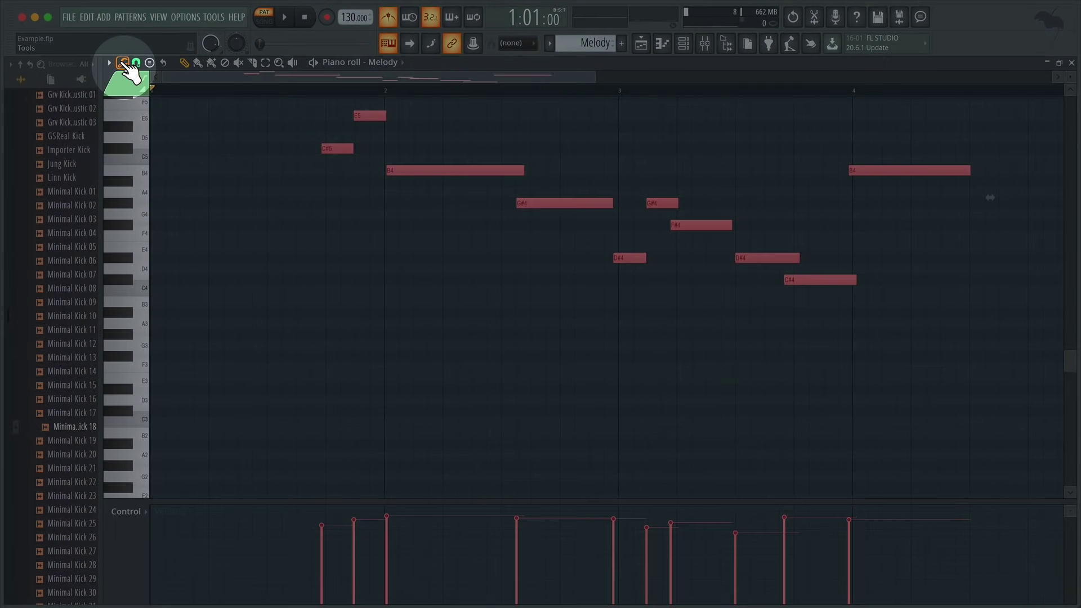
{"action": "left_click", "coordinate": [123, 62]}
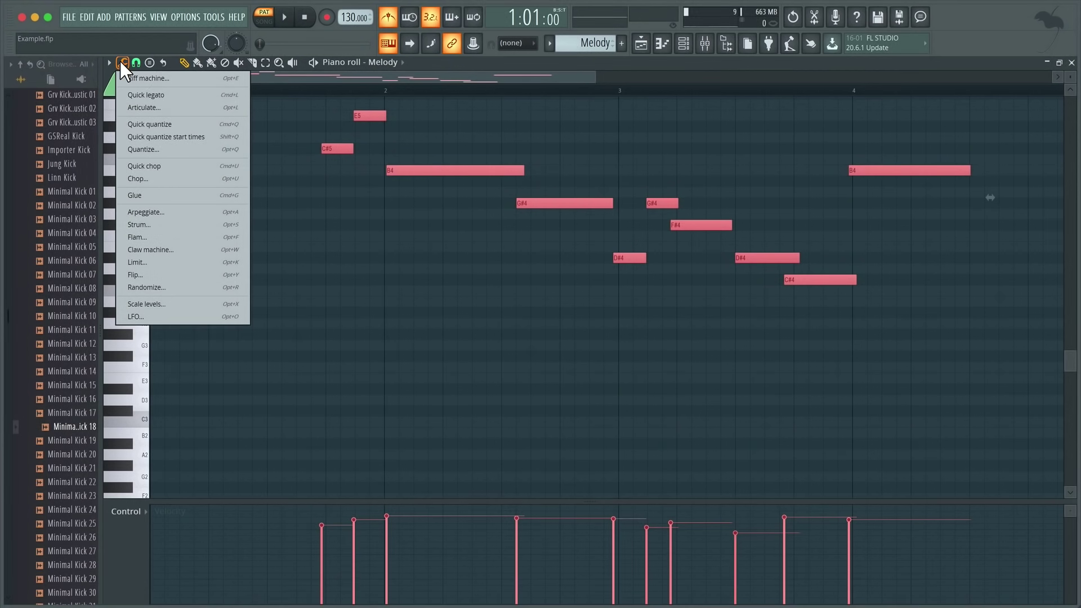
{"action": "left_click", "coordinate": [183, 124]}
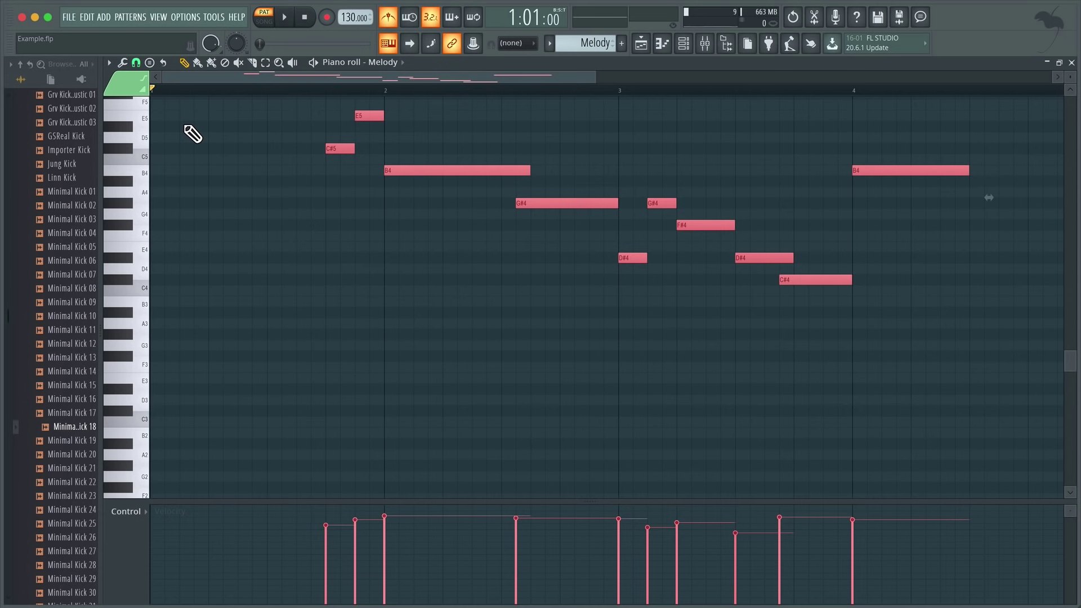
{"action": "key", "text": "space"}
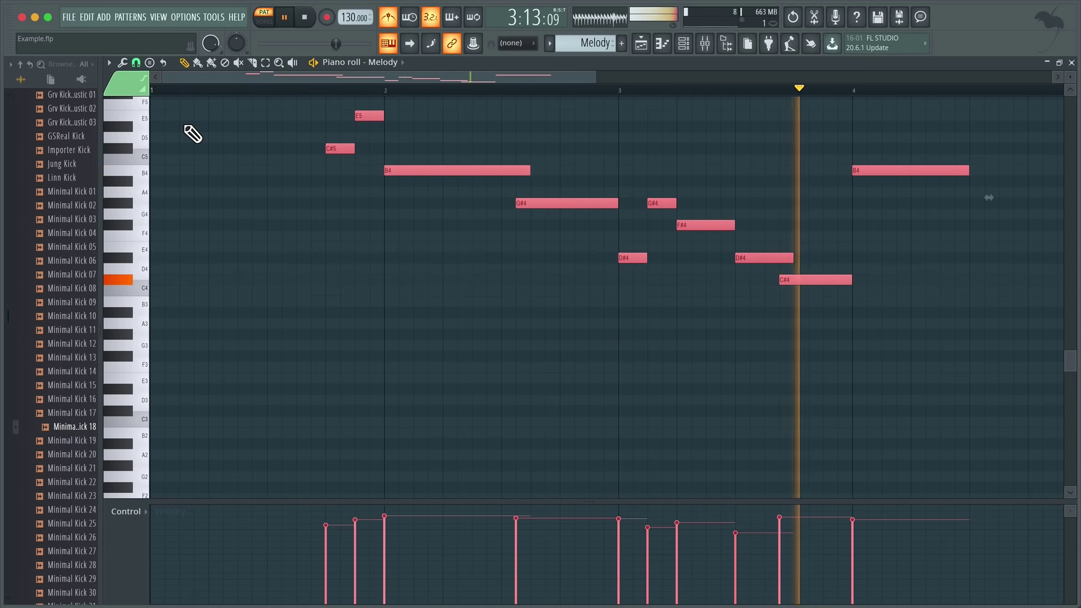
{"action": "key", "text": "space"}
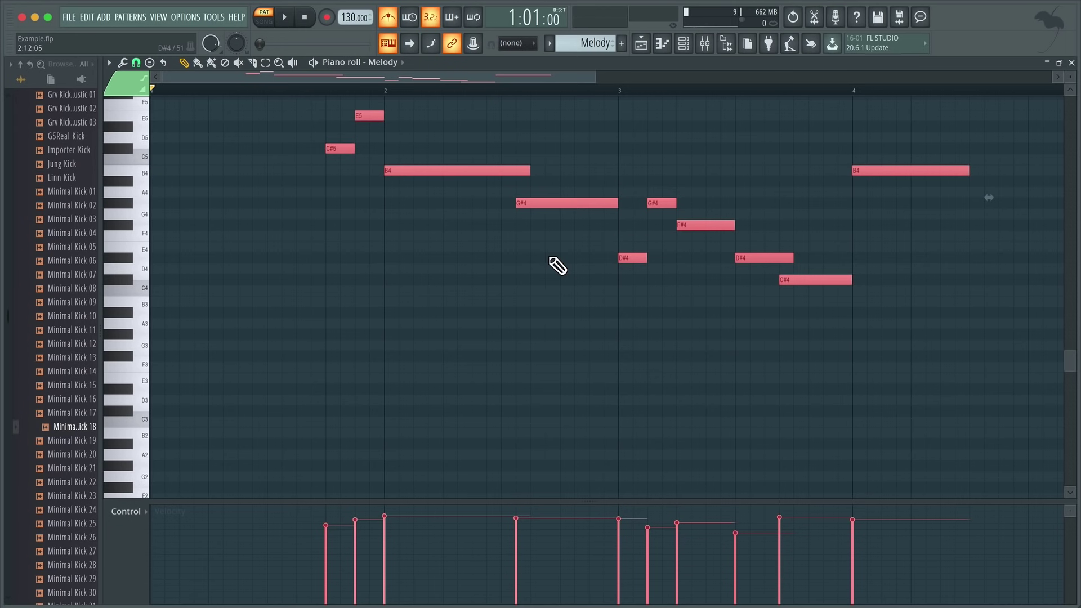
- Move the long G#4 in bar 2 and the C#4 in bar 3 one step later, and play back the pattern
{"action": "key", "text": "ctrl+d"}
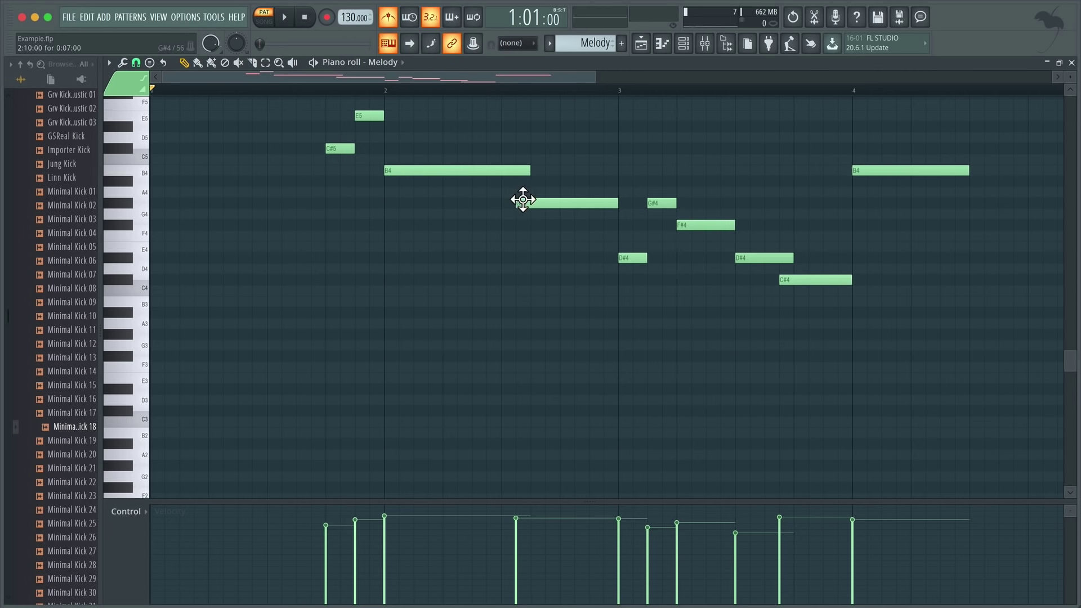
{"action": "left_click_drag", "start_coordinate": [533, 201], "coordinate": [543, 202]}
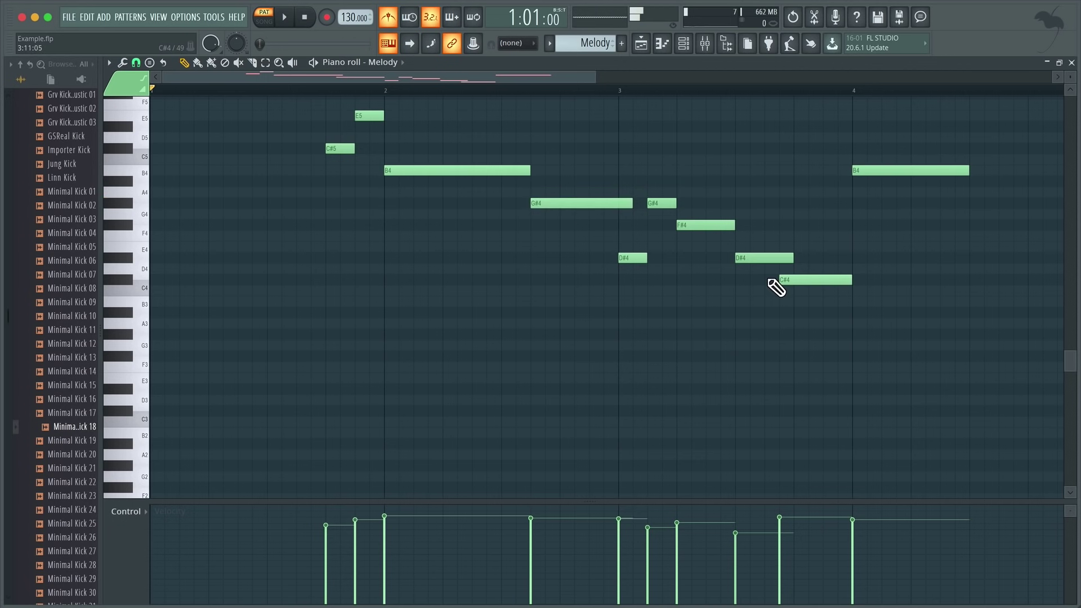
{"action": "left_click_drag", "start_coordinate": [794, 276], "coordinate": [810, 276]}
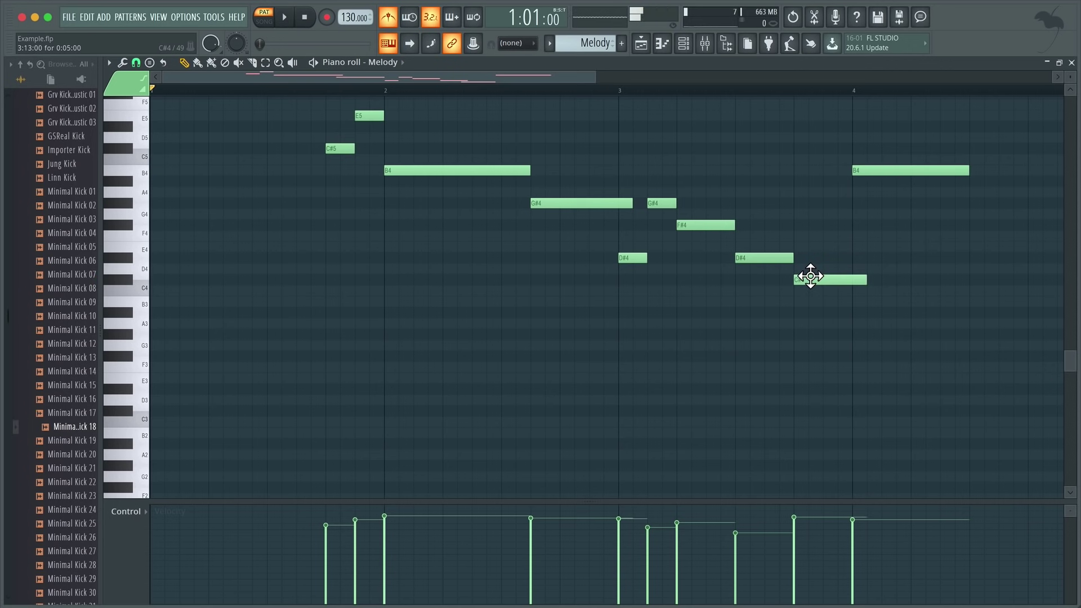
{"action": "key", "text": "space"}
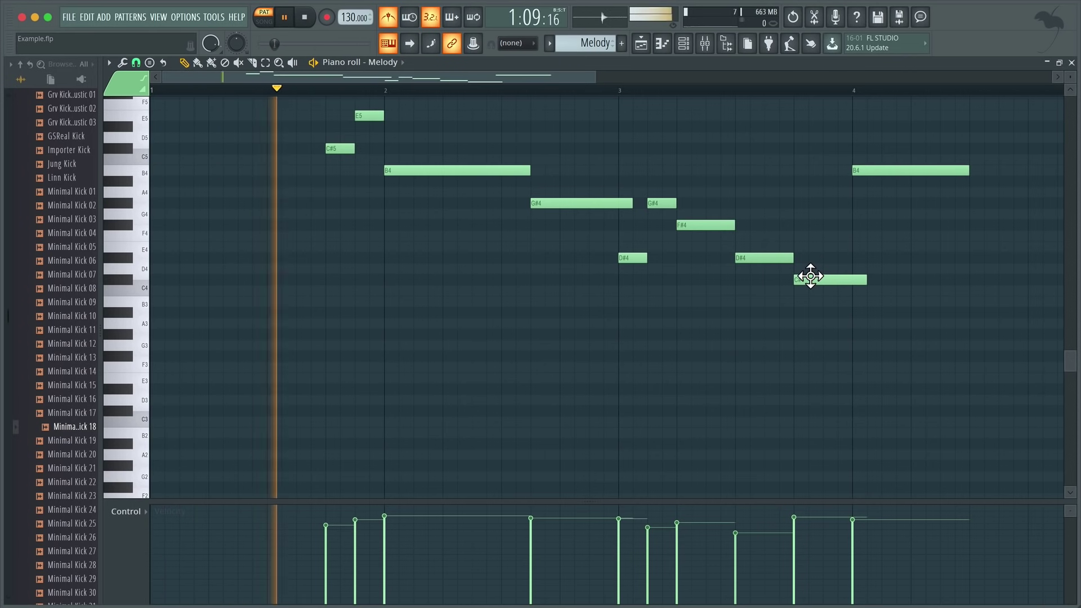
{"action": "key", "text": "space"}
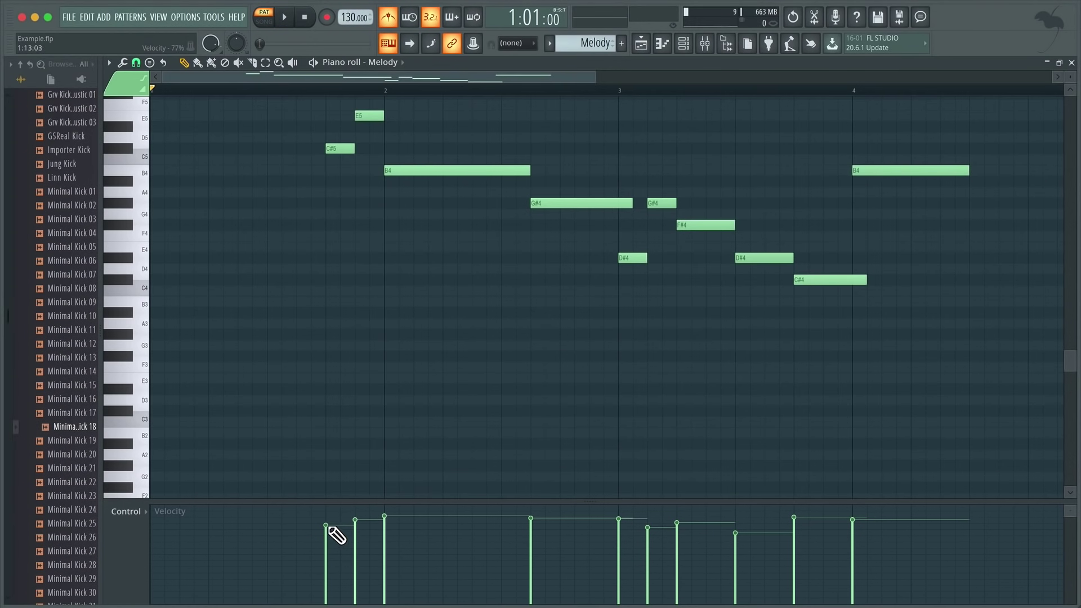
- Lower the velocity of the first C#5 note to near the minimum and play back the pattern
{"action": "left_click_drag", "start_coordinate": [326, 527], "coordinate": [327, 591]}
{"action": "key", "text": "space"}
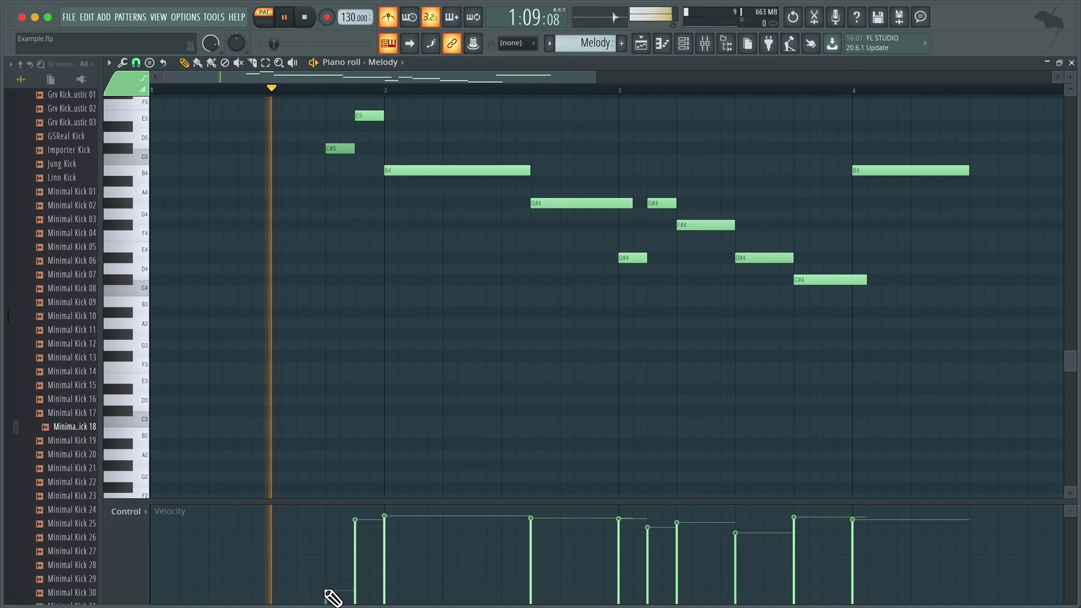
{"action": "key", "text": "space"}
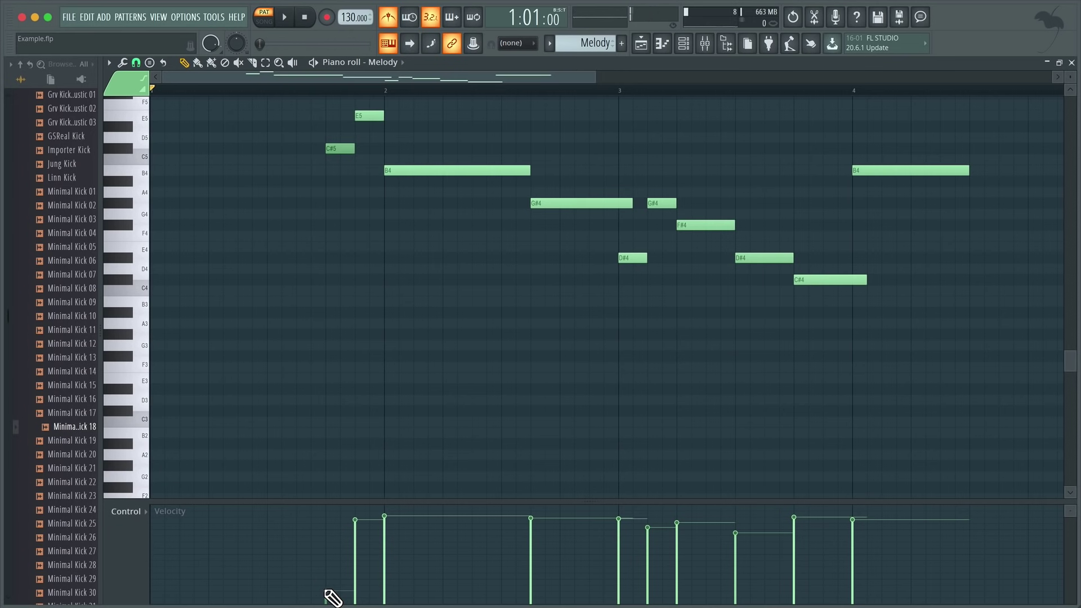
- Raise the velocity of the first C#5 note to the maximum and play back the pattern
{"action": "left_click_drag", "start_coordinate": [332, 598], "coordinate": [326, 490]}
{"action": "key", "text": "space"}
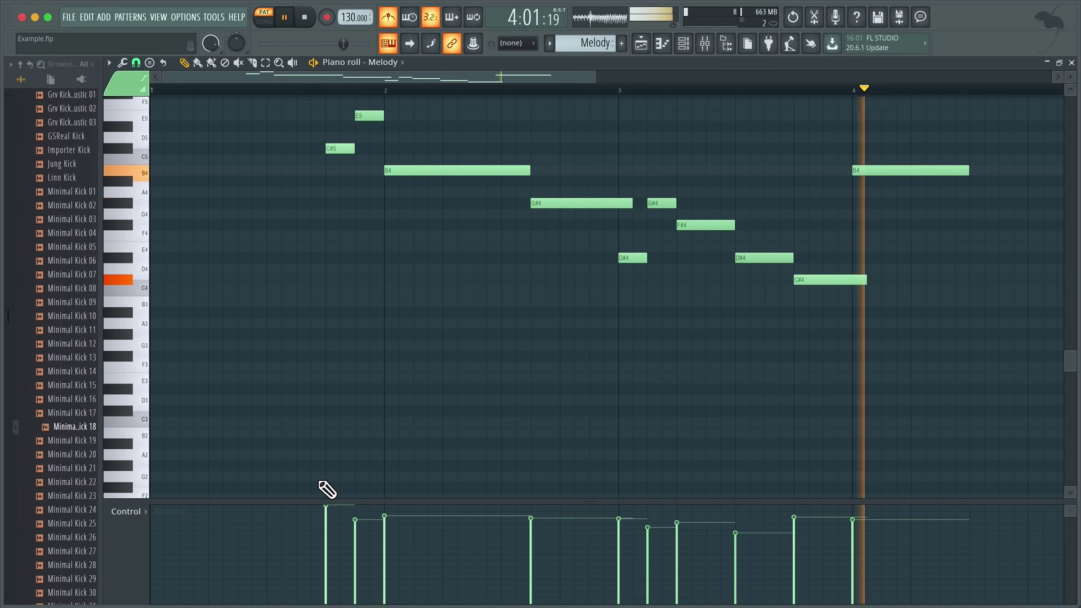
{"action": "key", "text": "space"}
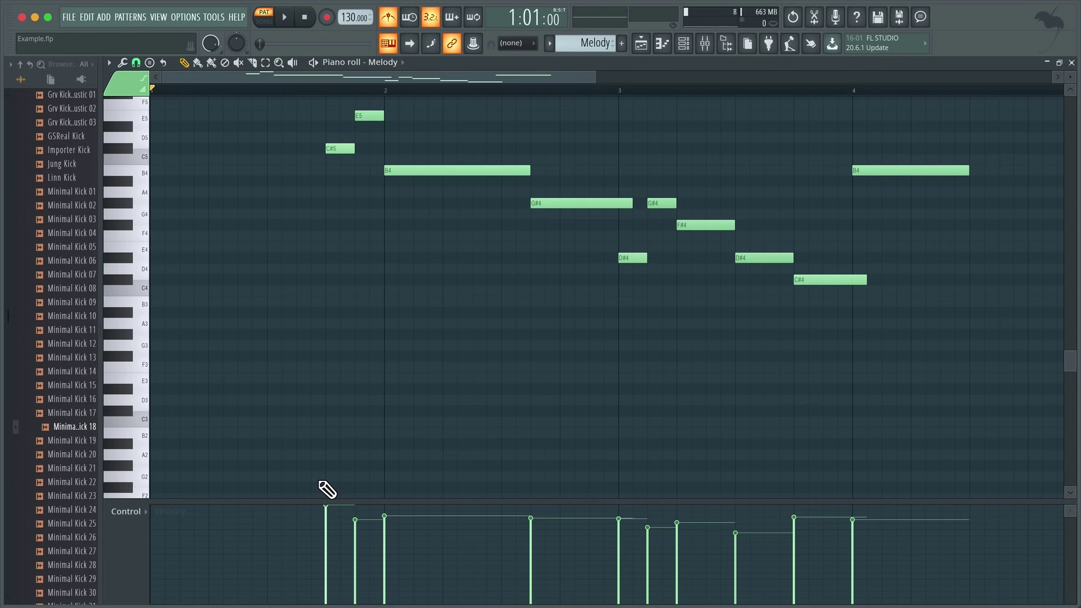
- Add G3, F3 and D#3 notes in bar 1 and lower the velocity of the D#3 note
{"action": "left_click", "coordinate": [154, 344]}
{"action": "left_click", "coordinate": [204, 367]}
{"action": "left_click", "coordinate": [240, 389]}
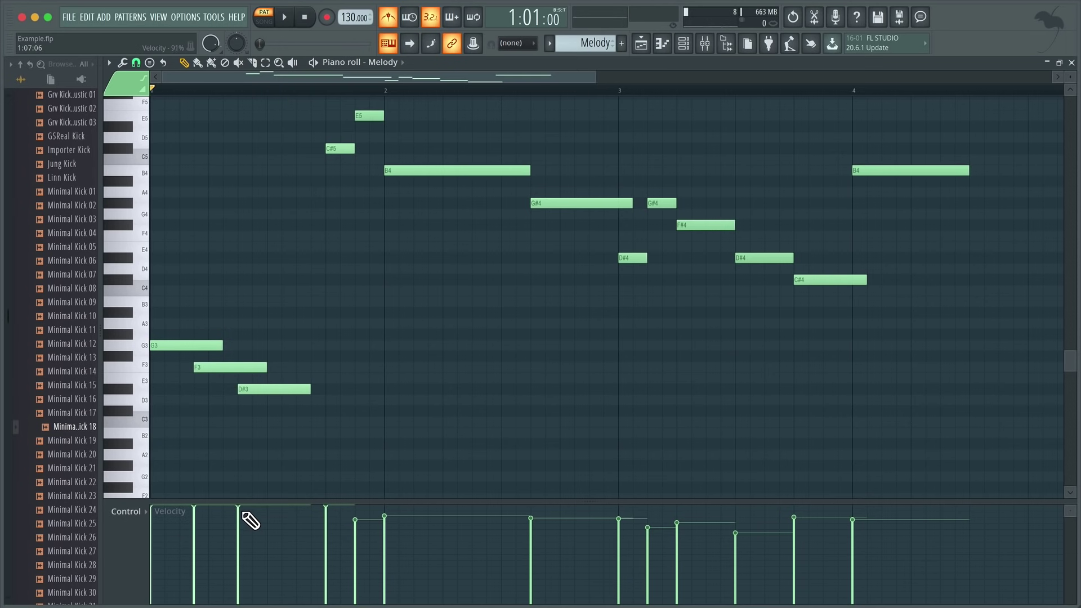
{"action": "left_click_drag", "start_coordinate": [243, 511], "coordinate": [241, 530]}
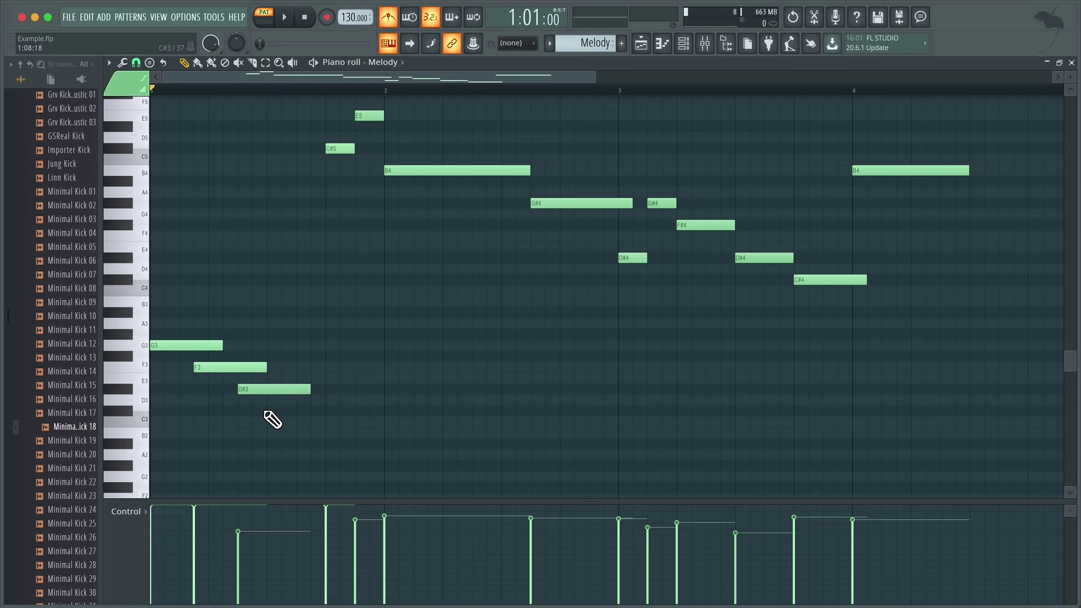
- Delete the D#3, F3 and G3 notes from bar 1
{"action": "right_click", "coordinate": [242, 389]}
{"action": "right_click", "coordinate": [204, 367]}
{"action": "right_click", "coordinate": [198, 345]}
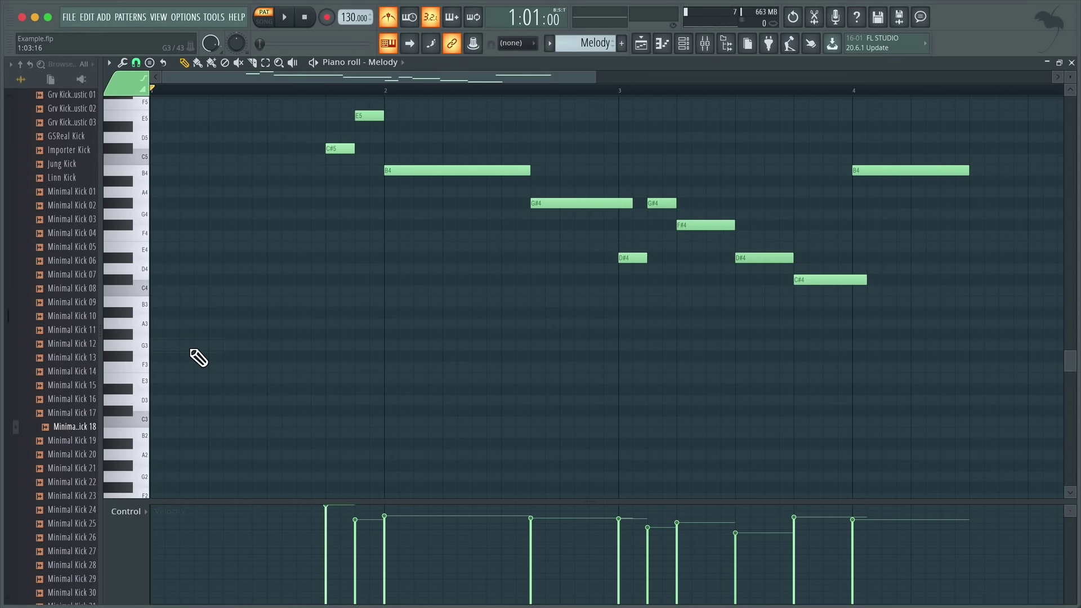
- Listen to the edited melody from the start of the pattern through bar 3
{"action": "scroll", "coordinate": [475, 314], "scroll_direction": "up", "scroll_amount": 5}
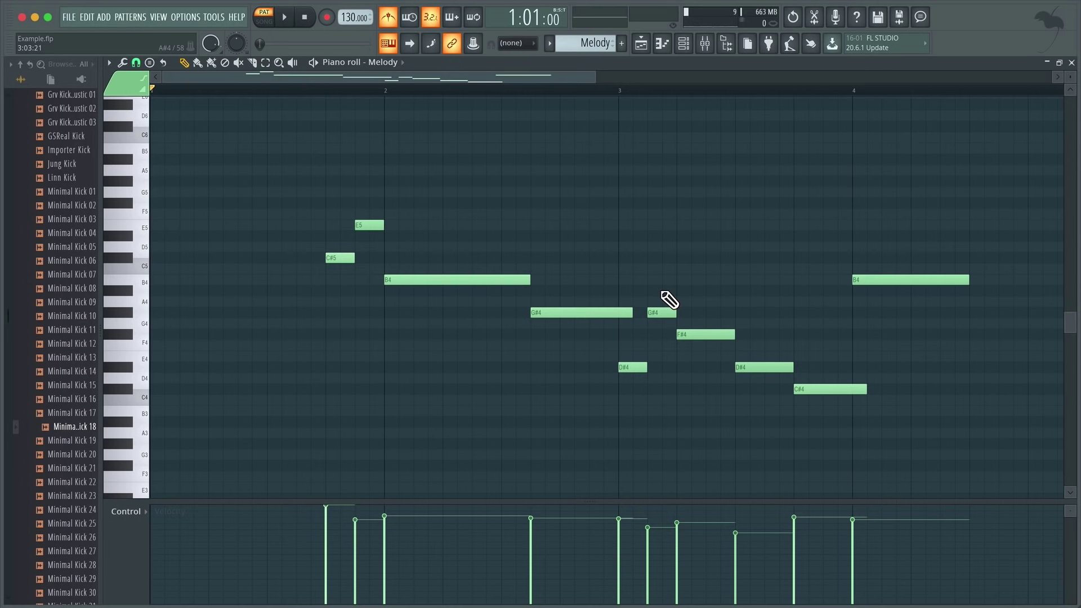
{"action": "key", "text": "space"}
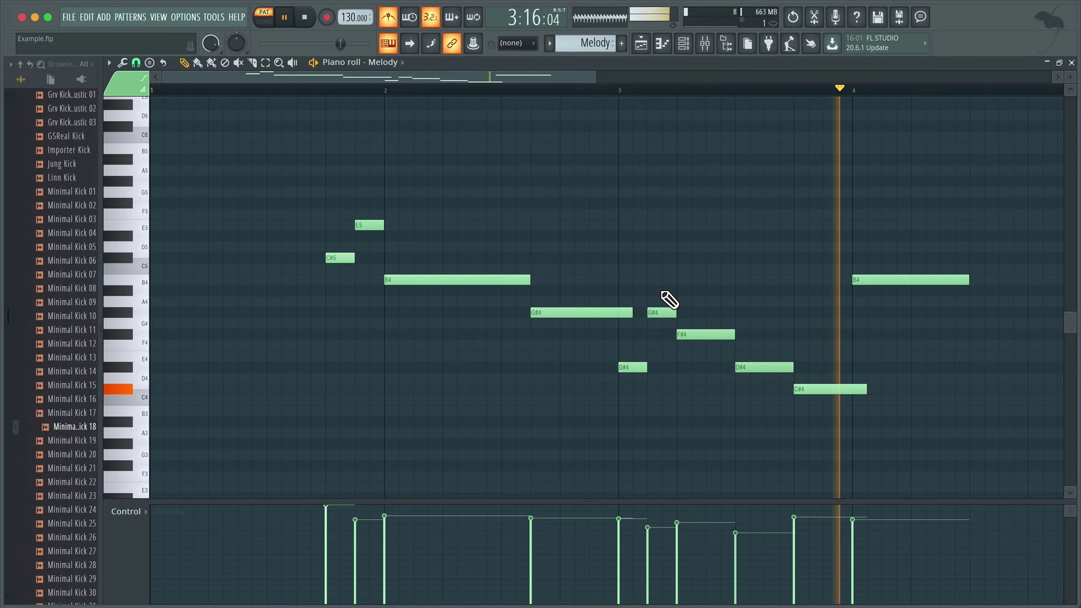
{"action": "key", "text": "space"}
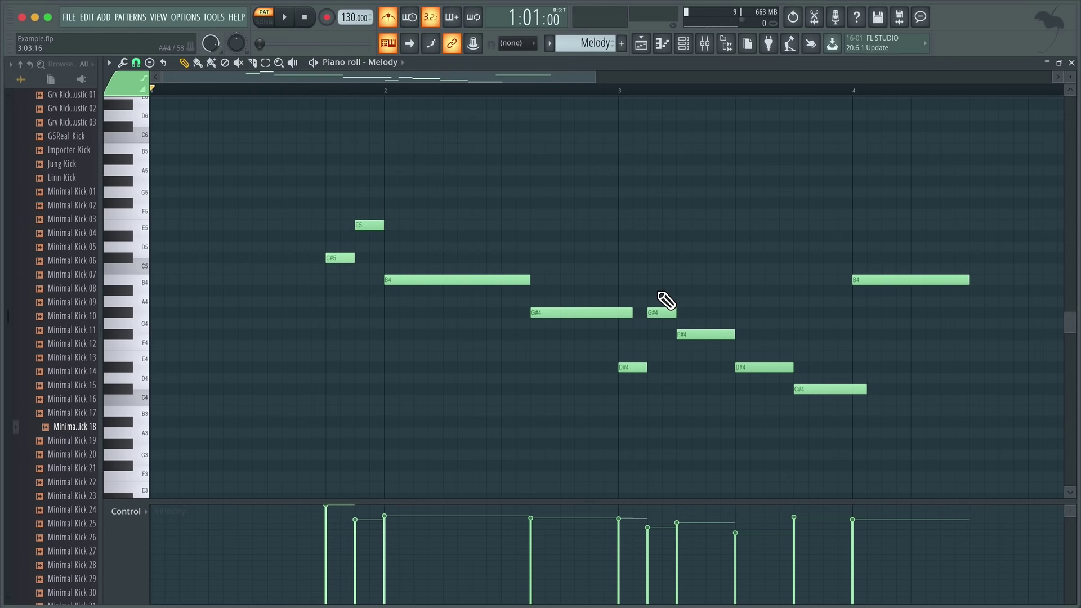
- Move the short G#4, the F#4 and the second D#4 in bar 3 up one octave, and play back the pattern
{"action": "left_click_drag", "start_coordinate": [657, 286], "coordinate": [751, 373]}
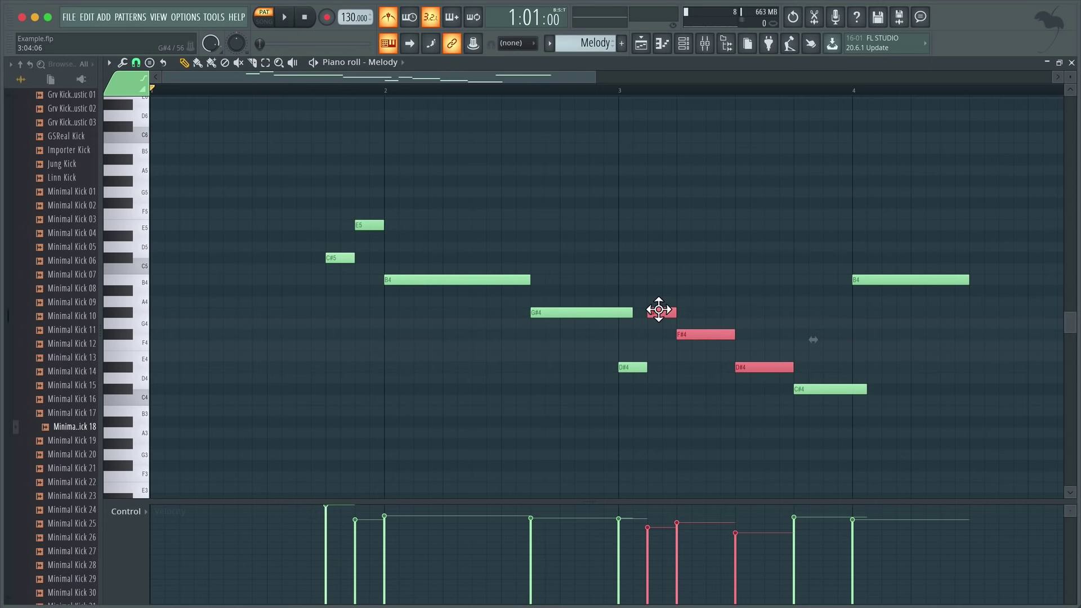
{"action": "left_click_drag", "start_coordinate": [658, 310], "coordinate": [661, 176]}
{"action": "key", "text": "space"}
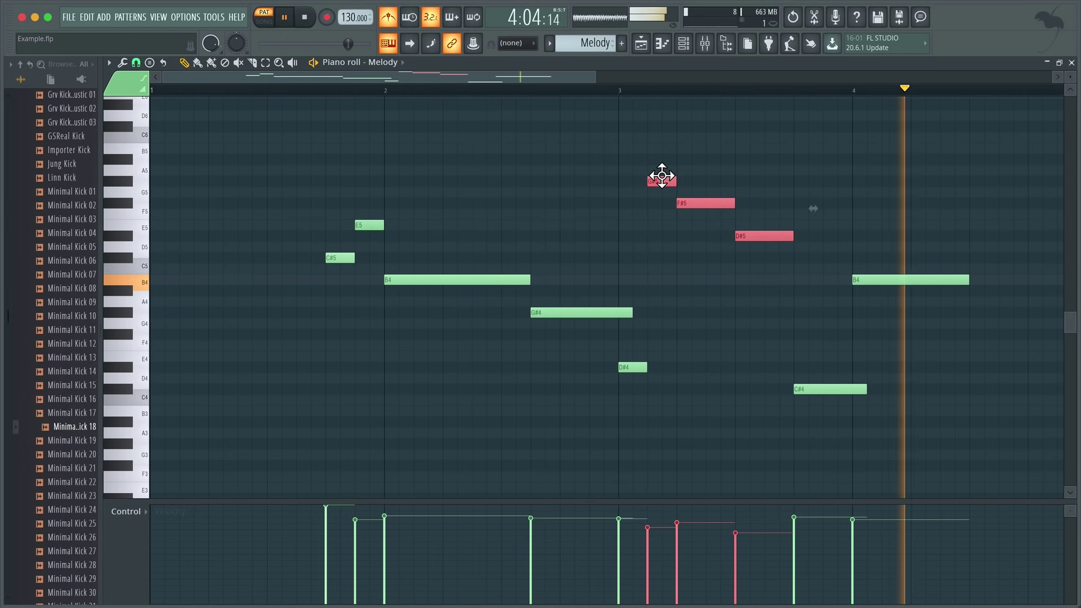
{"action": "key", "text": "space"}
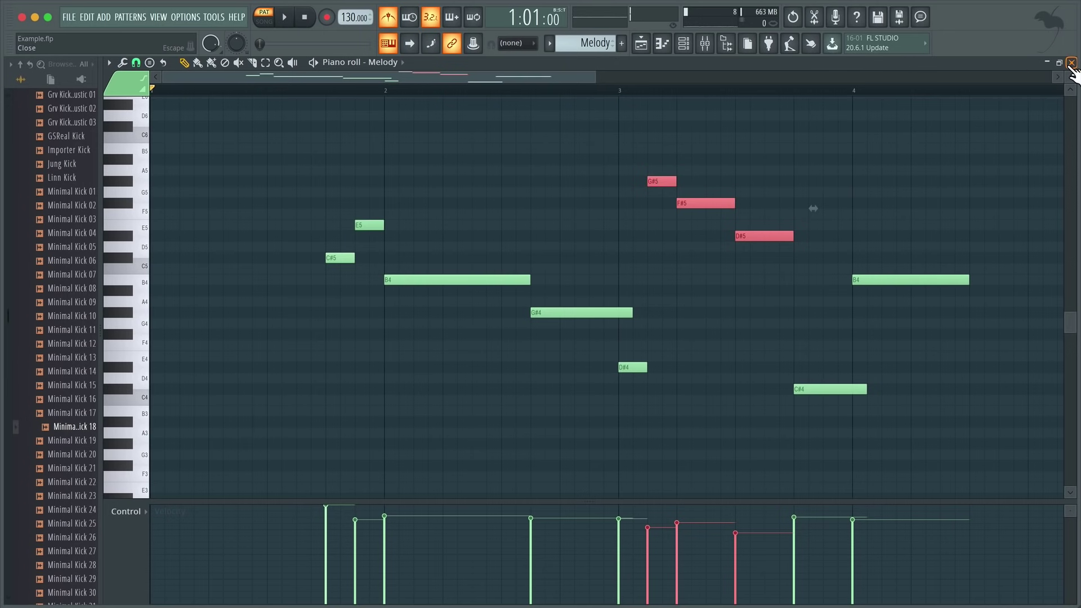
- Close the piano roll, place the Melody pattern on Track 4 at bar 5, and play the arrangement from there in song mode
{"action": "left_click", "coordinate": [1071, 62]}
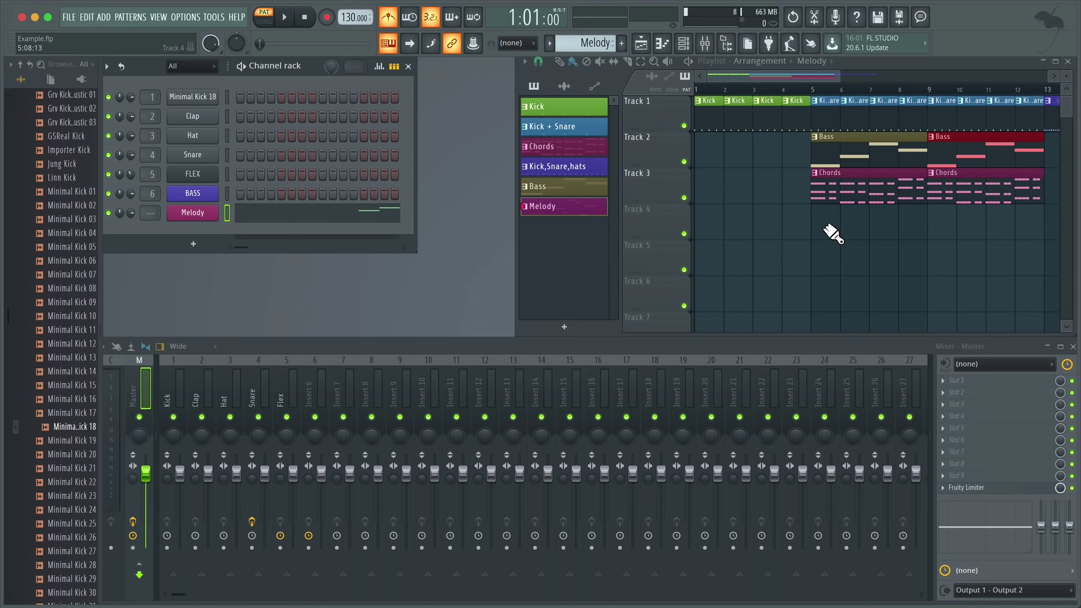
{"action": "left_click", "coordinate": [828, 231]}
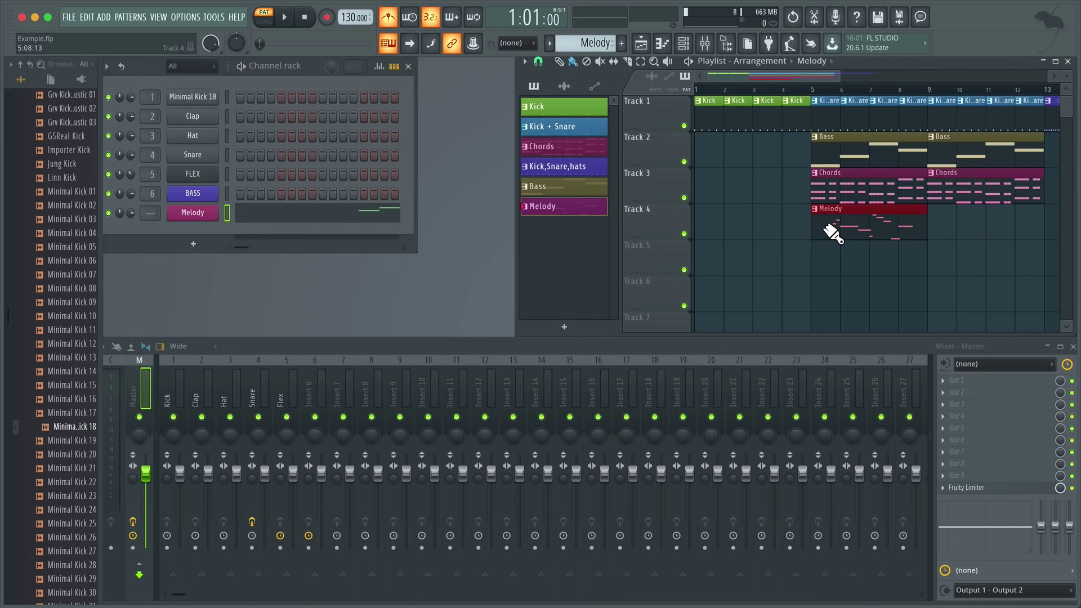
{"action": "left_click", "coordinate": [812, 90]}
{"action": "key", "text": "space"}
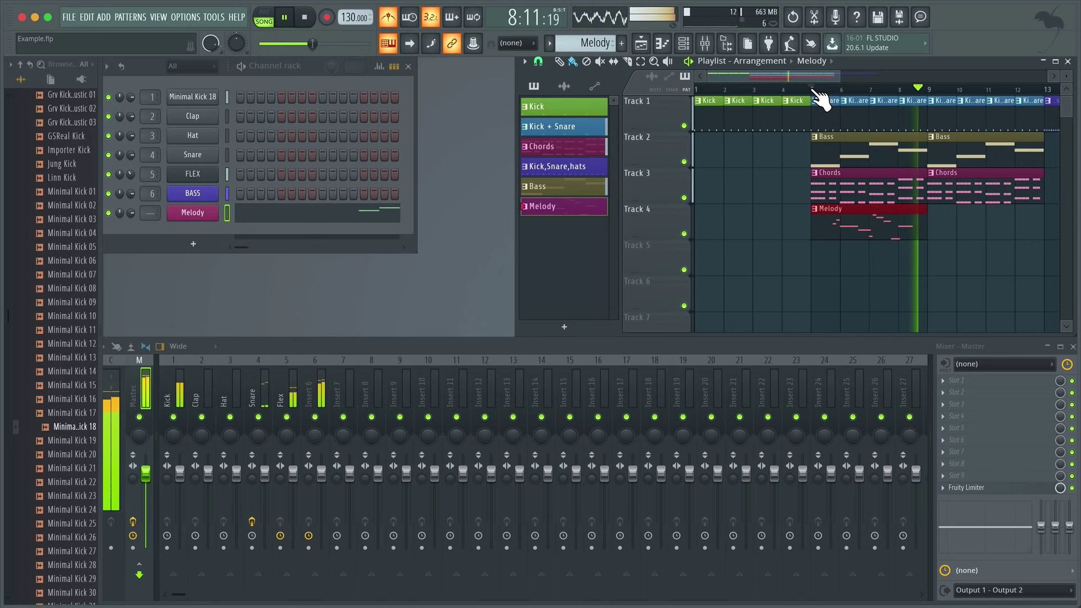
- Stop playback, open the Melody pattern in the piano roll, and try quick-quantizing all its notes with snap set to Bar
{"action": "key", "text": "space"}
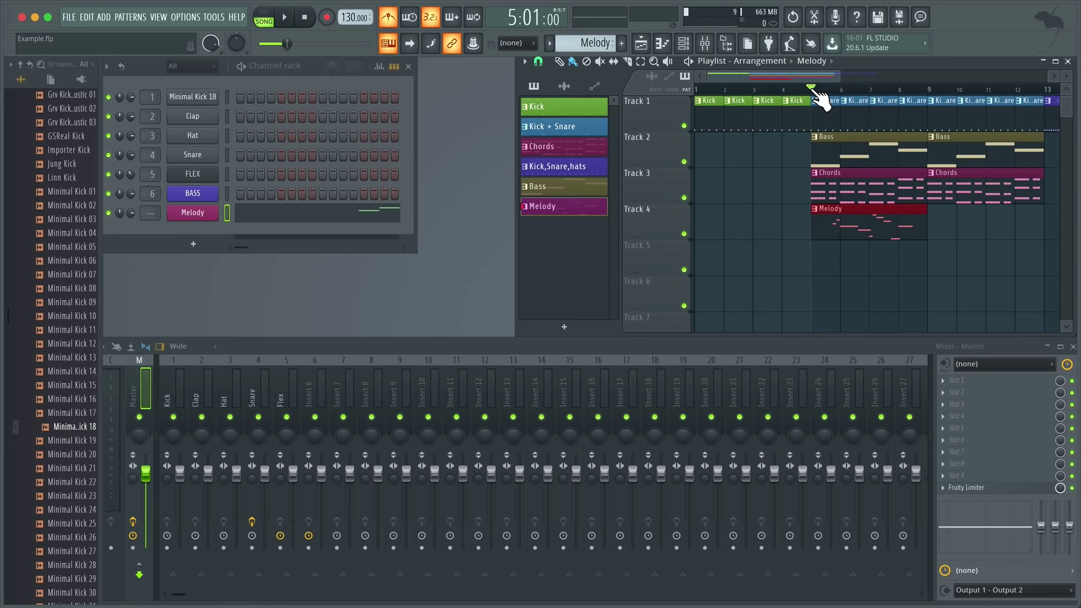
{"action": "double_click", "coordinate": [849, 228]}
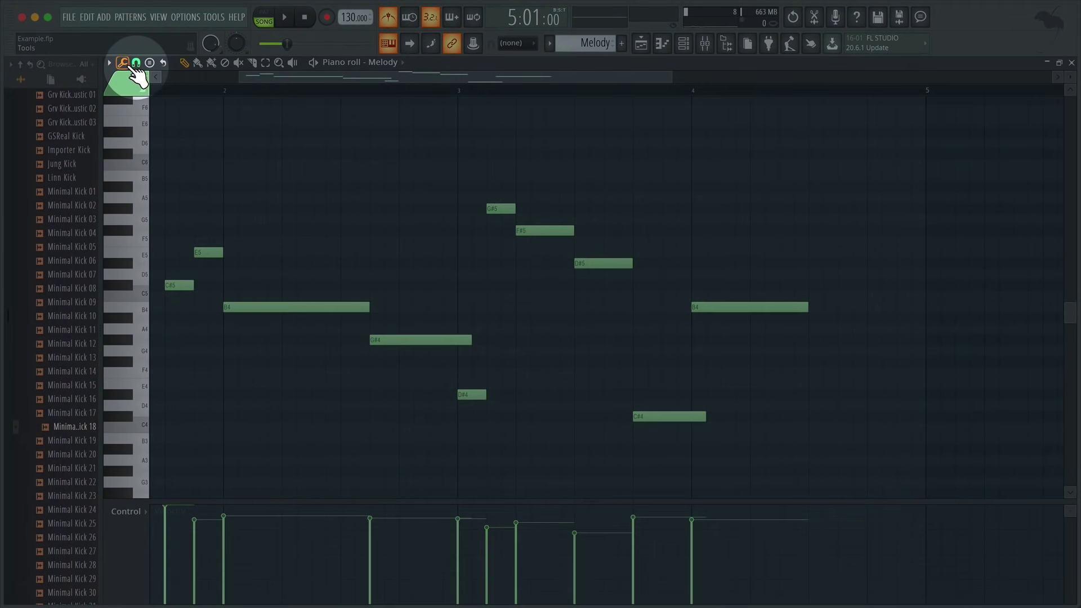
{"action": "left_click", "coordinate": [136, 63]}
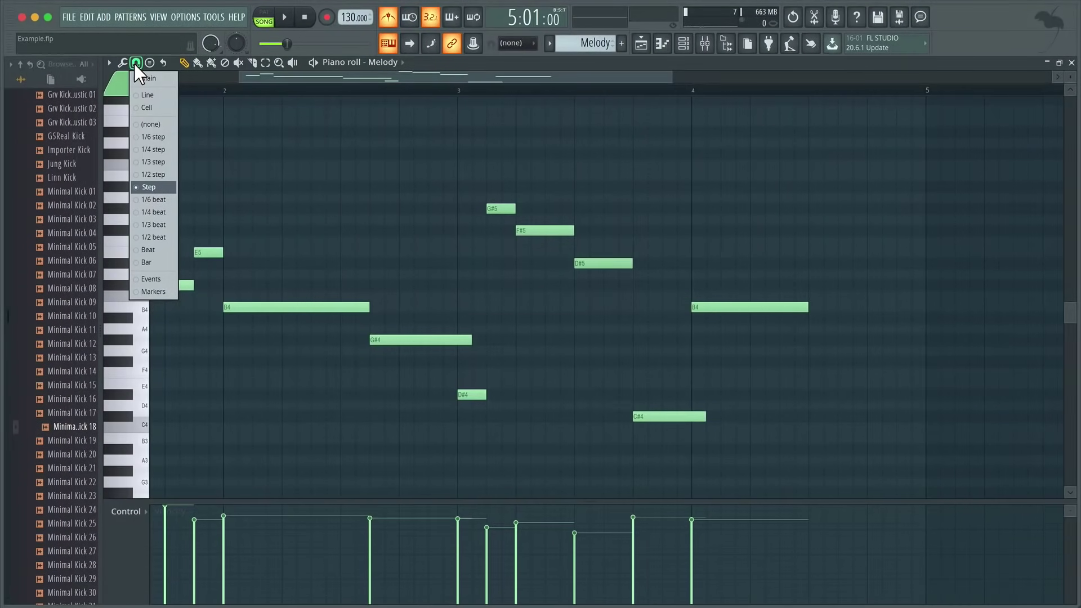
{"action": "left_click", "coordinate": [157, 263]}
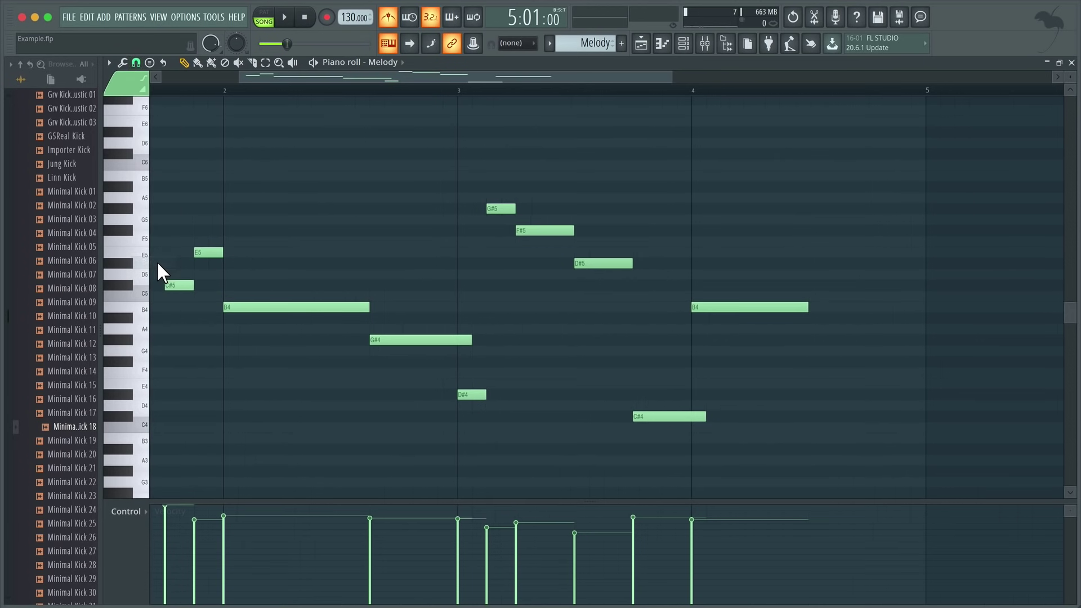
{"action": "key", "text": "ctrl+a"}
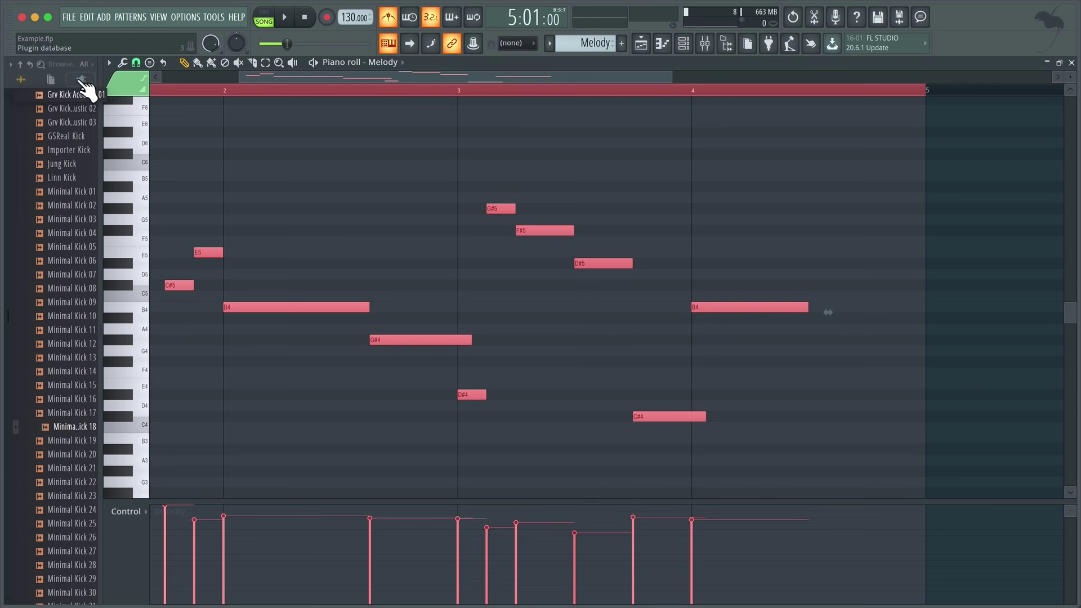
{"action": "left_click", "coordinate": [123, 62]}
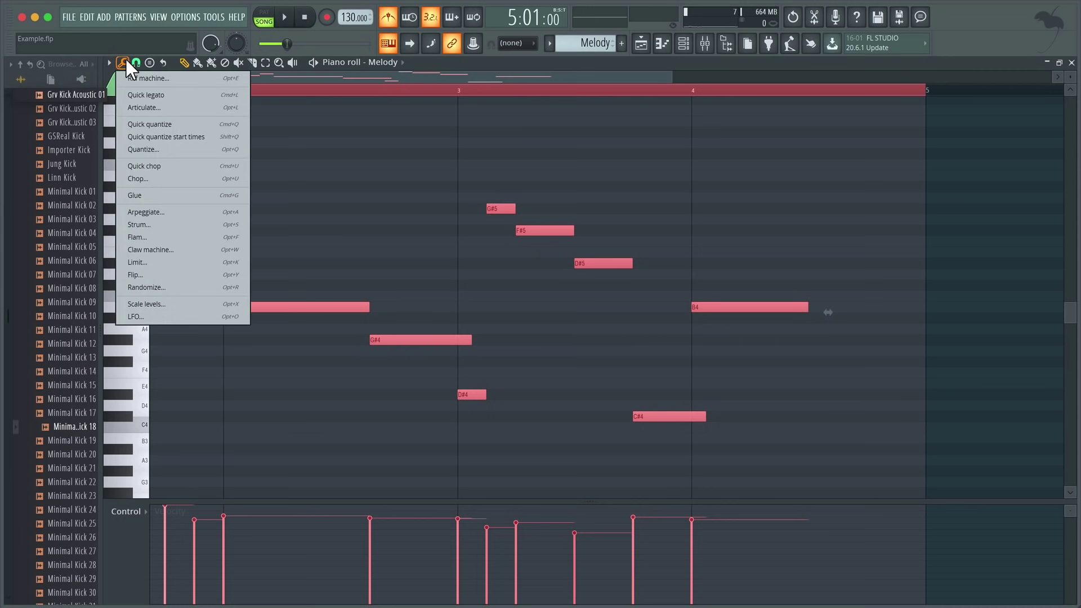
{"action": "left_click", "coordinate": [154, 120]}
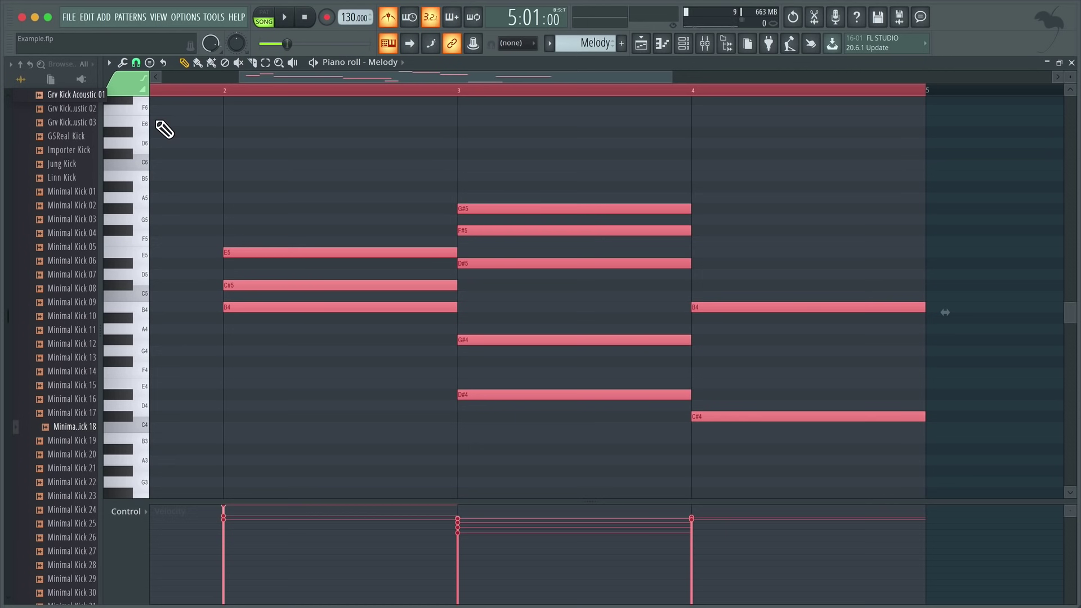
- Change the piano roll snap to 1/2 beat and undo the quick quantize of the Melody notes
{"action": "left_click", "coordinate": [135, 64]}
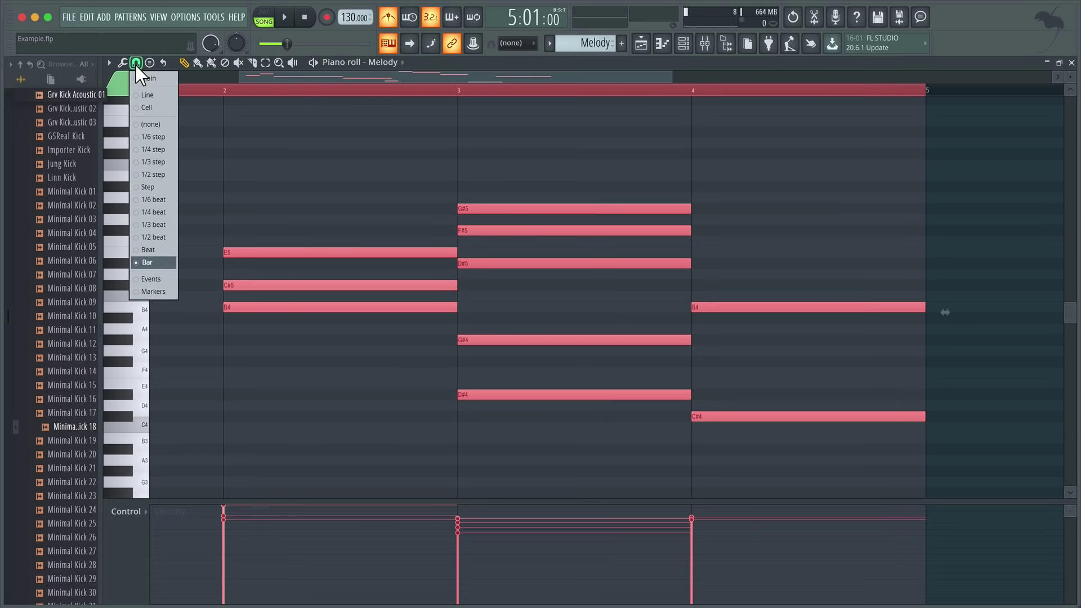
{"action": "left_click", "coordinate": [151, 186]}
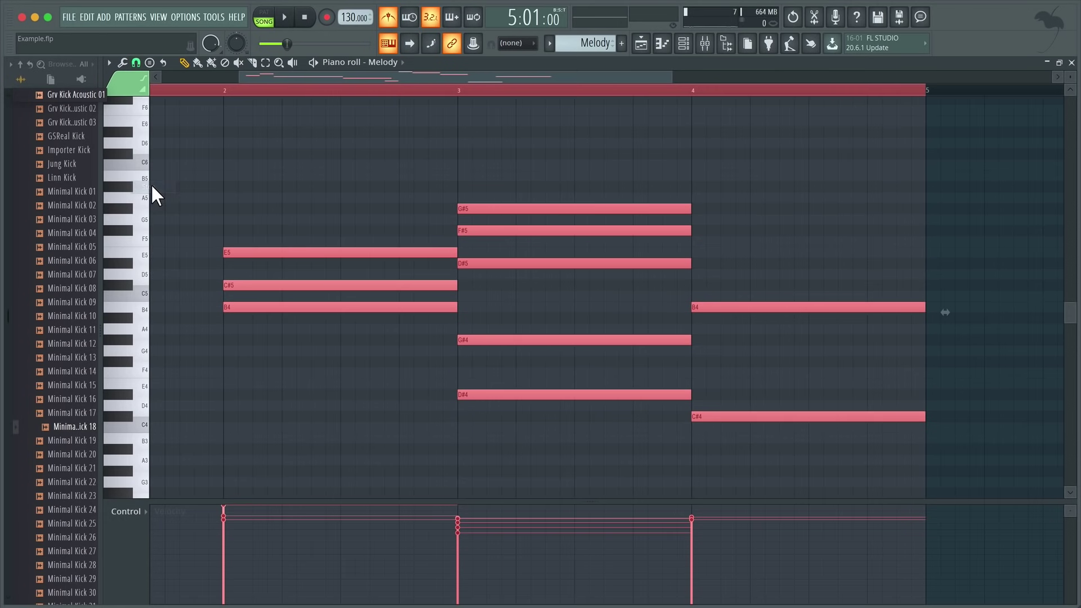
{"action": "left_click", "coordinate": [136, 63]}
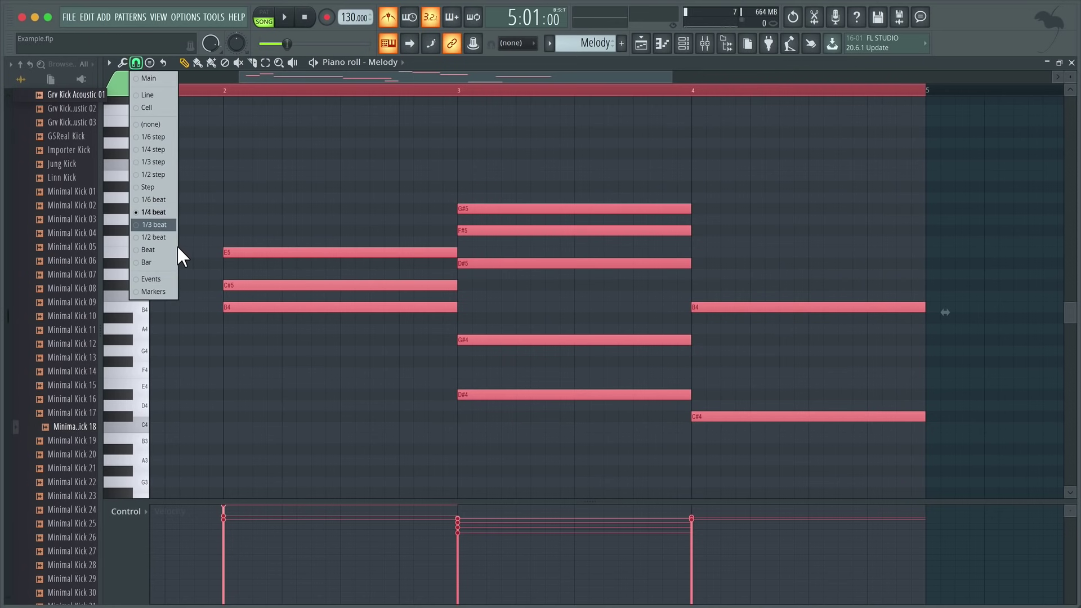
{"action": "left_click", "coordinate": [163, 236]}
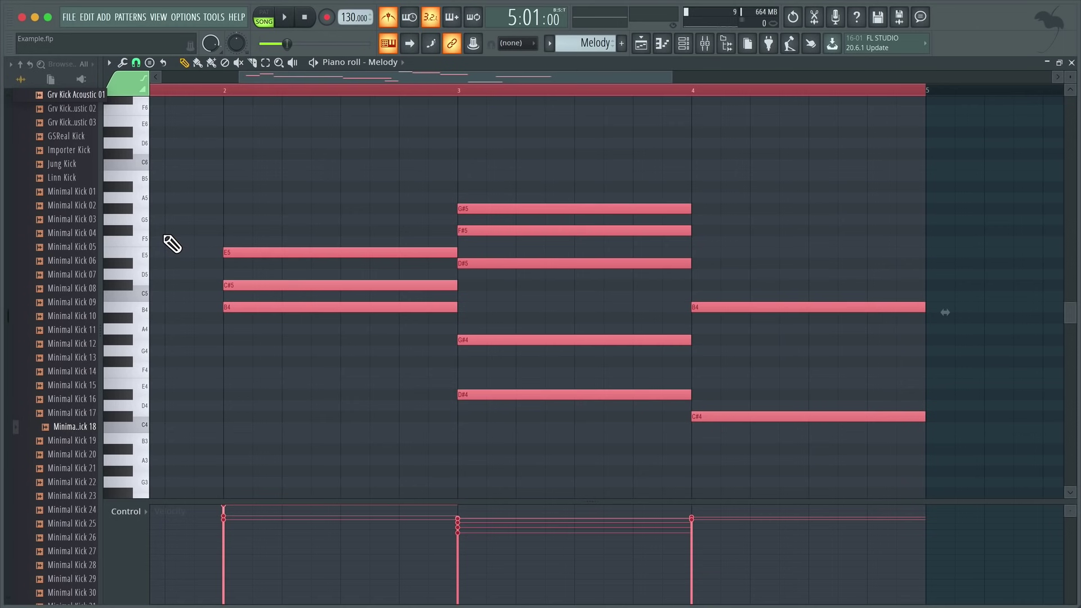
{"action": "key", "text": "ctrl+z"}
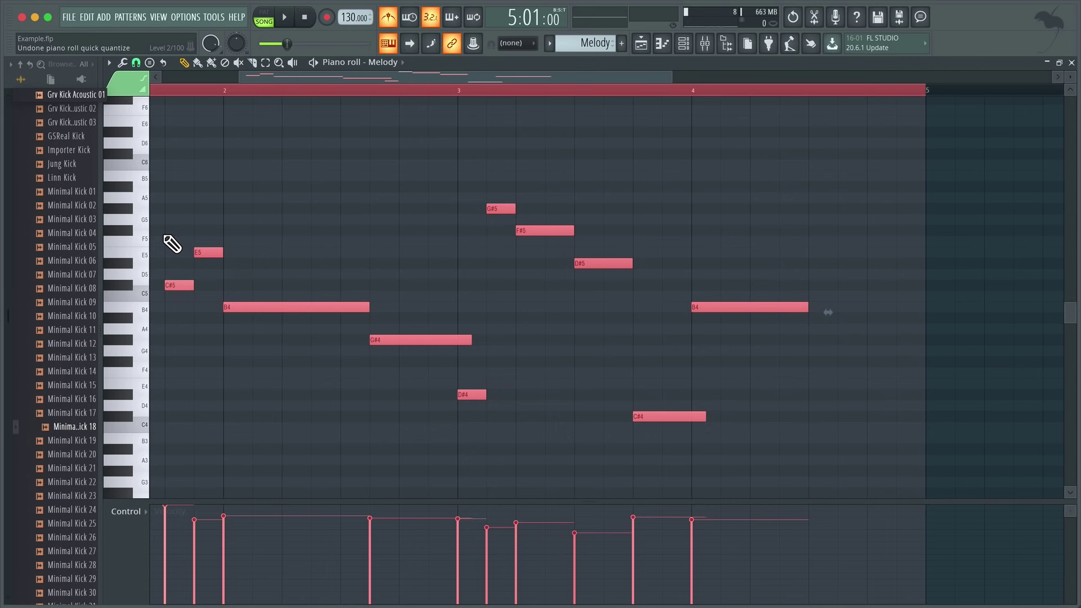
- Set the project tempo to 122 BPM
{"action": "right_click", "coordinate": [354, 16]}
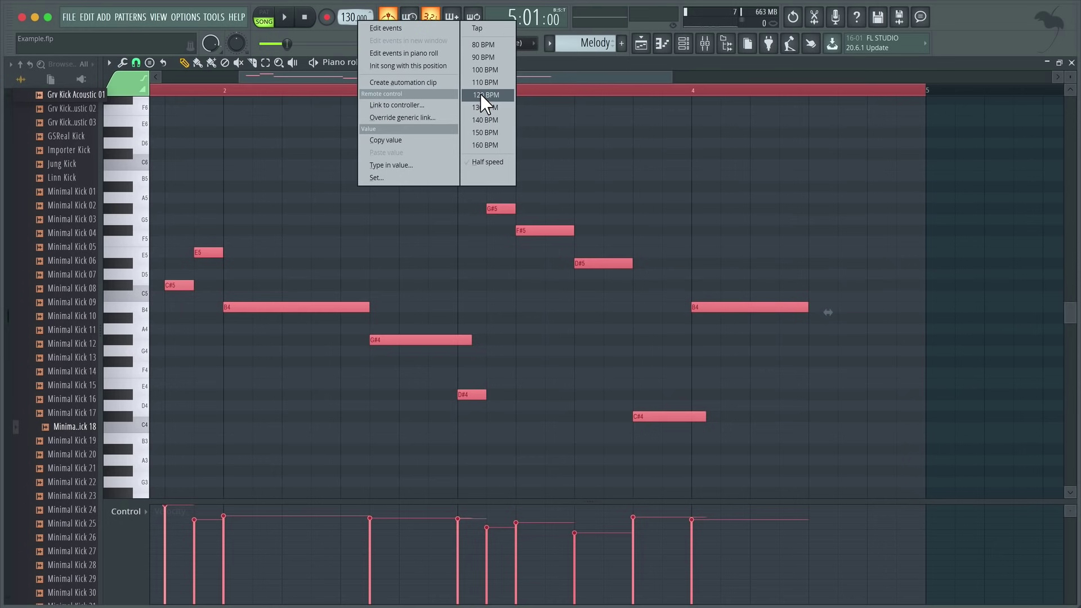
{"action": "left_click", "coordinate": [422, 164]}
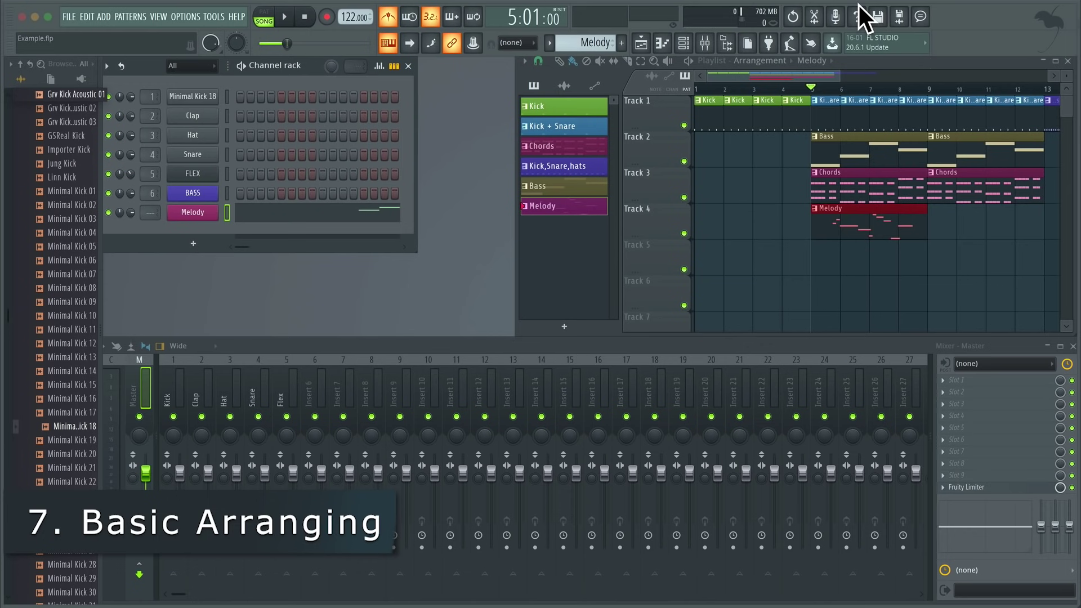
- Maximize the Playlist and clone the Melody pattern
{"action": "left_click", "coordinate": [908, 65]}
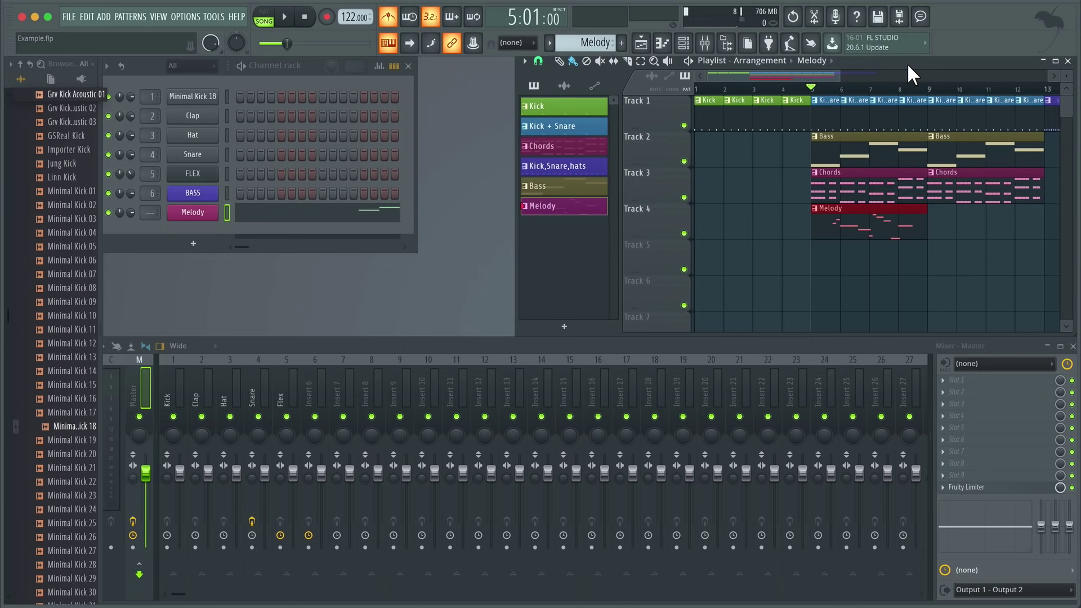
{"action": "double_click", "coordinate": [907, 63]}
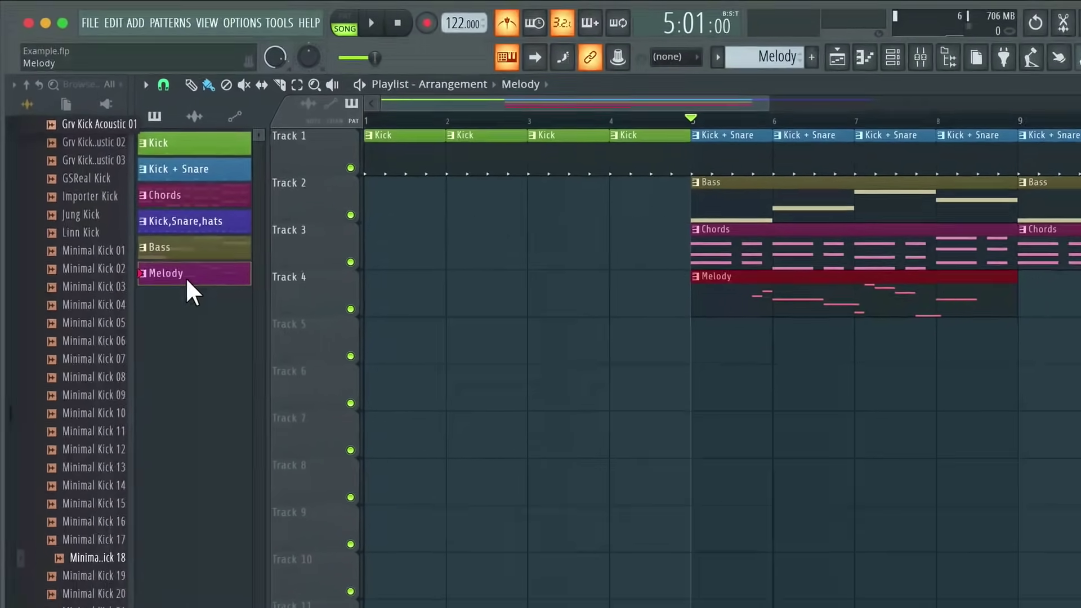
{"action": "right_click", "coordinate": [186, 281]}
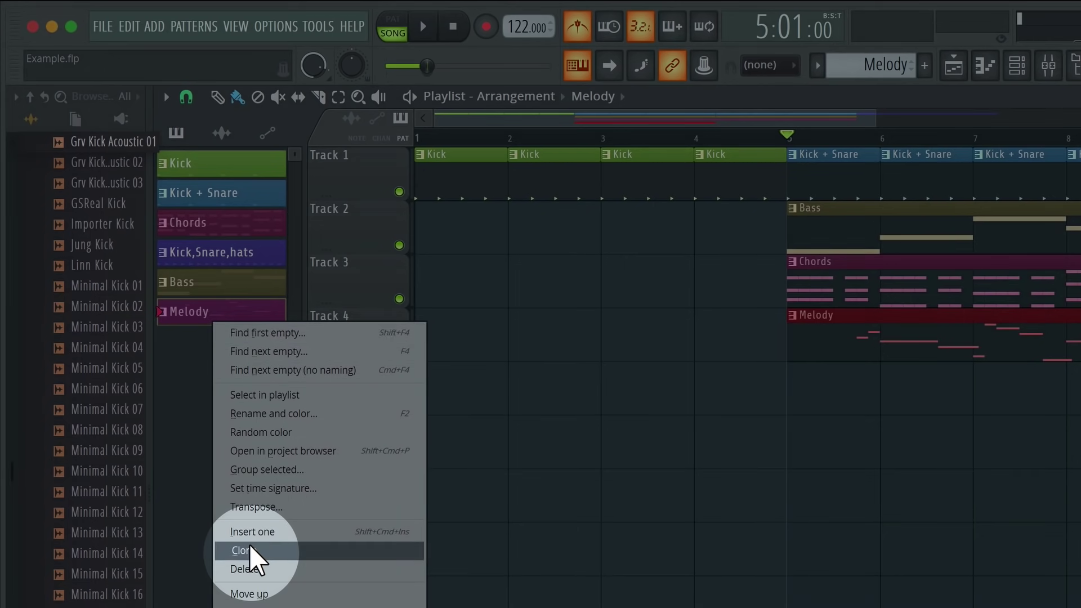
{"action": "left_click", "coordinate": [250, 547]}
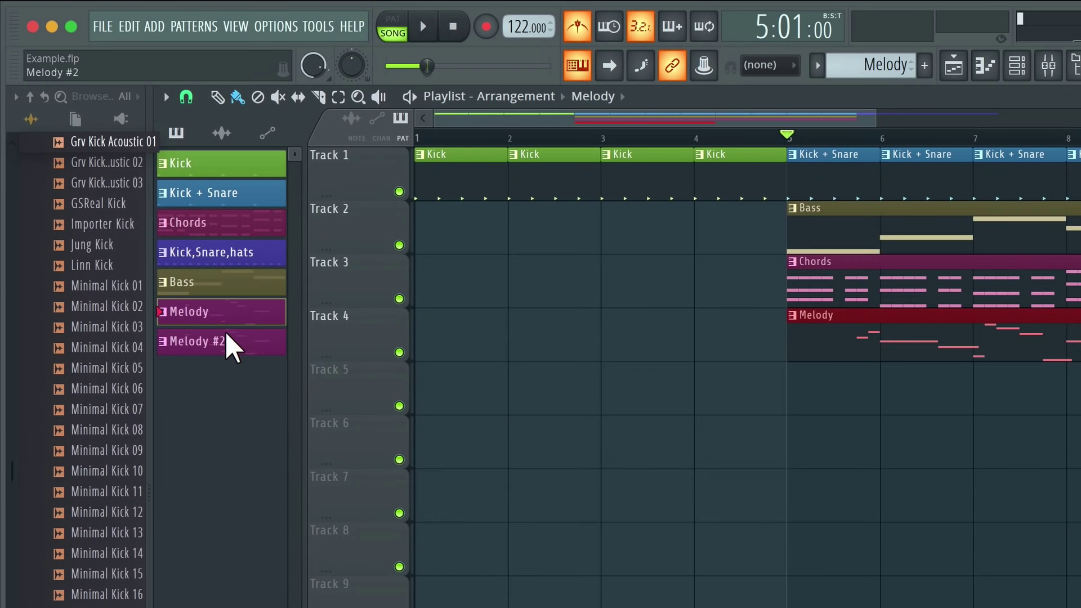
- Rename the cloned Melody #2 pattern as Melody Variation and give it a blue-violet color
{"action": "left_click", "coordinate": [228, 343]}
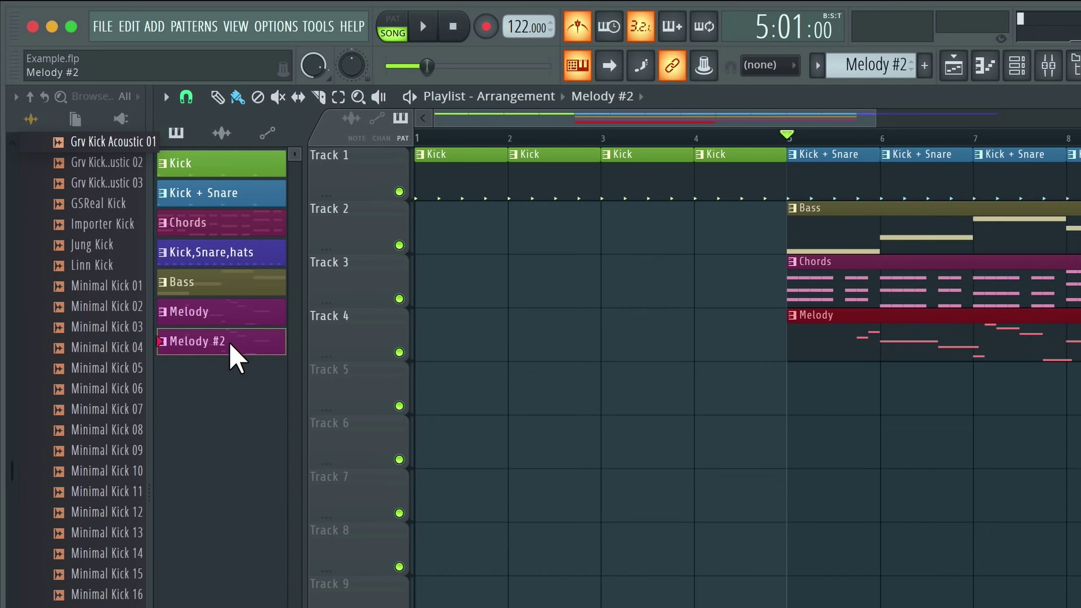
{"action": "right_click", "coordinate": [228, 343]}
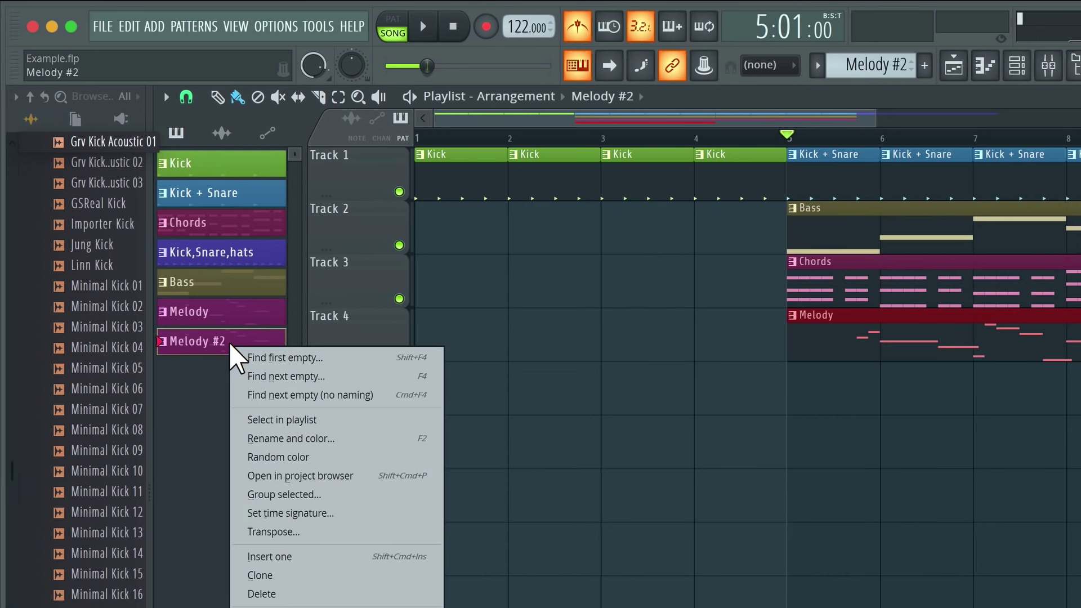
{"action": "left_click", "coordinate": [329, 439]}
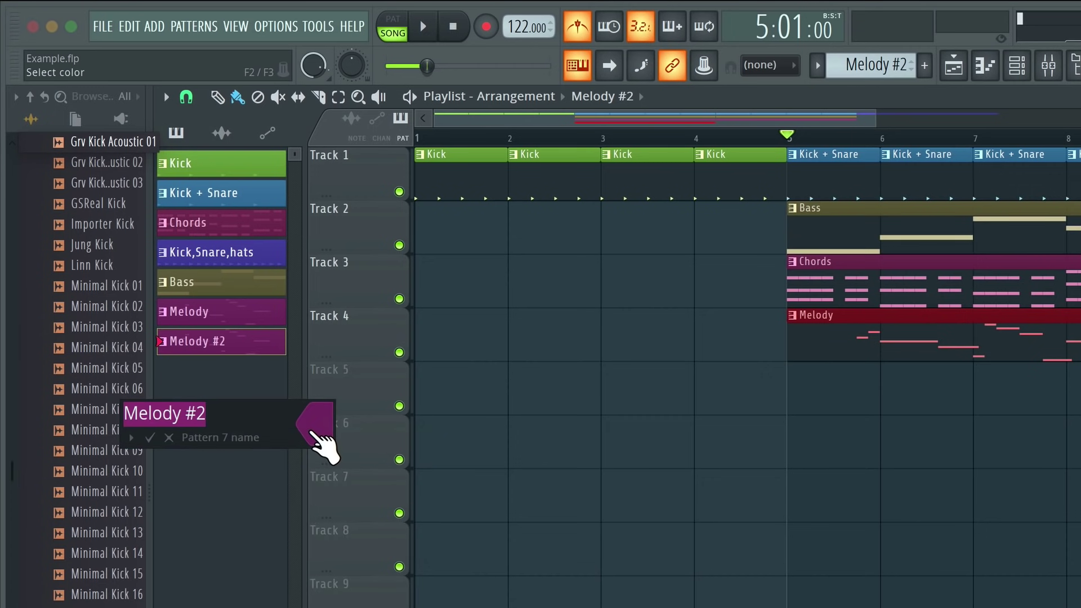
{"action": "key", "text": "Right"}
{"action": "key", "text": "BackSpace"}
{"action": "key", "text": "BackSpace"}
{"action": "type", "text": "Variation"}
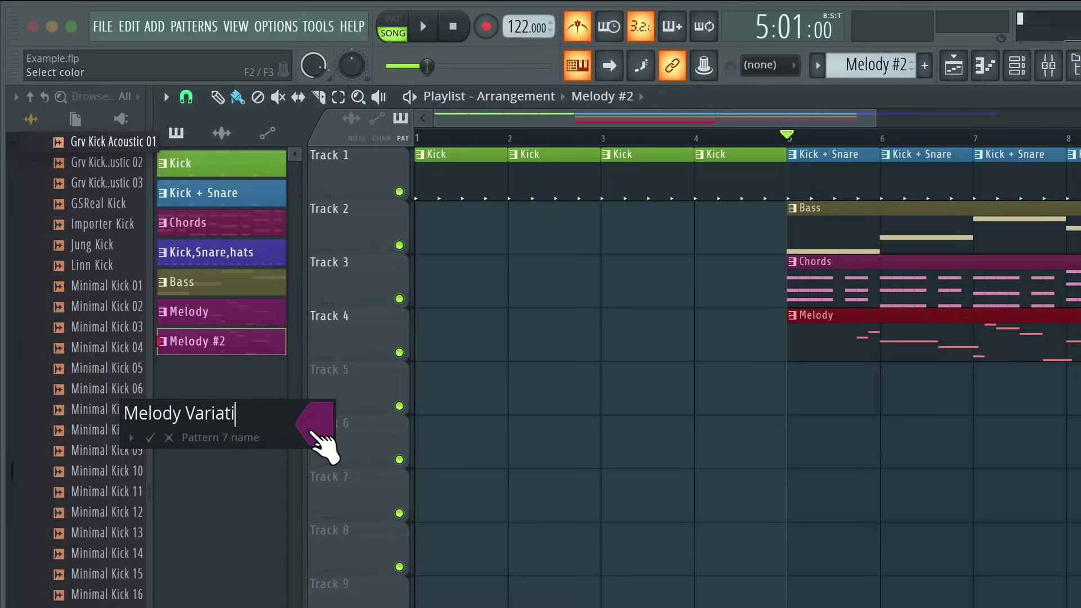
{"action": "left_click", "coordinate": [310, 432]}
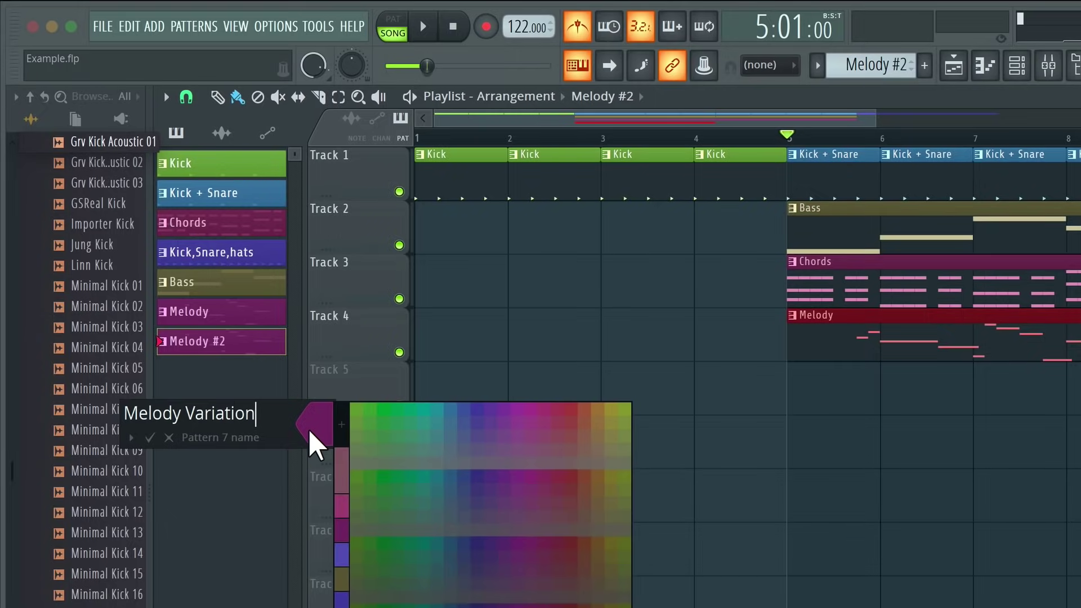
{"action": "left_click", "coordinate": [479, 438]}
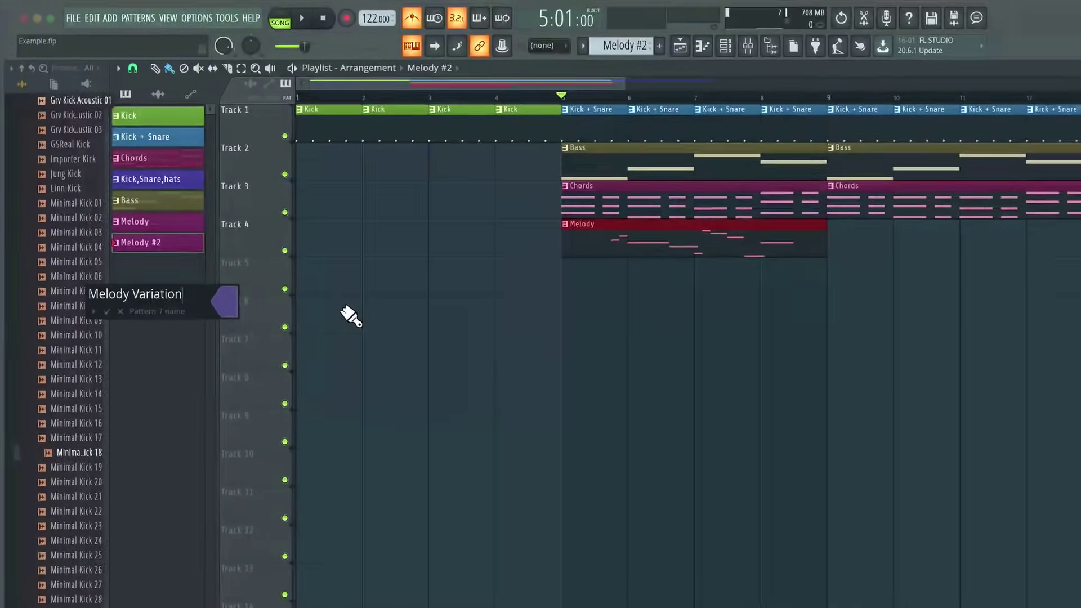
{"action": "key", "text": "Return"}
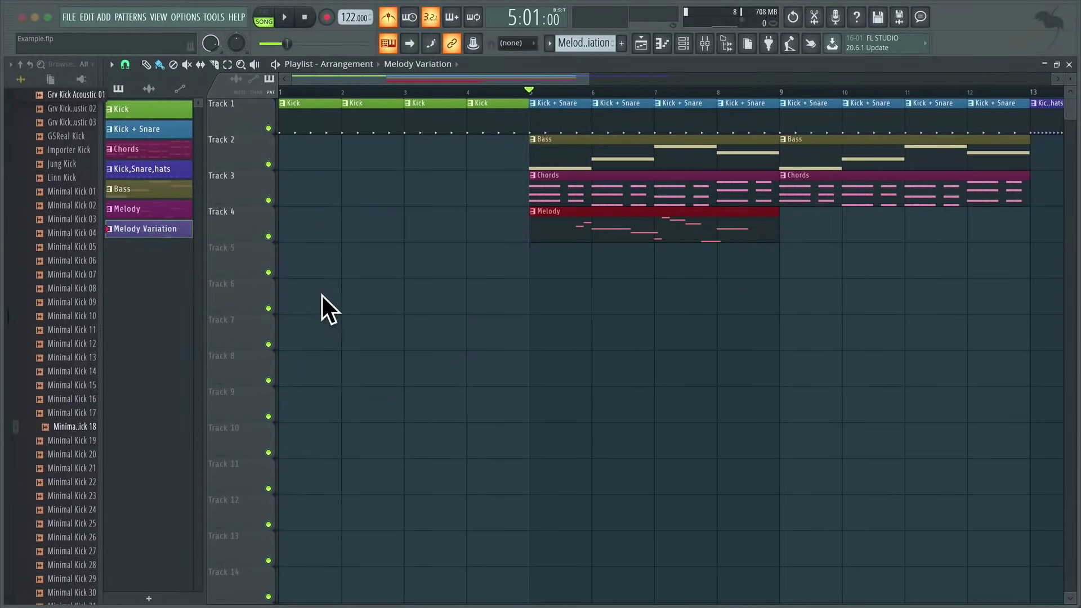
- Place the Melody Variation pattern on Track 5 at bar 9 and play the arrangement from bar 5
{"action": "left_click", "coordinate": [792, 249]}
{"action": "key", "text": "space"}
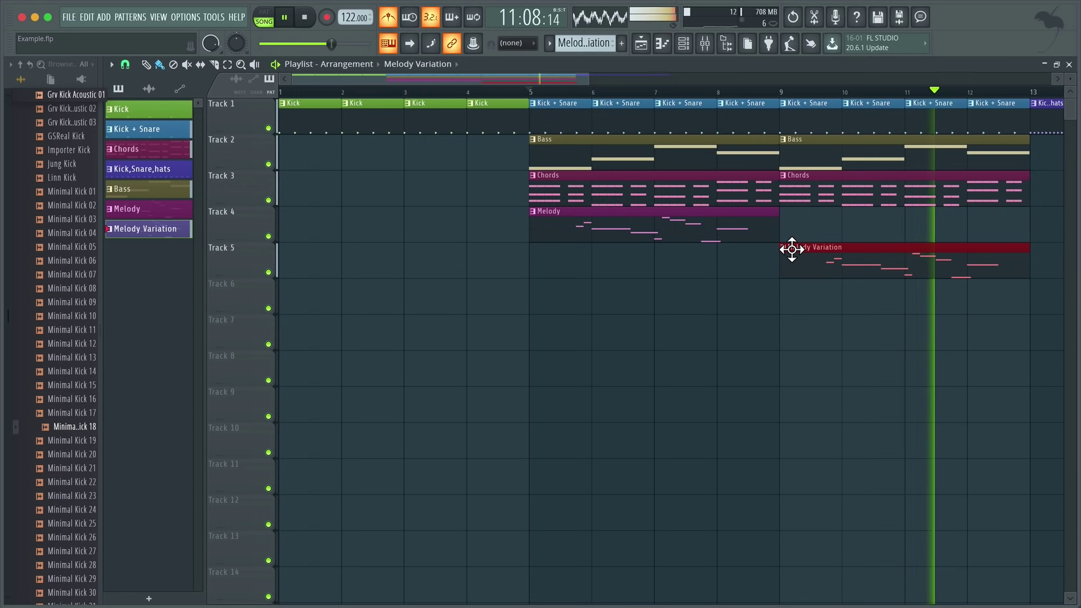
{"action": "key", "text": "space"}
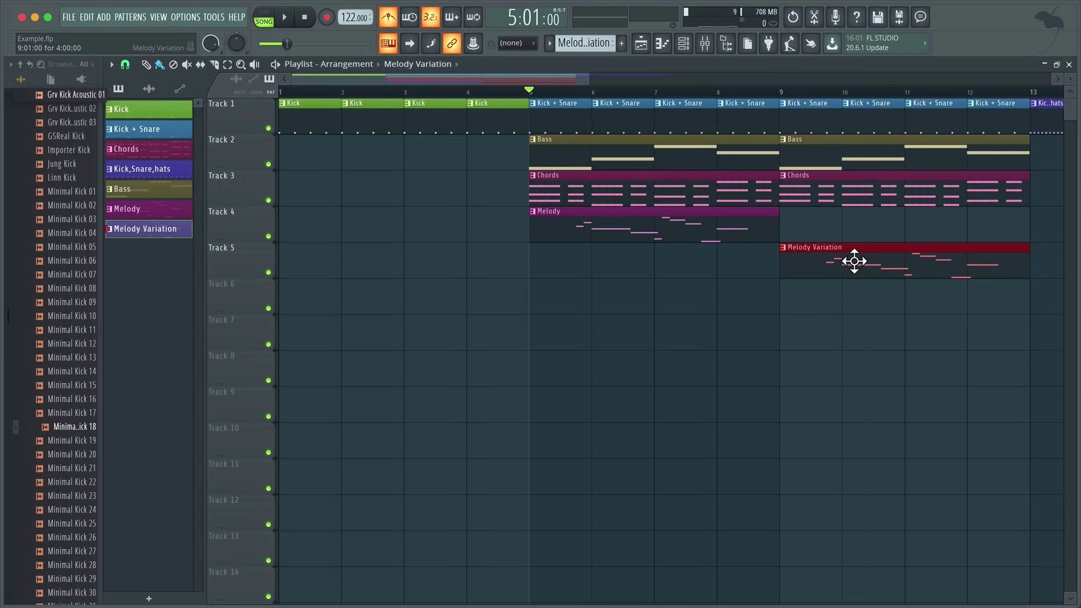
- Add a C#5 note after the last B4 in bar 4 of Melody Variation, and close the piano roll
{"action": "double_click", "coordinate": [787, 260]}
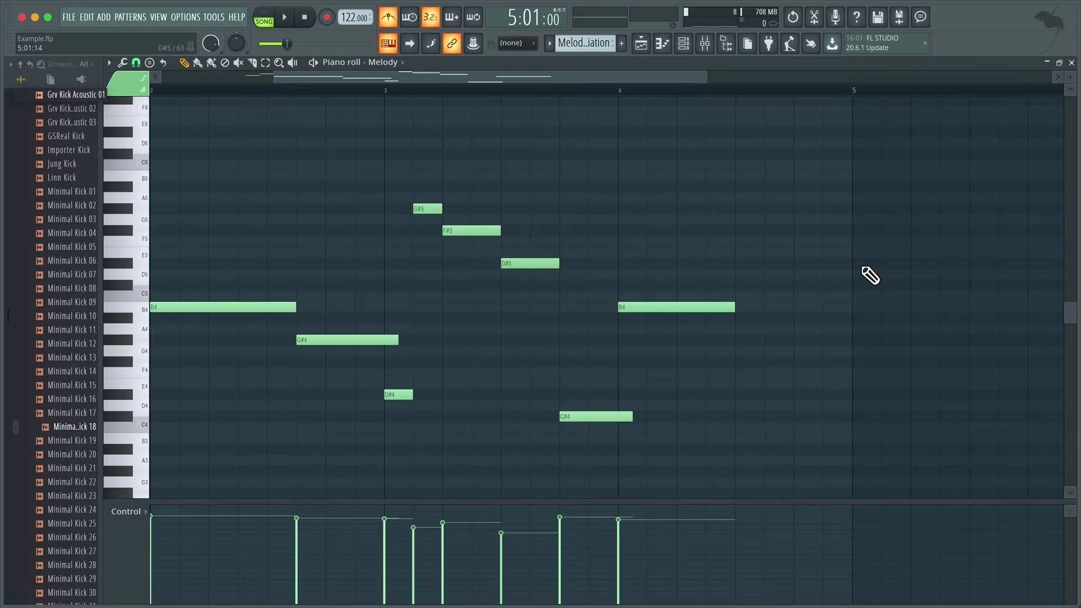
{"action": "left_click", "coordinate": [767, 284]}
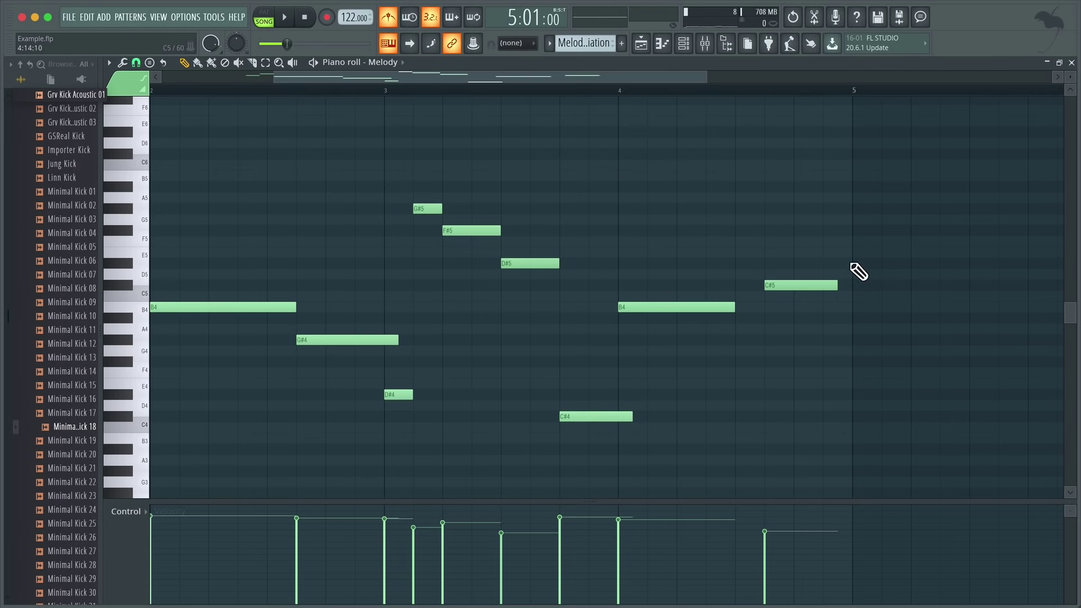
{"action": "left_click", "coordinate": [1072, 64]}
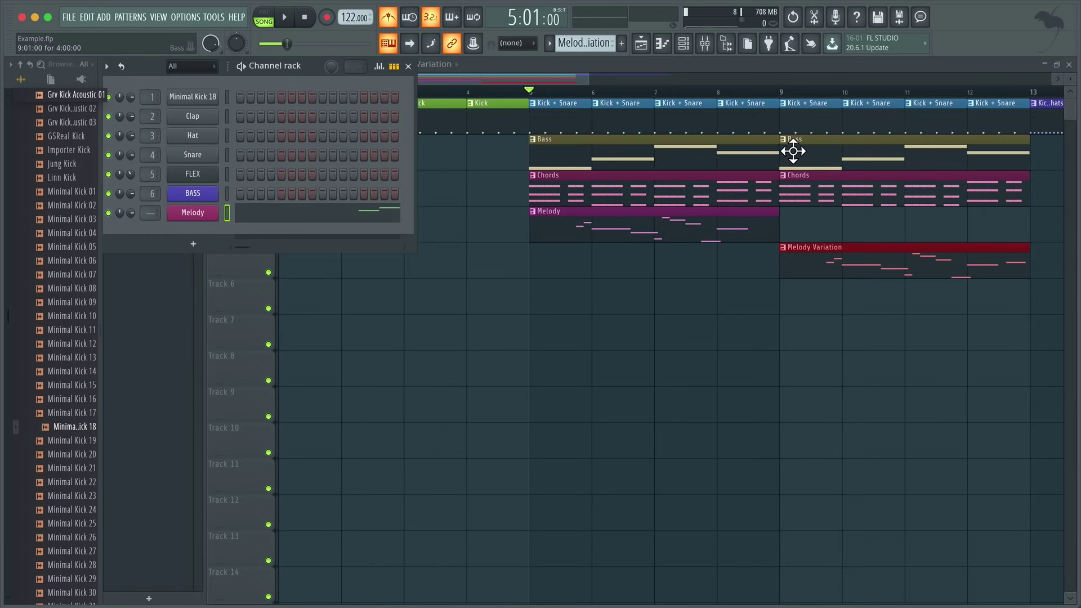
- Play the arrangement from bar 9 to hear the edited Melody Variation, and close the Channel rack
{"action": "left_click", "coordinate": [782, 92]}
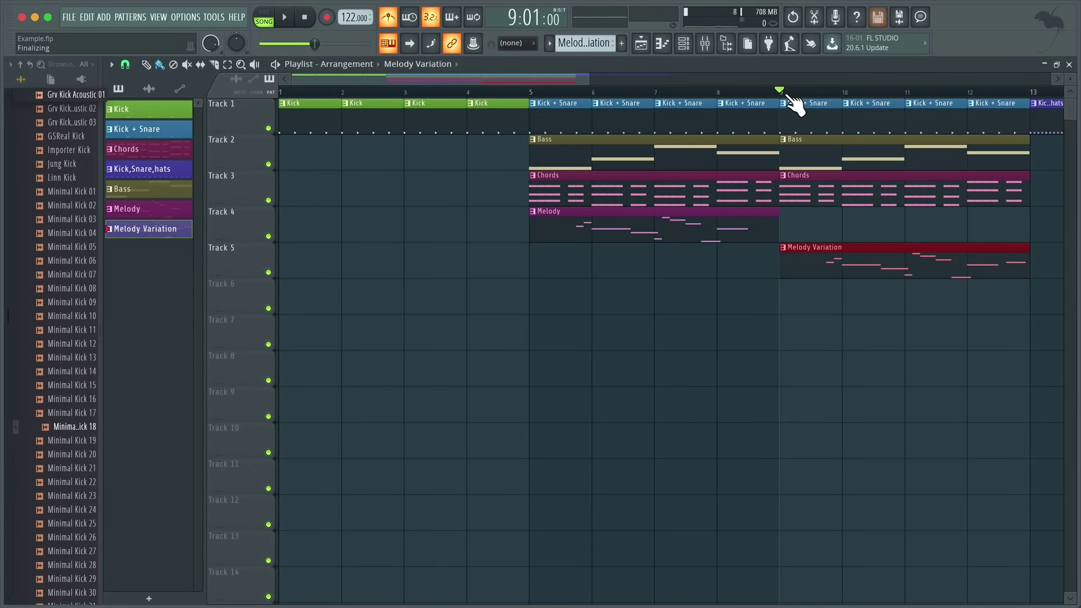
{"action": "key", "text": "F6"}
{"action": "key", "text": "space"}
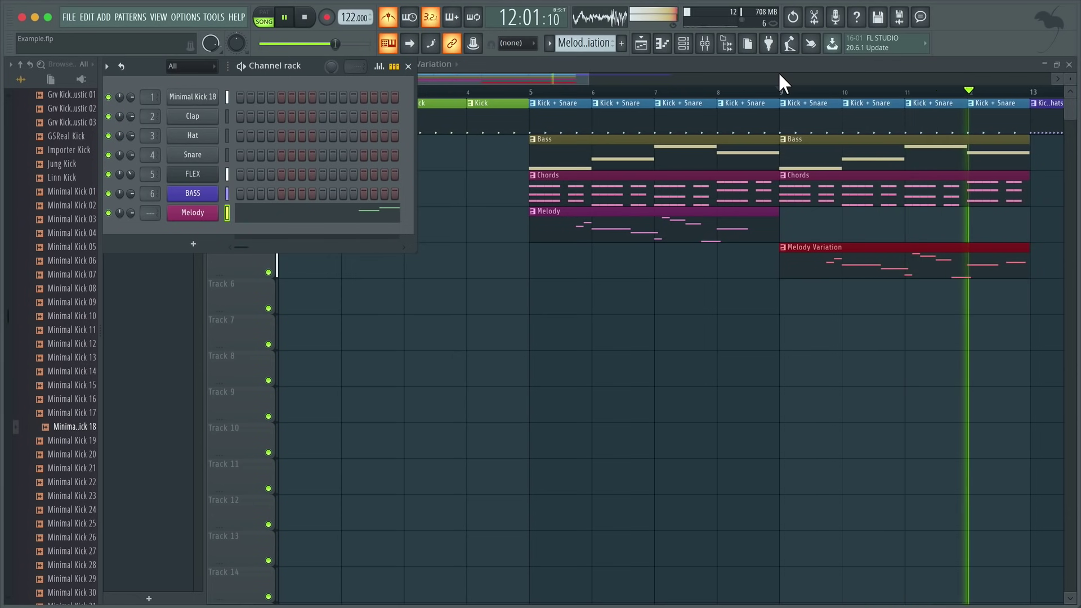
{"action": "key", "text": "space"}
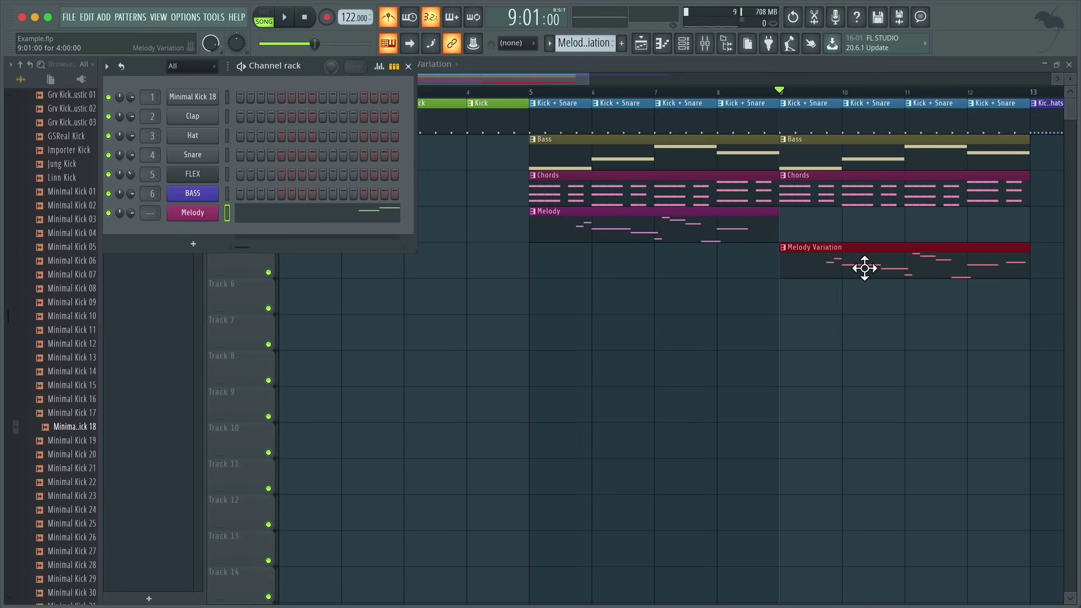
{"action": "scroll", "coordinate": [863, 267], "scroll_direction": "down", "scroll_amount": 2}
{"action": "scroll", "coordinate": [863, 268], "scroll_direction": "down", "scroll_amount": 1}
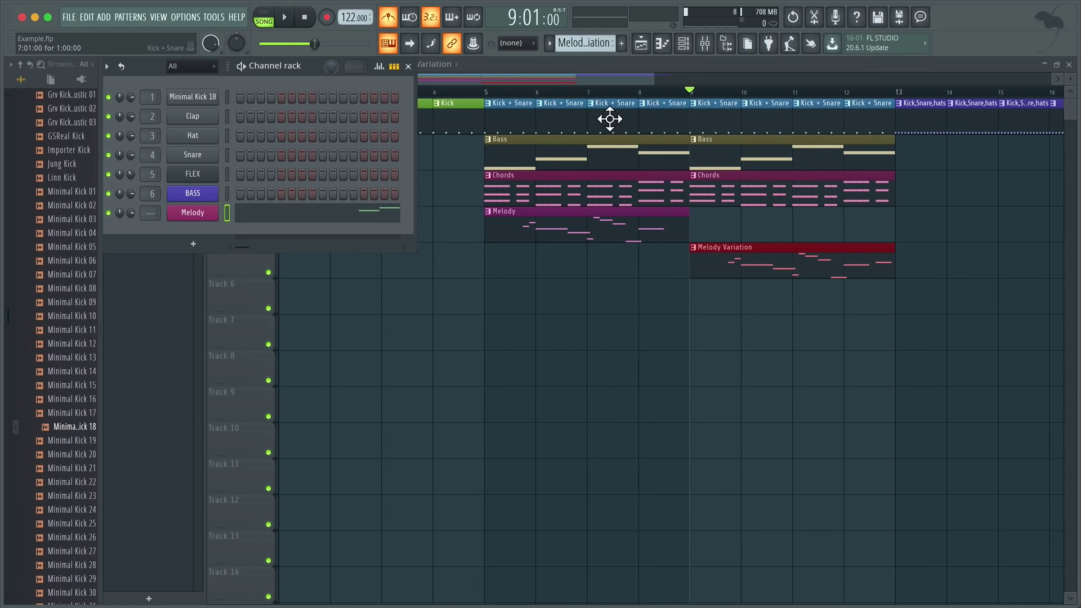
{"action": "left_click", "coordinate": [408, 66]}
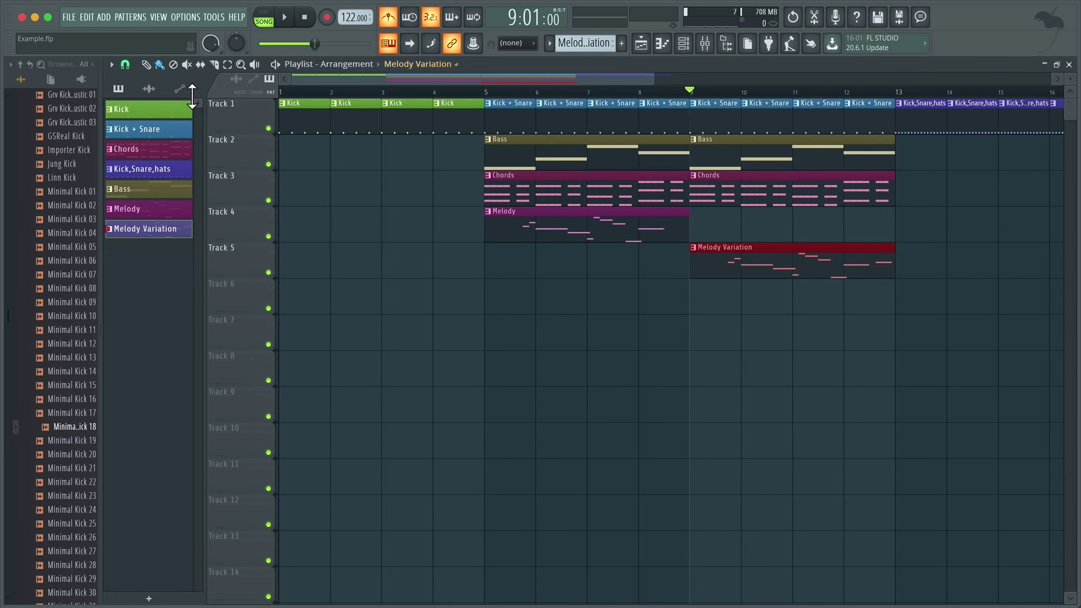
- Place the Bass pattern on Track 2 at bars 1, 13 and 17
{"action": "scroll", "coordinate": [393, 302], "scroll_direction": "down", "scroll_amount": 3}
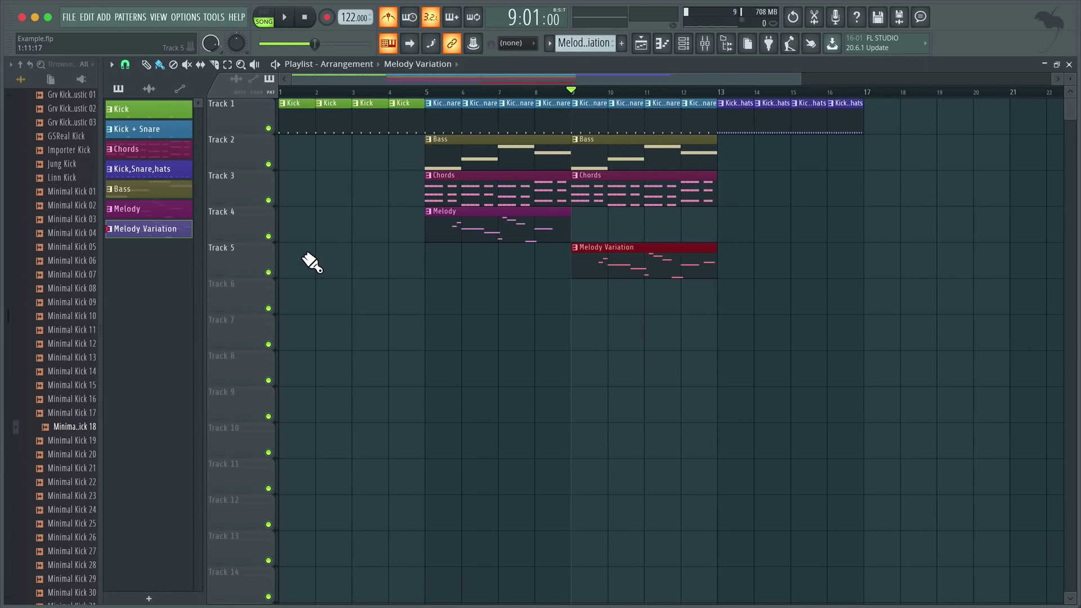
{"action": "left_click", "coordinate": [148, 189]}
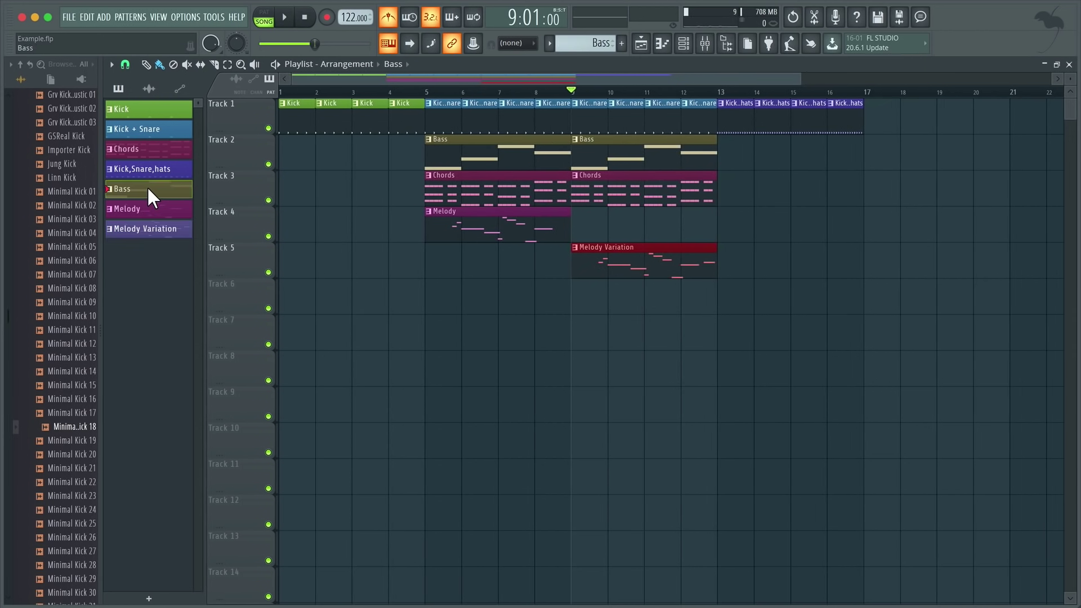
{"action": "left_click", "coordinate": [280, 152]}
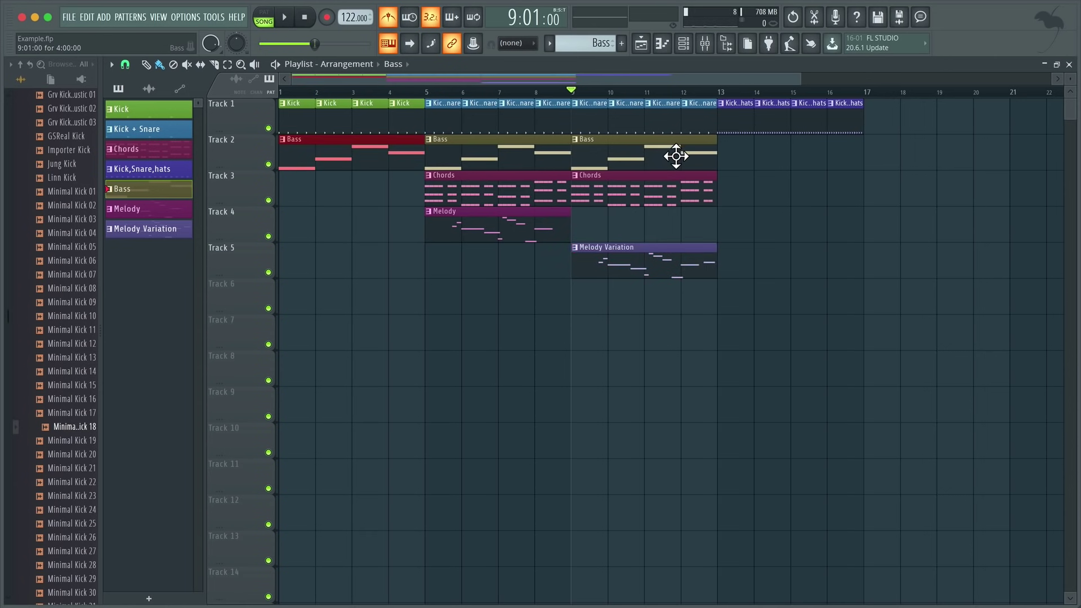
{"action": "left_click", "coordinate": [736, 158]}
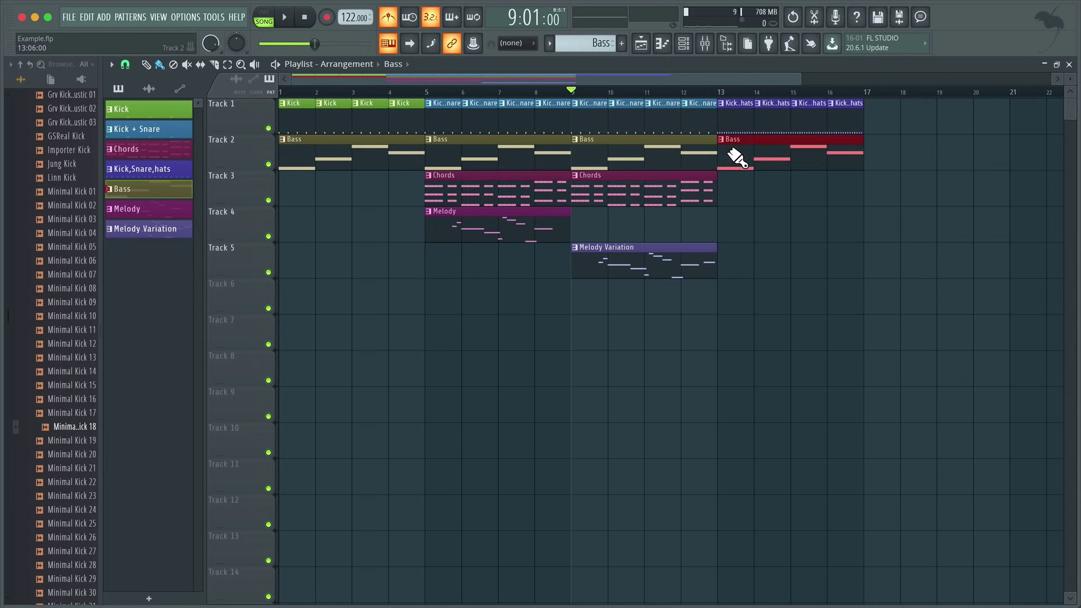
{"action": "left_click", "coordinate": [870, 153]}
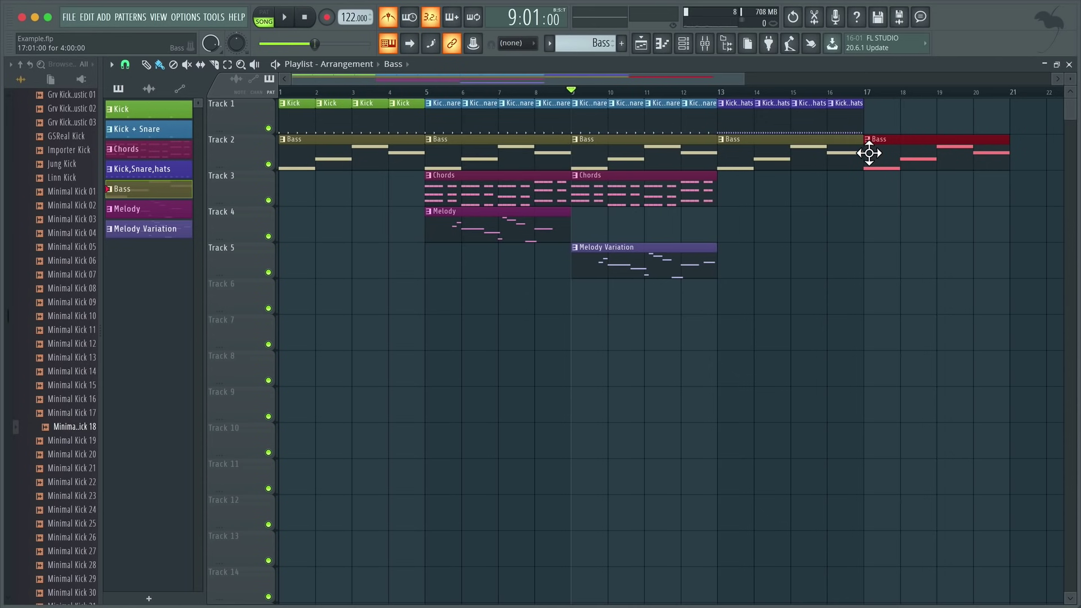
- Copy the Chords pattern to bars 13 and 17 on Track 3
{"action": "left_click", "coordinate": [609, 185]}
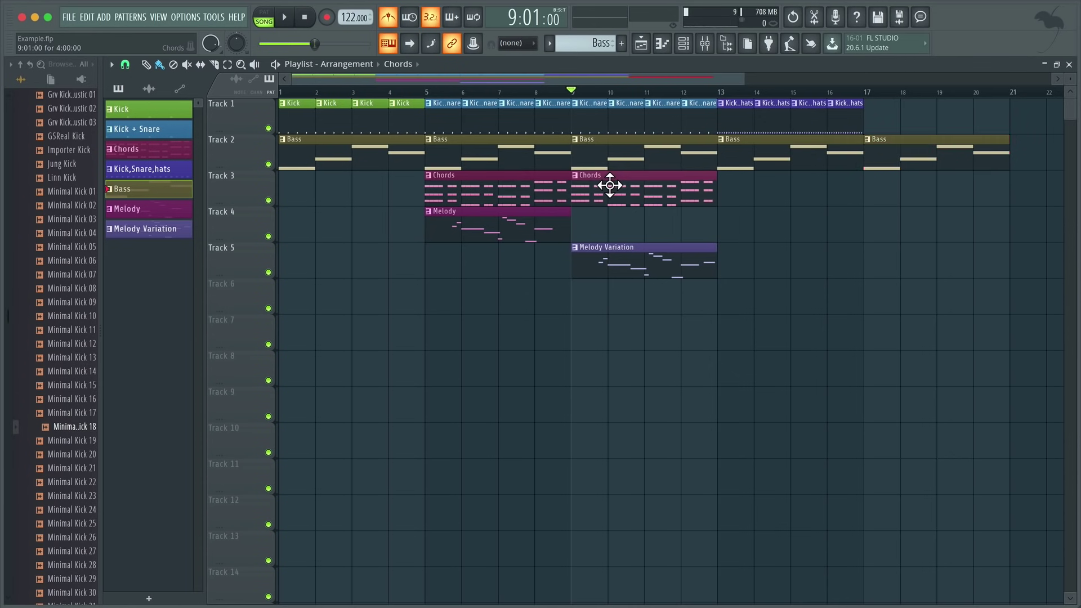
{"action": "left_click", "coordinate": [732, 190]}
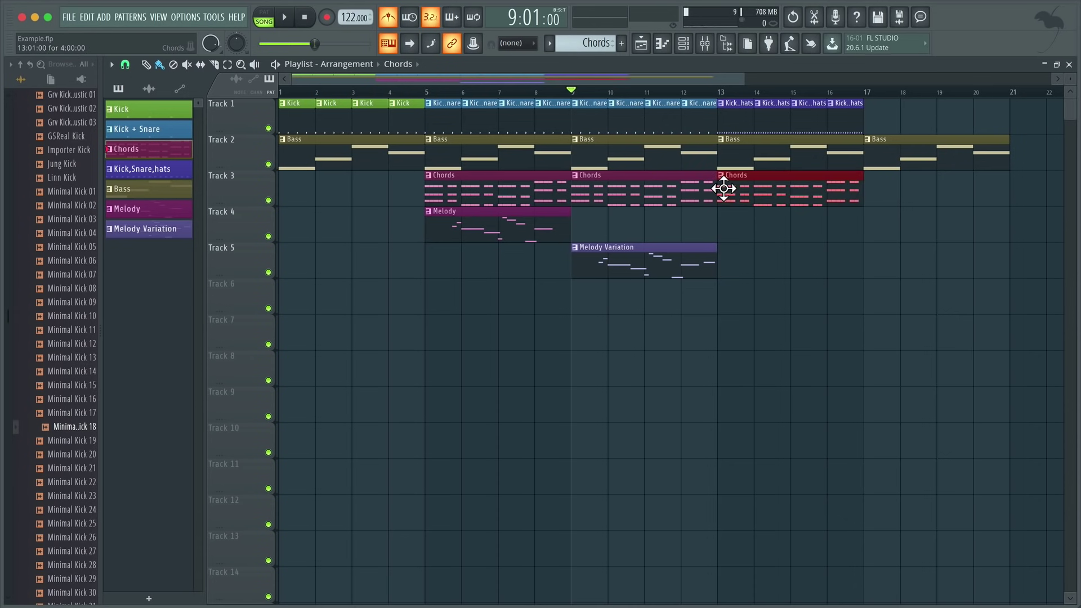
{"action": "left_click", "coordinate": [883, 192]}
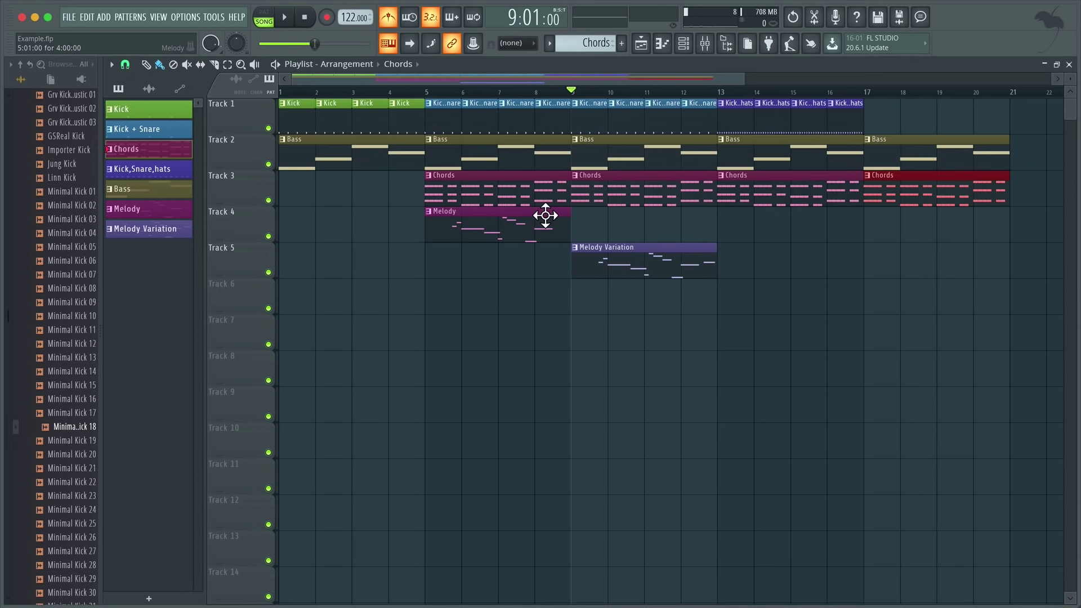
- Place the Melody pattern on Track 4 at bars 13 and 21, and Melody Variation on Track 5 at bar 17
{"action": "left_click", "coordinate": [490, 217]}
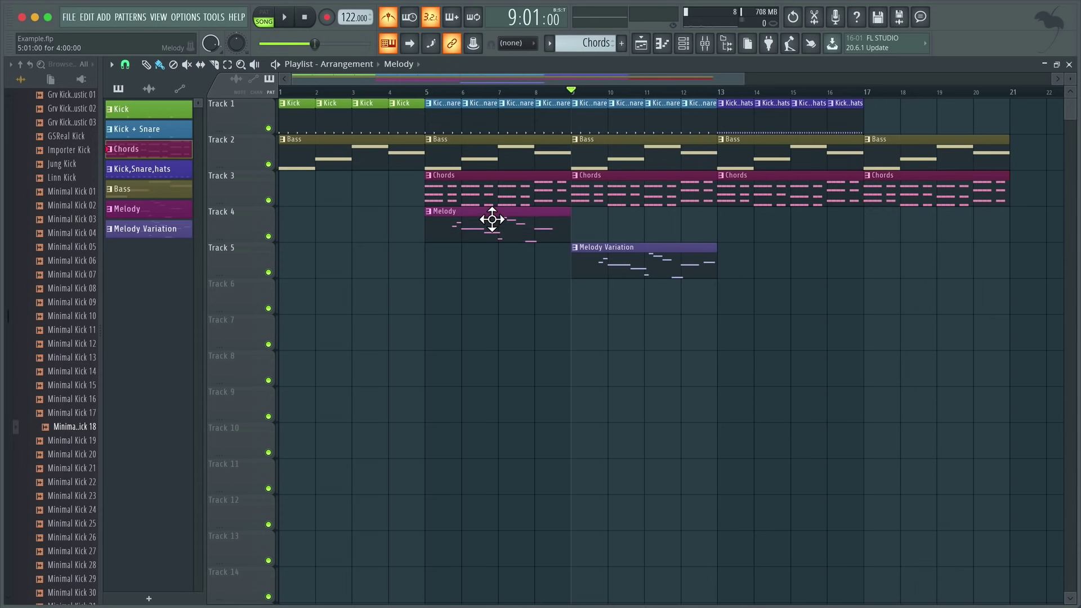
{"action": "left_click", "coordinate": [740, 232]}
{"action": "scroll", "coordinate": [882, 234], "scroll_direction": "right", "scroll_amount": 2}
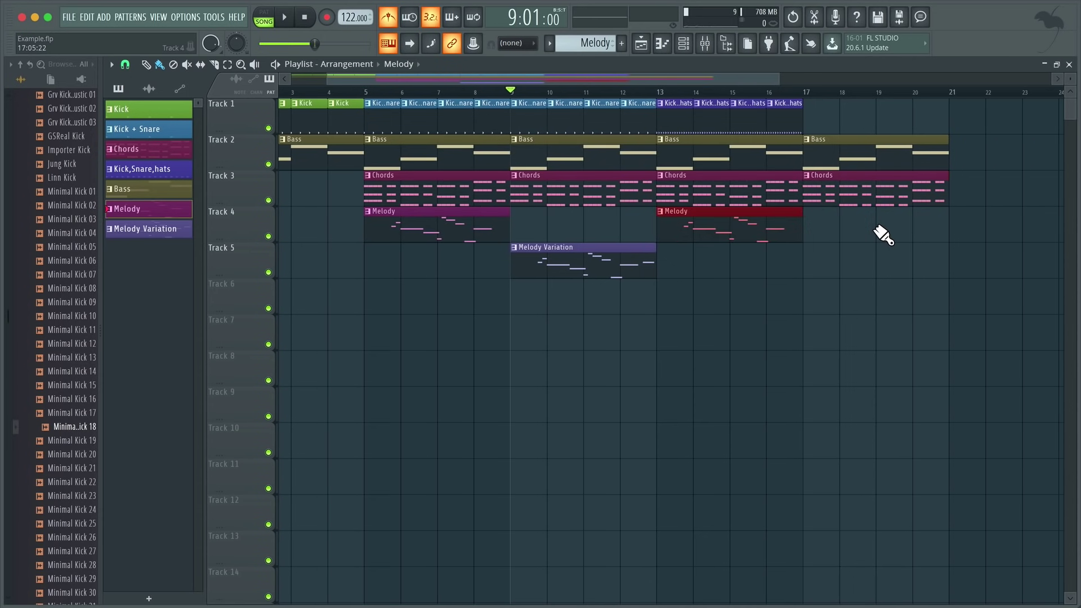
{"action": "left_click", "coordinate": [963, 232]}
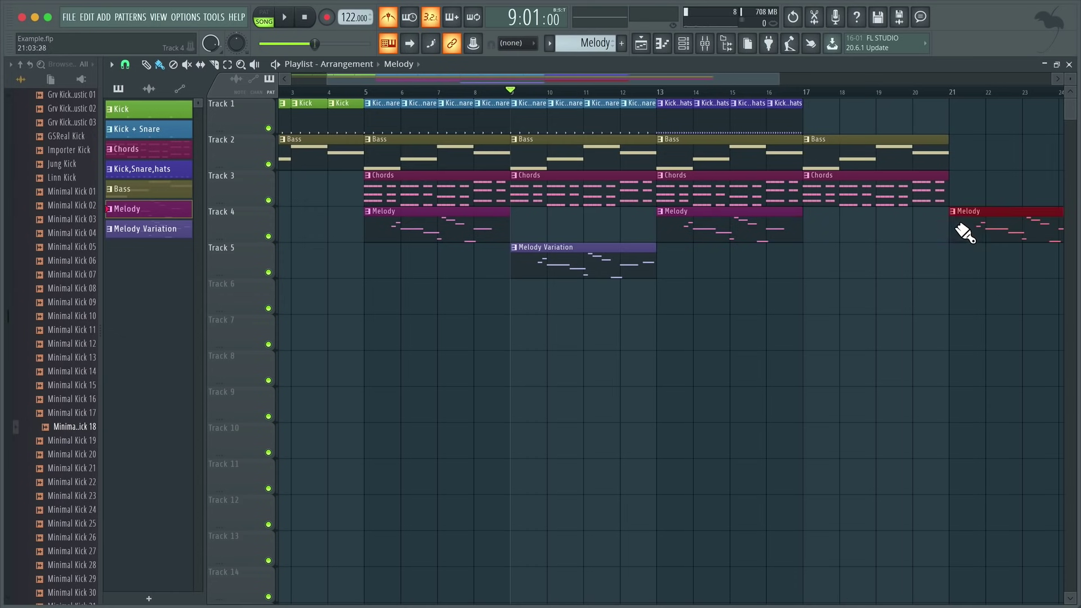
{"action": "left_click", "coordinate": [578, 261]}
{"action": "left_click", "coordinate": [825, 260]}
- Paint the Kick,Snare,hats pattern across bars 17 to 20 on Track 1
{"action": "left_click", "coordinate": [825, 194]}
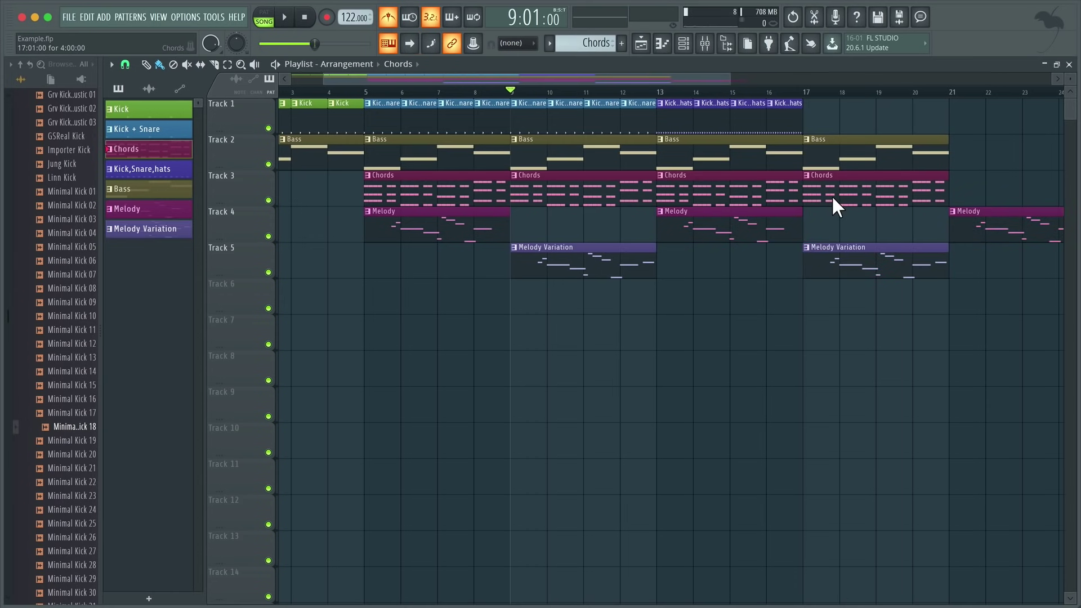
{"action": "scroll", "coordinate": [832, 195], "scroll_direction": "down", "scroll_amount": 1}
{"action": "scroll", "coordinate": [832, 195], "scroll_direction": "right", "scroll_amount": 2}
{"action": "scroll", "coordinate": [882, 177], "scroll_direction": "up", "scroll_amount": 1}
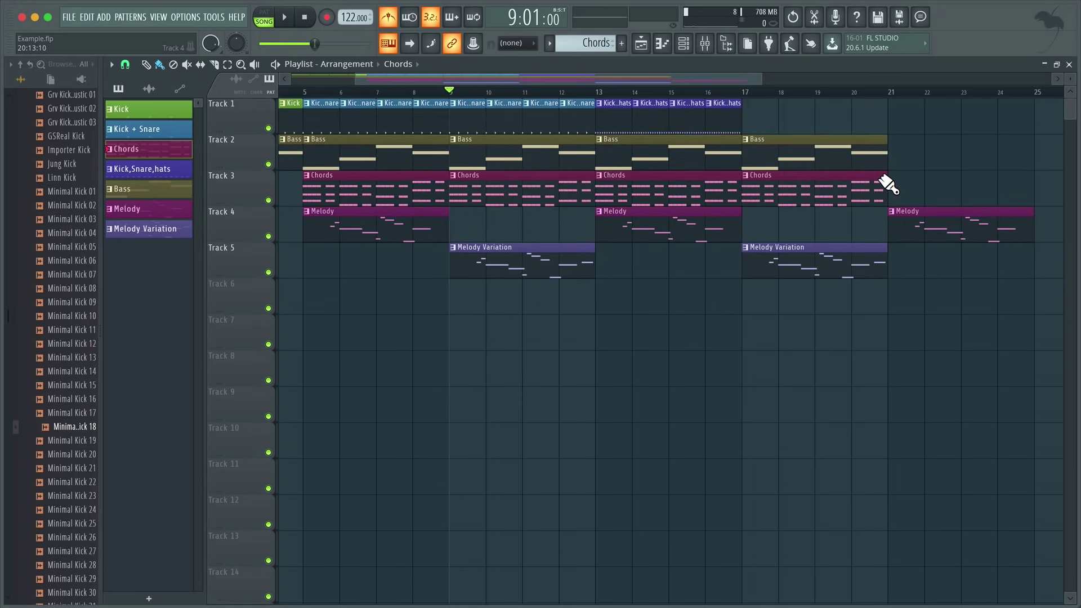
{"action": "left_click", "coordinate": [148, 168]}
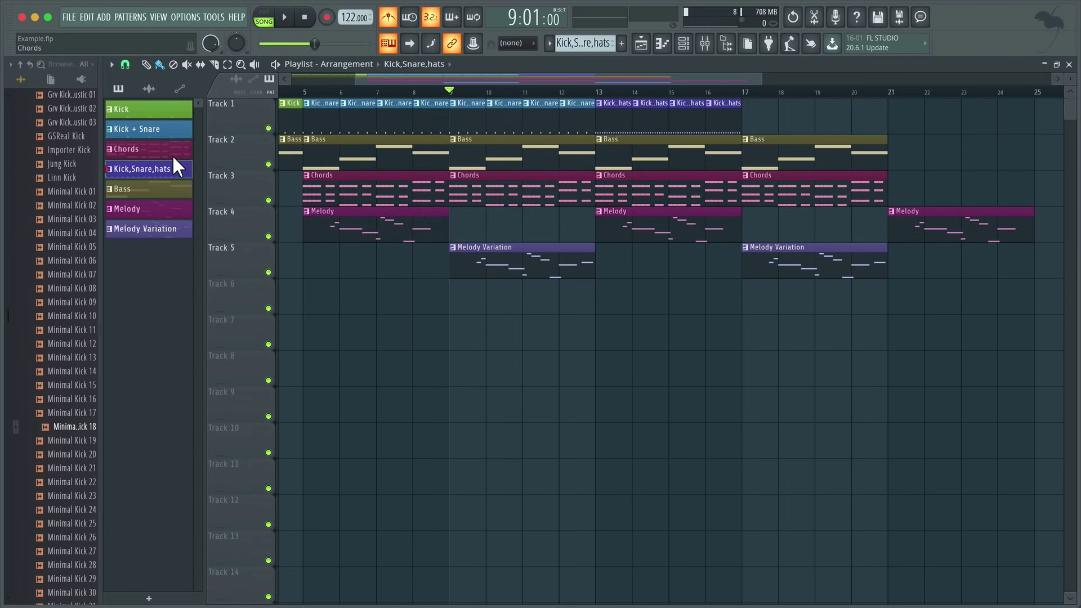
{"action": "left_click_drag", "start_coordinate": [755, 116], "coordinate": [859, 126]}
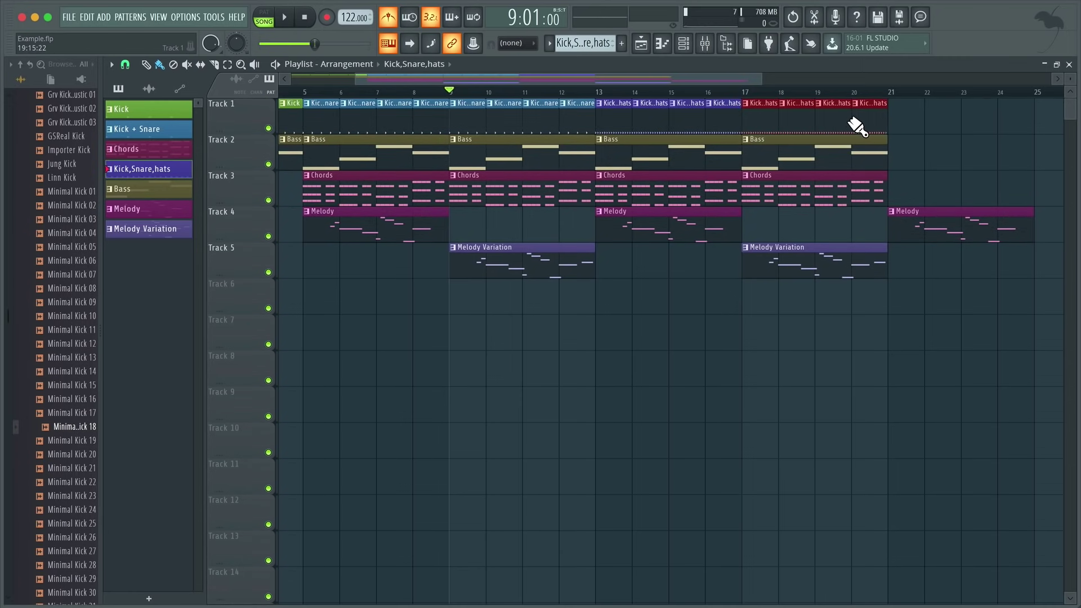
- Add the Chords pattern on Track 3 and the Bass pattern on Track 2 at bar 21
{"action": "left_click", "coordinate": [820, 188]}
{"action": "left_click", "coordinate": [899, 186]}
{"action": "left_click", "coordinate": [829, 143]}
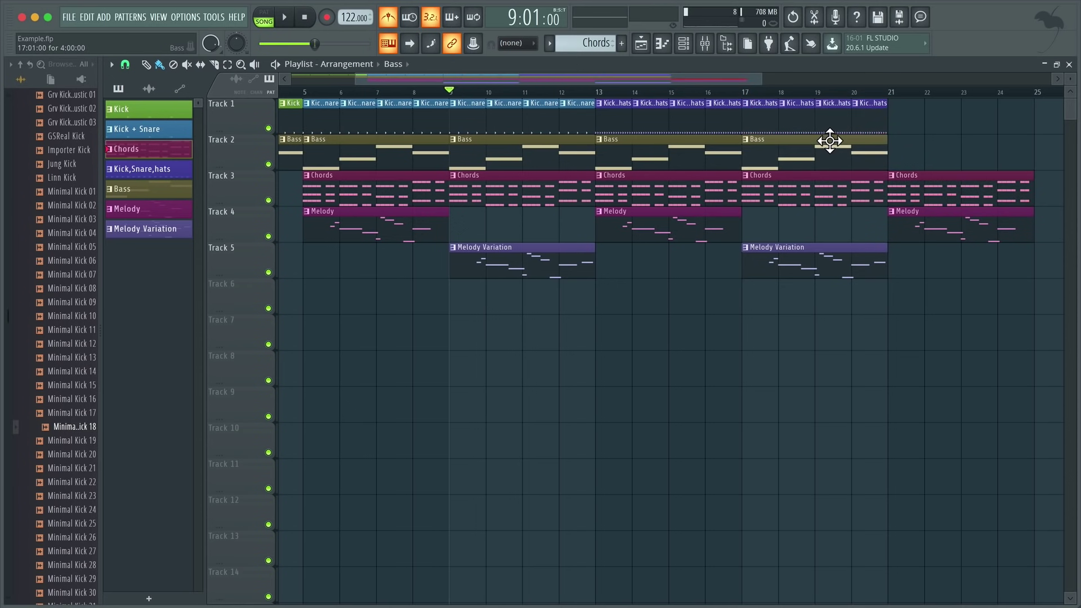
{"action": "left_click", "coordinate": [905, 145]}
- Turn off the metronome and play the arrangement from bar 1
{"action": "scroll", "coordinate": [803, 150], "scroll_direction": "left", "scroll_amount": 3}
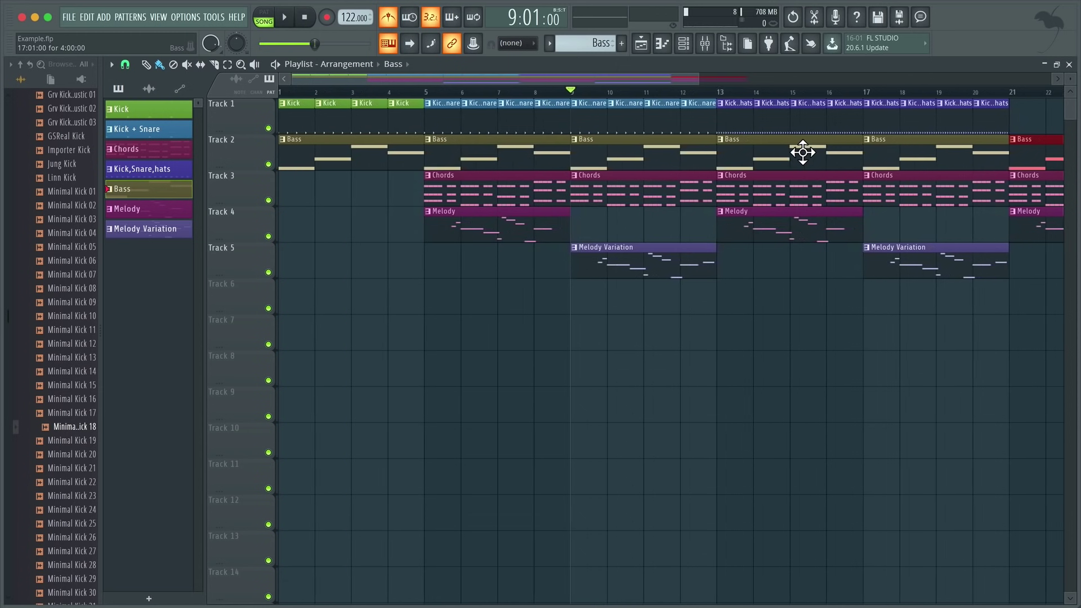
{"action": "left_click", "coordinate": [285, 91]}
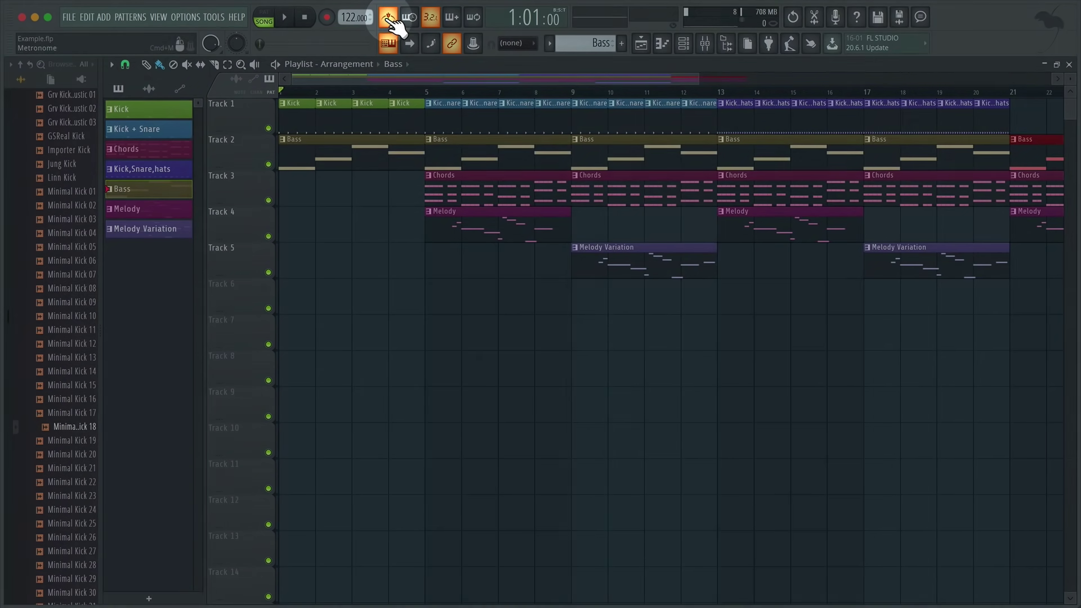
{"action": "left_click", "coordinate": [390, 18]}
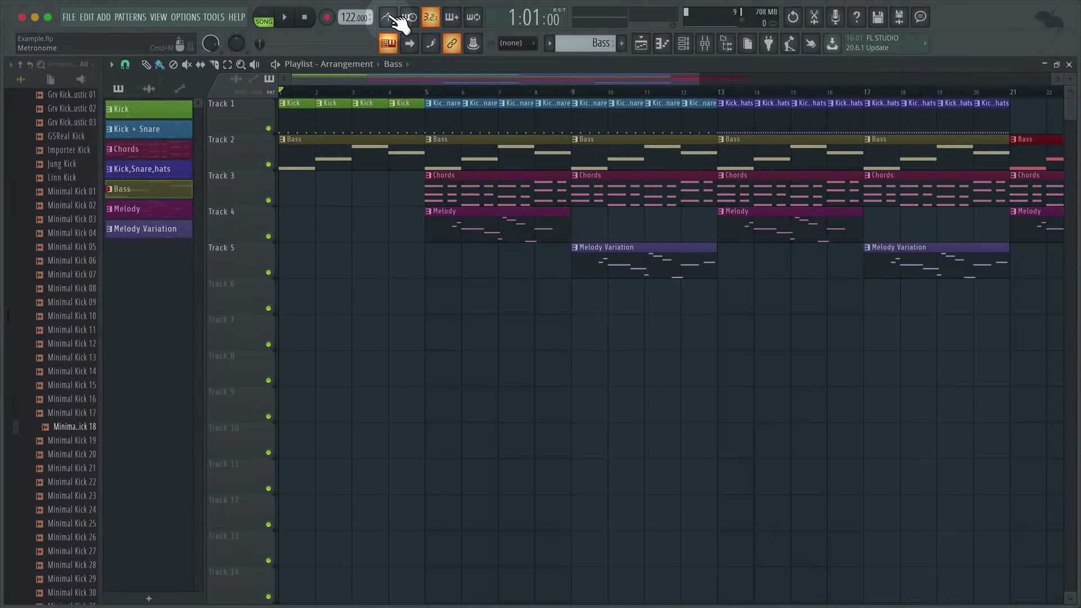
{"action": "key", "text": "space"}
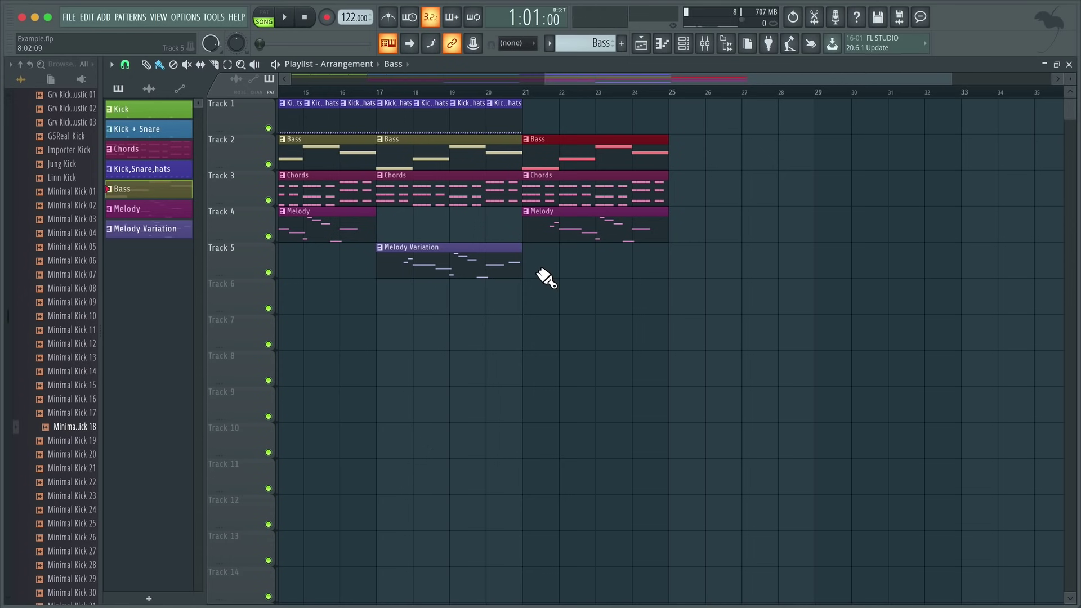
- Create a new pattern named Pad and give it a green color
{"action": "left_click", "coordinate": [624, 47]}
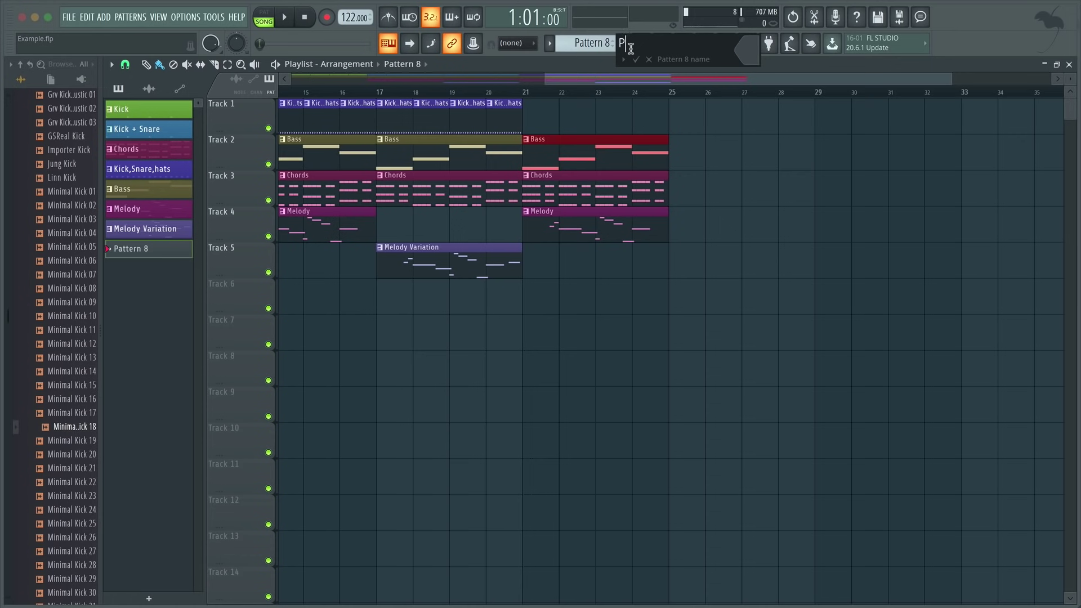
{"action": "left_click", "coordinate": [755, 43]}
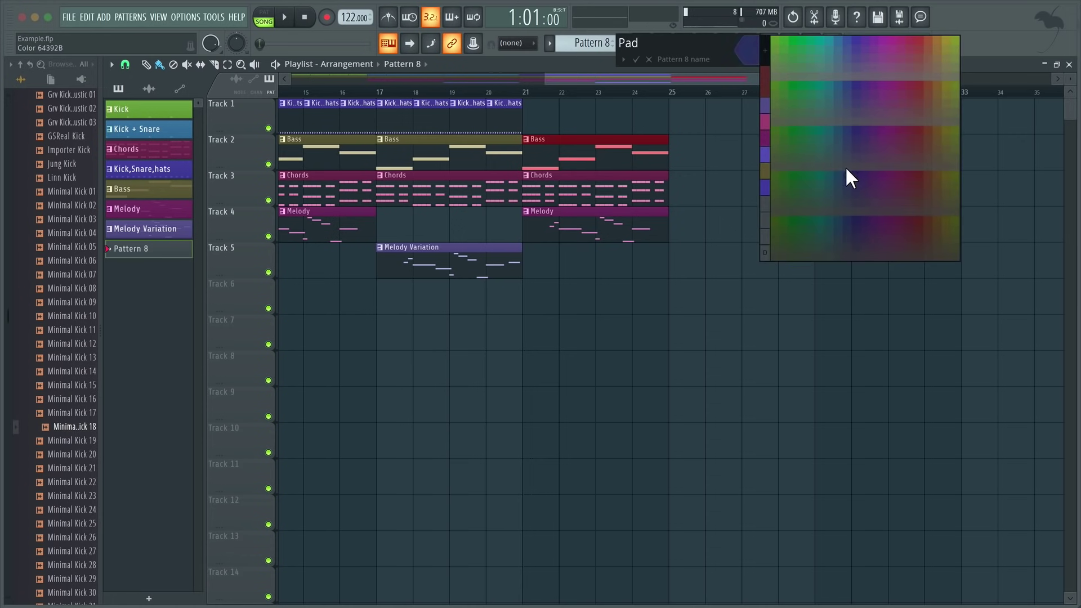
{"action": "left_click", "coordinate": [799, 174]}
- Add a MiniSynth channel to the Channel rack and close its plugin window
{"action": "left_click", "coordinate": [685, 45]}
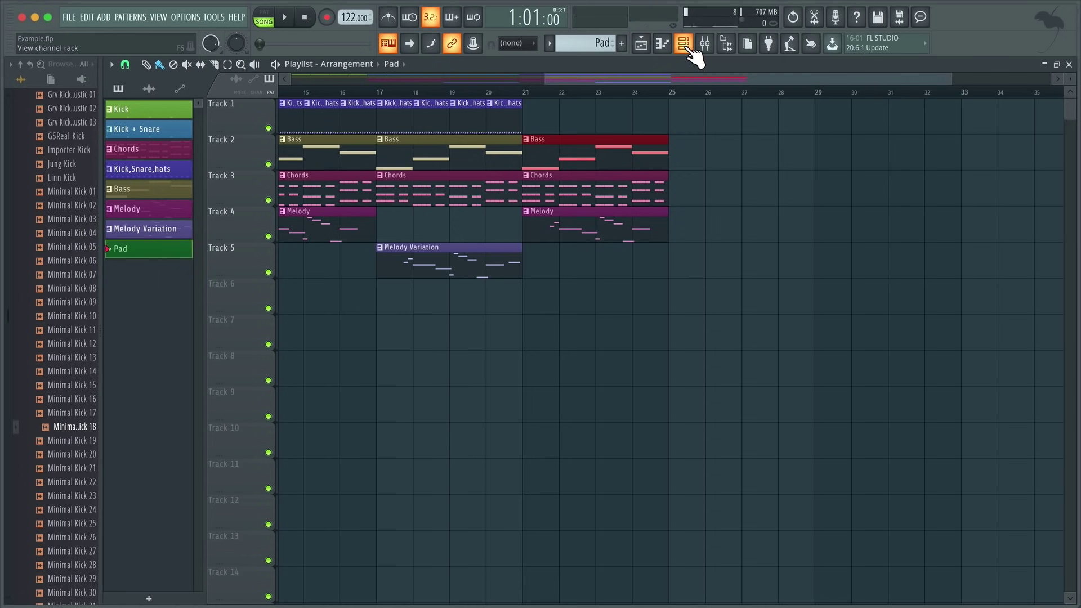
{"action": "left_click", "coordinate": [687, 48]}
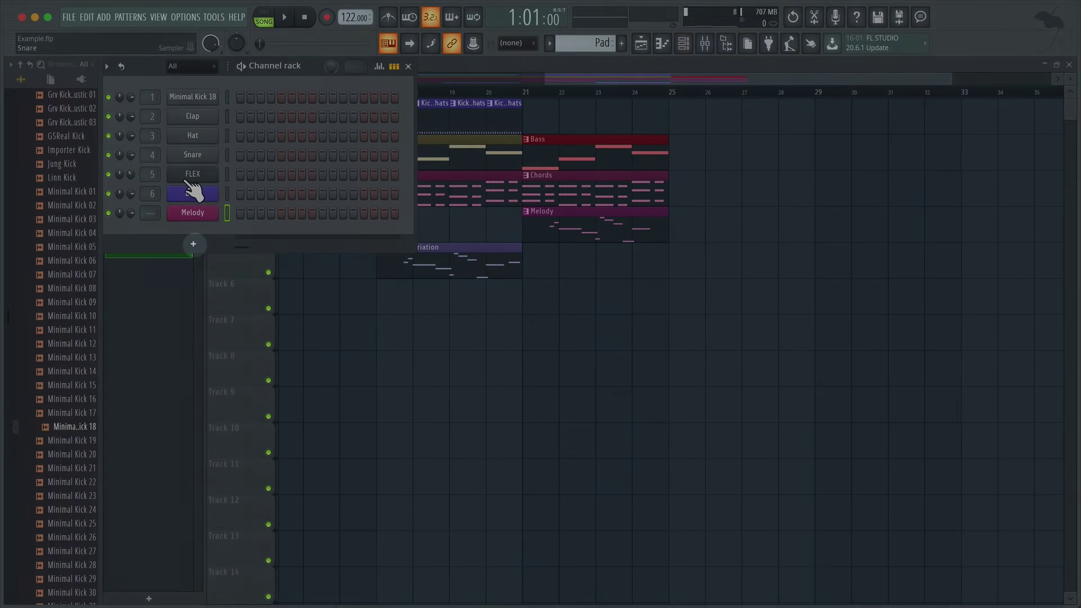
{"action": "left_click", "coordinate": [194, 245]}
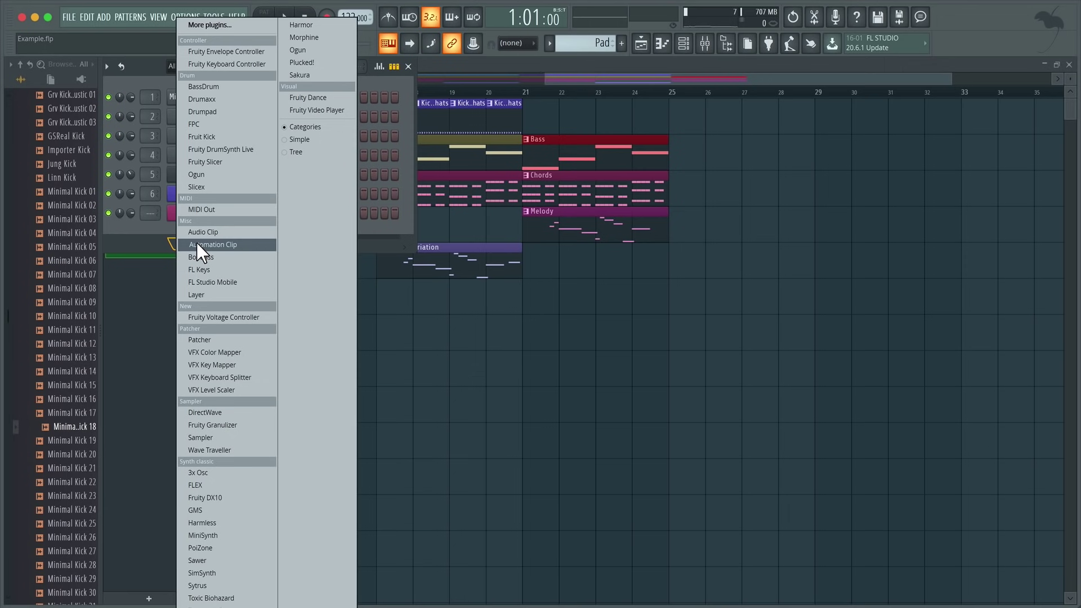
{"action": "left_click", "coordinate": [227, 536]}
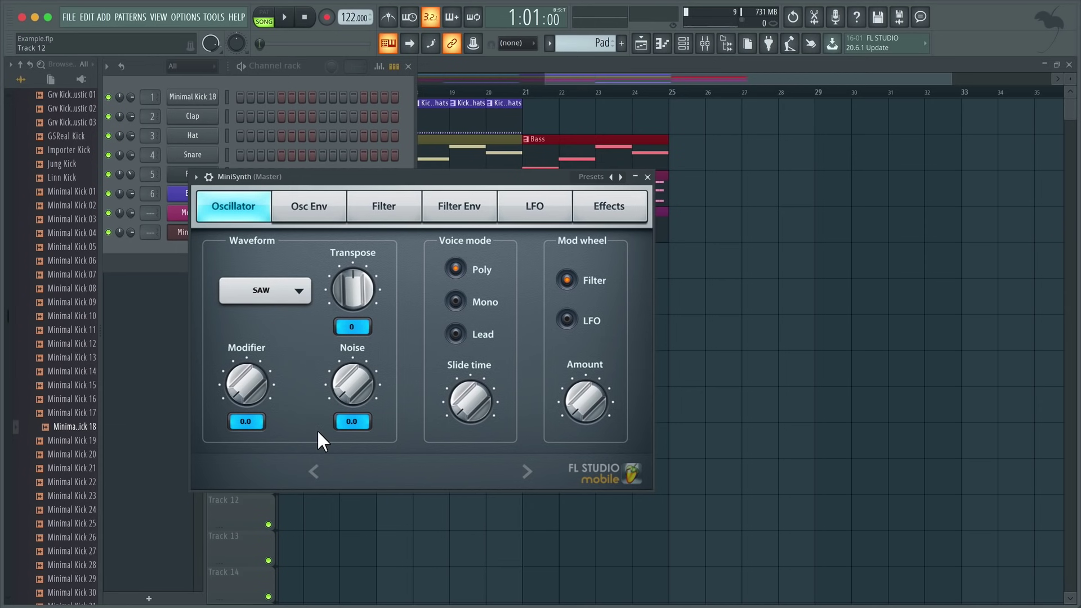
{"action": "left_click", "coordinate": [648, 177]}
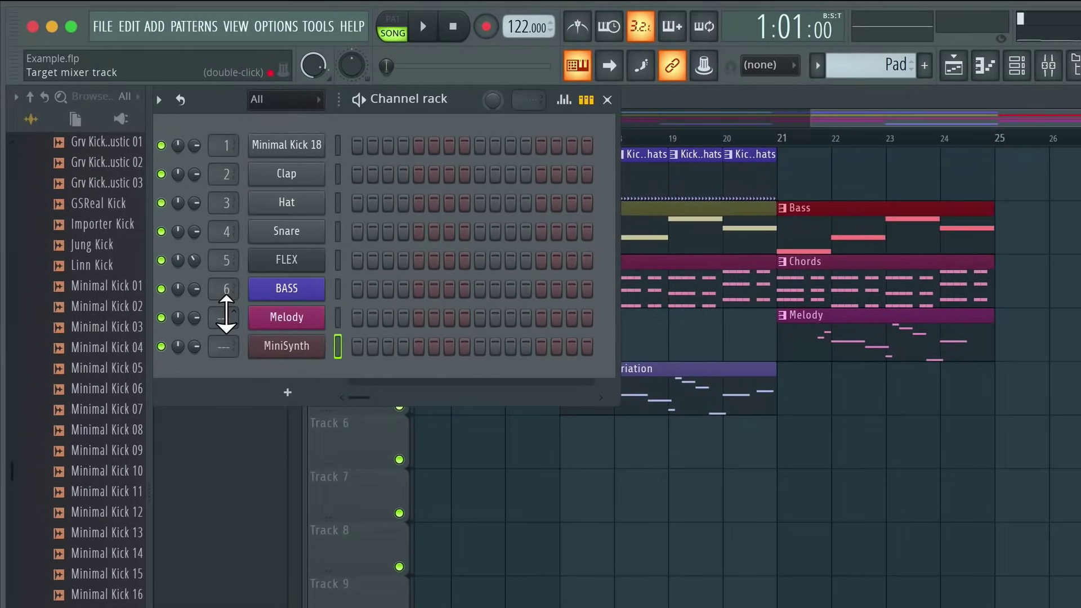
- Route the Melody channel to mixer track 7 and the MiniSynth channel to mixer track 8
{"action": "right_click", "coordinate": [153, 212]}
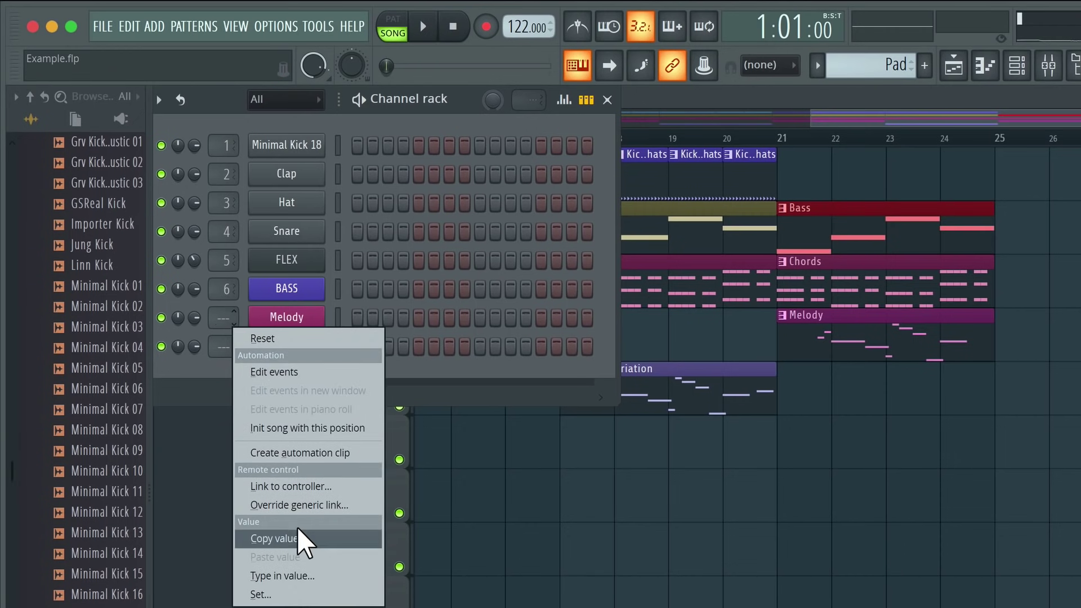
{"action": "left_click", "coordinate": [298, 569]}
{"action": "type", "text": "7"}
{"action": "key", "text": "Return"}
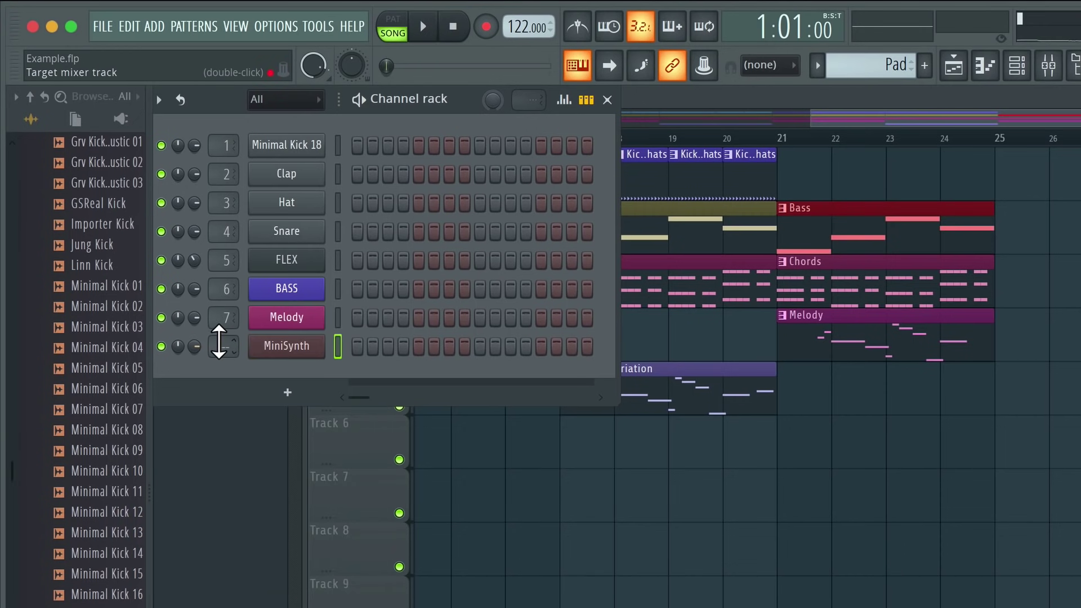
{"action": "right_click", "coordinate": [224, 349]}
{"action": "left_click", "coordinate": [284, 599]}
{"action": "type", "text": "8"}
{"action": "key", "text": "Return"}
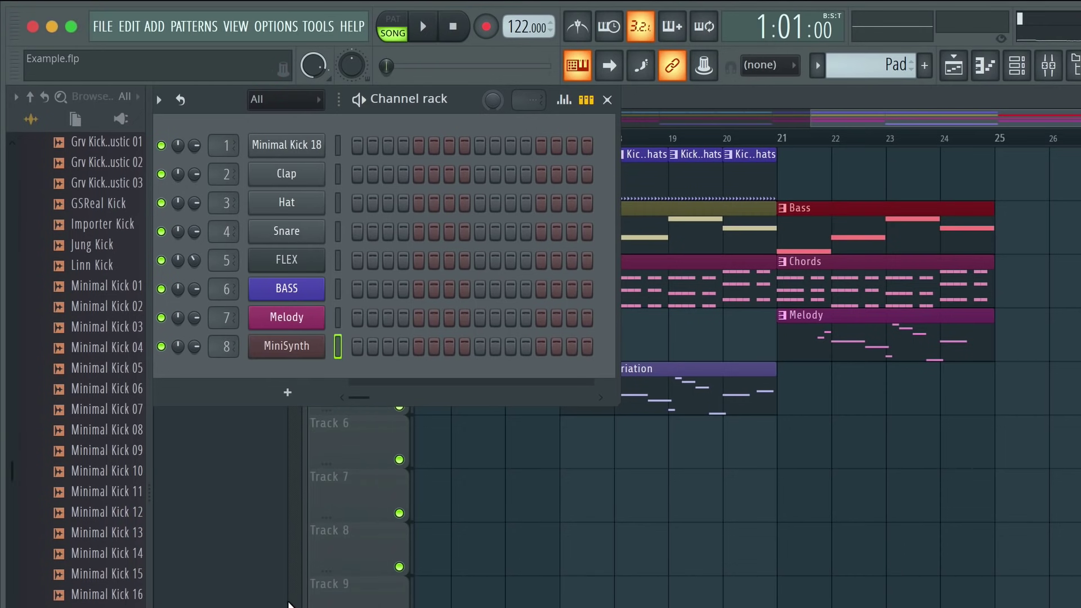
- Rename the MiniSynth channel as Pad
{"action": "right_click", "coordinate": [304, 356]}
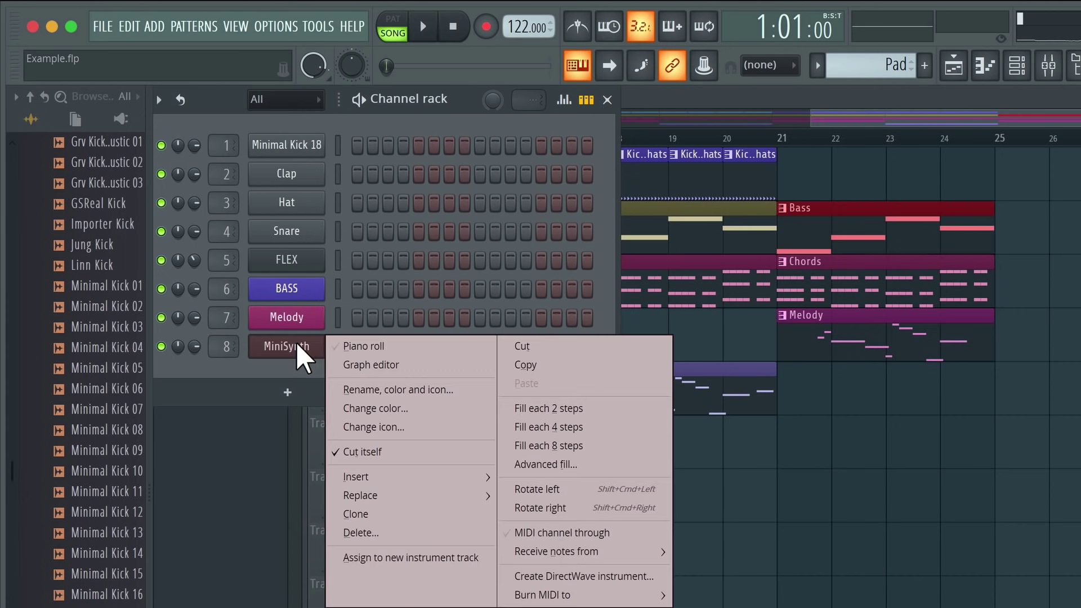
{"action": "left_click", "coordinate": [419, 389]}
{"action": "type", "text": "Pad"}
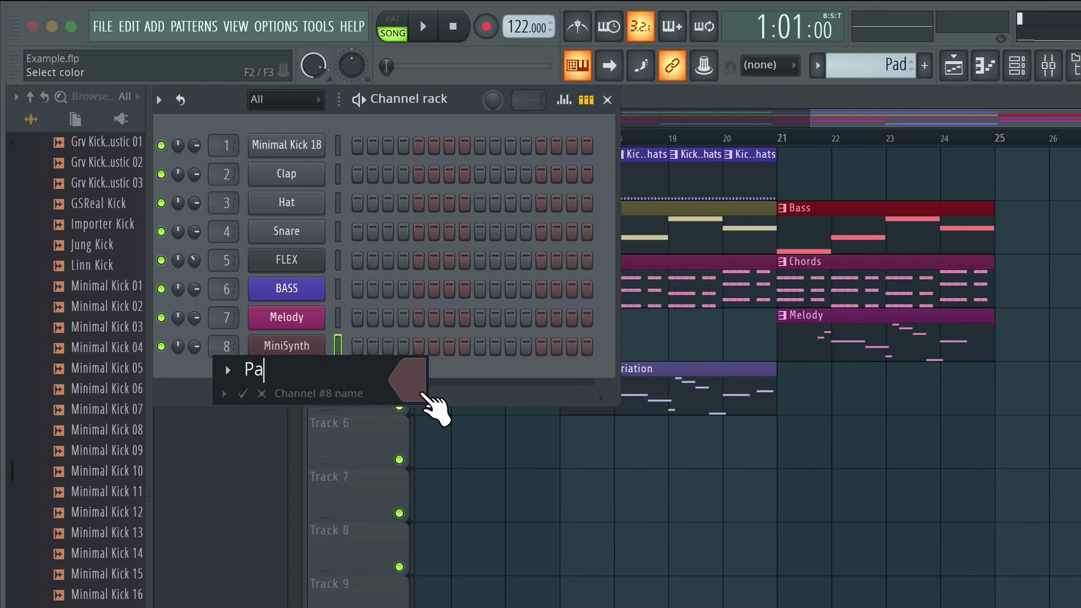
{"action": "key", "text": "Return"}
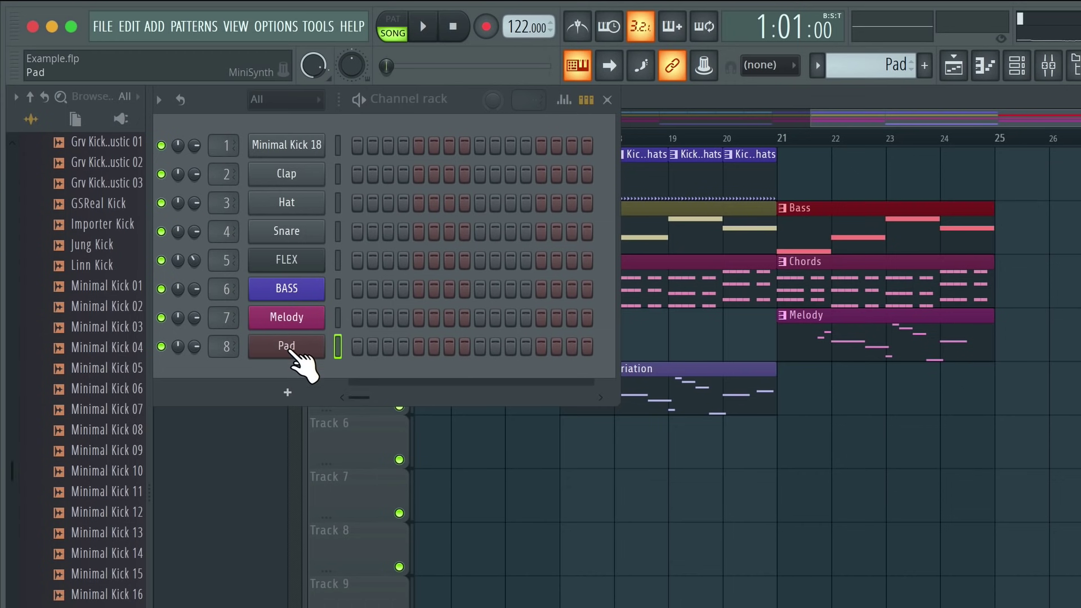
- Open the Pad channel's piano roll and draw an F#5 note from bar 1 lasting four bars
{"action": "right_click", "coordinate": [289, 348]}
{"action": "left_click", "coordinate": [379, 353]}
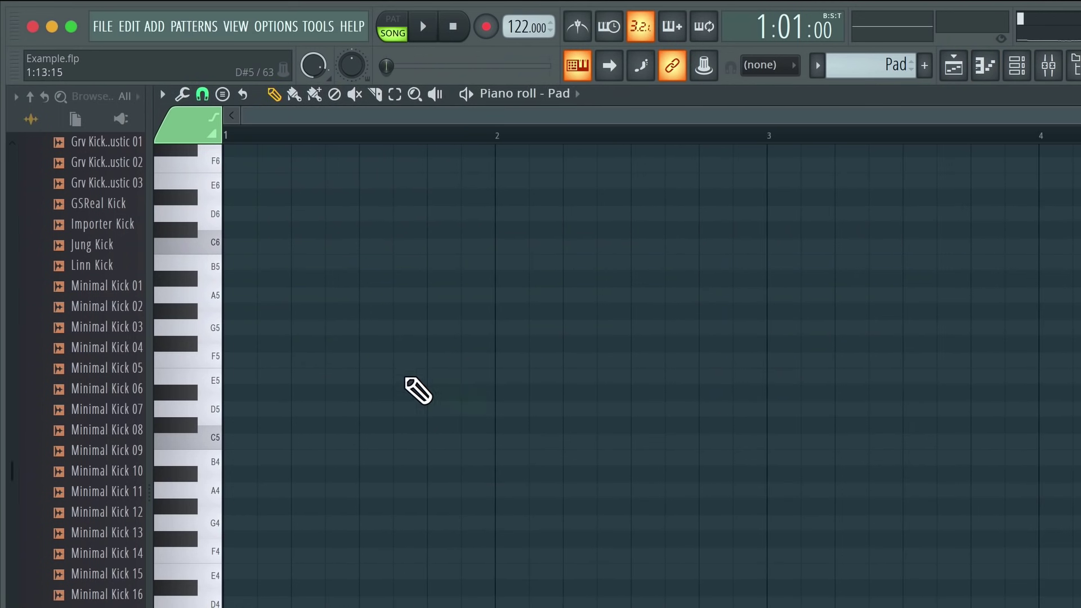
{"action": "left_click", "coordinate": [231, 343]}
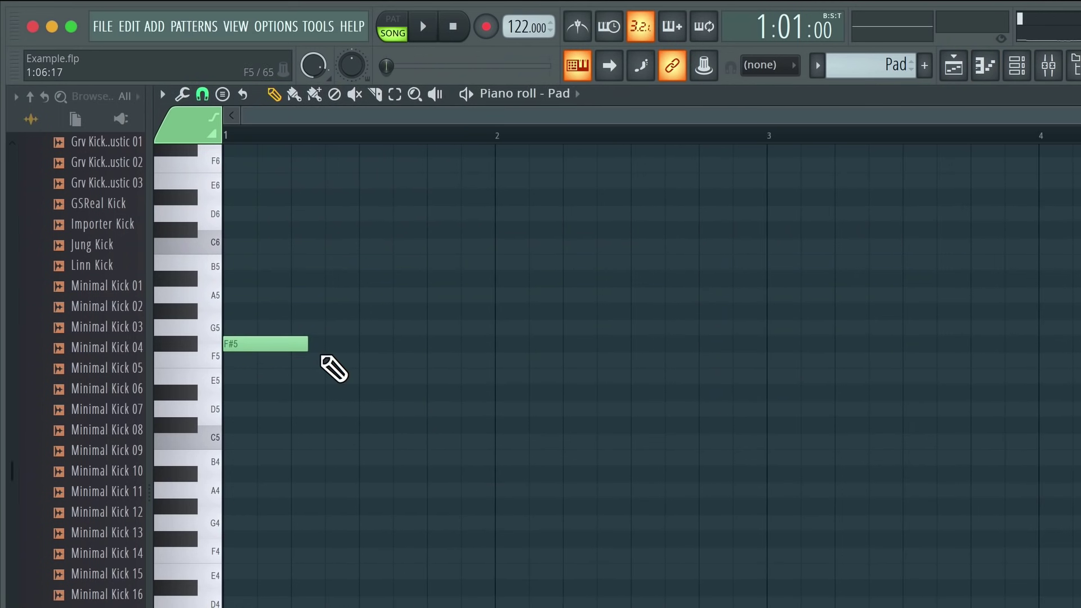
{"action": "left_click_drag", "start_coordinate": [298, 339], "coordinate": [499, 341]}
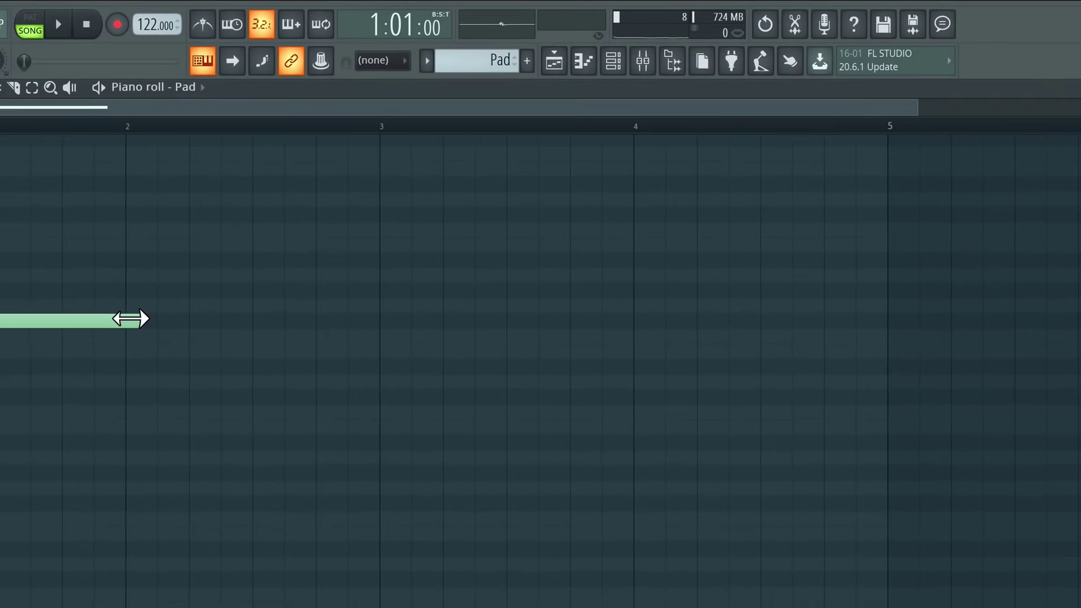
{"action": "left_click_drag", "start_coordinate": [130, 319], "coordinate": [602, 359]}
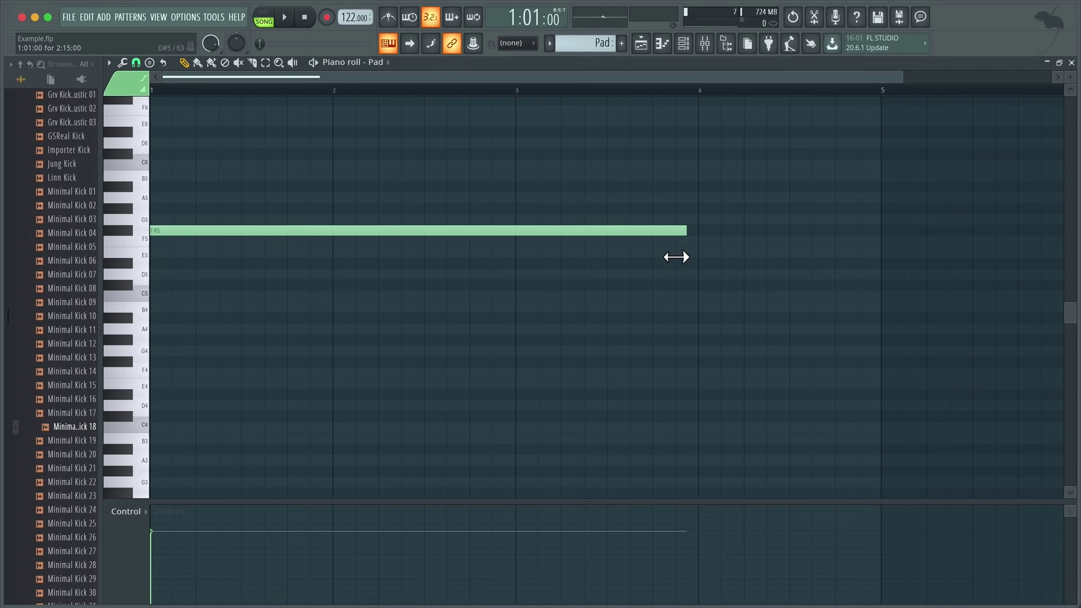
{"action": "left_click_drag", "start_coordinate": [675, 257], "coordinate": [893, 294]}
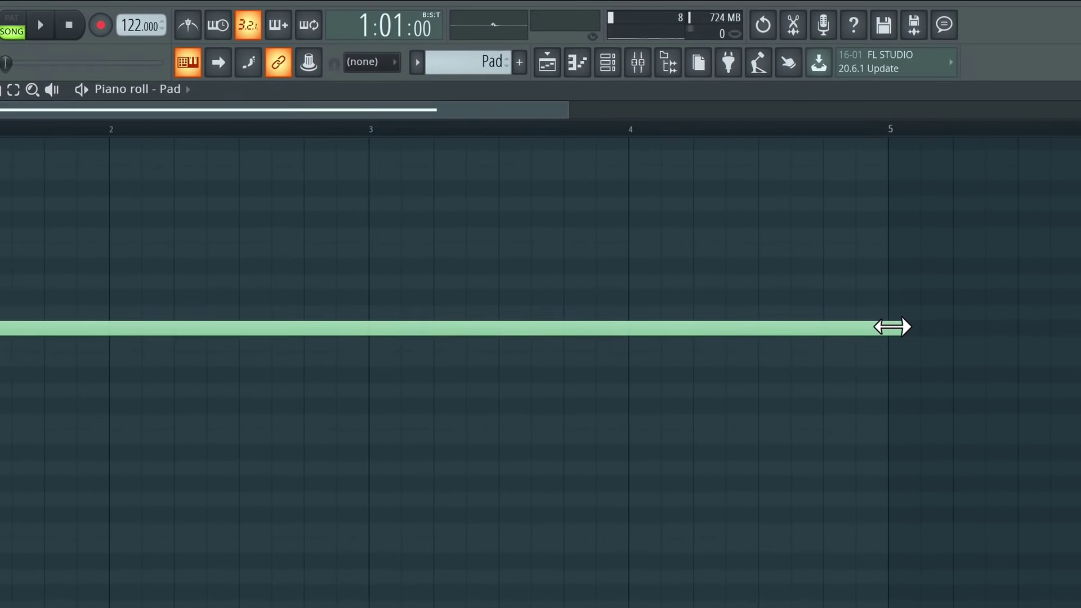
{"action": "left_click_drag", "start_coordinate": [894, 342], "coordinate": [869, 344]}
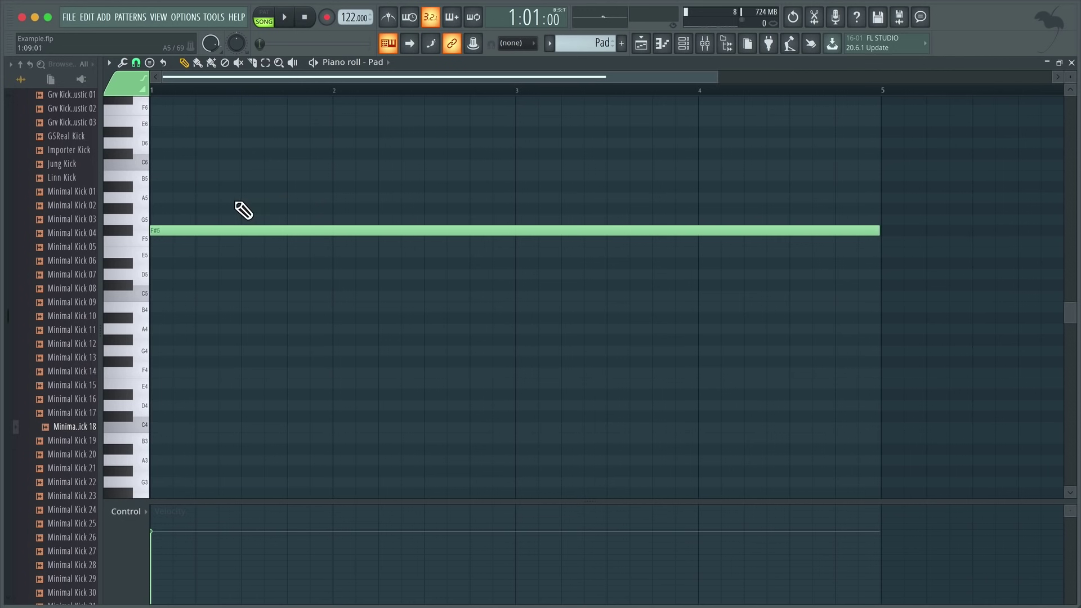
- Add G#5 and B5 notes at bar 1 and shorten both to three bars, ending at bar 4
{"action": "left_click", "coordinate": [157, 208]}
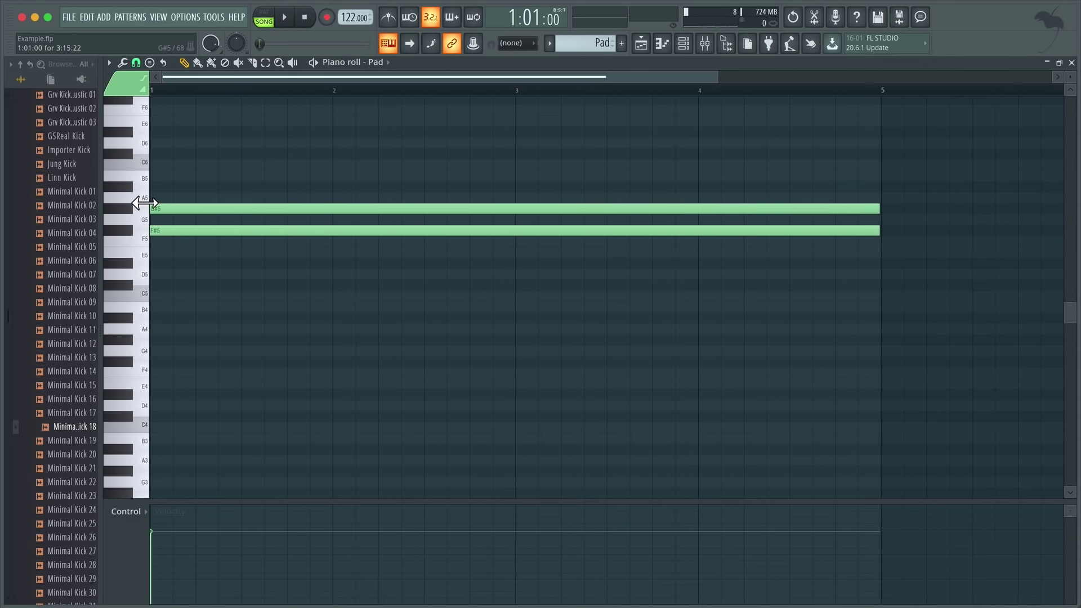
{"action": "left_click", "coordinate": [157, 175]}
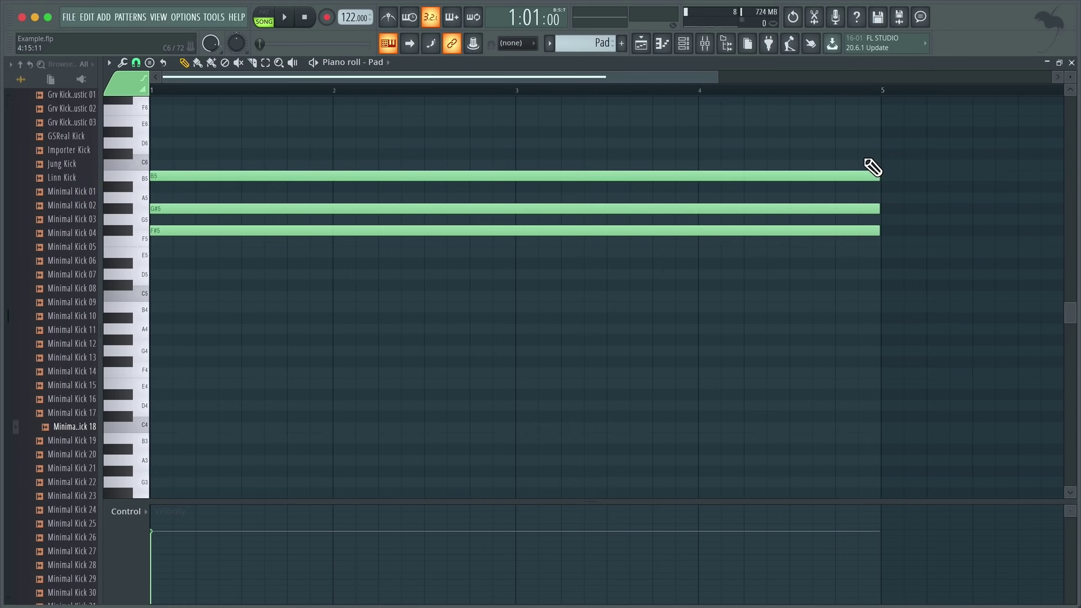
{"action": "left_click_drag", "start_coordinate": [865, 164], "coordinate": [692, 211]}
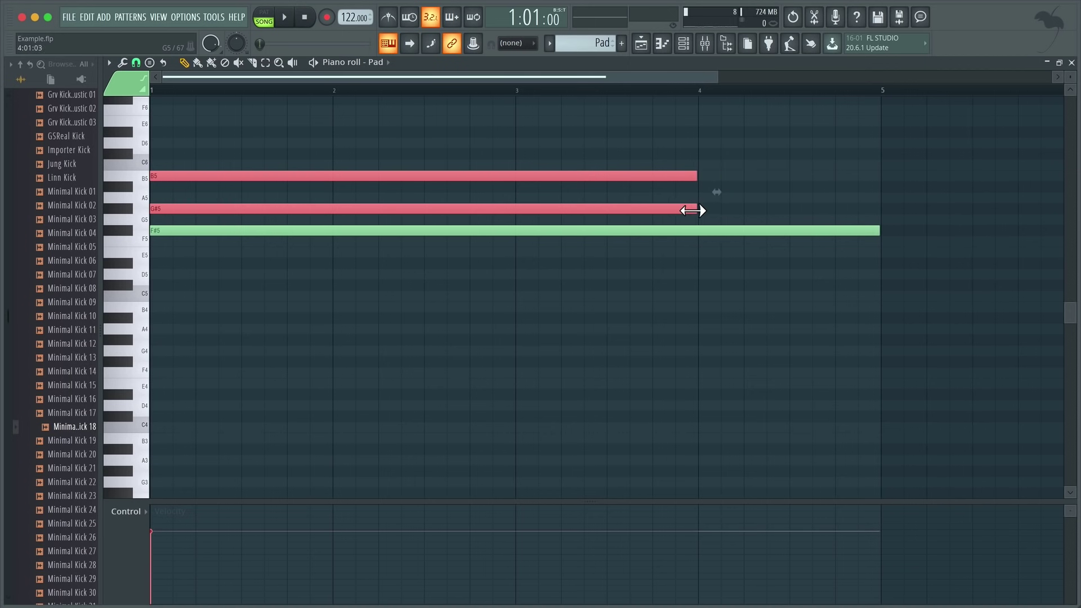
- Add A#5 and C#6 notes at bar 4 and shorten both to one bar, ending at bar 5
{"action": "left_click", "coordinate": [701, 184]}
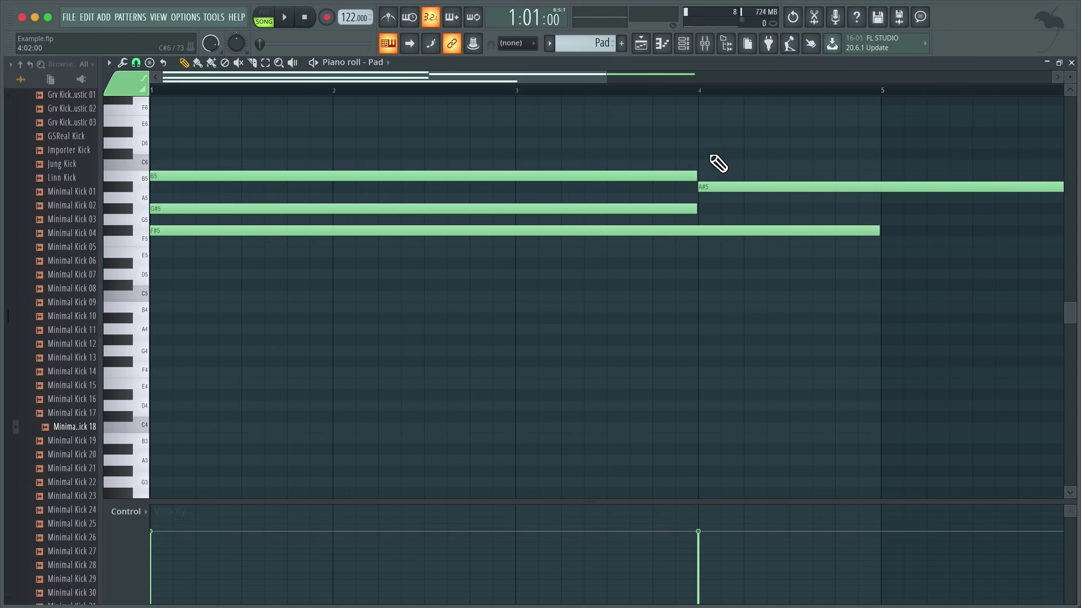
{"action": "left_click", "coordinate": [701, 154]}
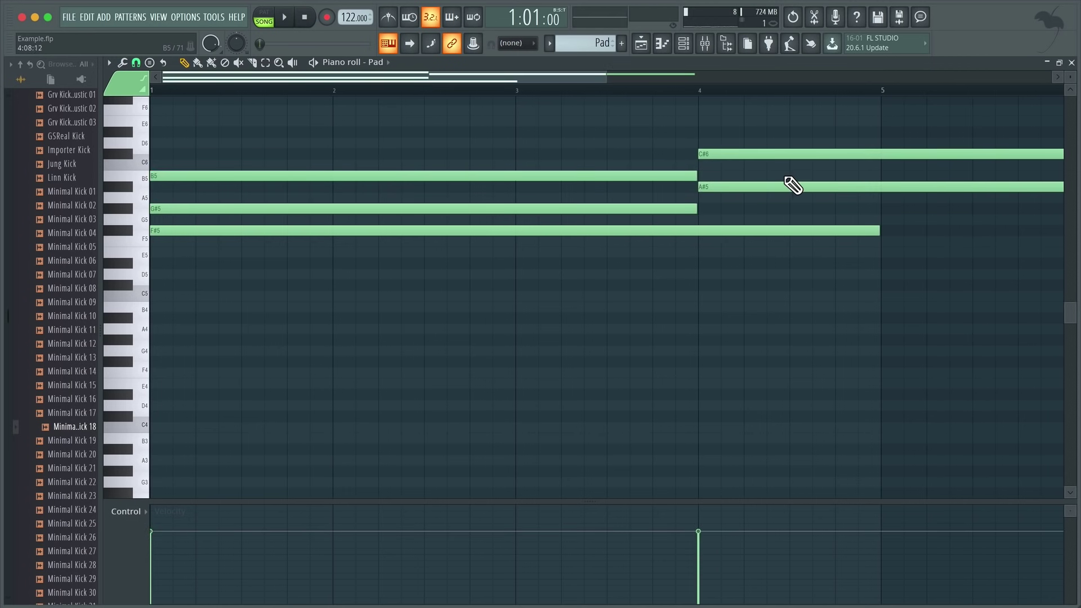
{"action": "left_click_drag", "start_coordinate": [951, 208], "coordinate": [924, 133]}
{"action": "scroll", "coordinate": [925, 134], "scroll_direction": "up", "scroll_amount": 3}
{"action": "scroll", "coordinate": [925, 133], "scroll_direction": "right", "scroll_amount": 3}
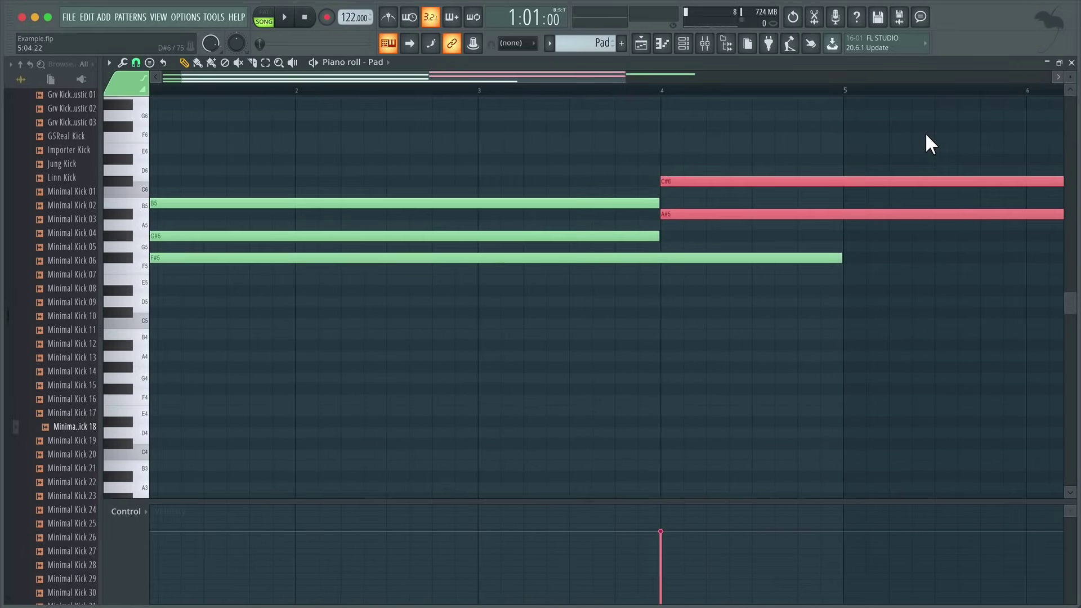
{"action": "scroll", "coordinate": [925, 144], "scroll_direction": "right", "scroll_amount": 4}
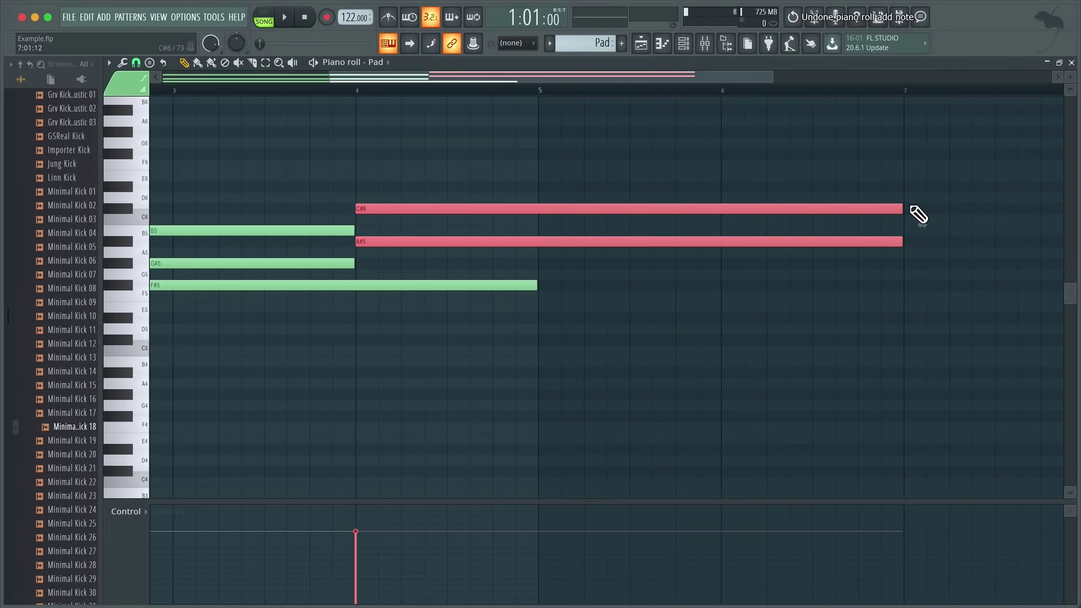
{"action": "left_click_drag", "start_coordinate": [894, 204], "coordinate": [540, 207]}
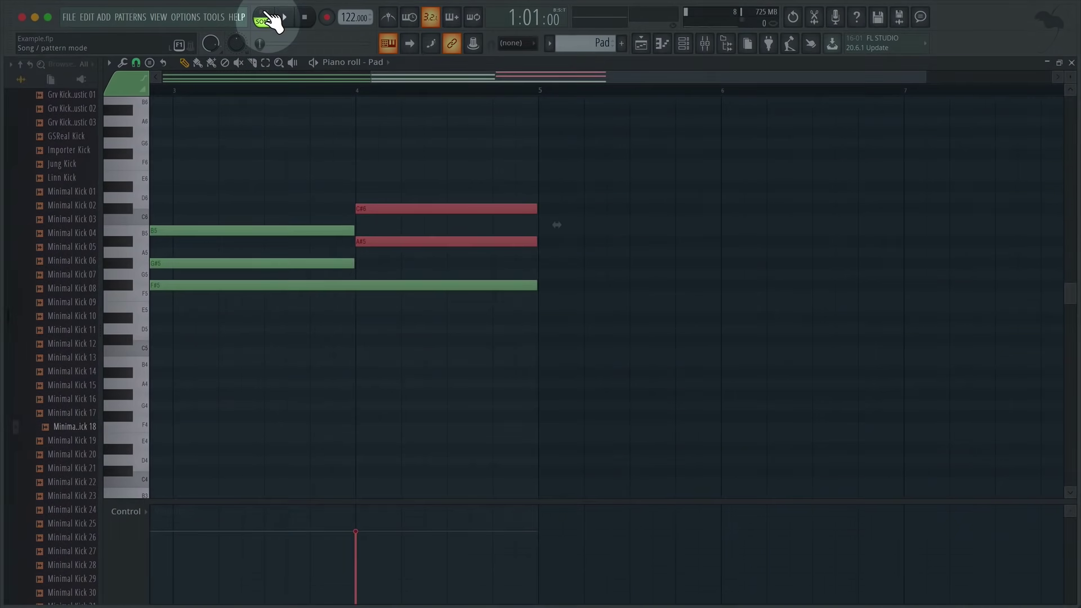
- Switch to pattern mode and play the Pad pattern to hear its chords, then stop playback
{"action": "left_click", "coordinate": [263, 15]}
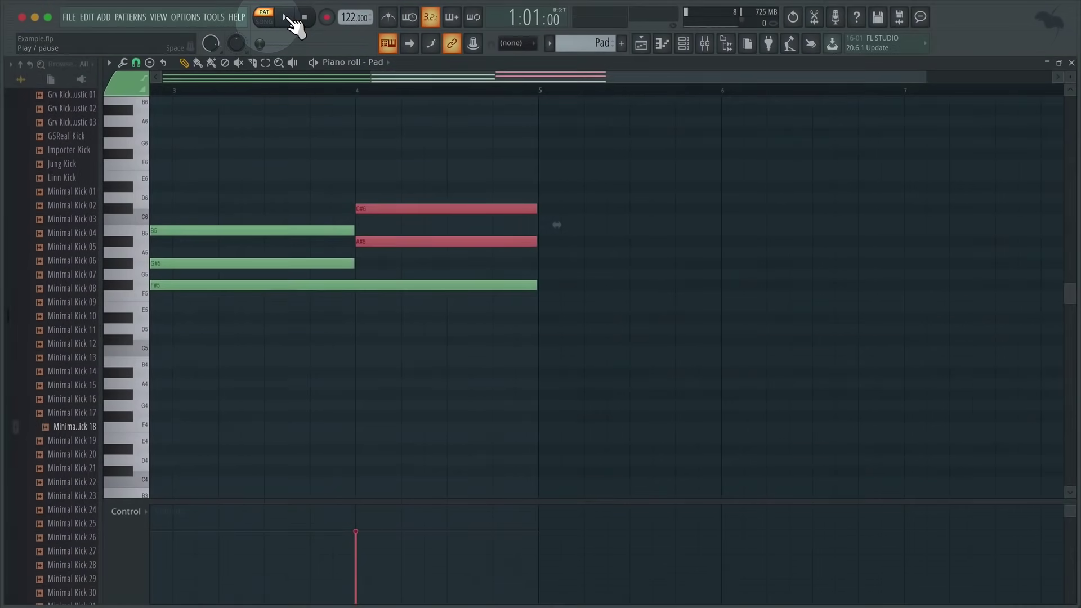
{"action": "left_click", "coordinate": [284, 17]}
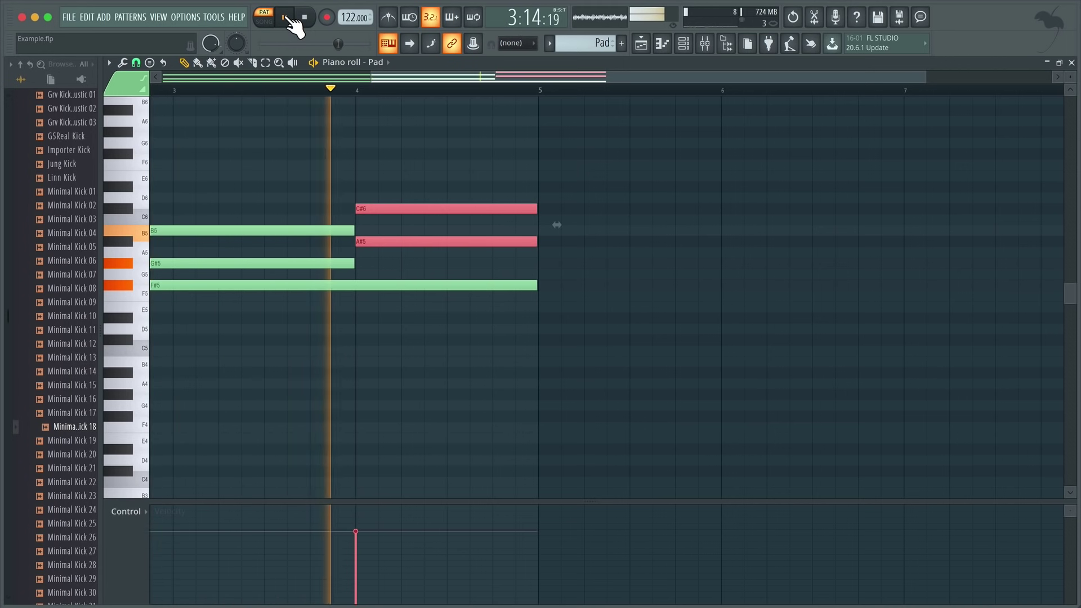
{"action": "left_click", "coordinate": [285, 17]}
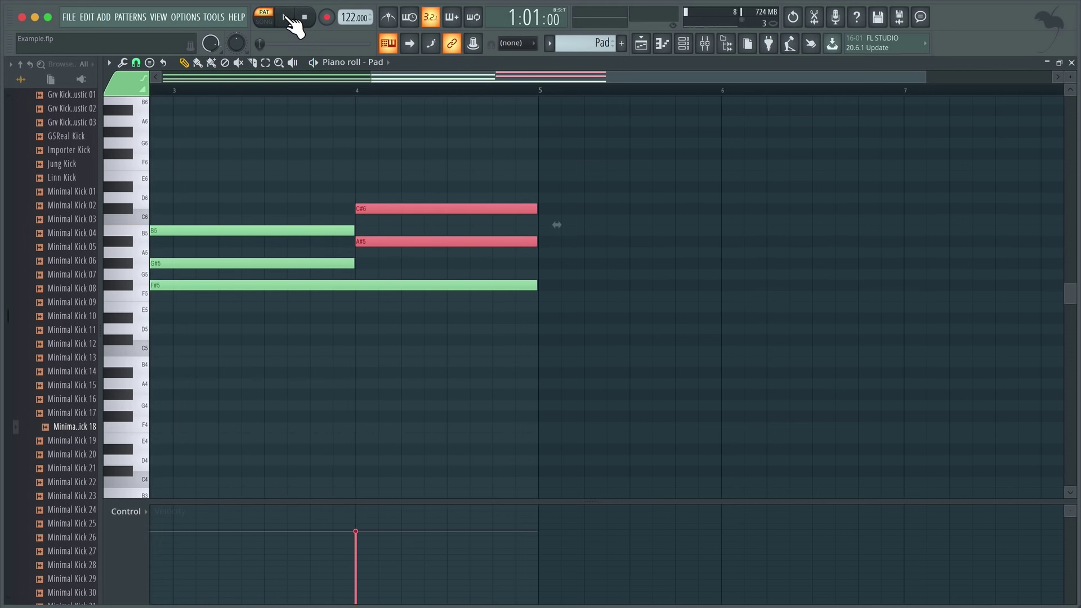
- Close the piano roll and Channel rack, and place Pad clips on playlist Track 6 at bars 13, 17 and 21
{"action": "left_click", "coordinate": [1072, 63]}
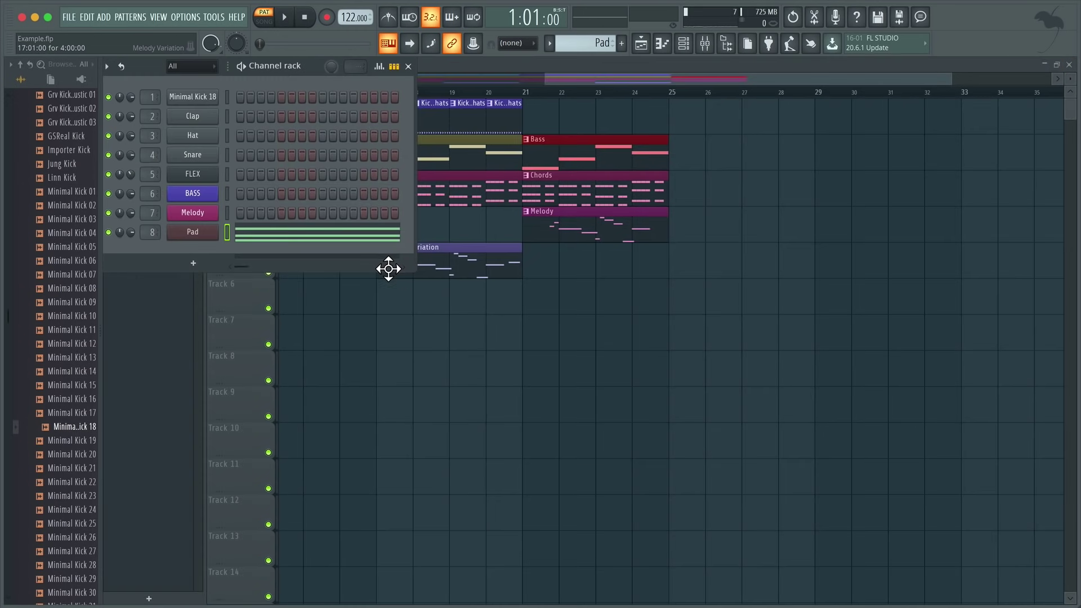
{"action": "left_click", "coordinate": [409, 66]}
{"action": "scroll", "coordinate": [459, 313], "scroll_direction": "left", "scroll_amount": 5}
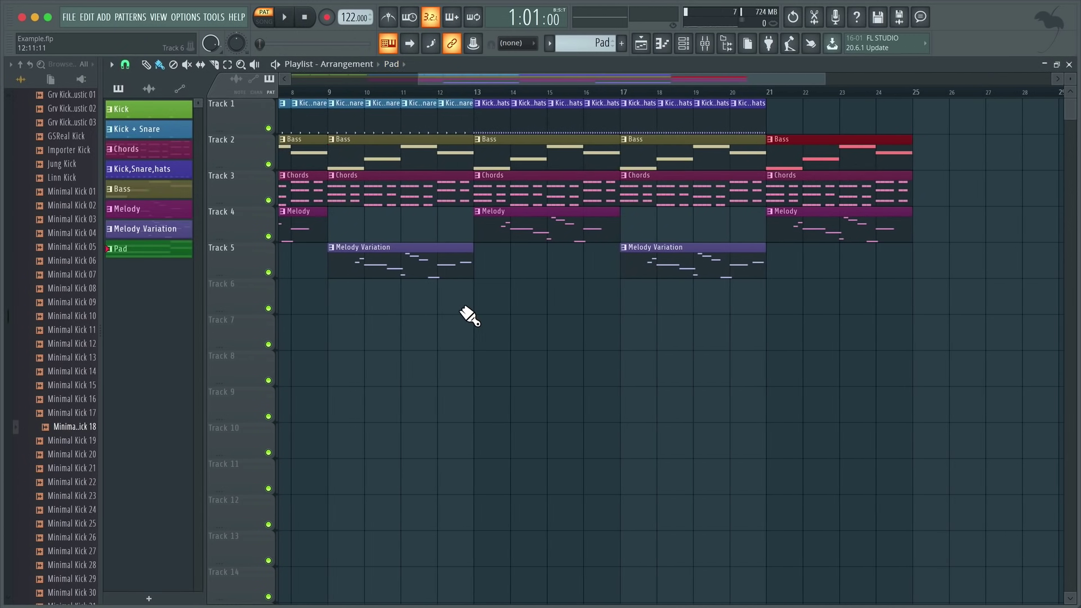
{"action": "left_click", "coordinate": [480, 304]}
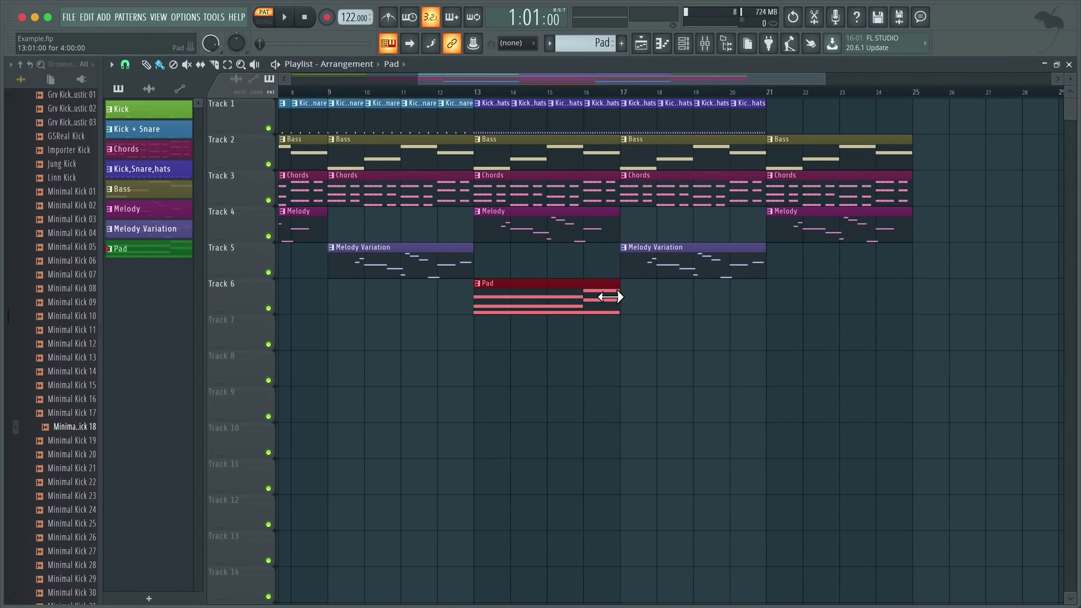
{"action": "left_click", "coordinate": [639, 308]}
{"action": "left_click", "coordinate": [782, 305]}
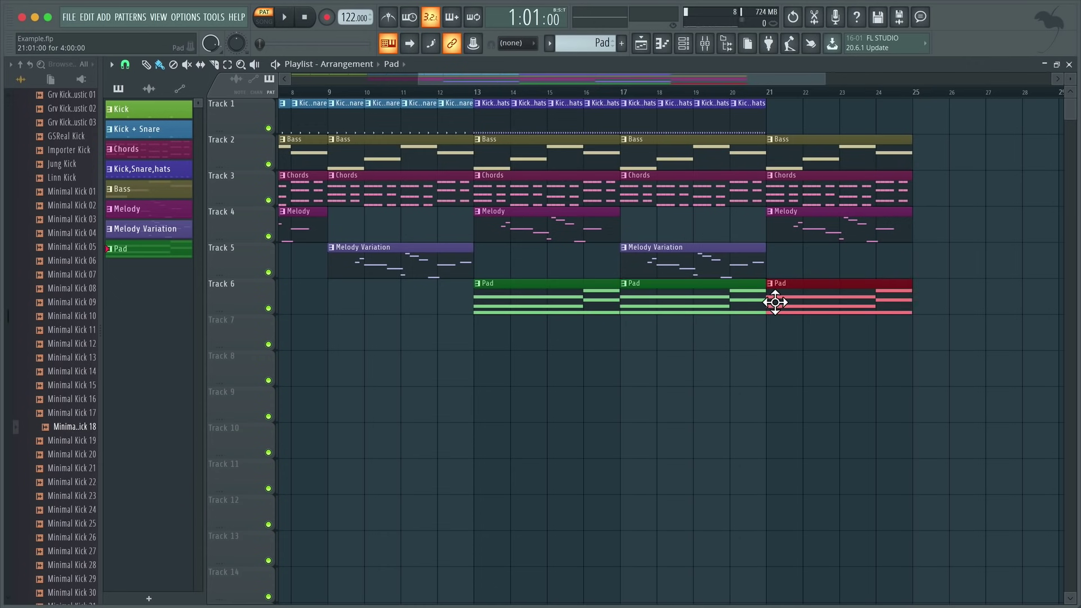
- Play the arrangement in song mode from bar 13 to hear the Pad clips with the other parts
{"action": "left_click", "coordinate": [473, 93]}
{"action": "key", "text": "space"}
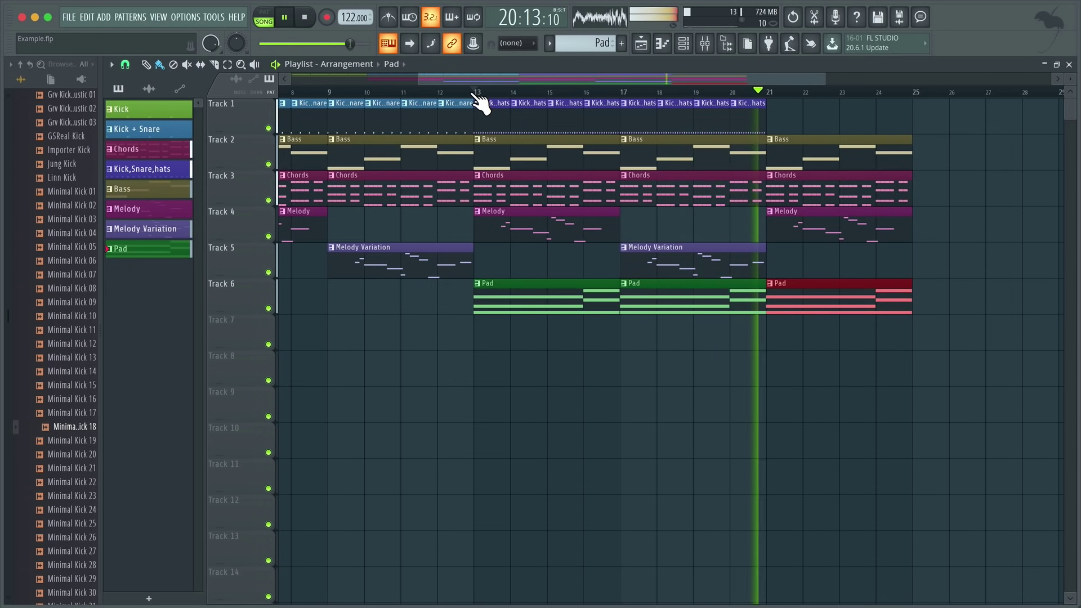
{"action": "key", "text": "space"}
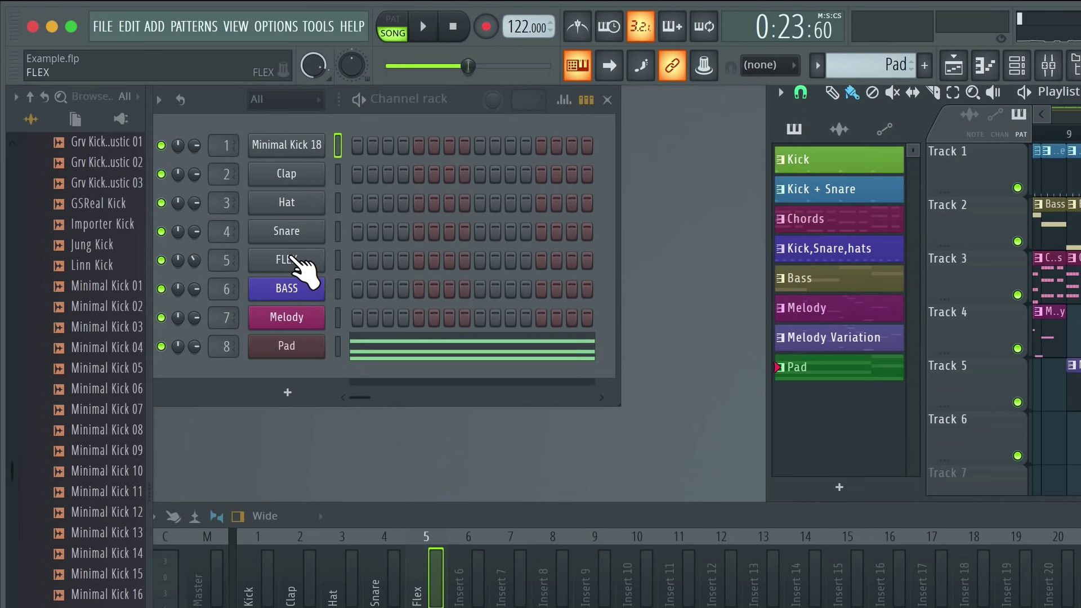
- Rename the FLEX channel in the Channel rack as Chords
{"action": "right_click", "coordinate": [290, 257]}
{"action": "left_click", "coordinate": [394, 295]}
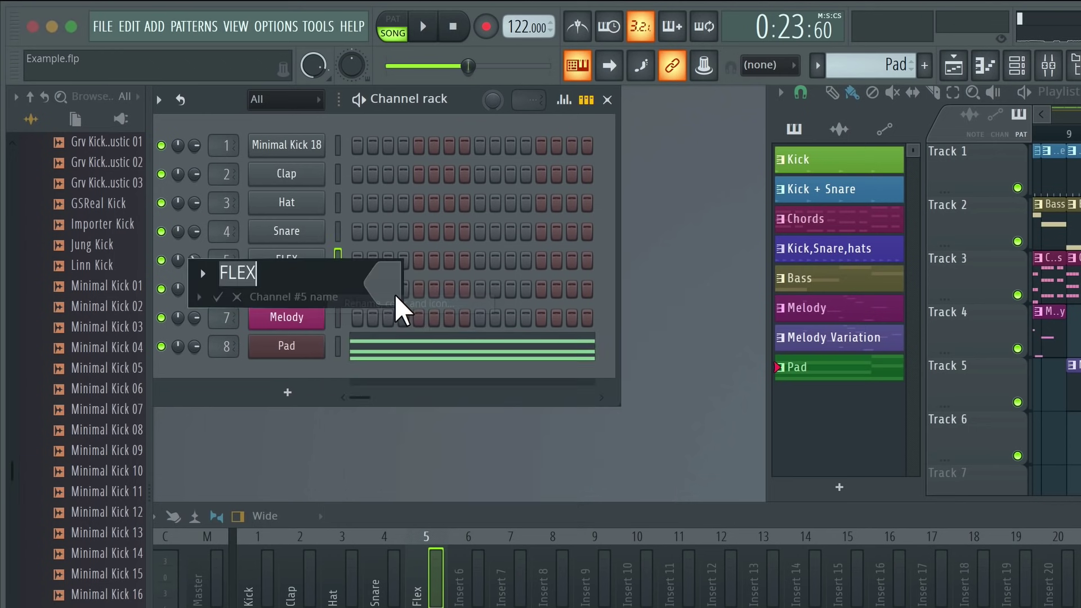
{"action": "type", "text": "Ch"}
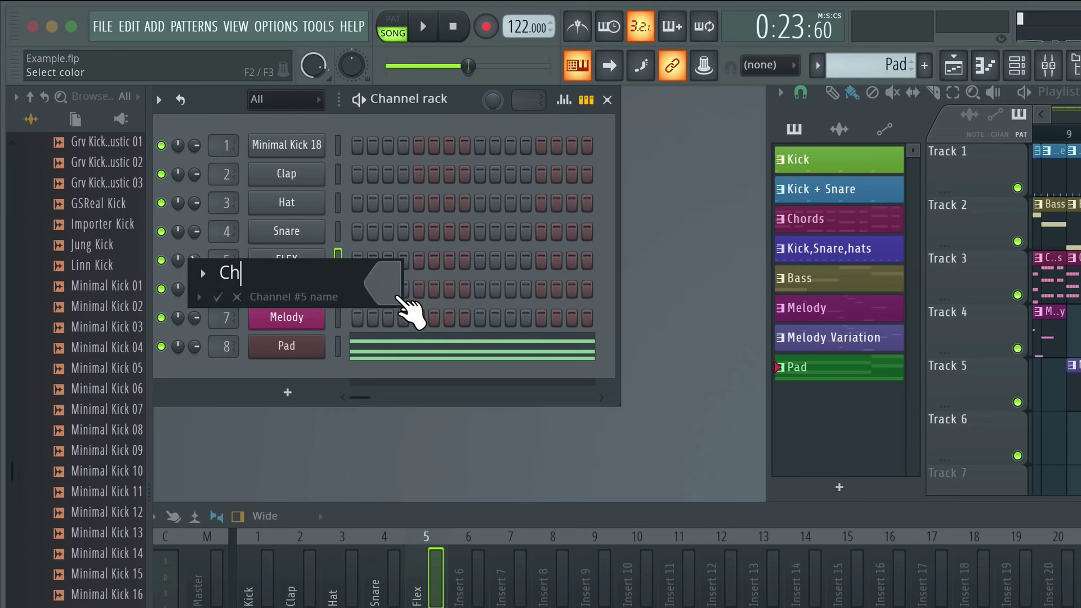
{"action": "type", "text": "ords"}
{"action": "key", "text": "Return"}
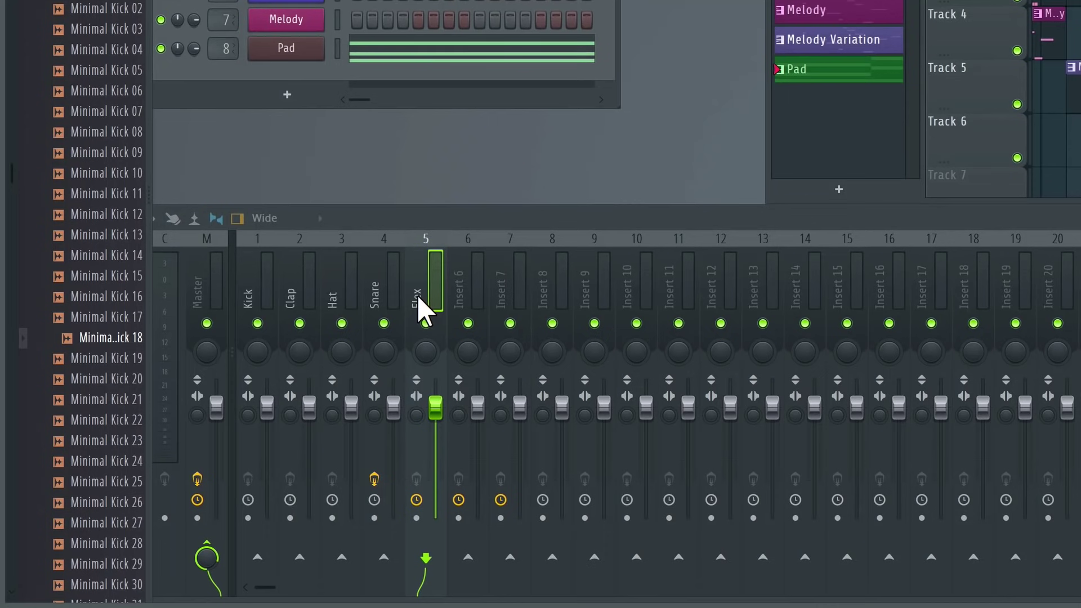
- Rename mixer track 5, currently called Flex, as Chords
{"action": "right_click", "coordinate": [424, 310]}
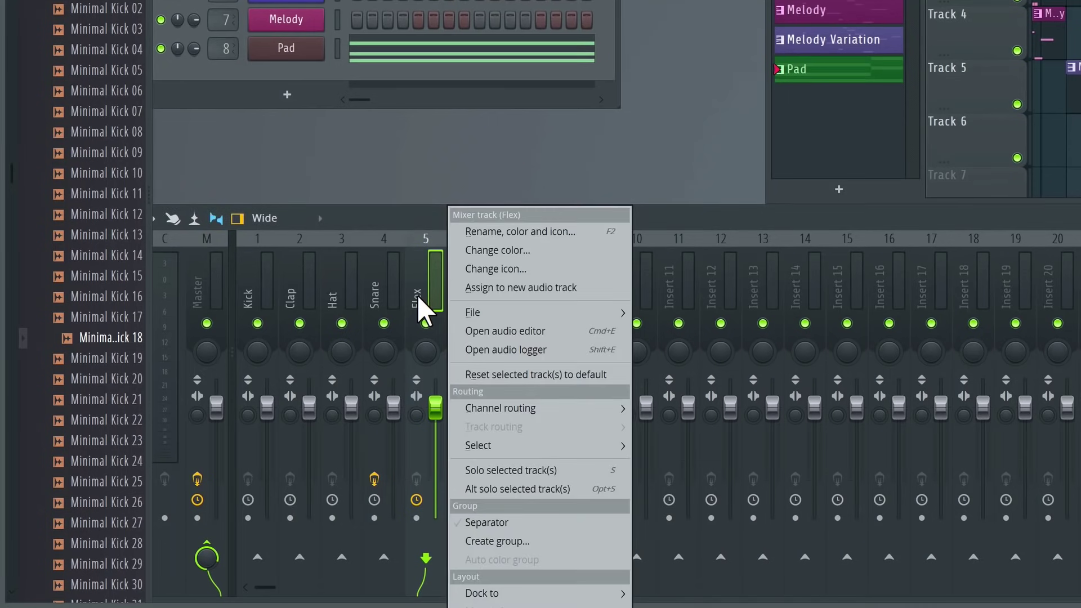
{"action": "left_click", "coordinate": [532, 228]}
{"action": "type", "text": "Ch"}
{"action": "key", "text": "Return"}
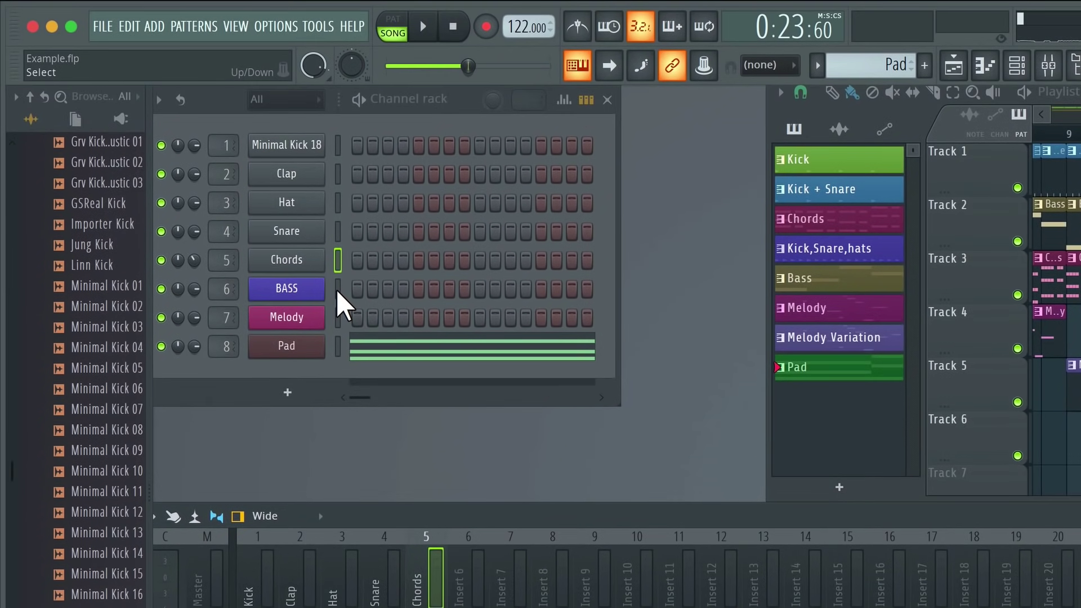
- Select only the BASS channel and route it to mixer track 6
{"action": "left_click", "coordinate": [338, 289]}
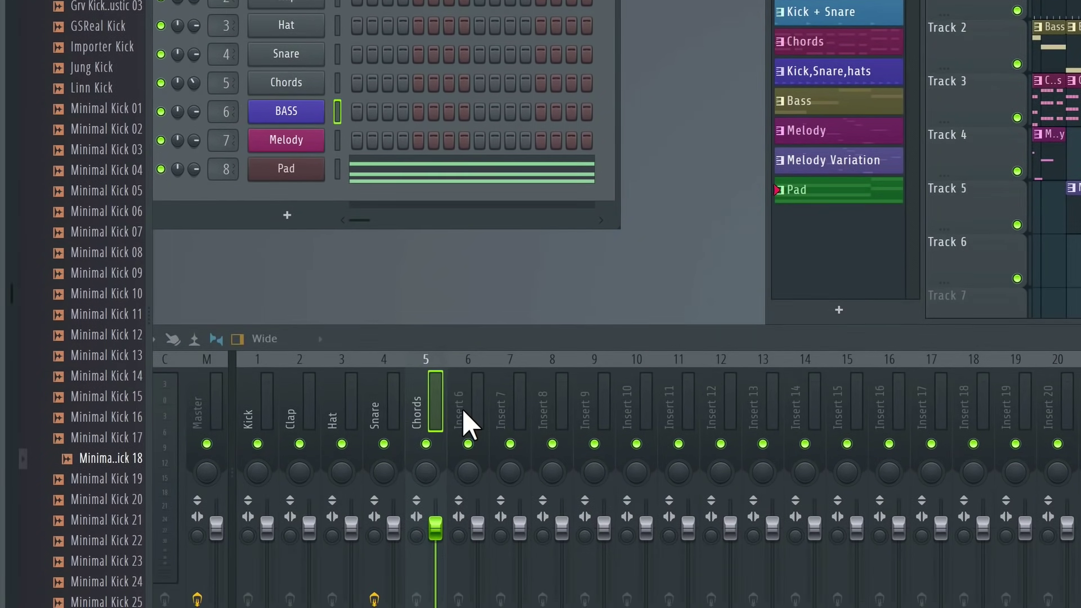
{"action": "right_click", "coordinate": [462, 410]}
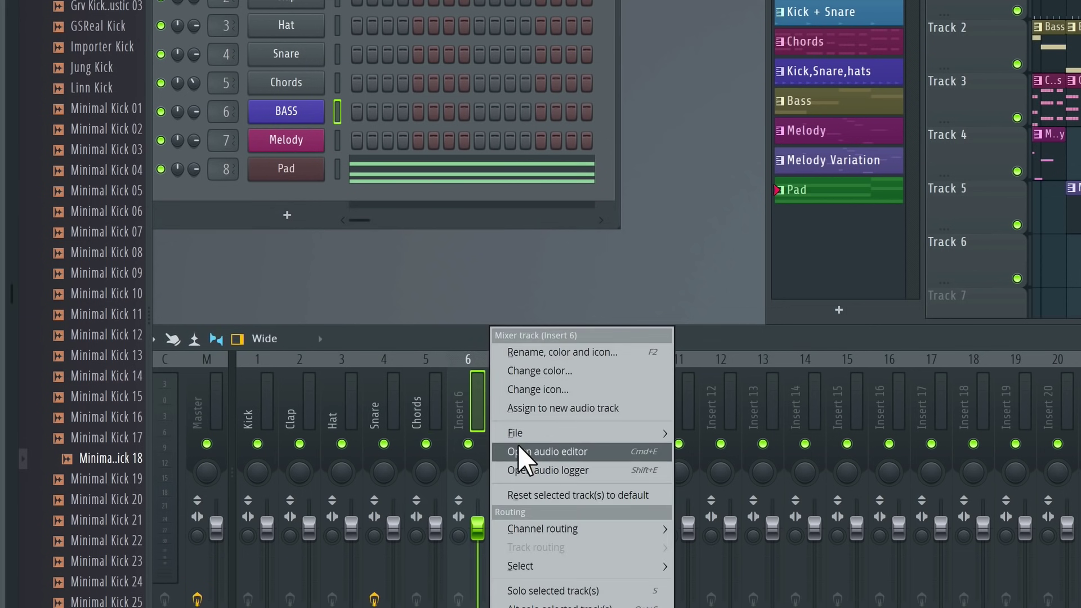
{"action": "mouse_move", "coordinate": [545, 529]}
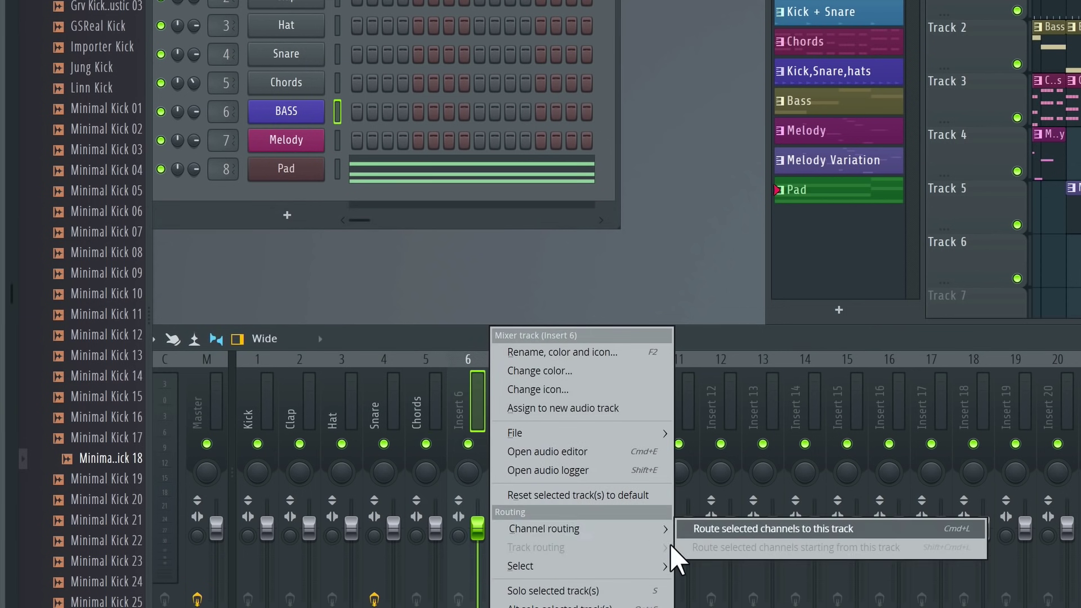
{"action": "left_click", "coordinate": [799, 529]}
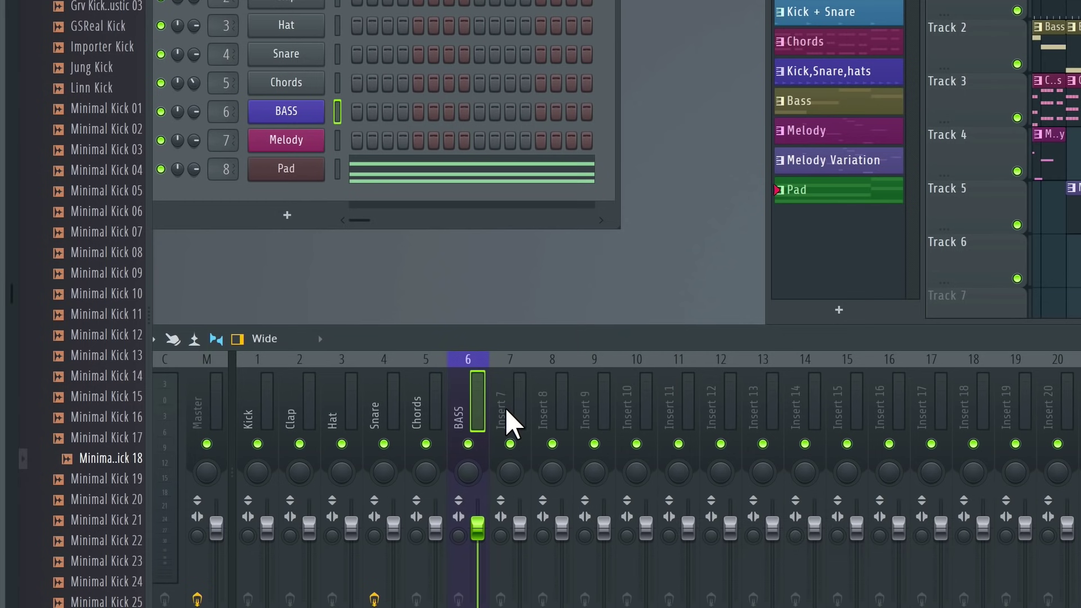
- Select only the Melody channel and route it to mixer track 7
{"action": "left_click", "coordinate": [510, 425]}
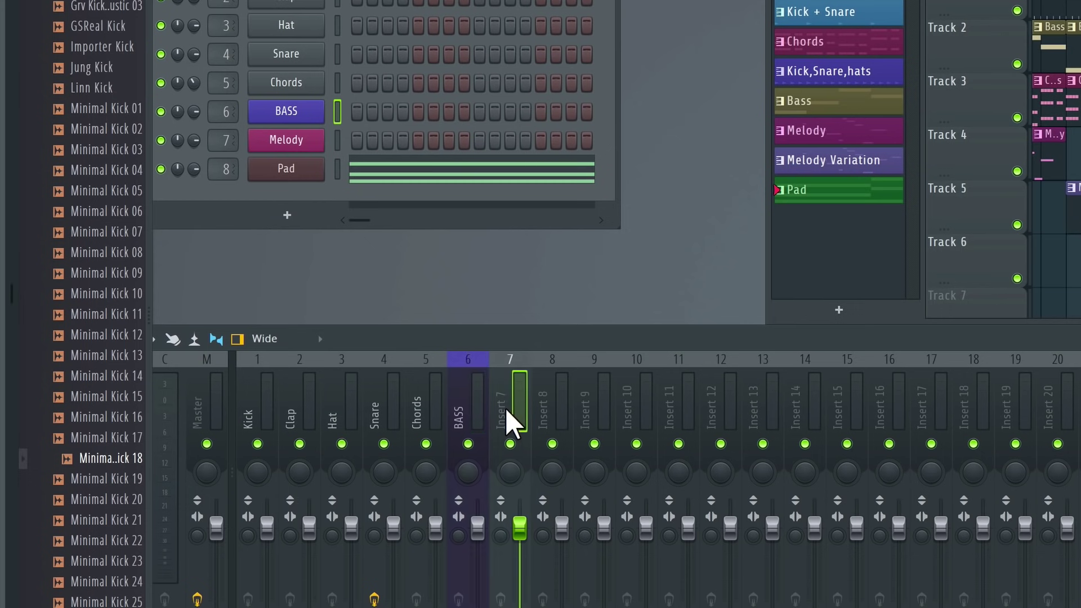
{"action": "left_click", "coordinate": [337, 142]}
{"action": "right_click", "coordinate": [502, 416]}
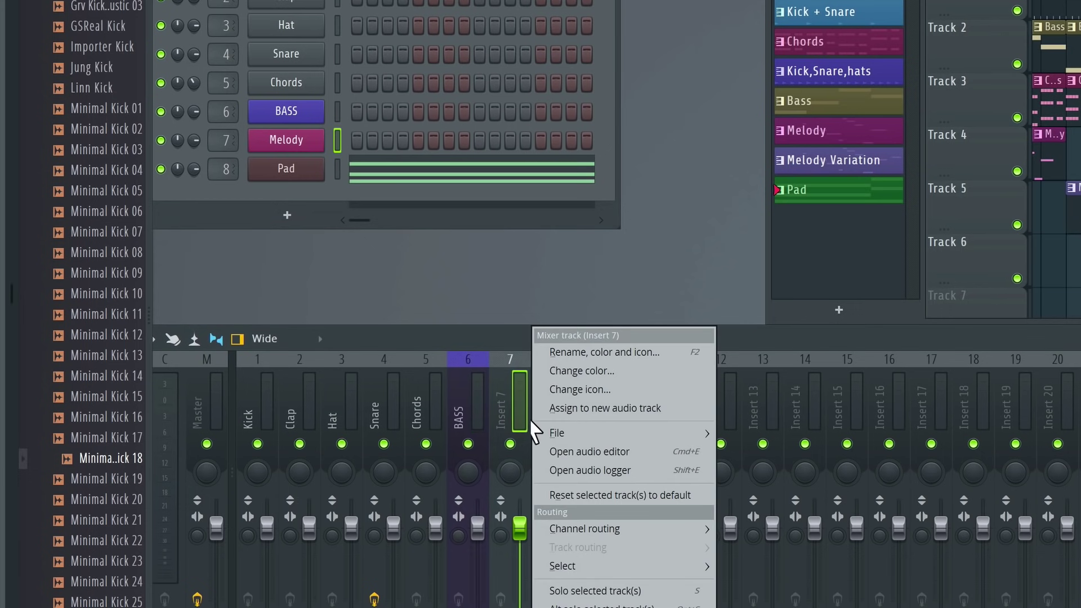
{"action": "mouse_move", "coordinate": [651, 535]}
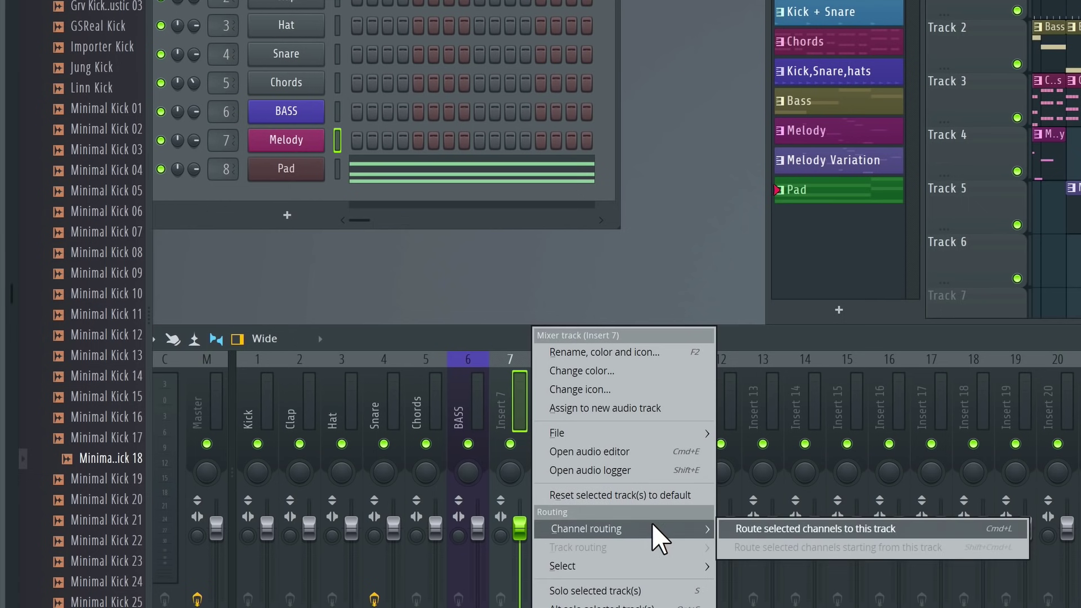
{"action": "left_click", "coordinate": [775, 532]}
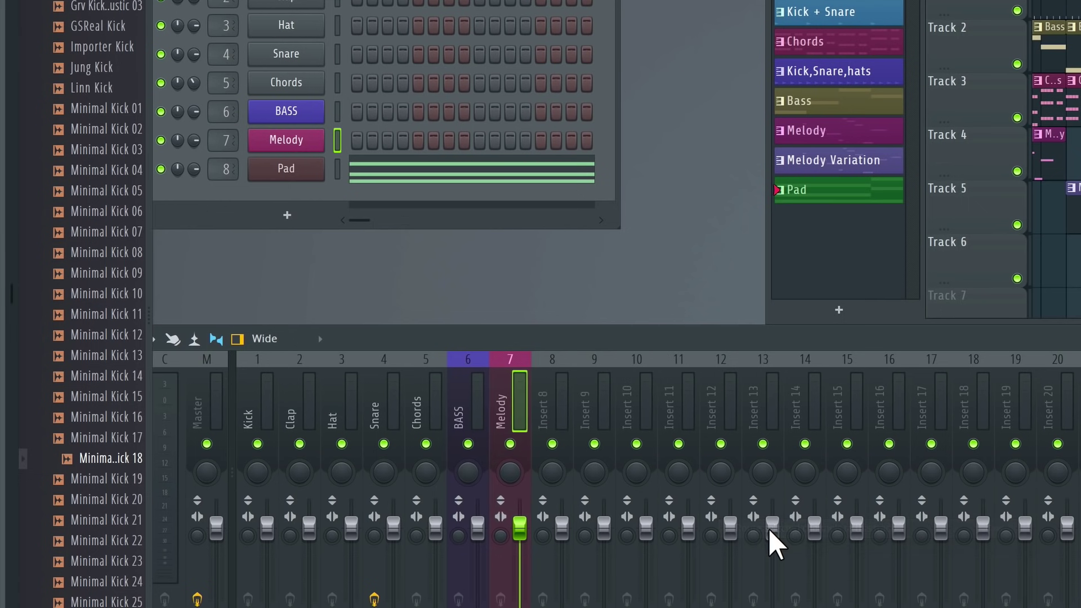
- Select only the Pad channel and route it to mixer track 8
{"action": "left_click", "coordinate": [338, 169]}
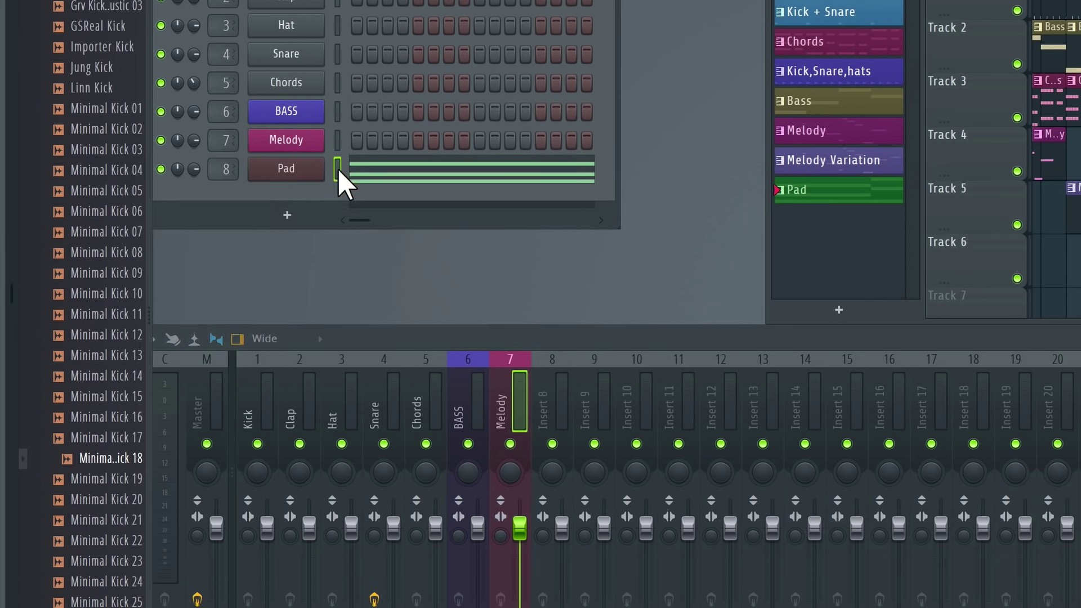
{"action": "left_click", "coordinate": [549, 406]}
{"action": "right_click", "coordinate": [548, 403]}
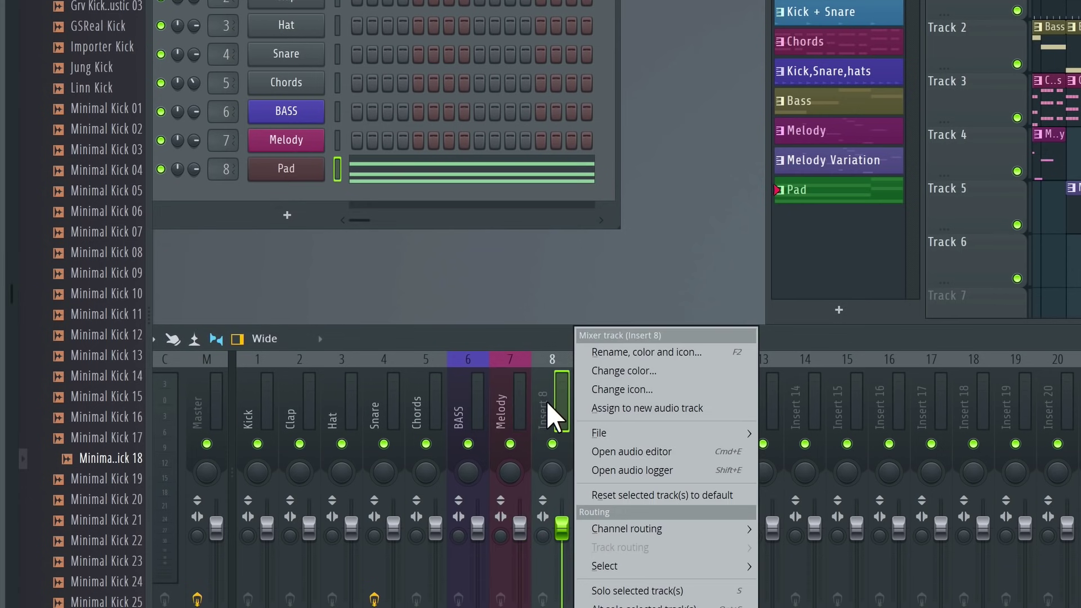
{"action": "mouse_move", "coordinate": [670, 530]}
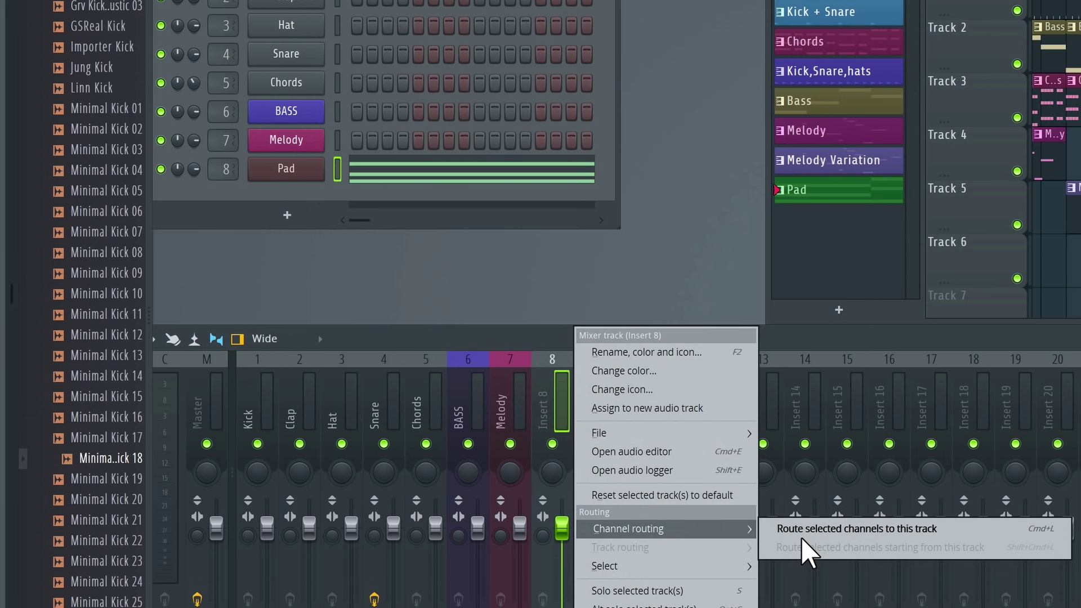
{"action": "left_click", "coordinate": [809, 530]}
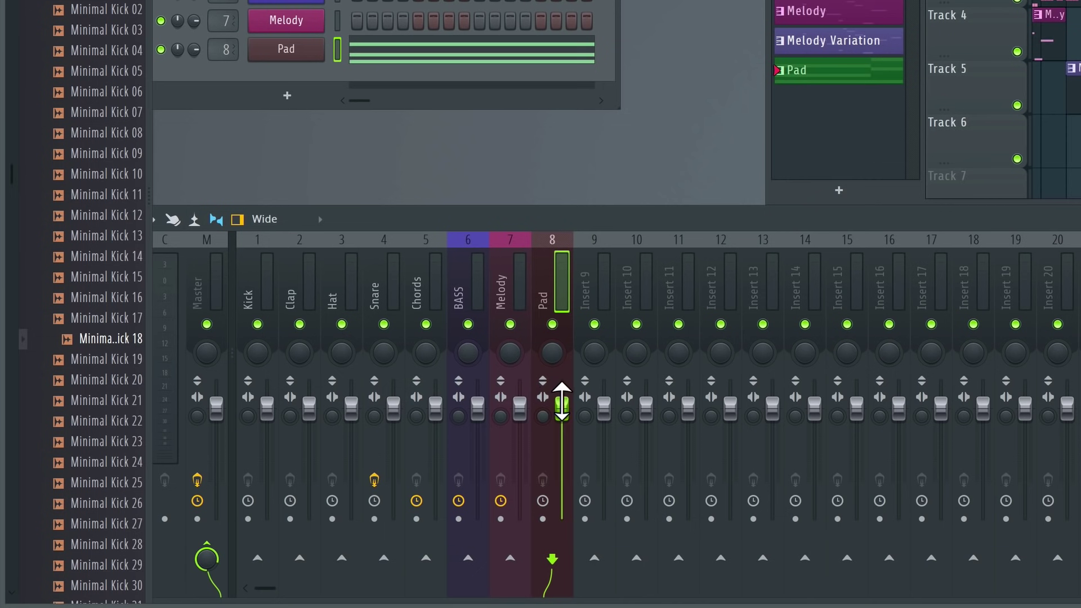
- Play the song and lower the mixer volumes of the Pad, Melody and Hat tracks, with Pad the lowest of the three
{"action": "key", "text": "space"}
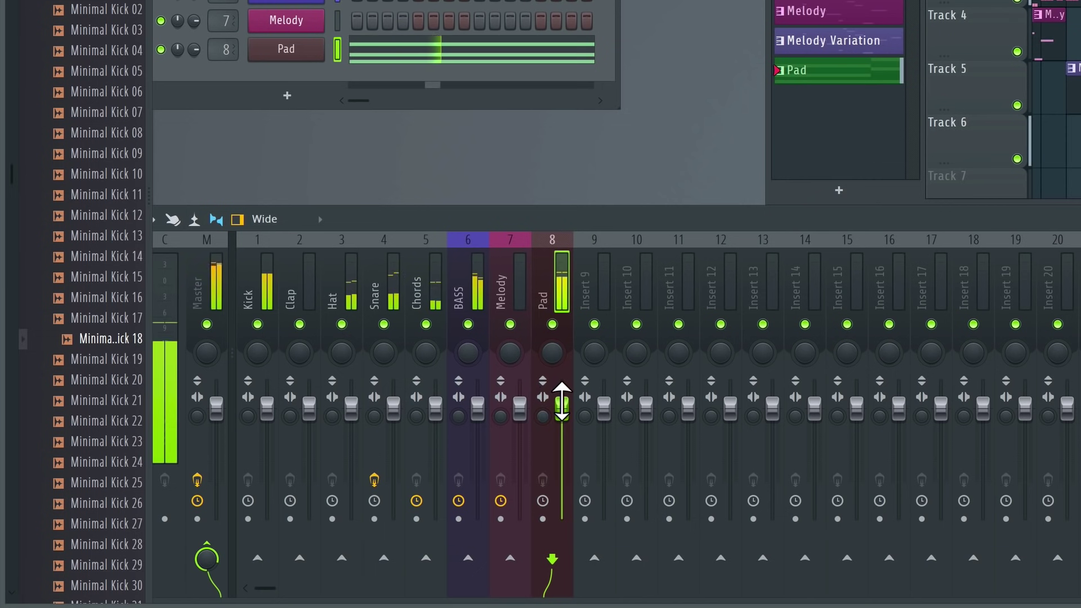
{"action": "left_click_drag", "start_coordinate": [561, 409], "coordinate": [561, 439]}
{"action": "left_click_drag", "start_coordinate": [520, 405], "coordinate": [520, 432]}
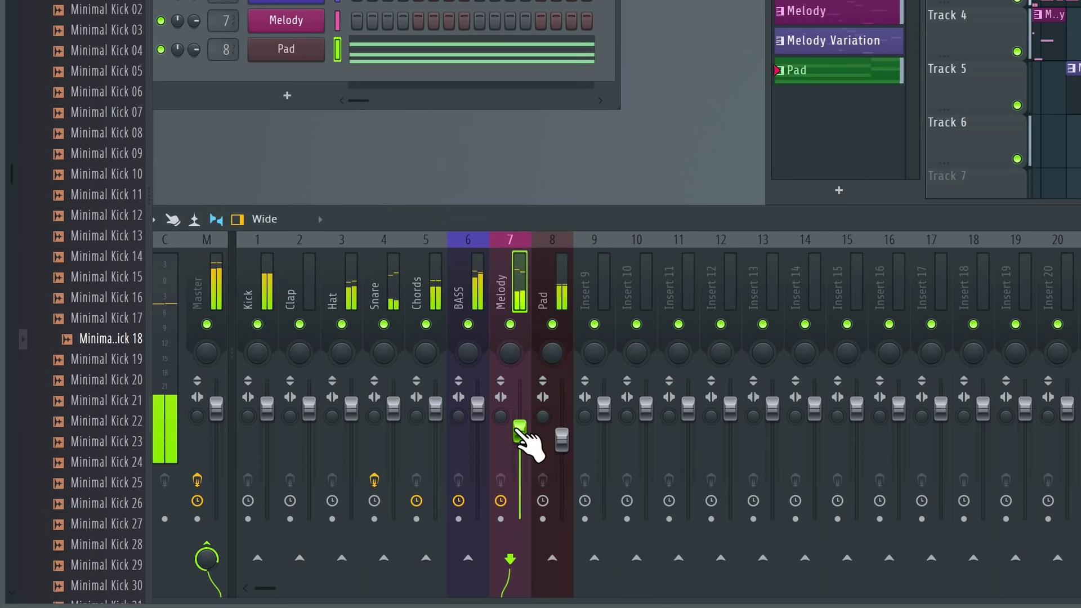
{"action": "left_click_drag", "start_coordinate": [352, 406], "coordinate": [351, 439]}
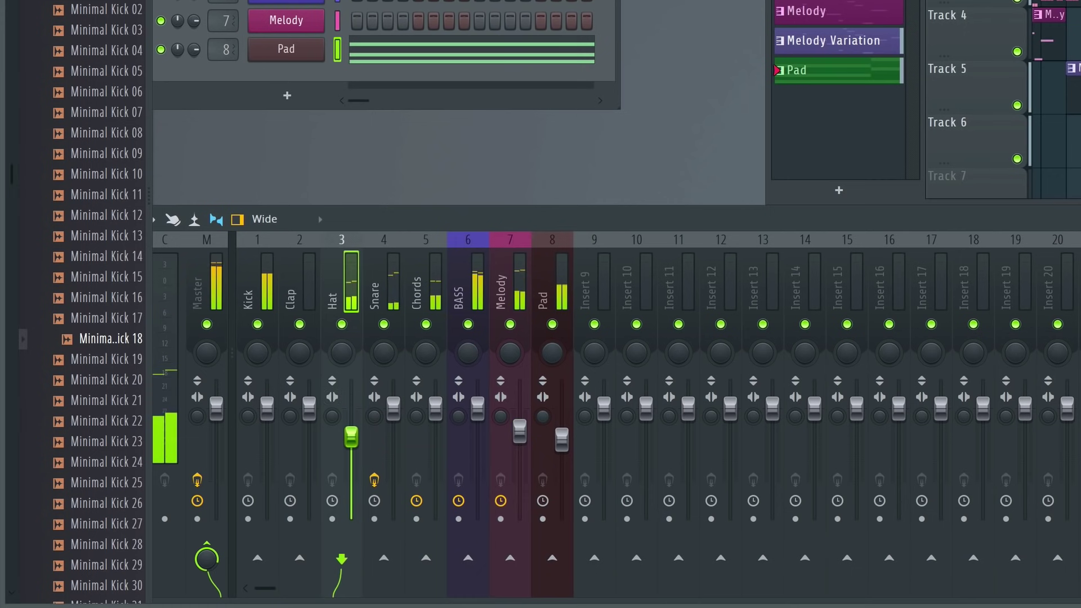
{"action": "left_click_drag", "start_coordinate": [562, 439], "coordinate": [561, 457]}
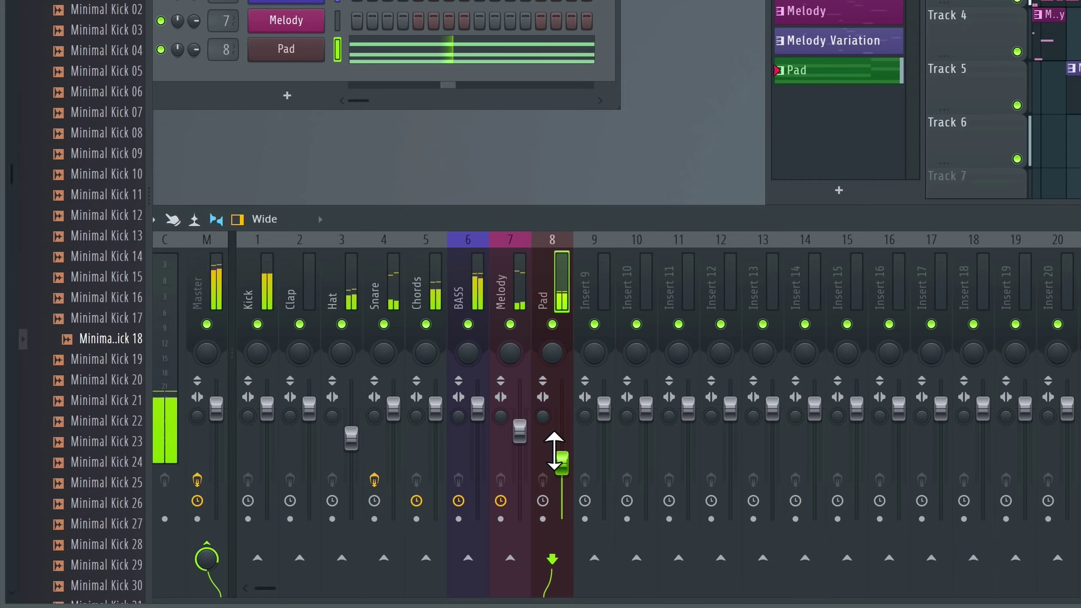
- Lower the Melody track's volume slightly further, raise the Chords track above its default level, and stop playback
{"action": "left_click_drag", "start_coordinate": [517, 416], "coordinate": [517, 431]}
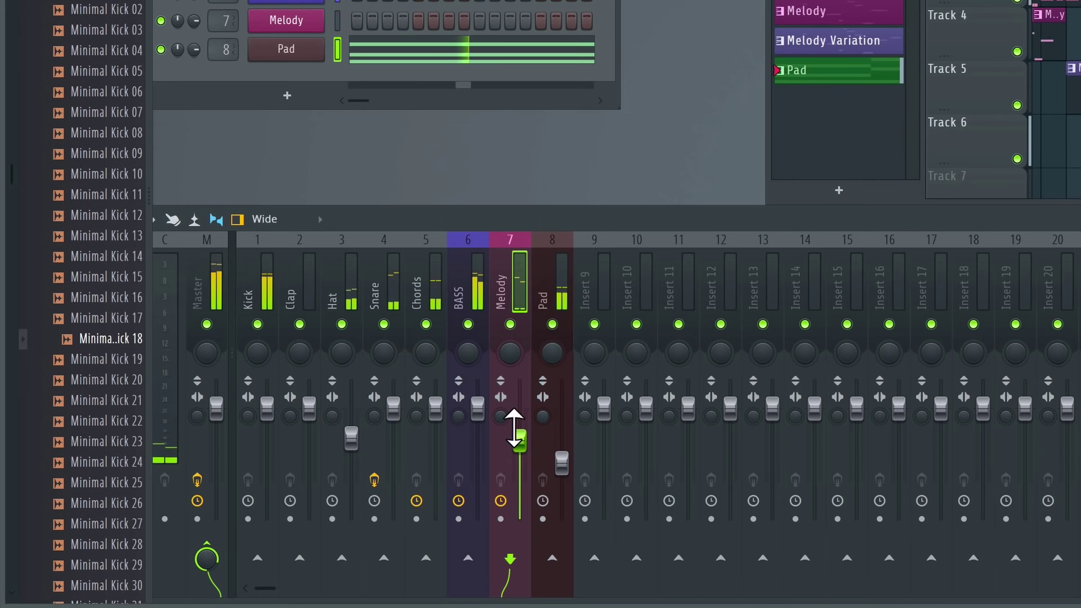
{"action": "left_click_drag", "start_coordinate": [433, 396], "coordinate": [433, 368]}
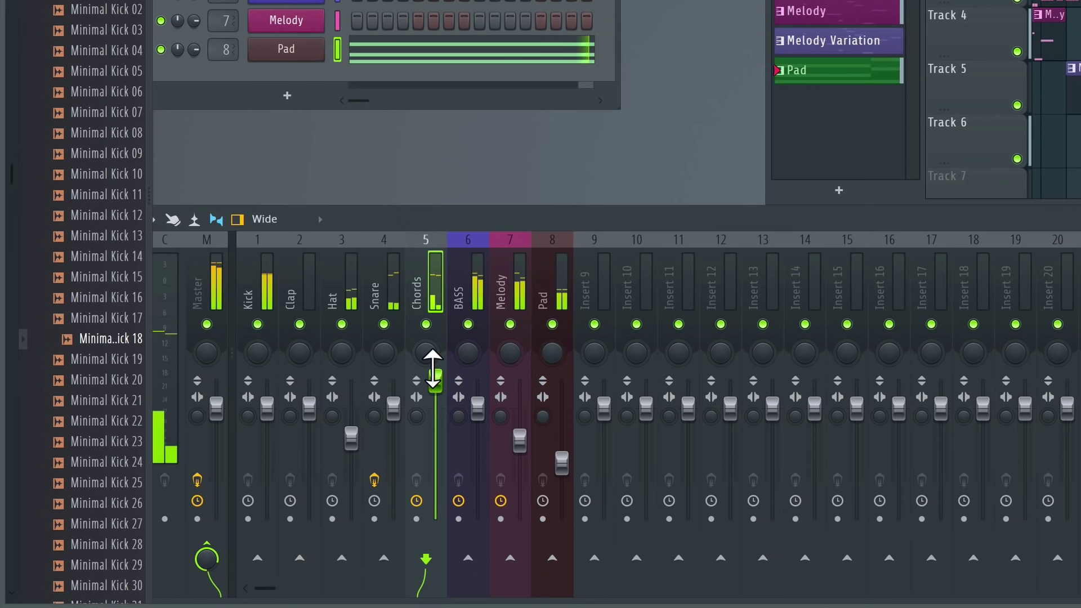
{"action": "left_click", "coordinate": [561, 461]}
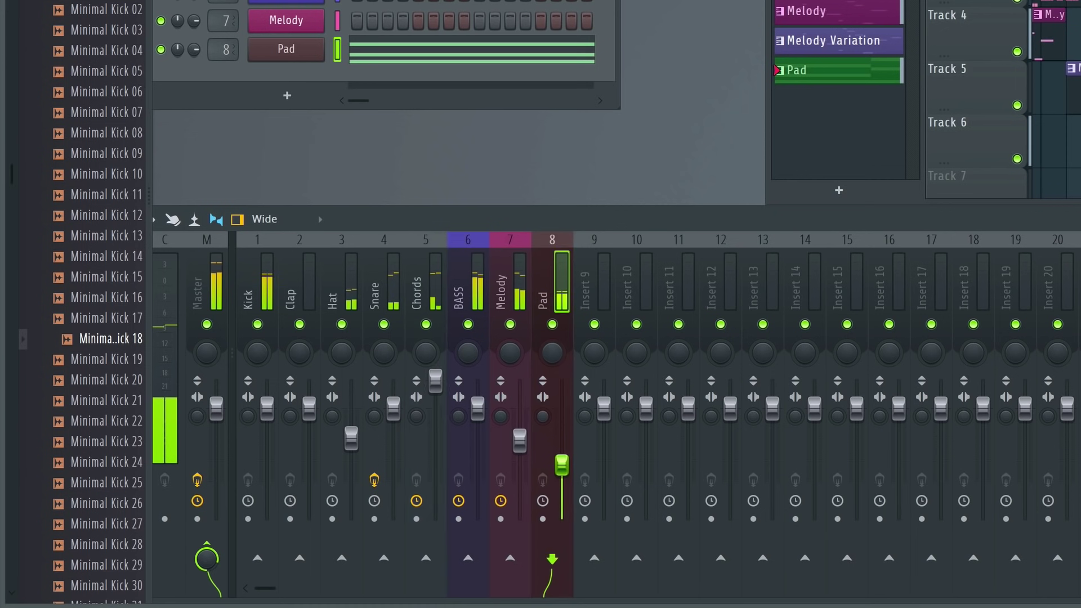
{"action": "key", "text": "space"}
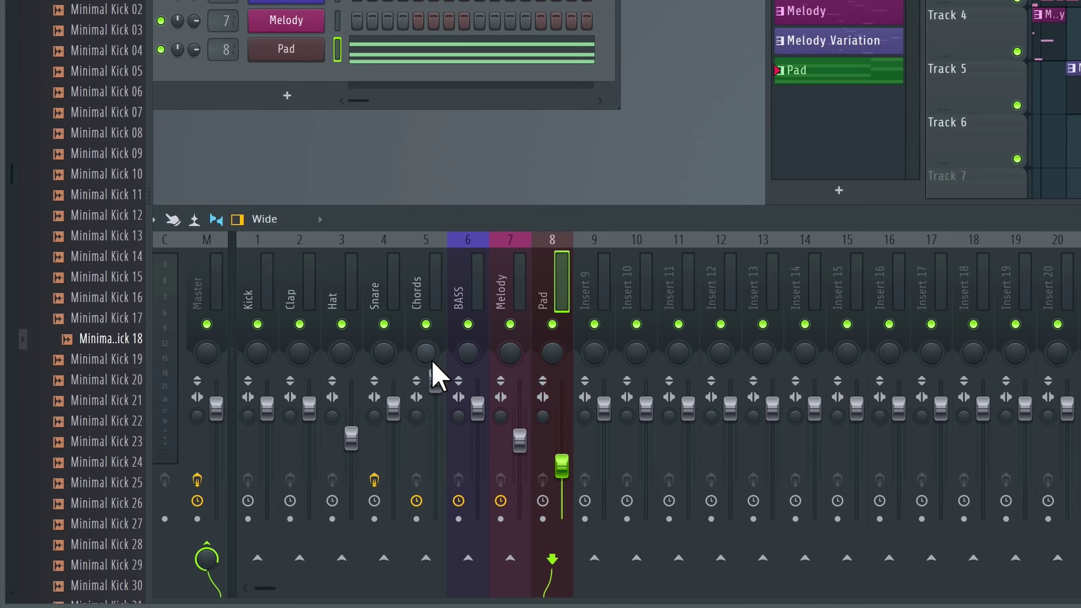
- Pan the Chords mixer track to the left and the Pad track to the right, and play the song briefly to check
{"action": "left_click", "coordinate": [435, 381]}
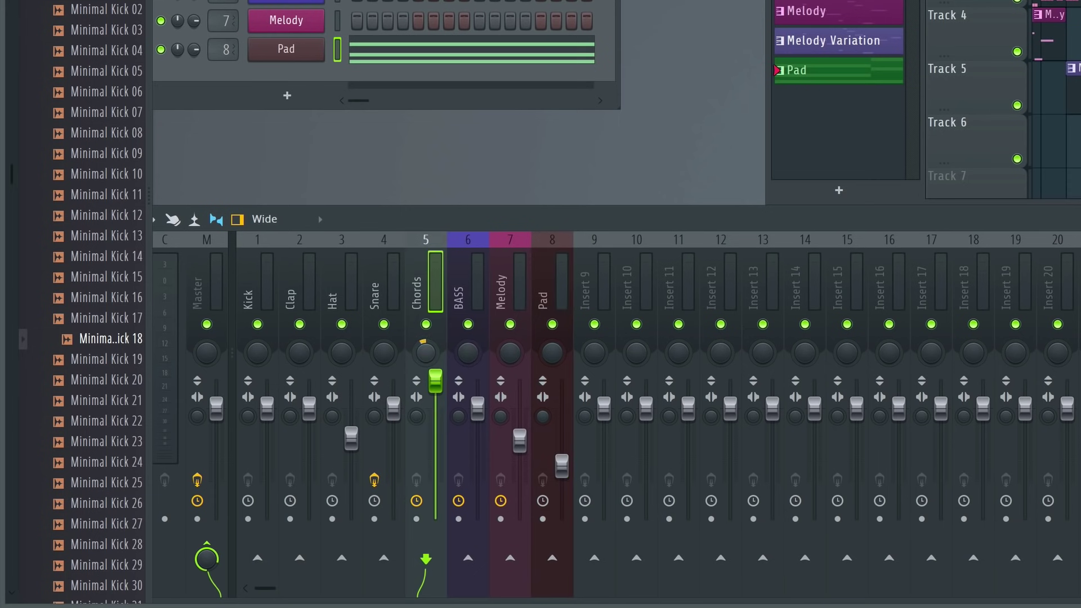
{"action": "left_click", "coordinate": [558, 362]}
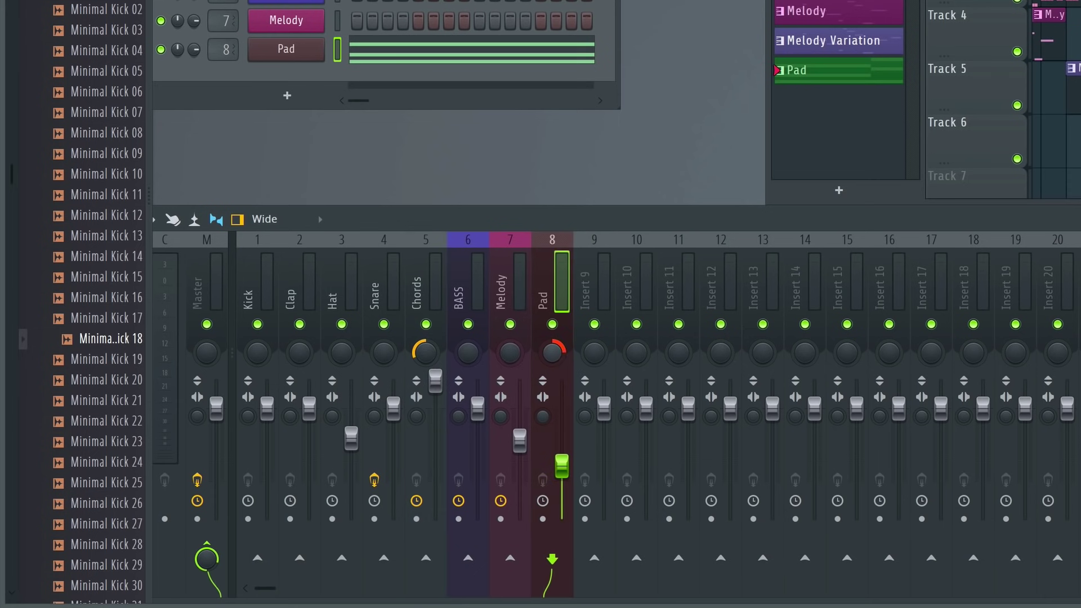
{"action": "key", "text": "space"}
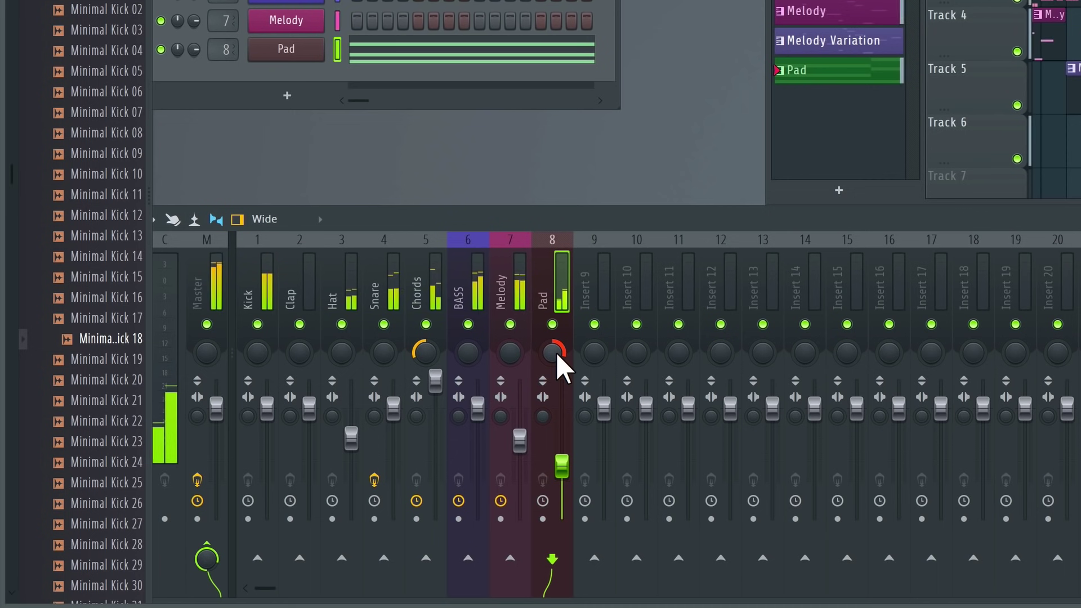
{"action": "key", "text": "space"}
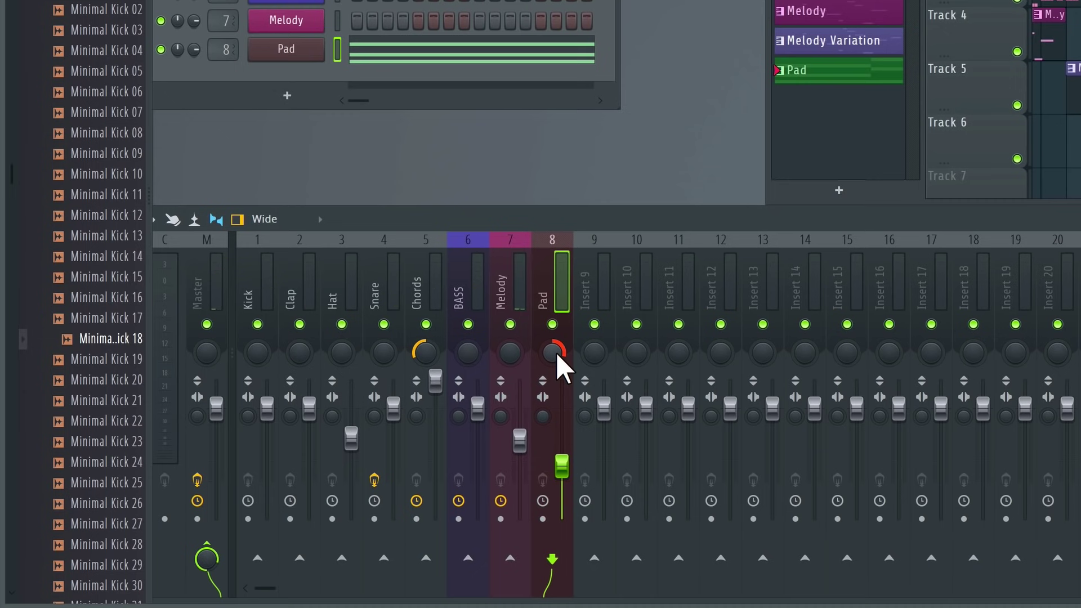
- Load Fruity Reeverb 2 into the first effect slot of the Pad mixer track
{"action": "left_click", "coordinate": [383, 290]}
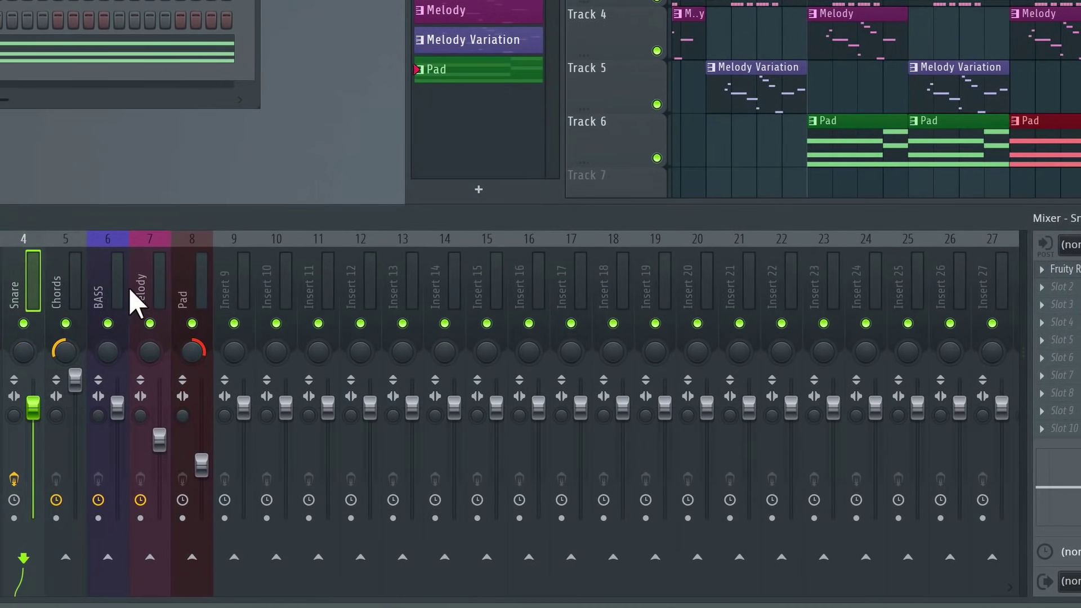
{"action": "left_click", "coordinate": [183, 282]}
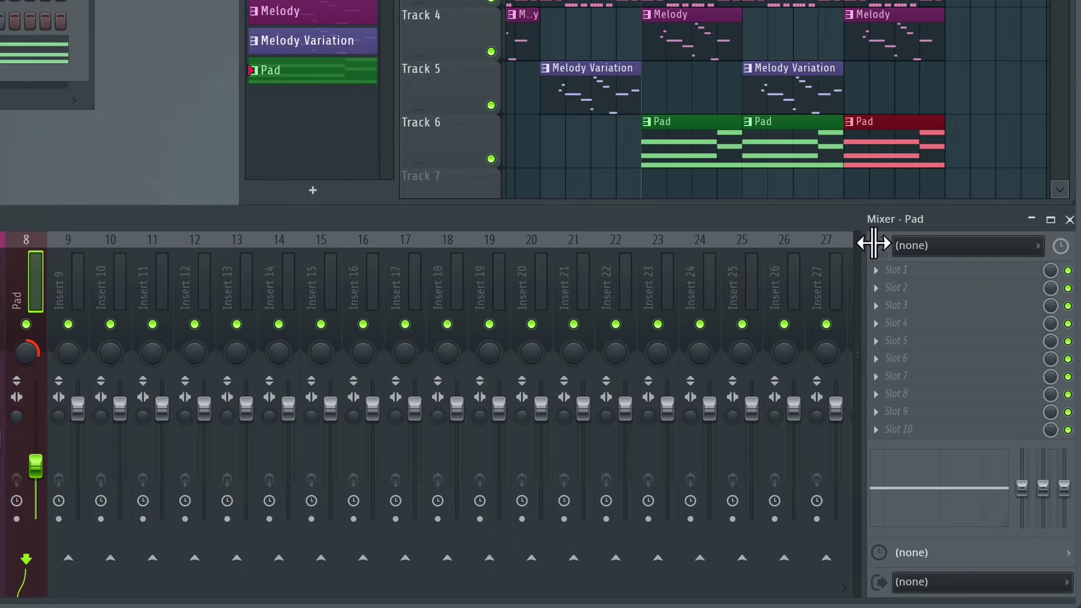
{"action": "left_click", "coordinate": [896, 270]}
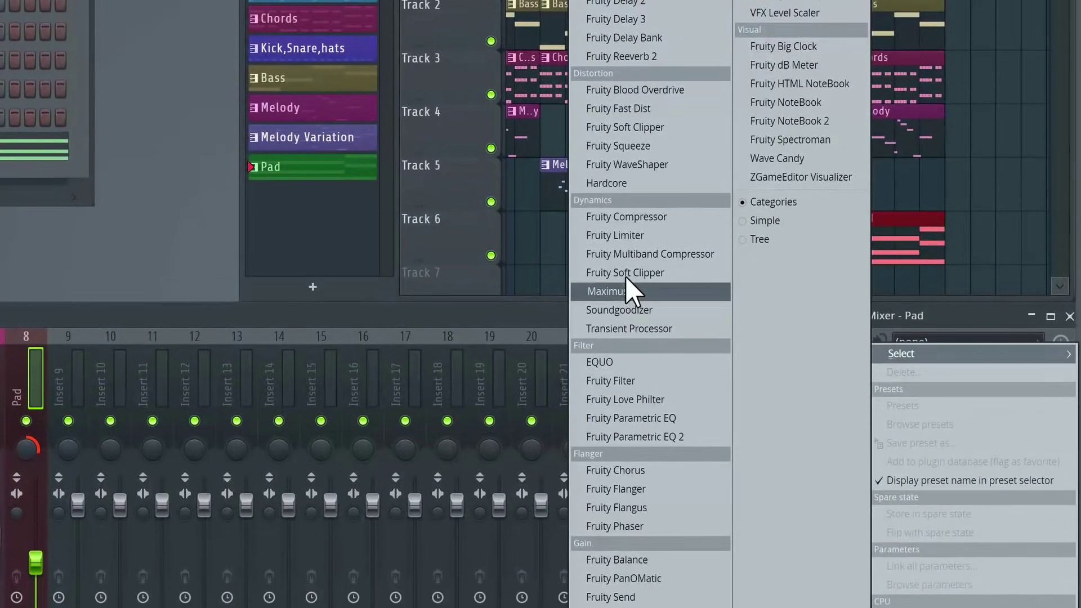
{"action": "left_click", "coordinate": [676, 59]}
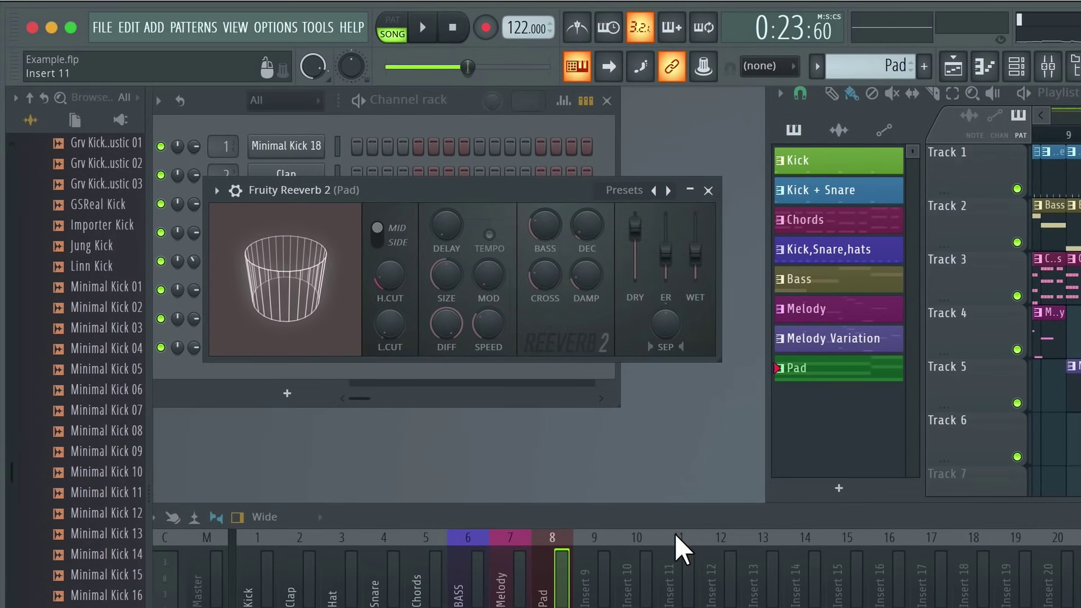
{"action": "left_click", "coordinate": [547, 580]}
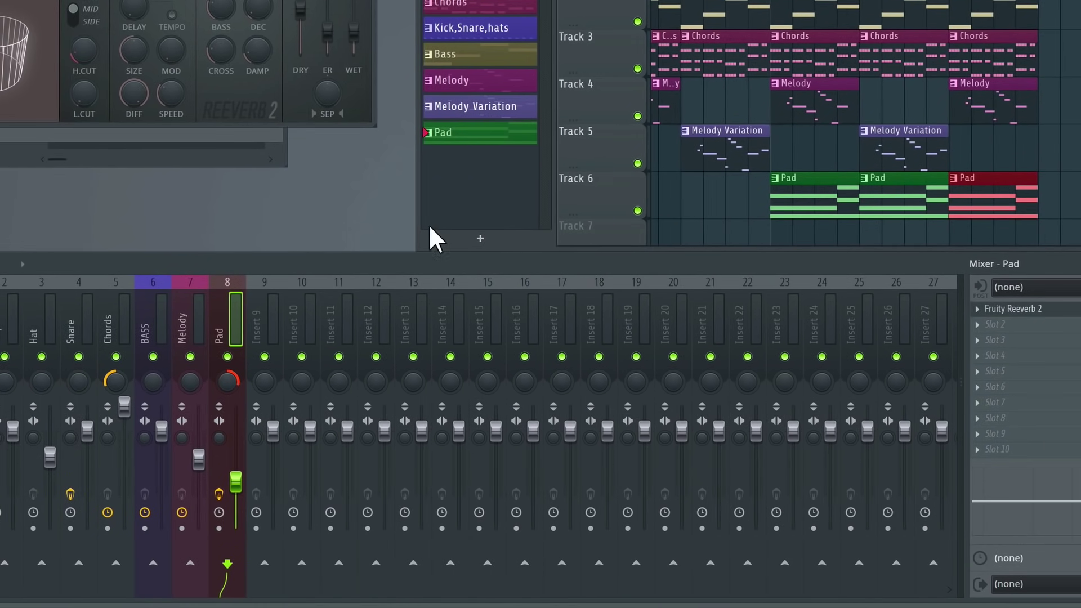
- During playback, set the Snare track's EQ to about -12.6 at 8.0 kHz and boost the mids about 6.6 at 526 Hz
{"action": "left_click", "coordinate": [70, 333]}
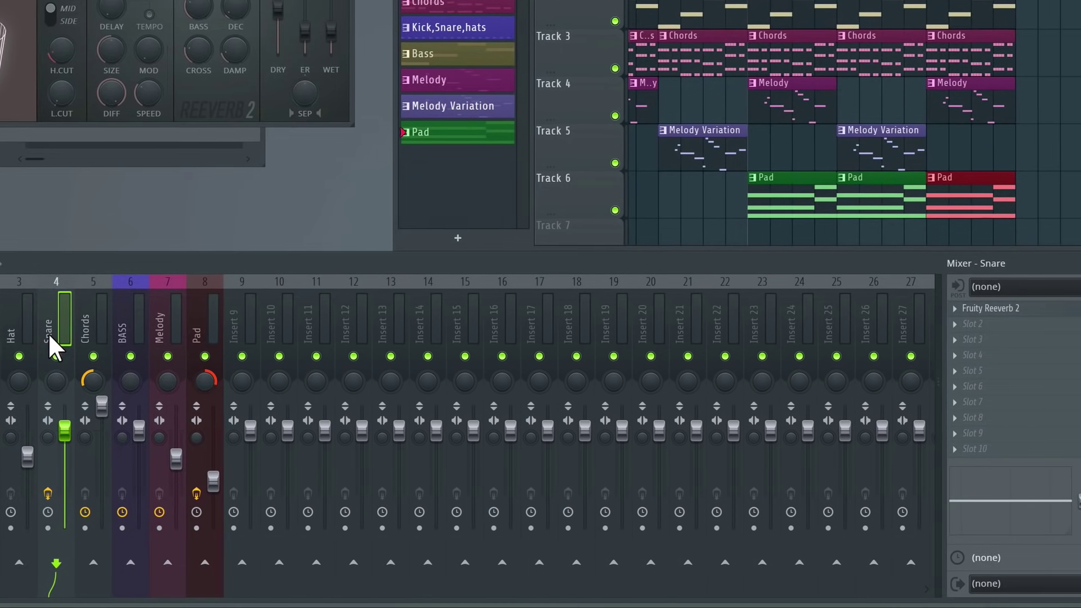
{"action": "key", "text": "space"}
{"action": "left_click_drag", "start_coordinate": [1066, 501], "coordinate": [1068, 524]}
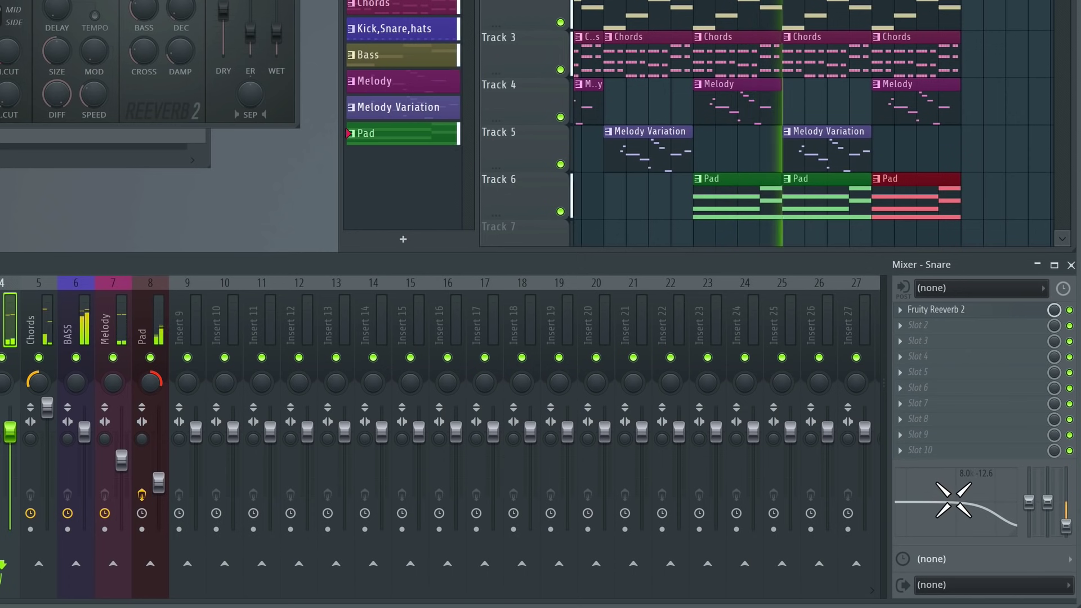
{"action": "left_click_drag", "start_coordinate": [954, 499], "coordinate": [934, 490]}
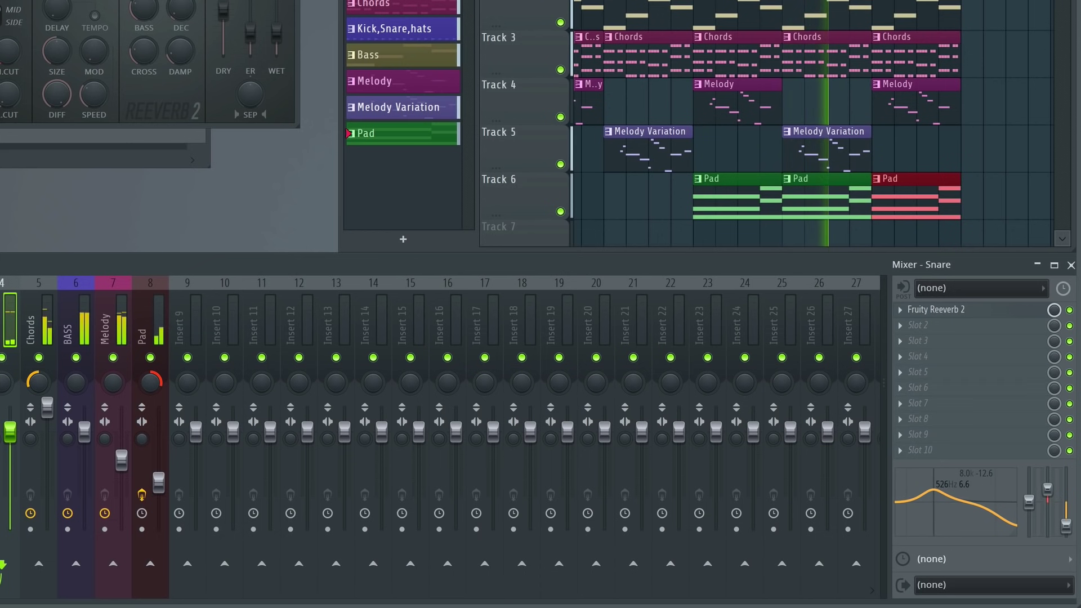
{"action": "key", "text": "space"}
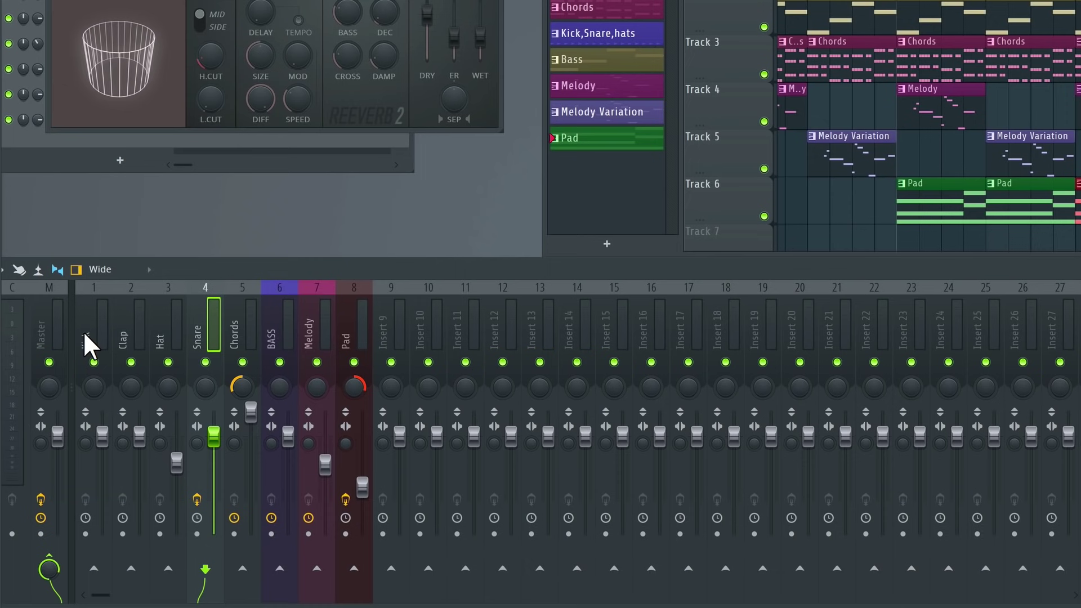
- Cut the Kick track's EQ highs to about -16.7, and the Pad track's highs to about -13.8 and lows to about -17.5 at 90 Hz
{"action": "left_click", "coordinate": [84, 331]}
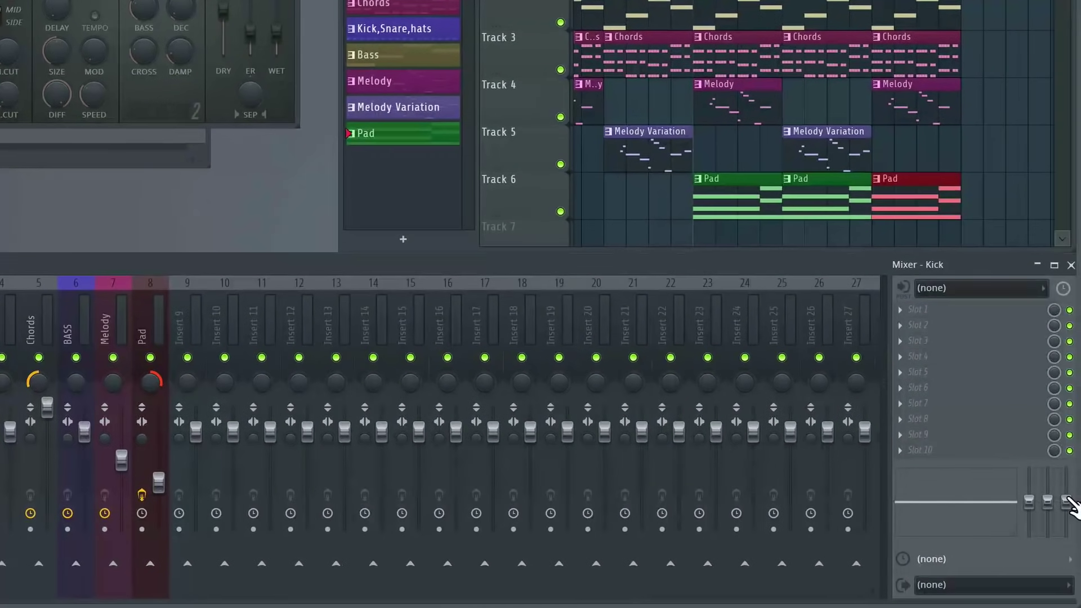
{"action": "left_click_drag", "start_coordinate": [1068, 501], "coordinate": [1067, 533]}
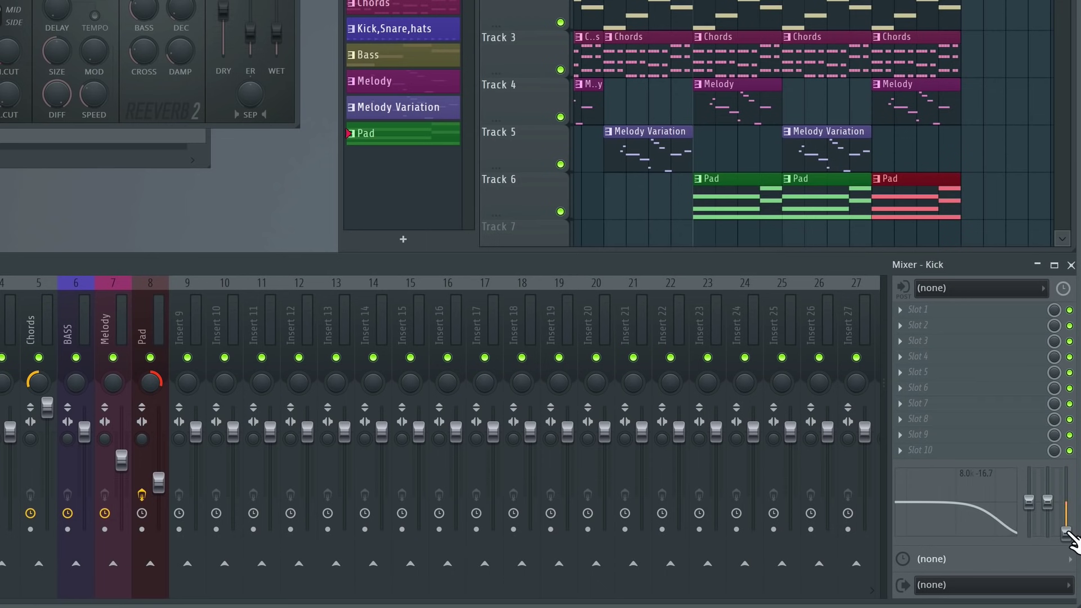
{"action": "left_click", "coordinate": [140, 328]}
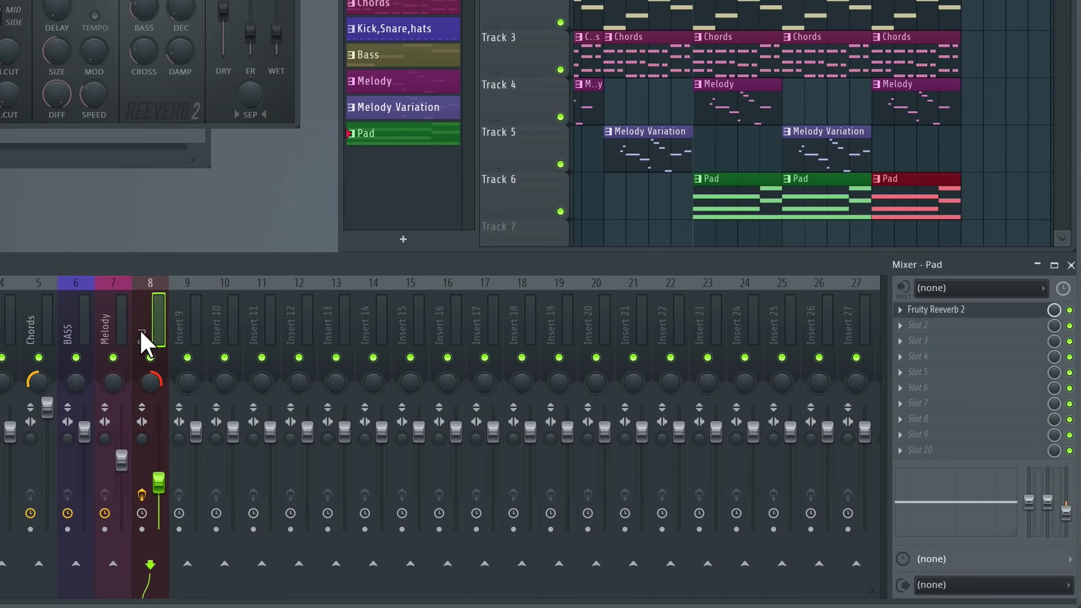
{"action": "left_click_drag", "start_coordinate": [1068, 501], "coordinate": [1029, 535]}
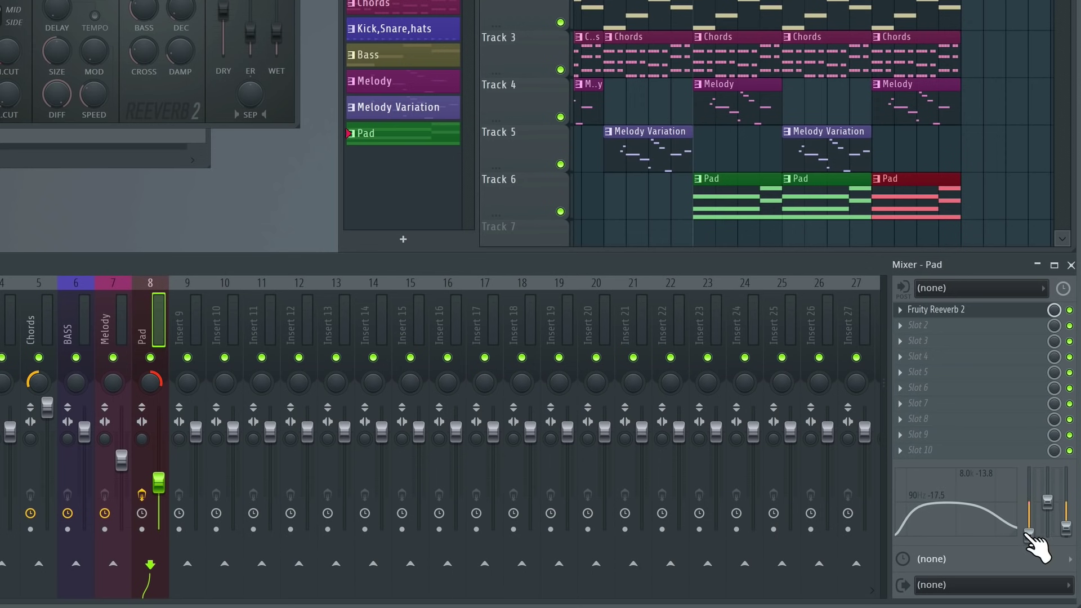
- Boost the Melody track's EQ highs by about 10.0 at 8.0 kHz and play the song to hear it
{"action": "left_click", "coordinate": [103, 332]}
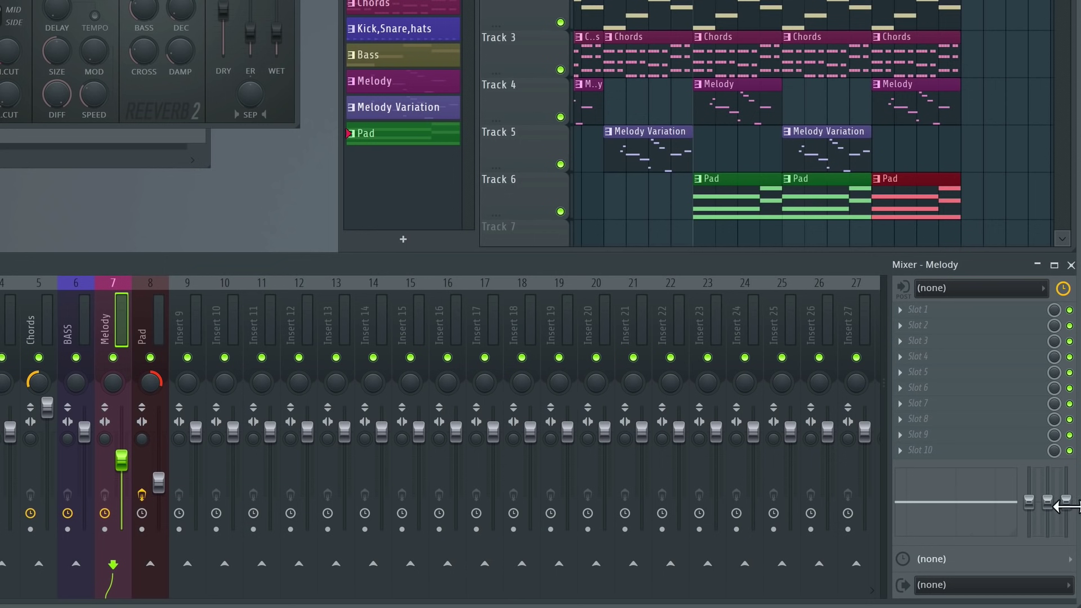
{"action": "left_click_drag", "start_coordinate": [1065, 501], "coordinate": [1068, 484]}
{"action": "key", "text": "space"}
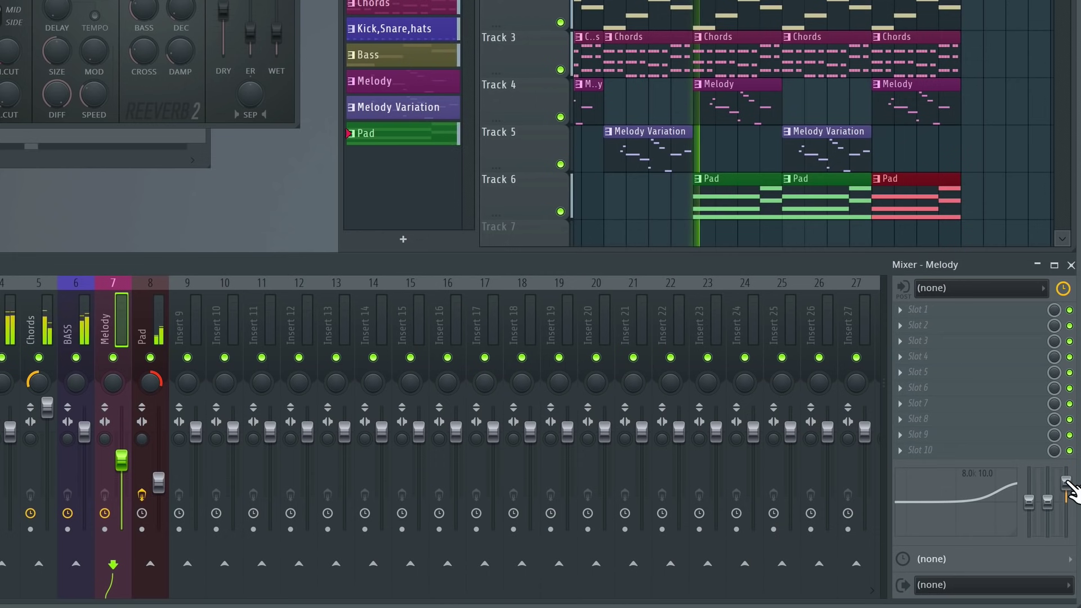
- Set the Melody track's EQ highs to about 8.2 at 8.0 kHz, stop playback and close the Pad track's Fruity Reeverb 2 window
{"action": "left_click_drag", "start_coordinate": [1065, 482], "coordinate": [1066, 486]}
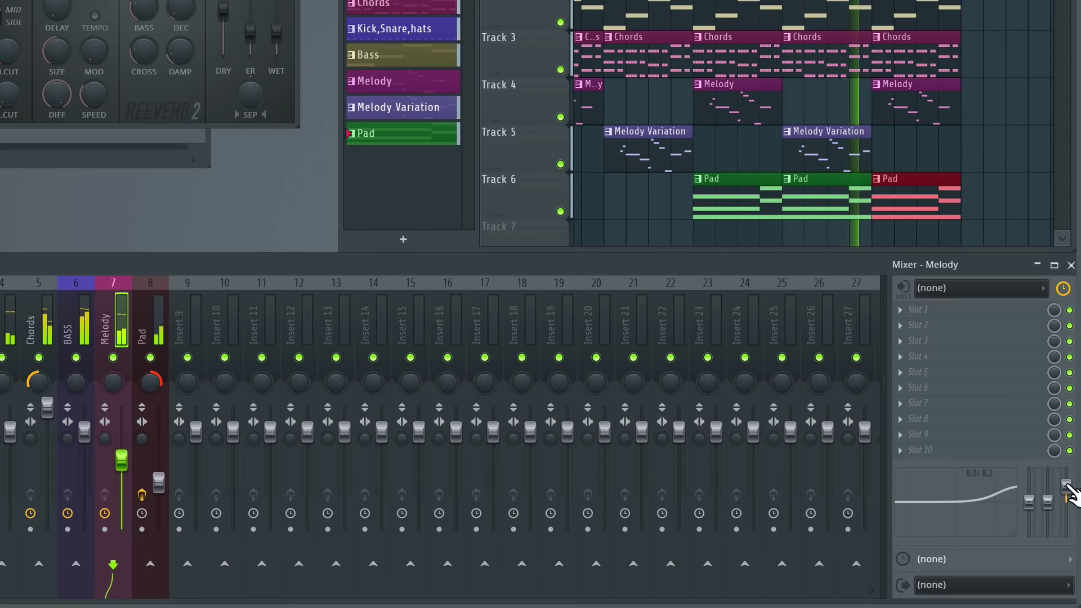
{"action": "key", "text": "space"}
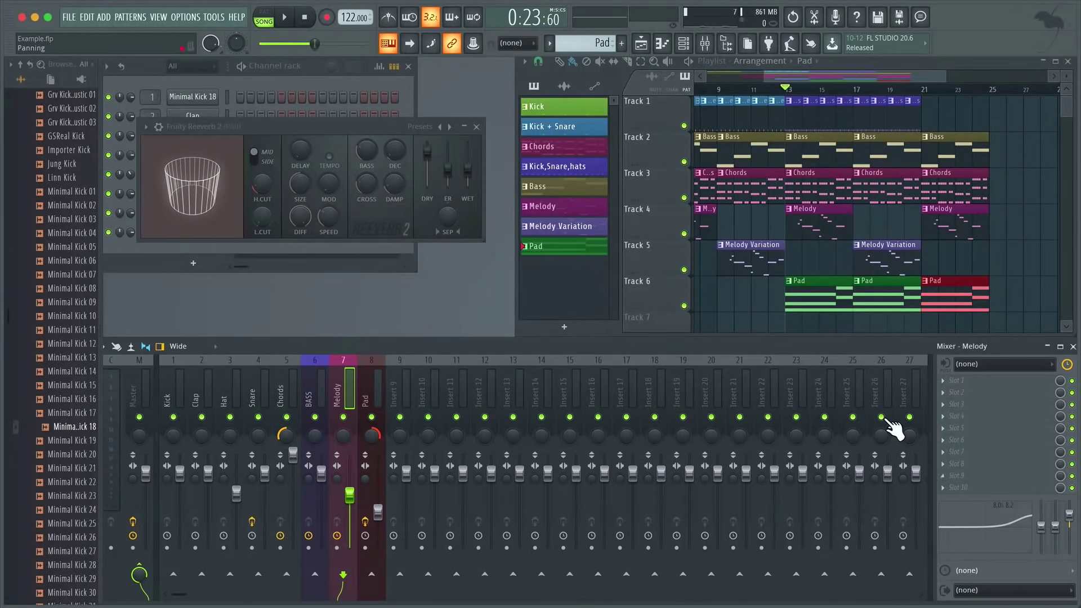
{"action": "left_click", "coordinate": [366, 403]}
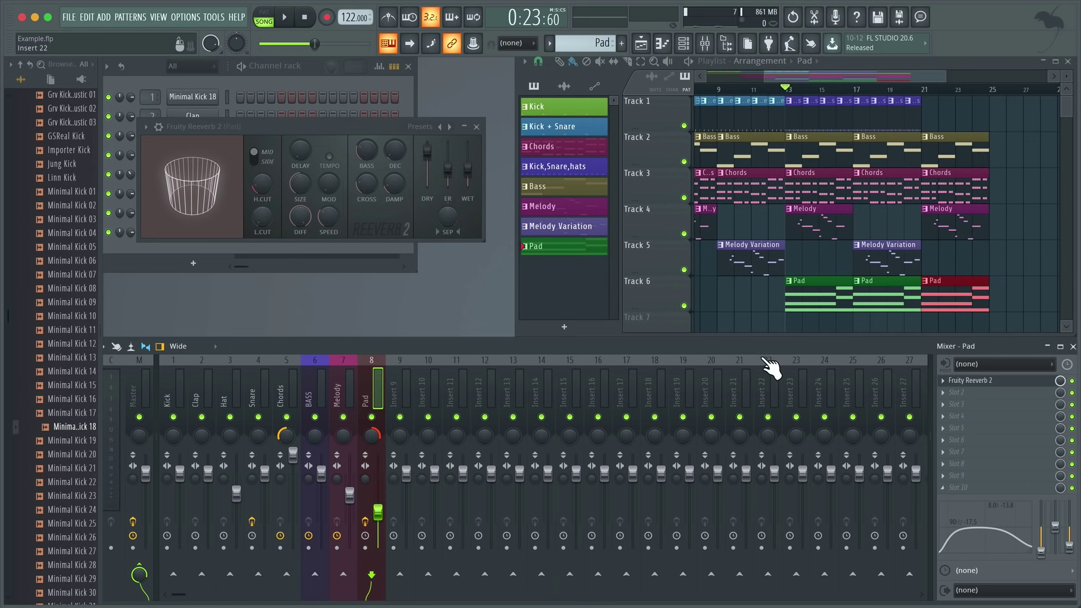
{"action": "left_click", "coordinate": [476, 127]}
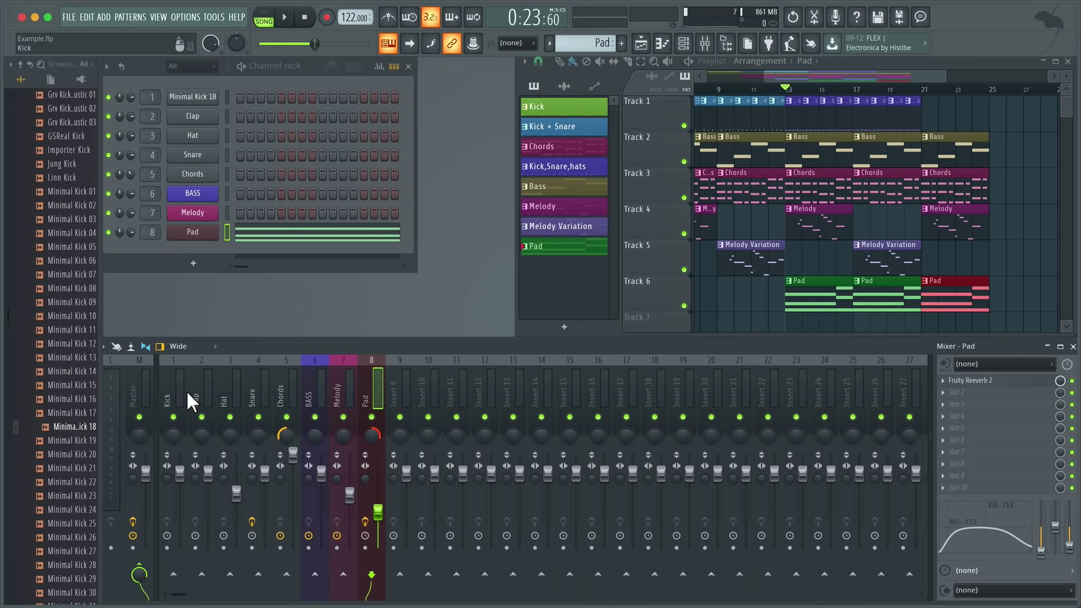
- Maximise the Playlist and select the time range from bar 1 through bar 26, leaving two empty bars after the last clips
{"action": "left_click", "coordinate": [977, 63]}
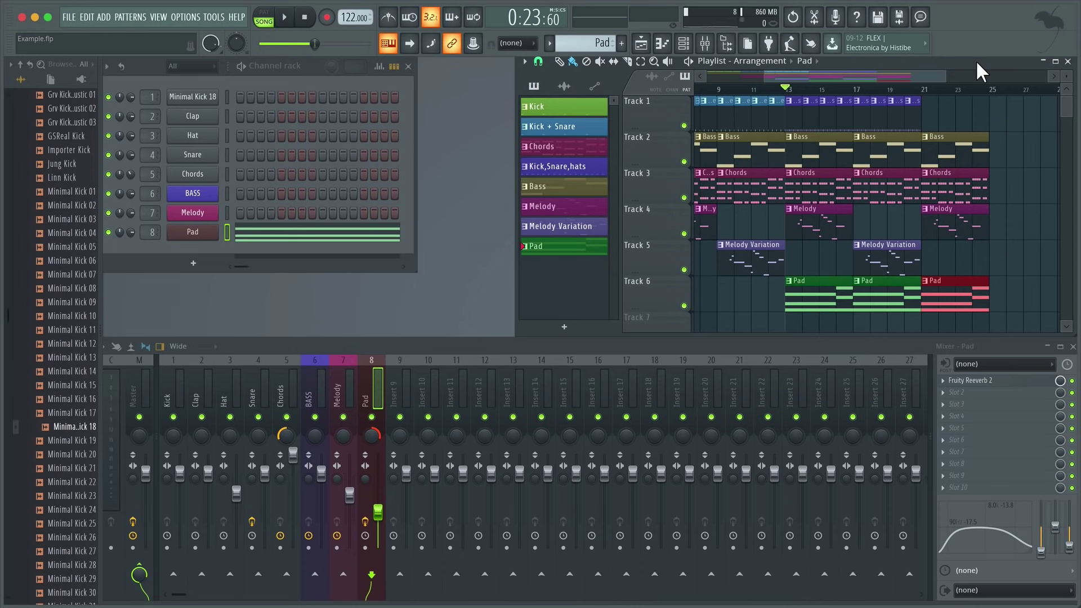
{"action": "double_click", "coordinate": [975, 60]}
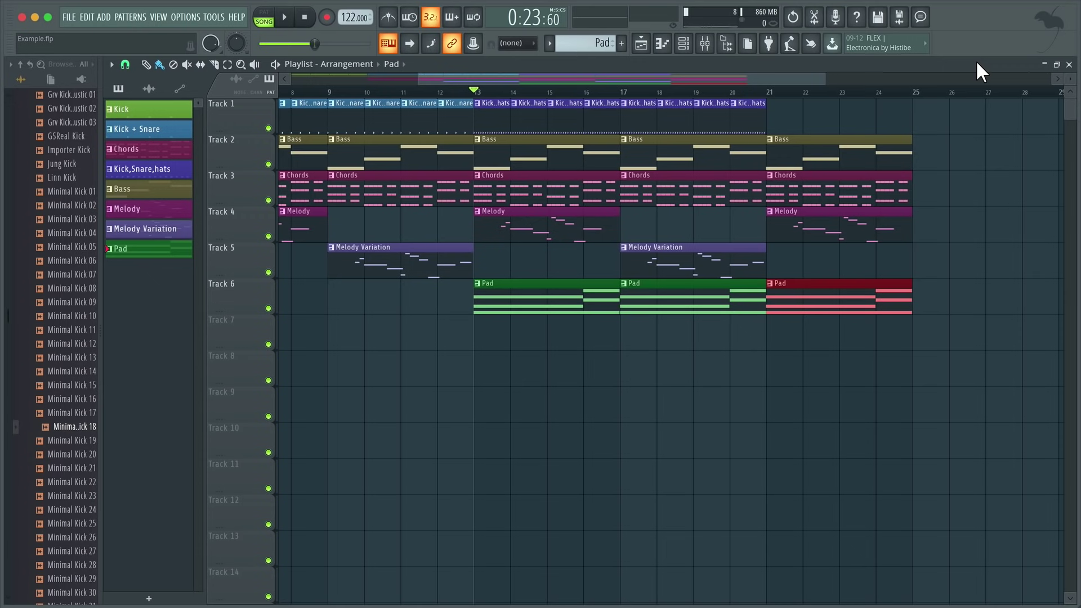
{"action": "scroll", "coordinate": [928, 142], "scroll_direction": "down", "scroll_amount": 3}
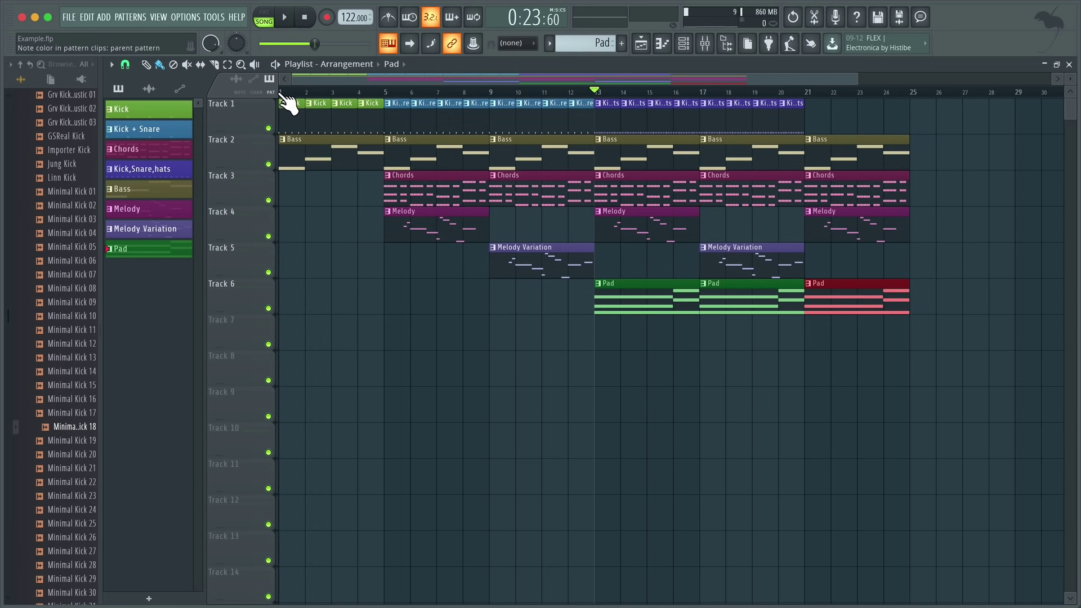
{"action": "left_click_drag", "start_coordinate": [282, 92], "coordinate": [907, 171]}
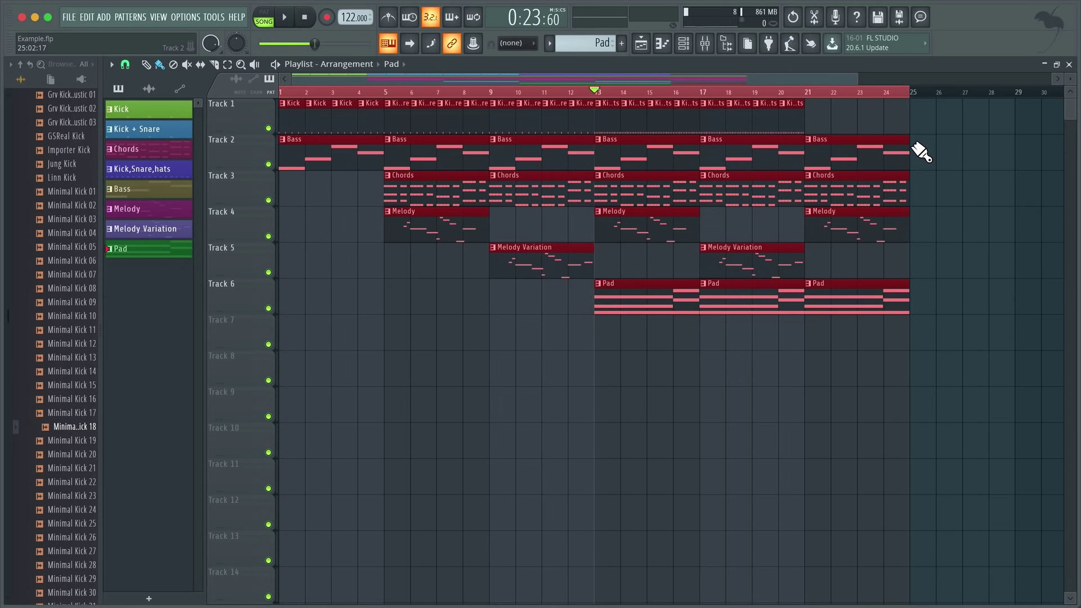
{"action": "left_click", "coordinate": [962, 94]}
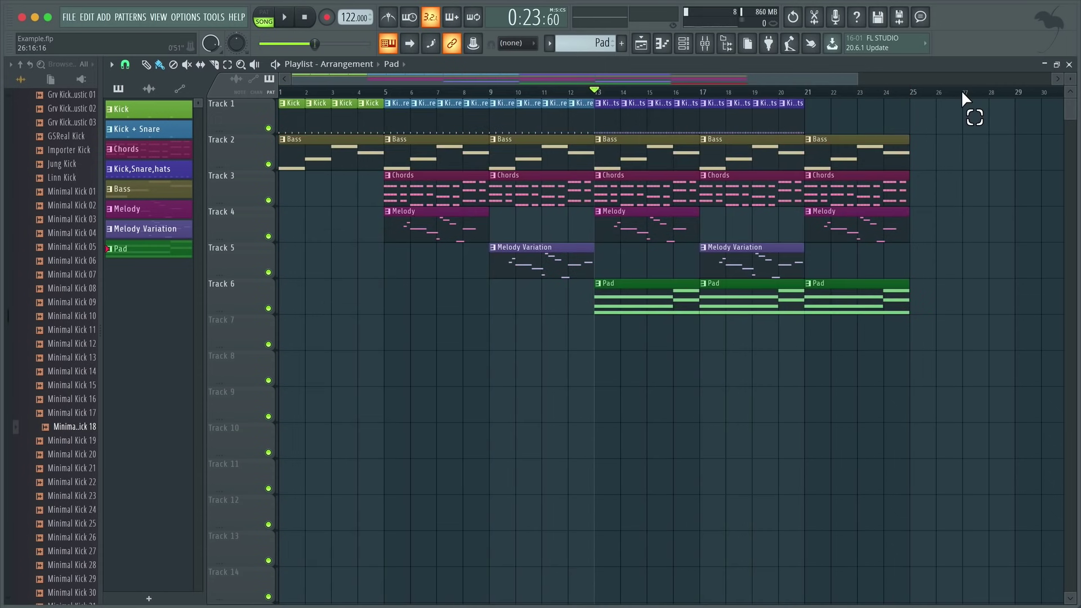
{"action": "left_click_drag", "start_coordinate": [961, 93], "coordinate": [285, 103]}
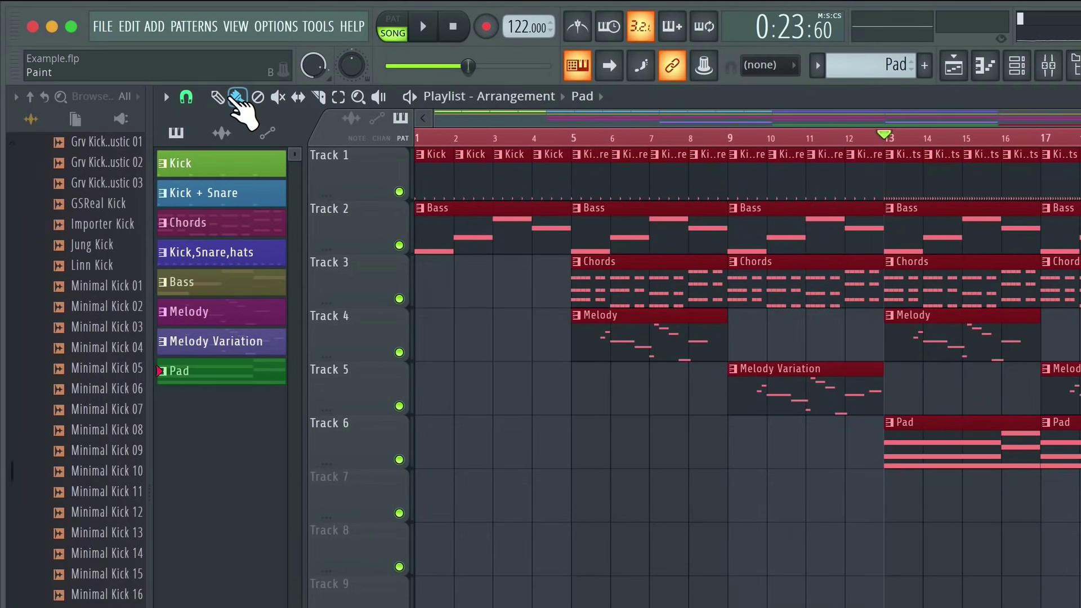
- Export the song selection to the Desktop as a Microsoft wave file named Example, rendering it with the preset WAV settings
{"action": "left_click", "coordinate": [106, 28]}
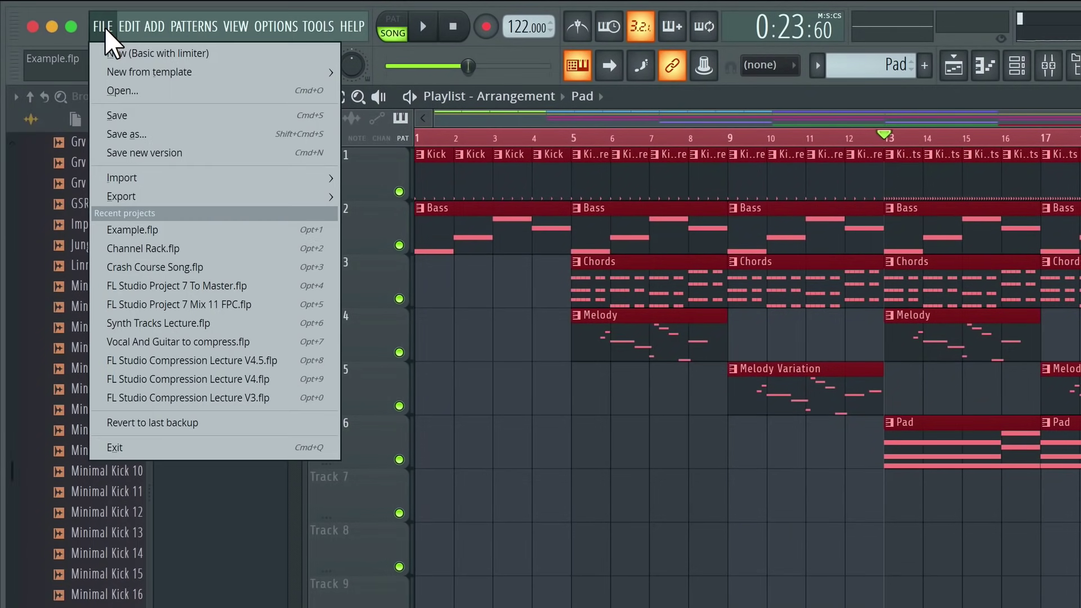
{"action": "mouse_move", "coordinate": [237, 192]}
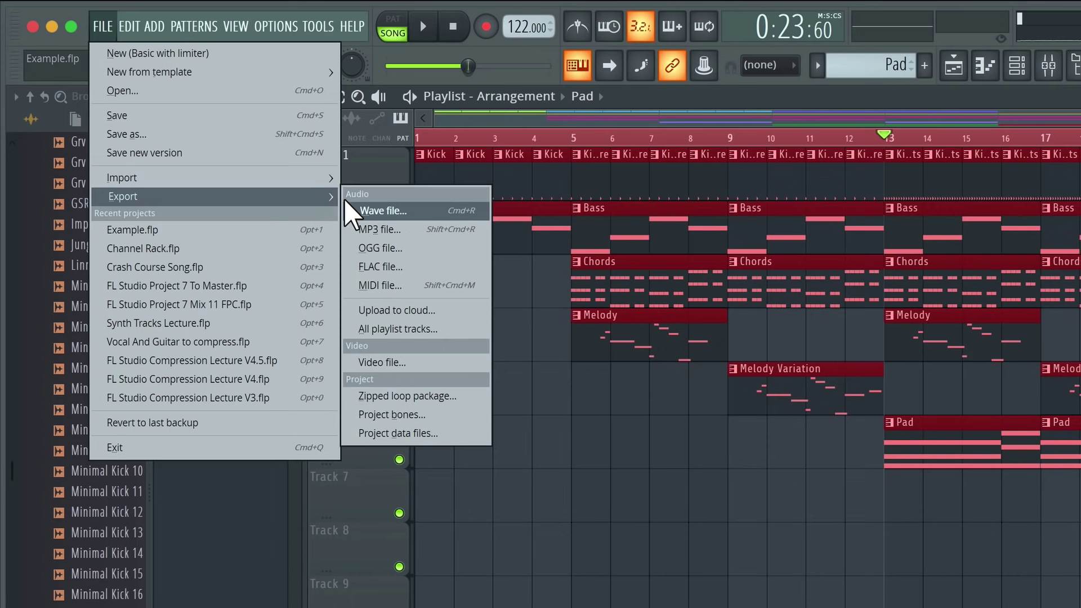
{"action": "left_click", "coordinate": [376, 210]}
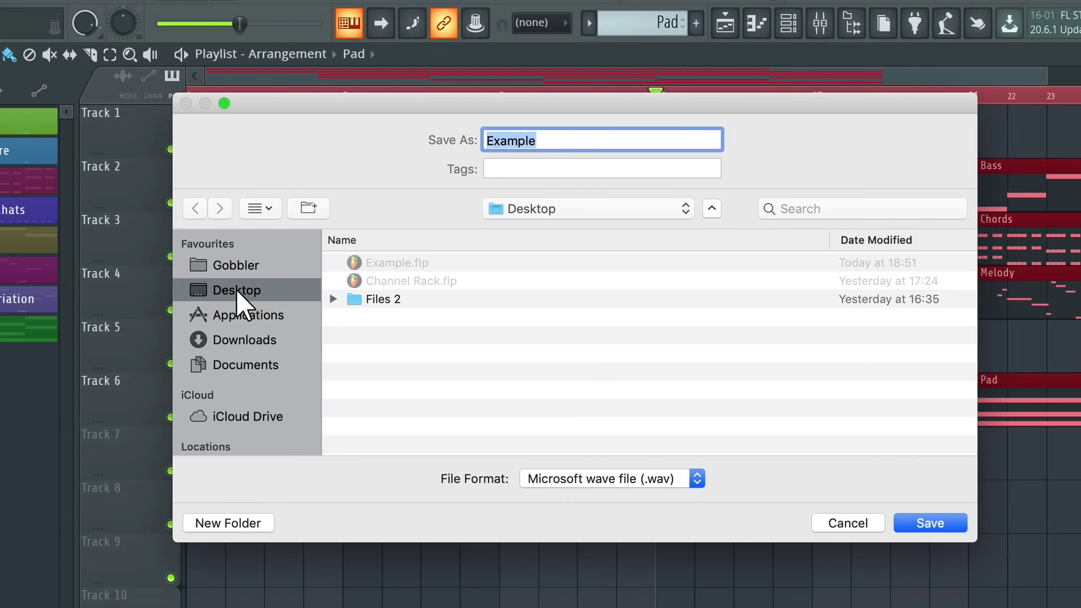
{"action": "left_click", "coordinate": [670, 480]}
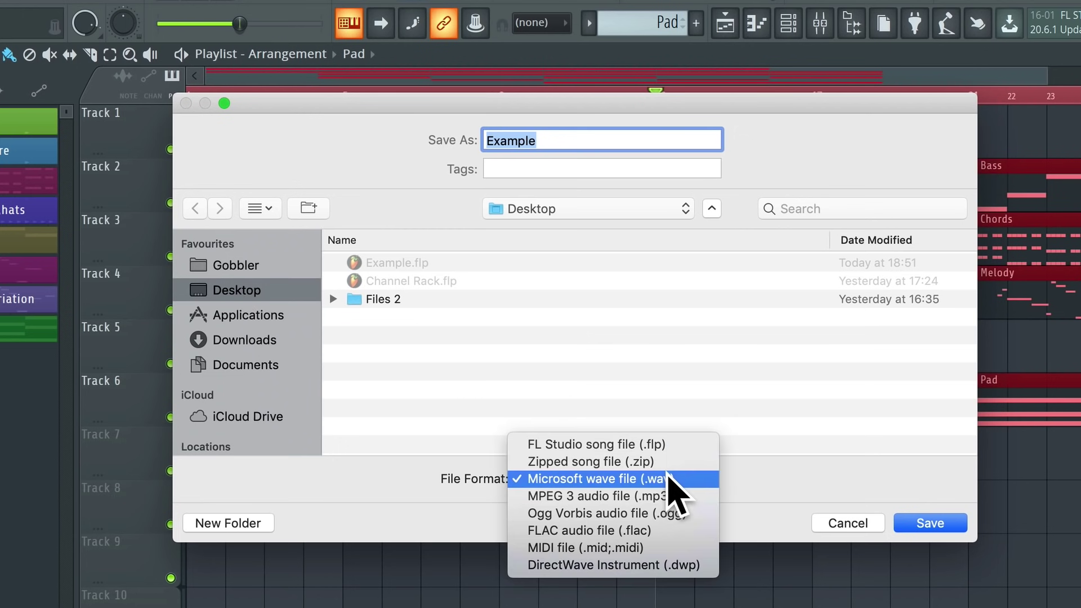
{"action": "left_click", "coordinate": [698, 479]}
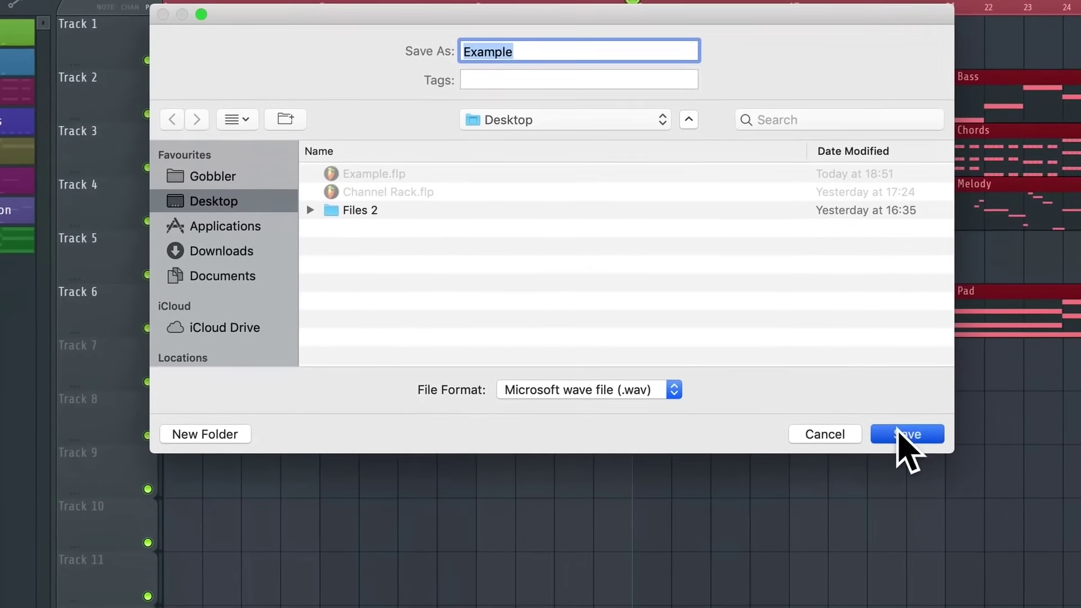
{"action": "left_click", "coordinate": [926, 523]}
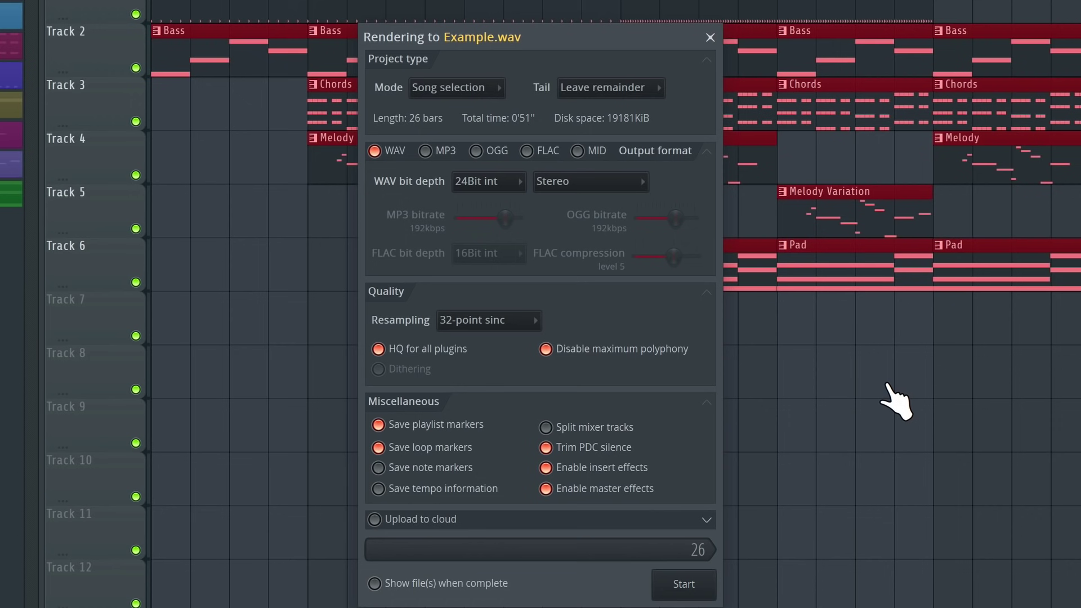
{"action": "left_click", "coordinate": [693, 589]}
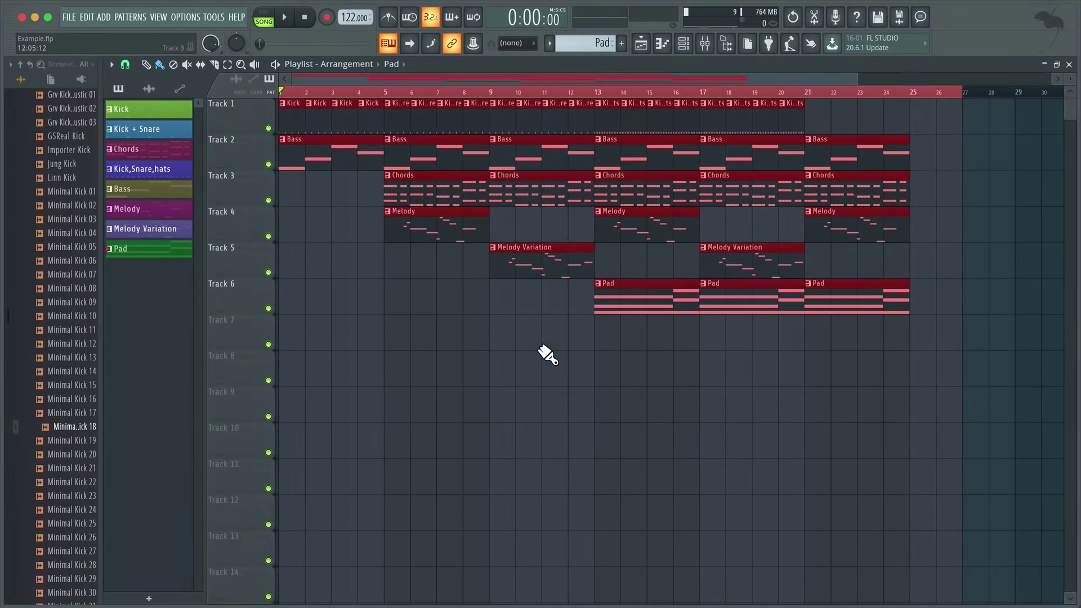
- Minimise FL Studio and preview the exported Example.wav from the desktop
{"action": "left_click", "coordinate": [35, 17]}
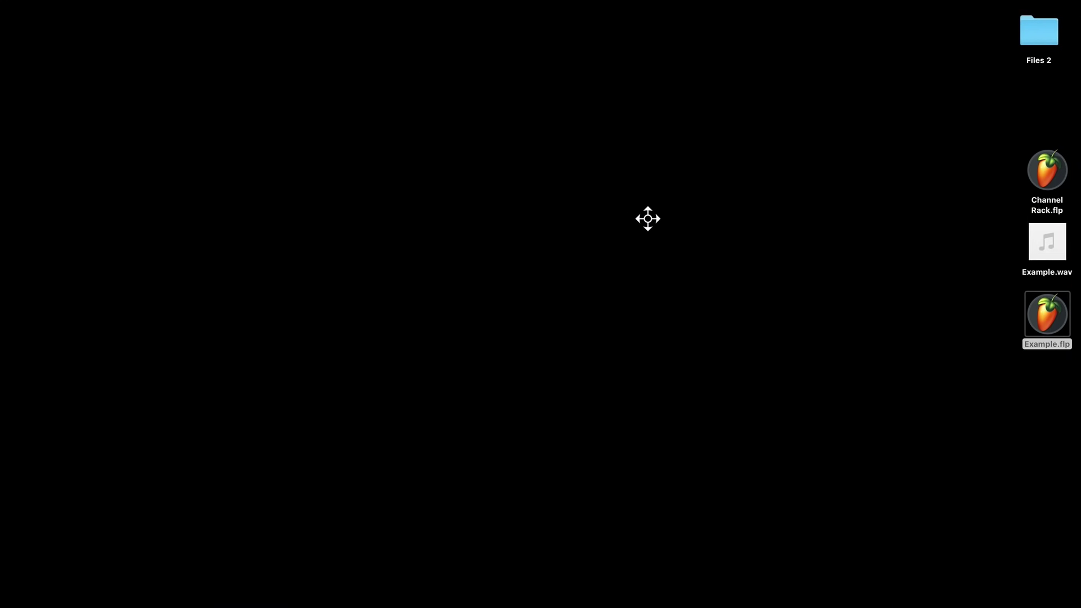
{"action": "left_click", "coordinate": [1040, 241]}
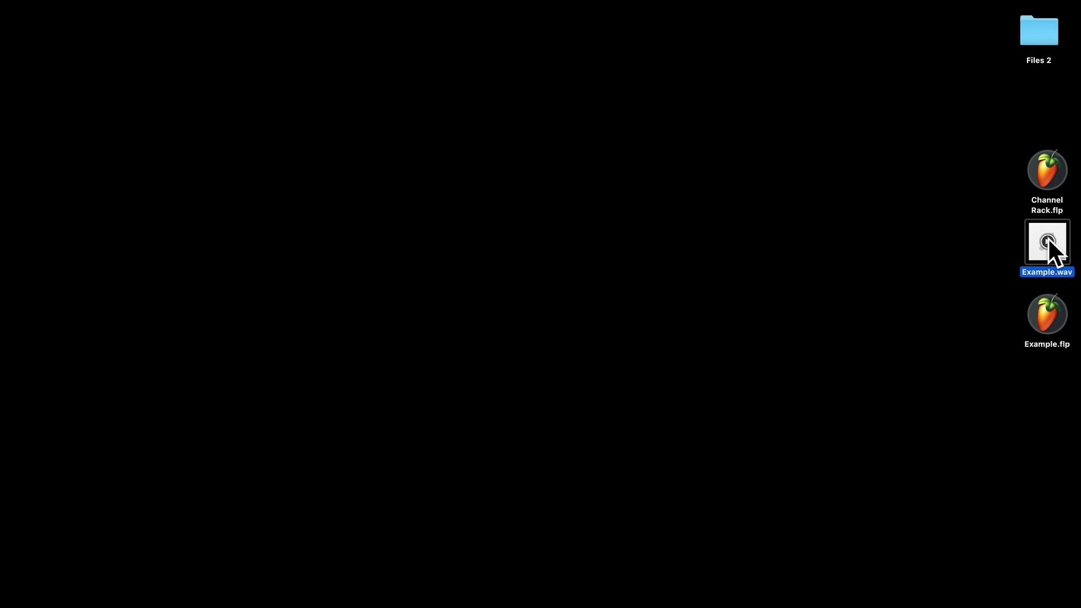
{"action": "left_click", "coordinate": [1048, 241]}
{"action": "key", "text": "space"}
{"action": "key", "text": "space"}
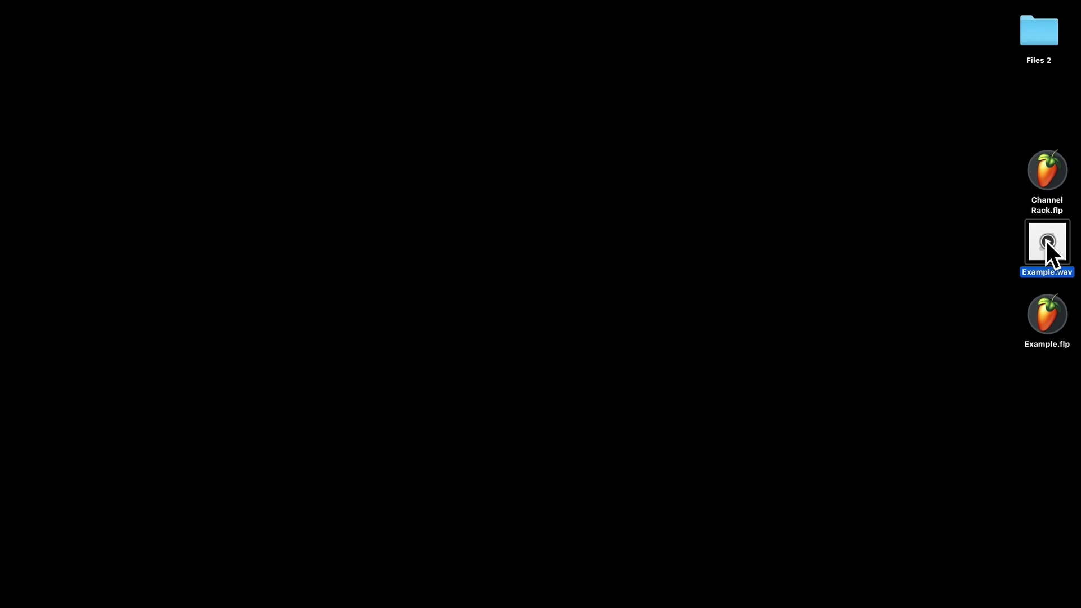